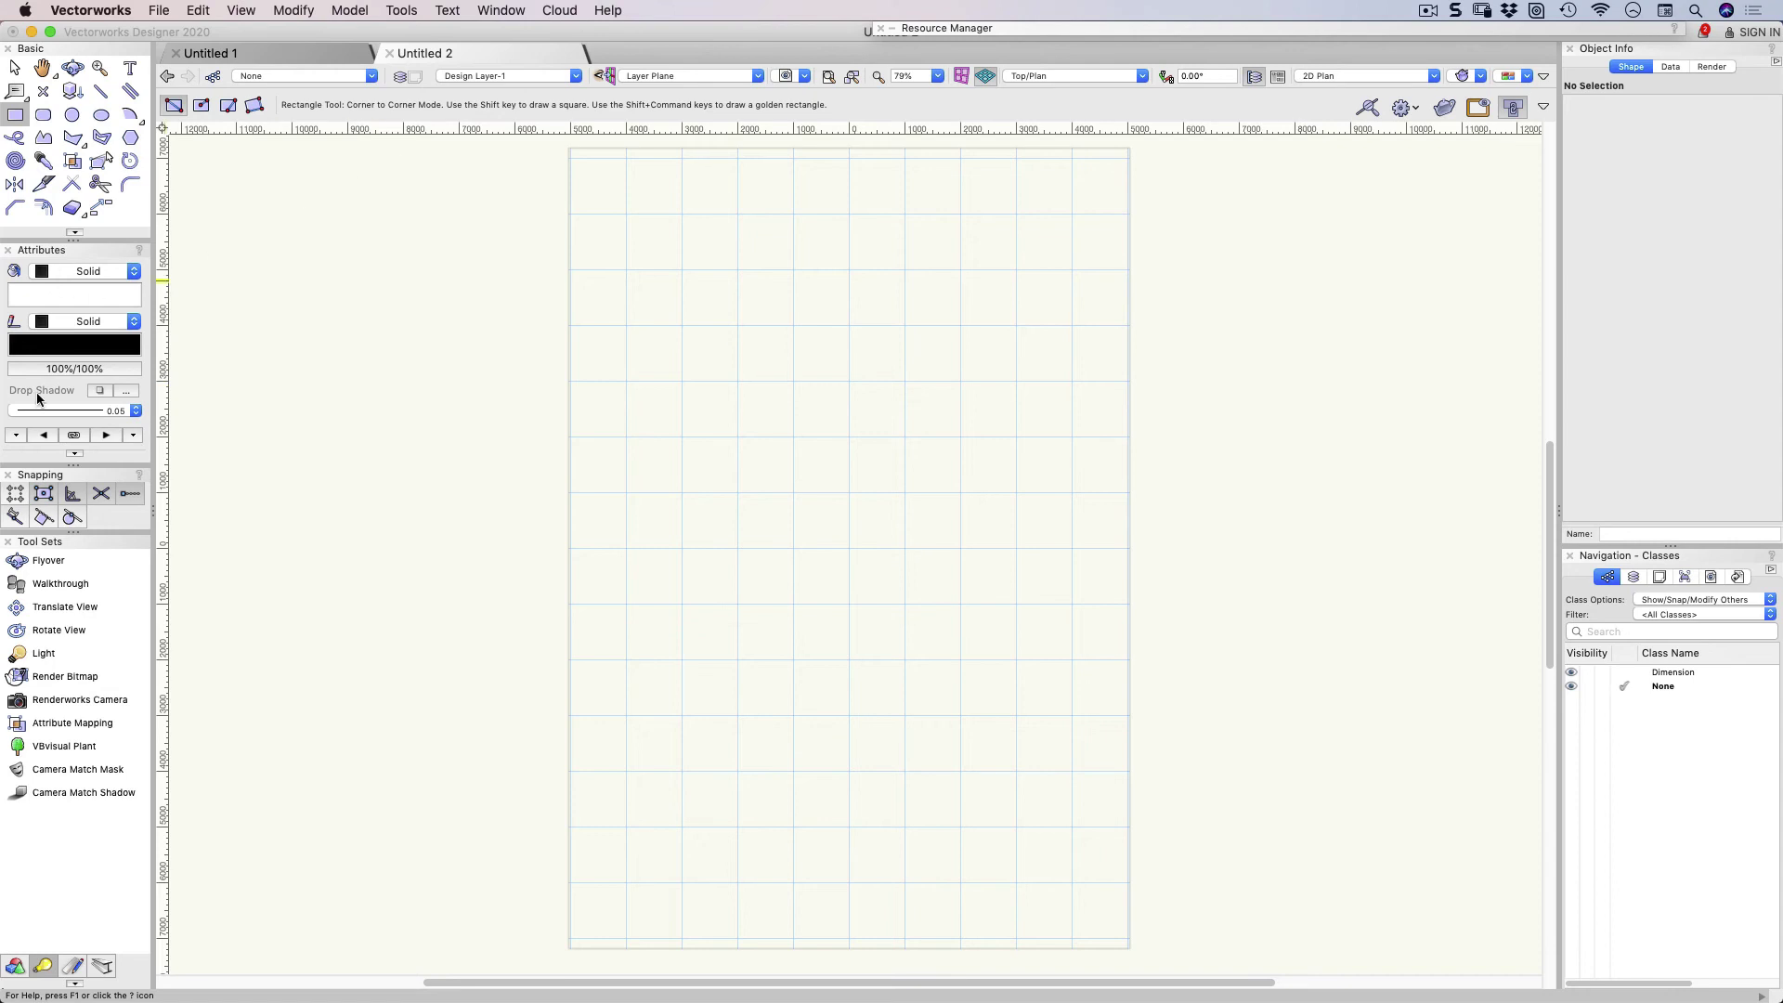
# Keep the fill style and line style both set to Solid in Attributes
pyautogui.click(64, 270)
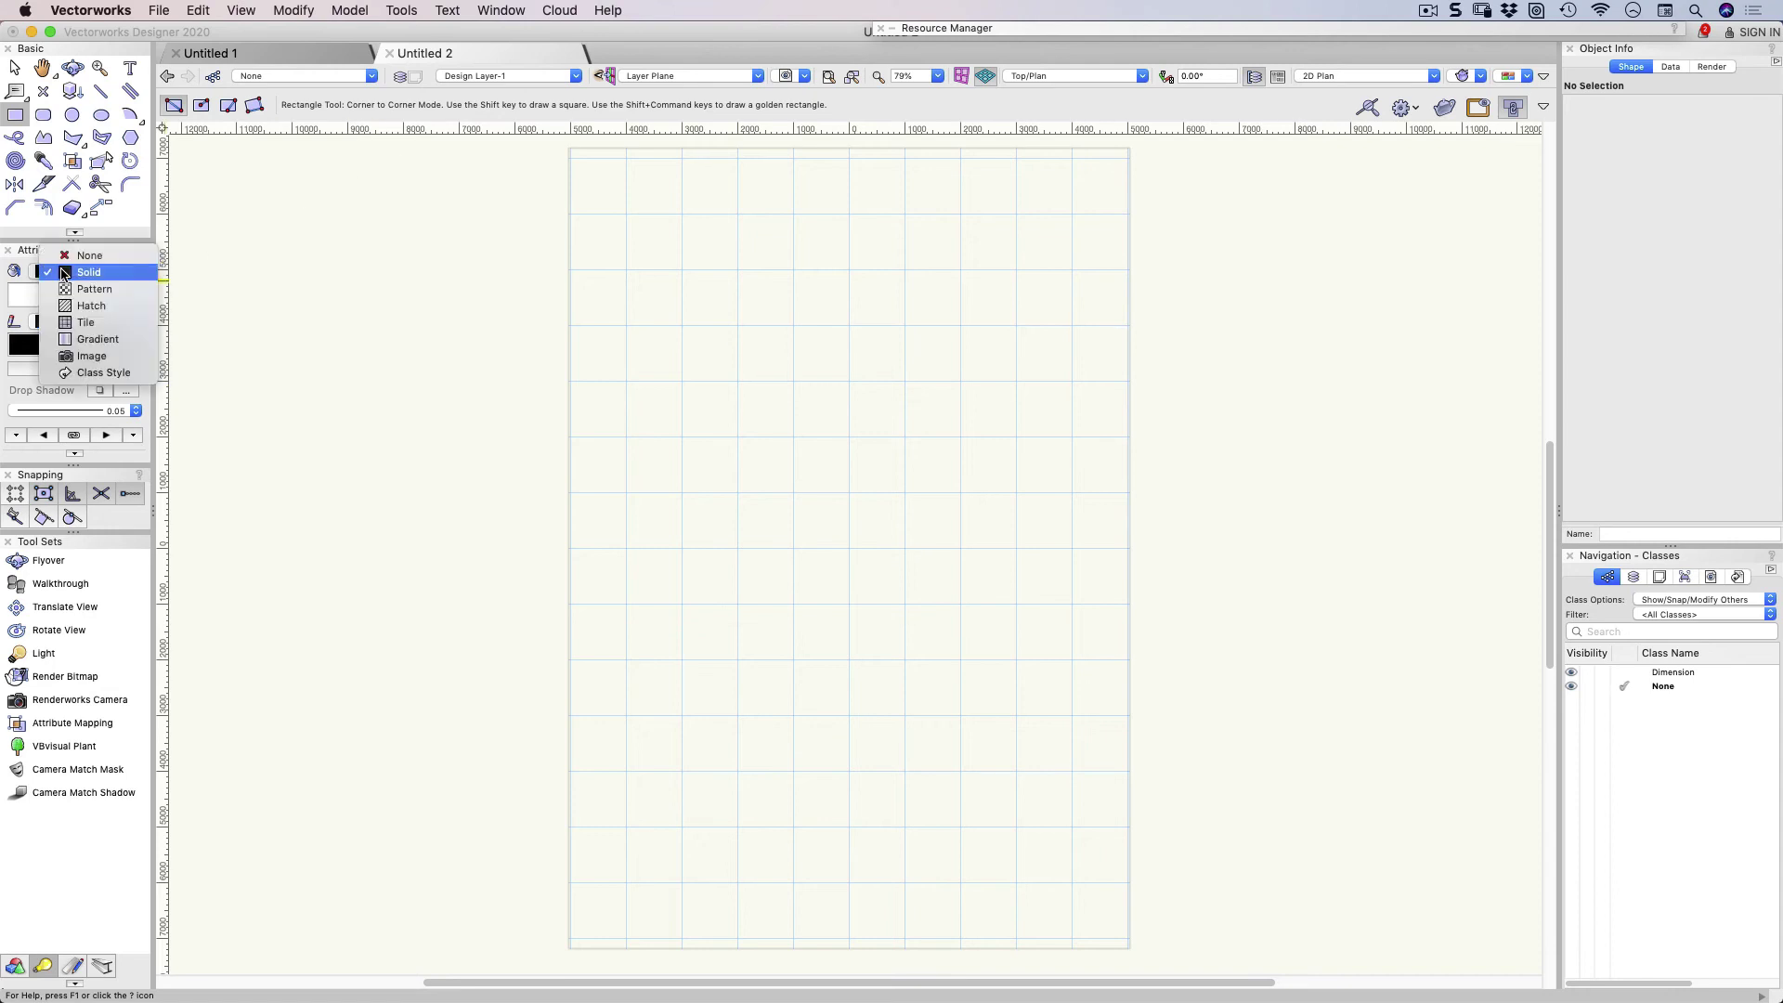
pyautogui.click(64, 272)
pyautogui.click(49, 321)
pyautogui.click(48, 325)
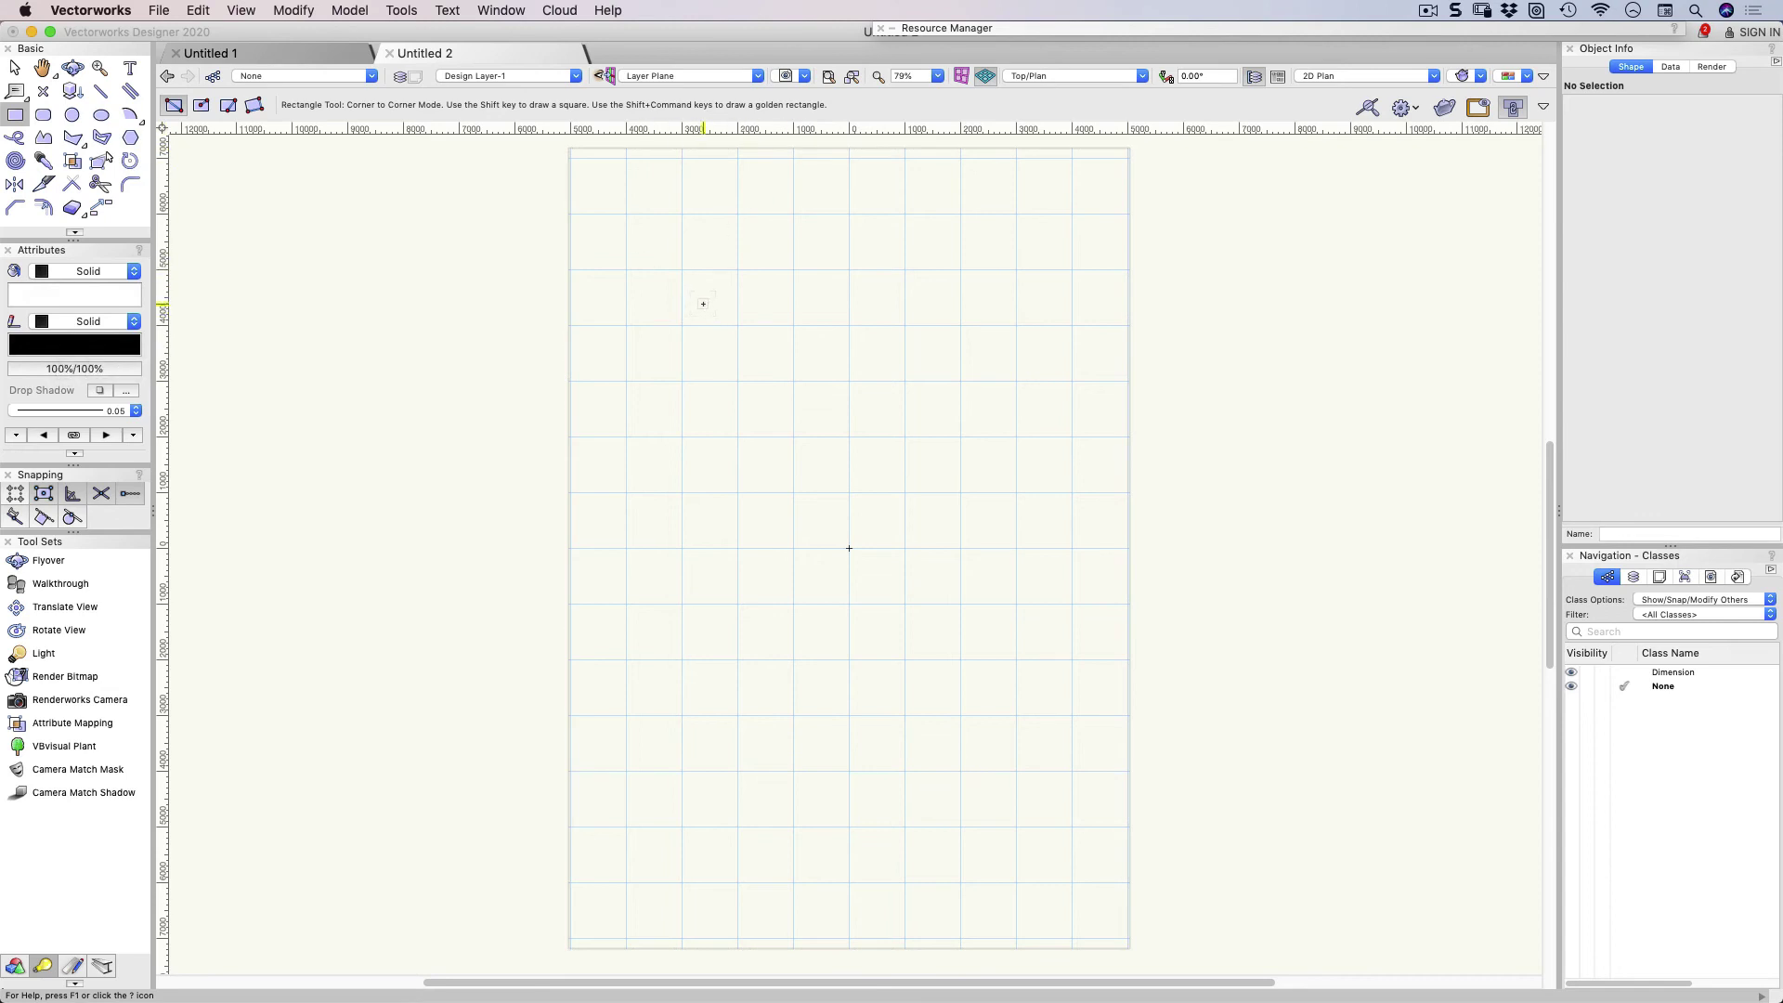
# Set the active layer scale to 1:1 from the canvas context menu
pyautogui.rightClick(706, 303)
pyautogui.click(761, 399)
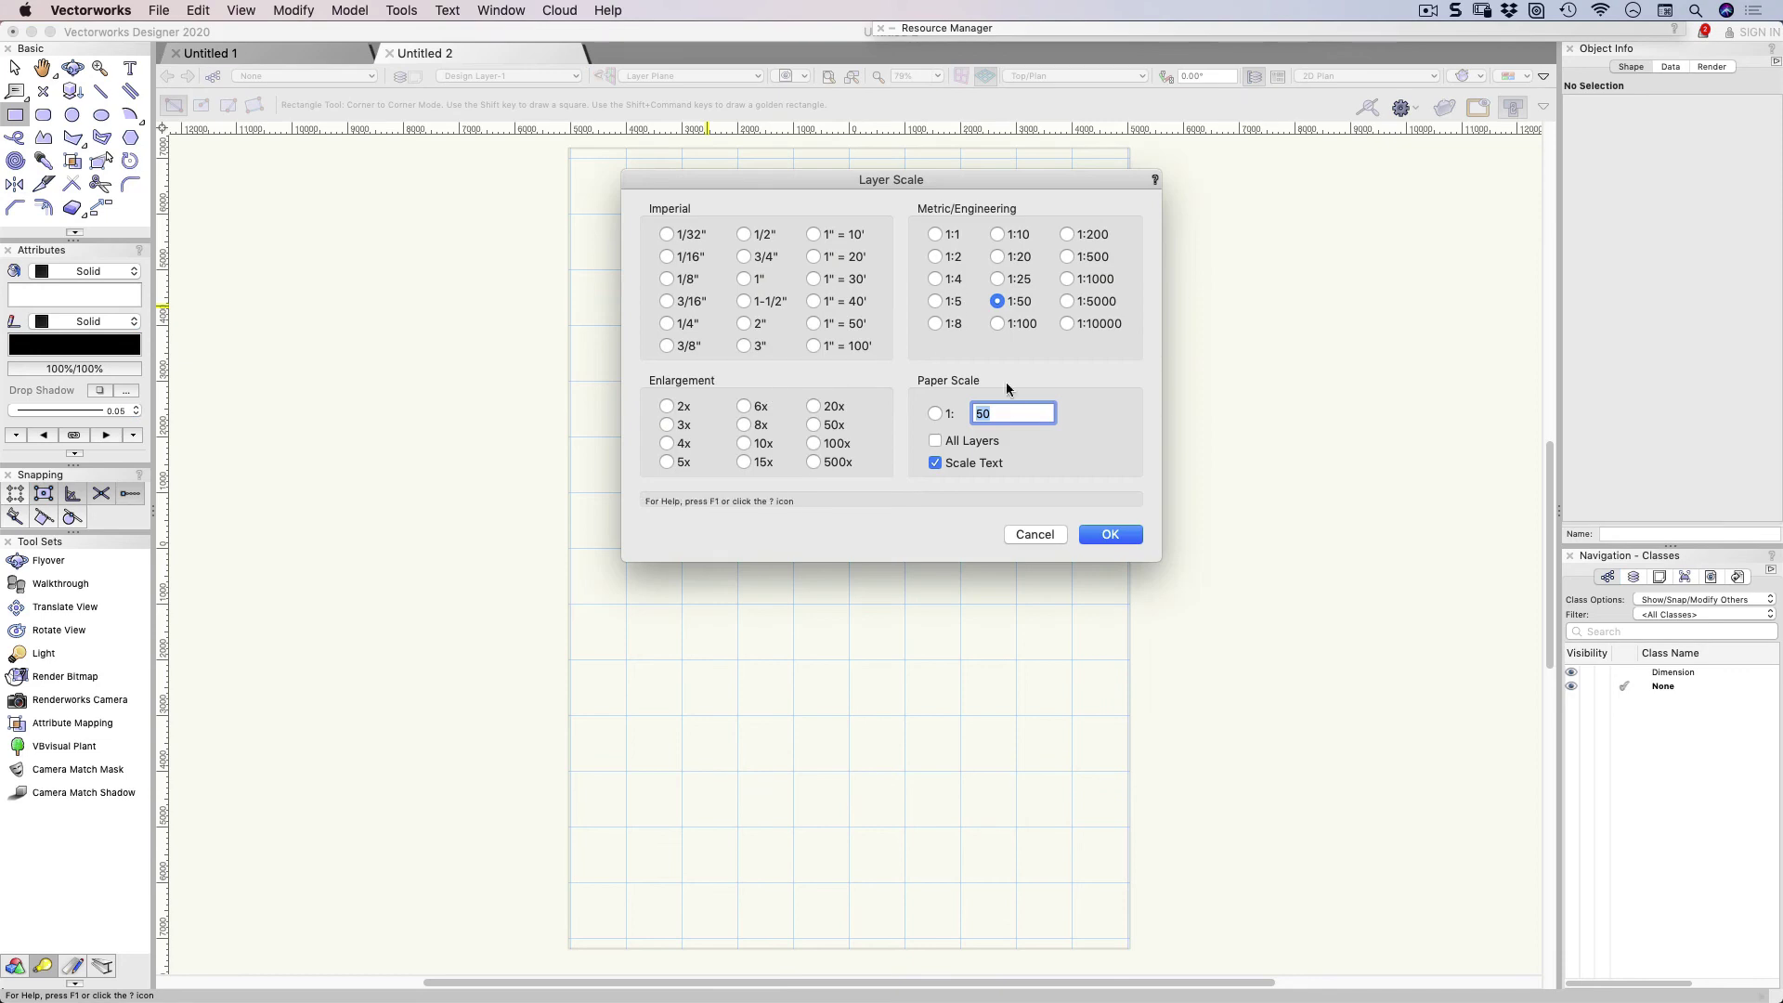
pyautogui.click(936, 234)
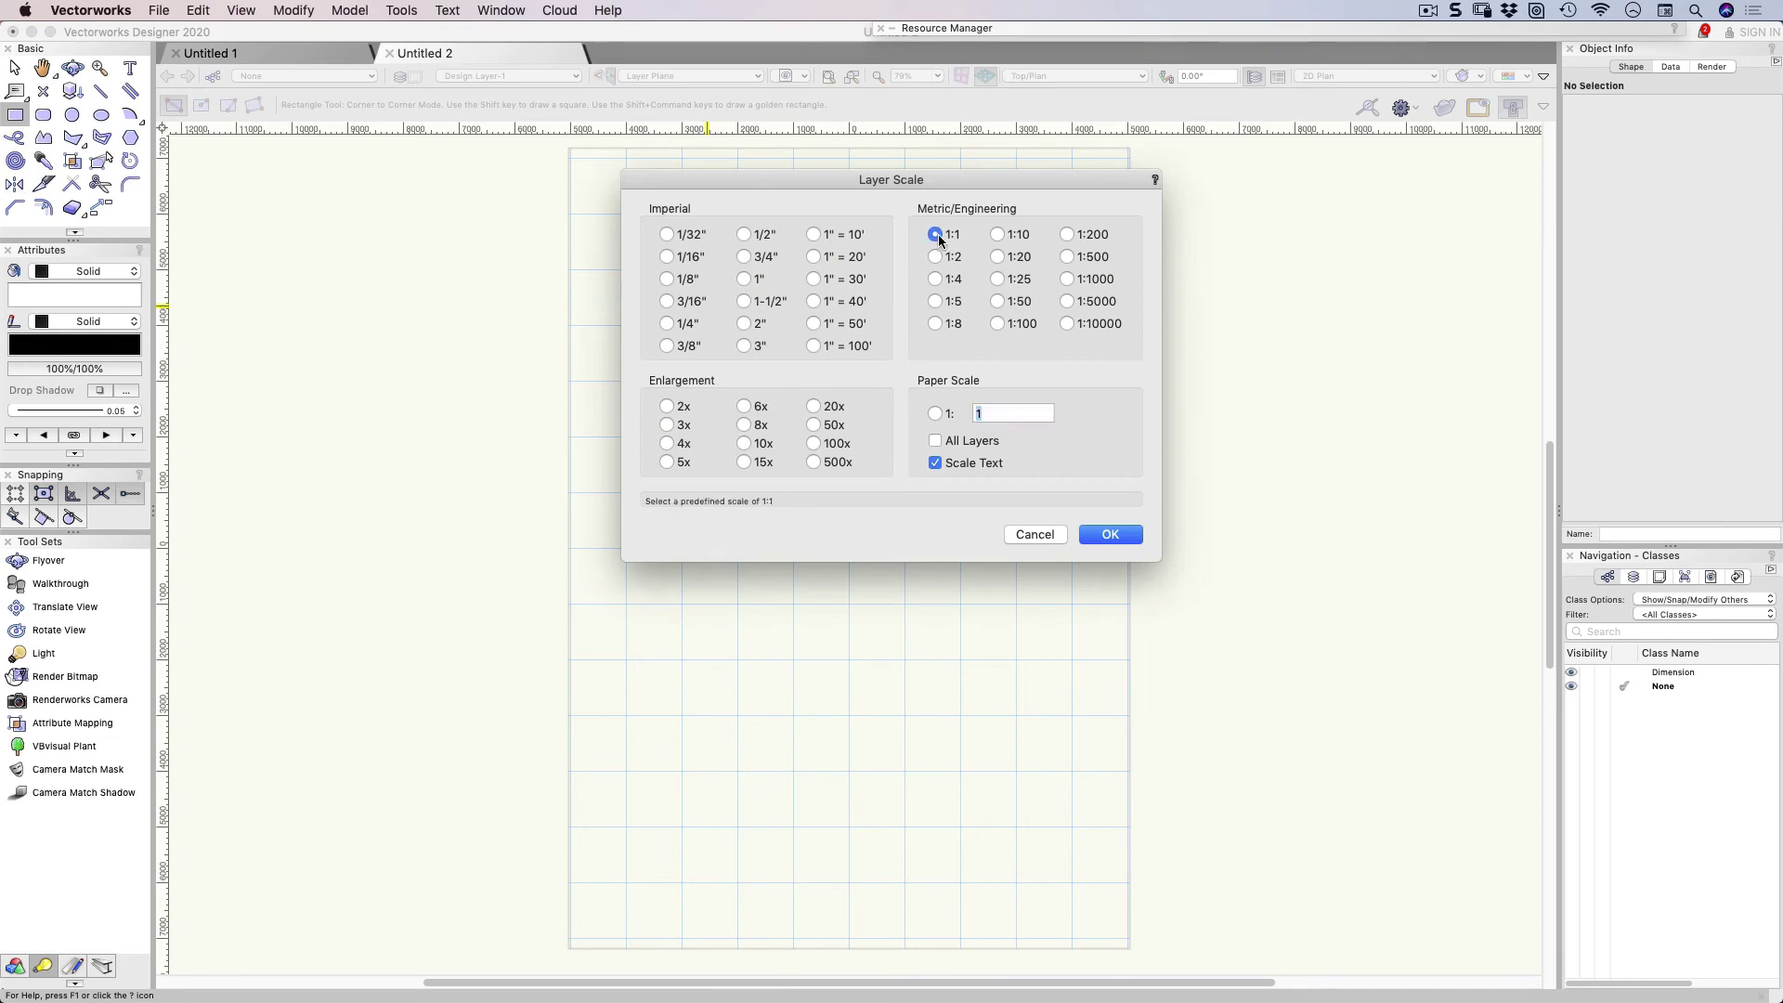
pyautogui.click(1109, 534)
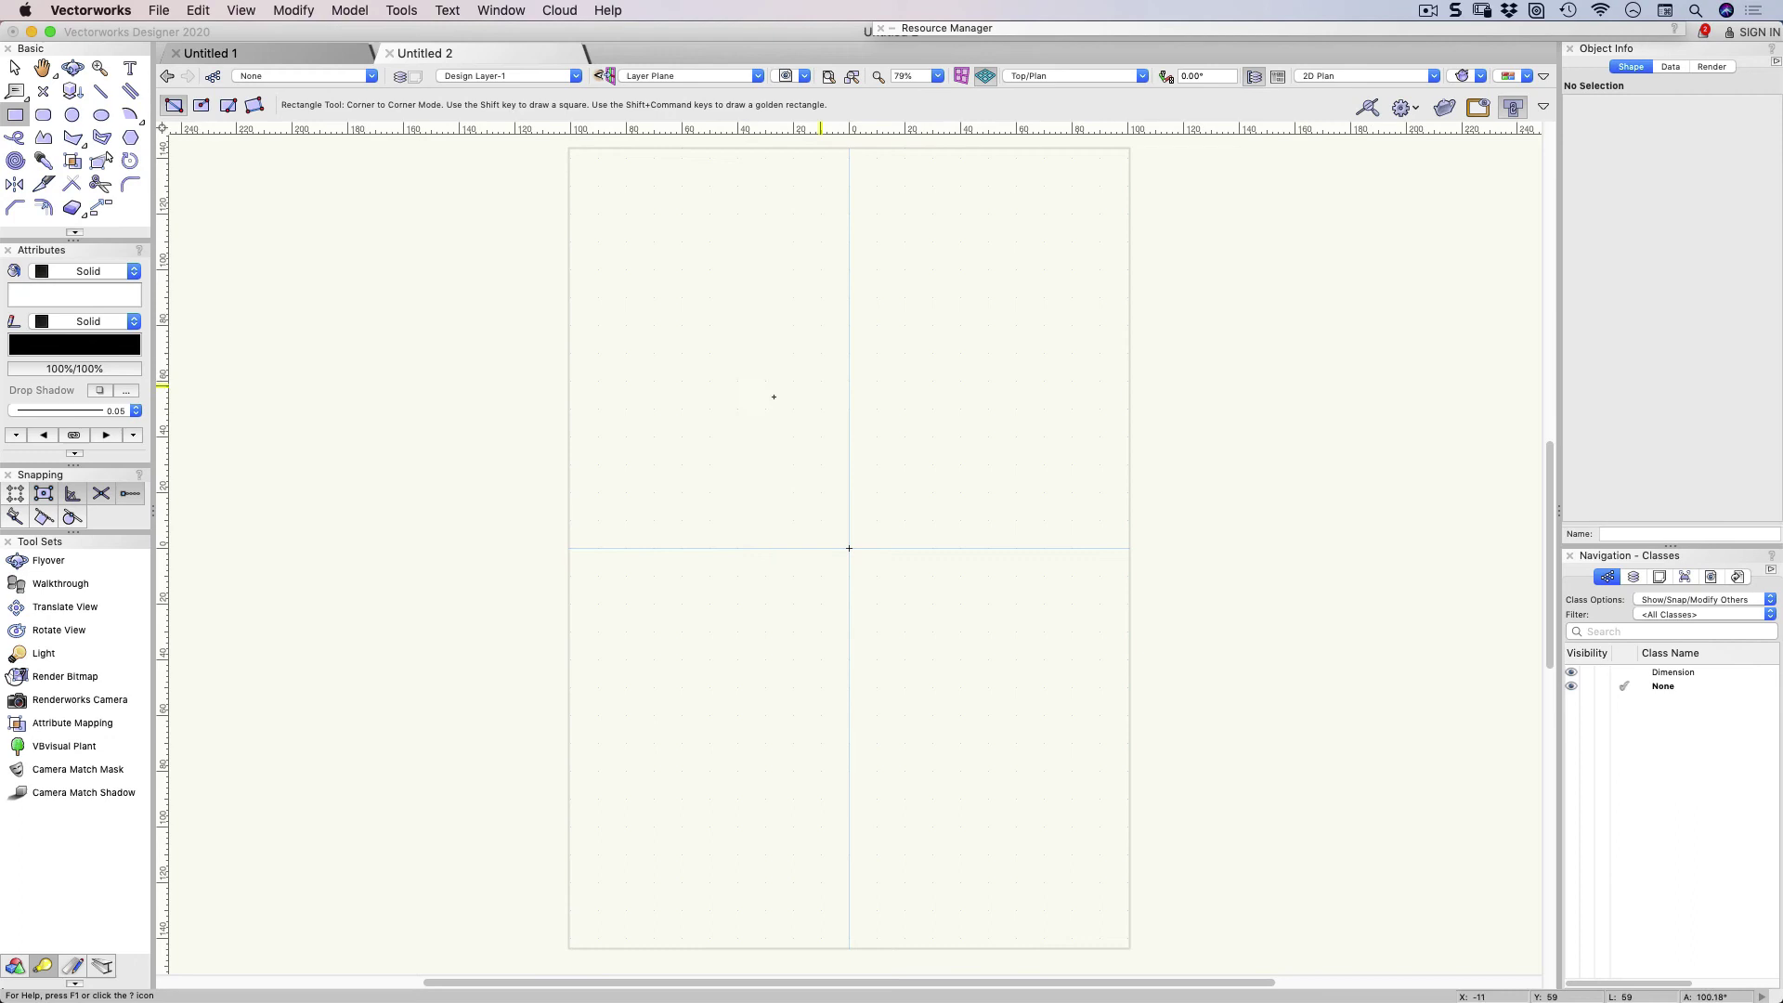
# Draw a rectangle ending at the page centre and size it 50 × 50 in Object Info
pyautogui.moveTo(712, 419); pyautogui.dragTo(849, 548)
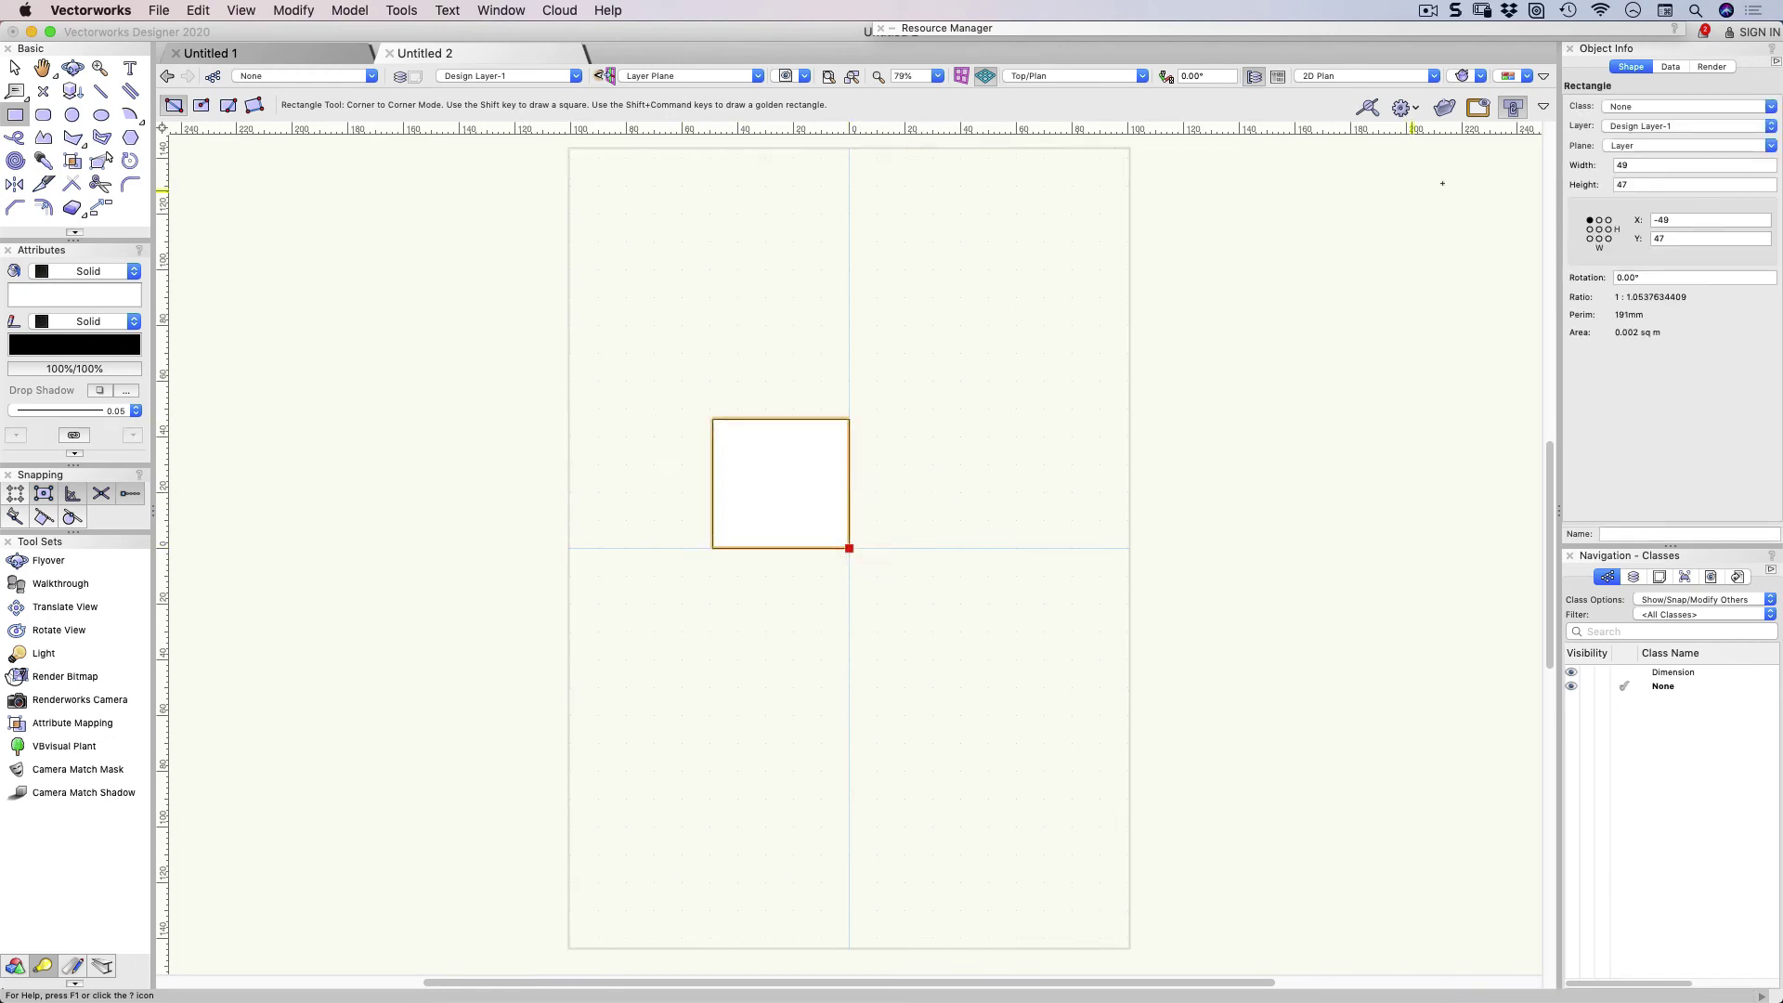
pyautogui.click(1608, 239)
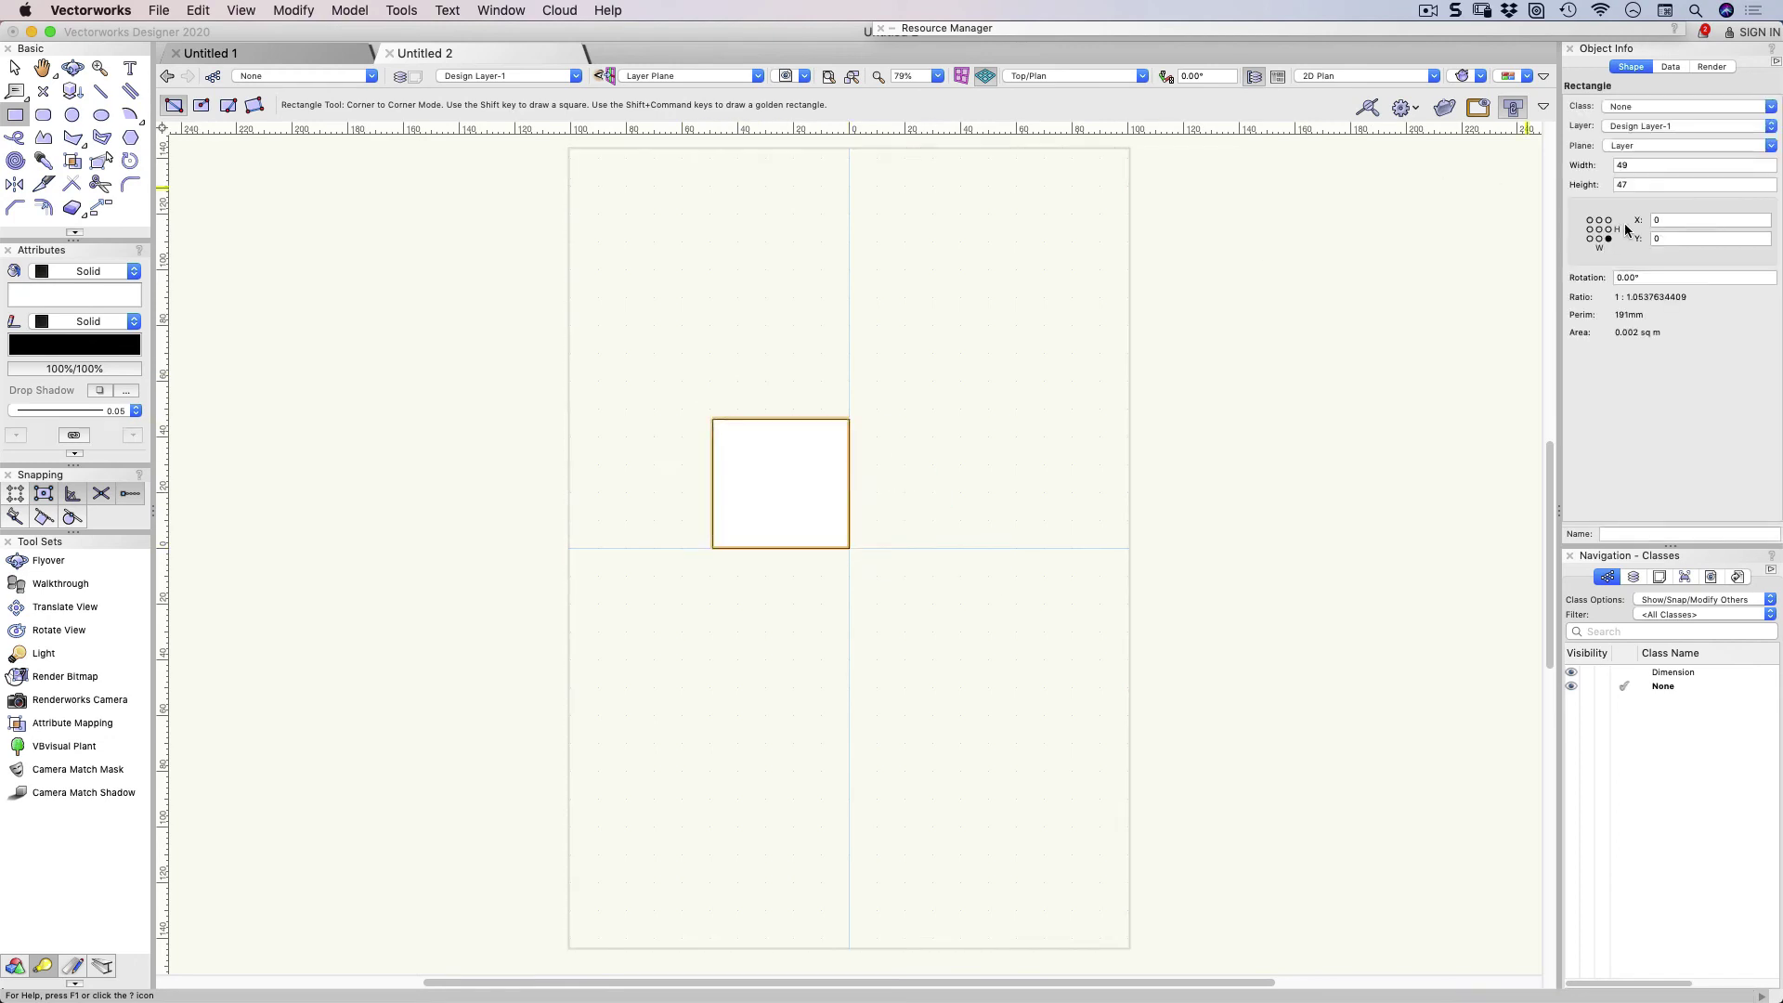
pyautogui.click(1639, 165)
pyautogui.write('50')
pyautogui.press('Tab')
pyautogui.write('50')
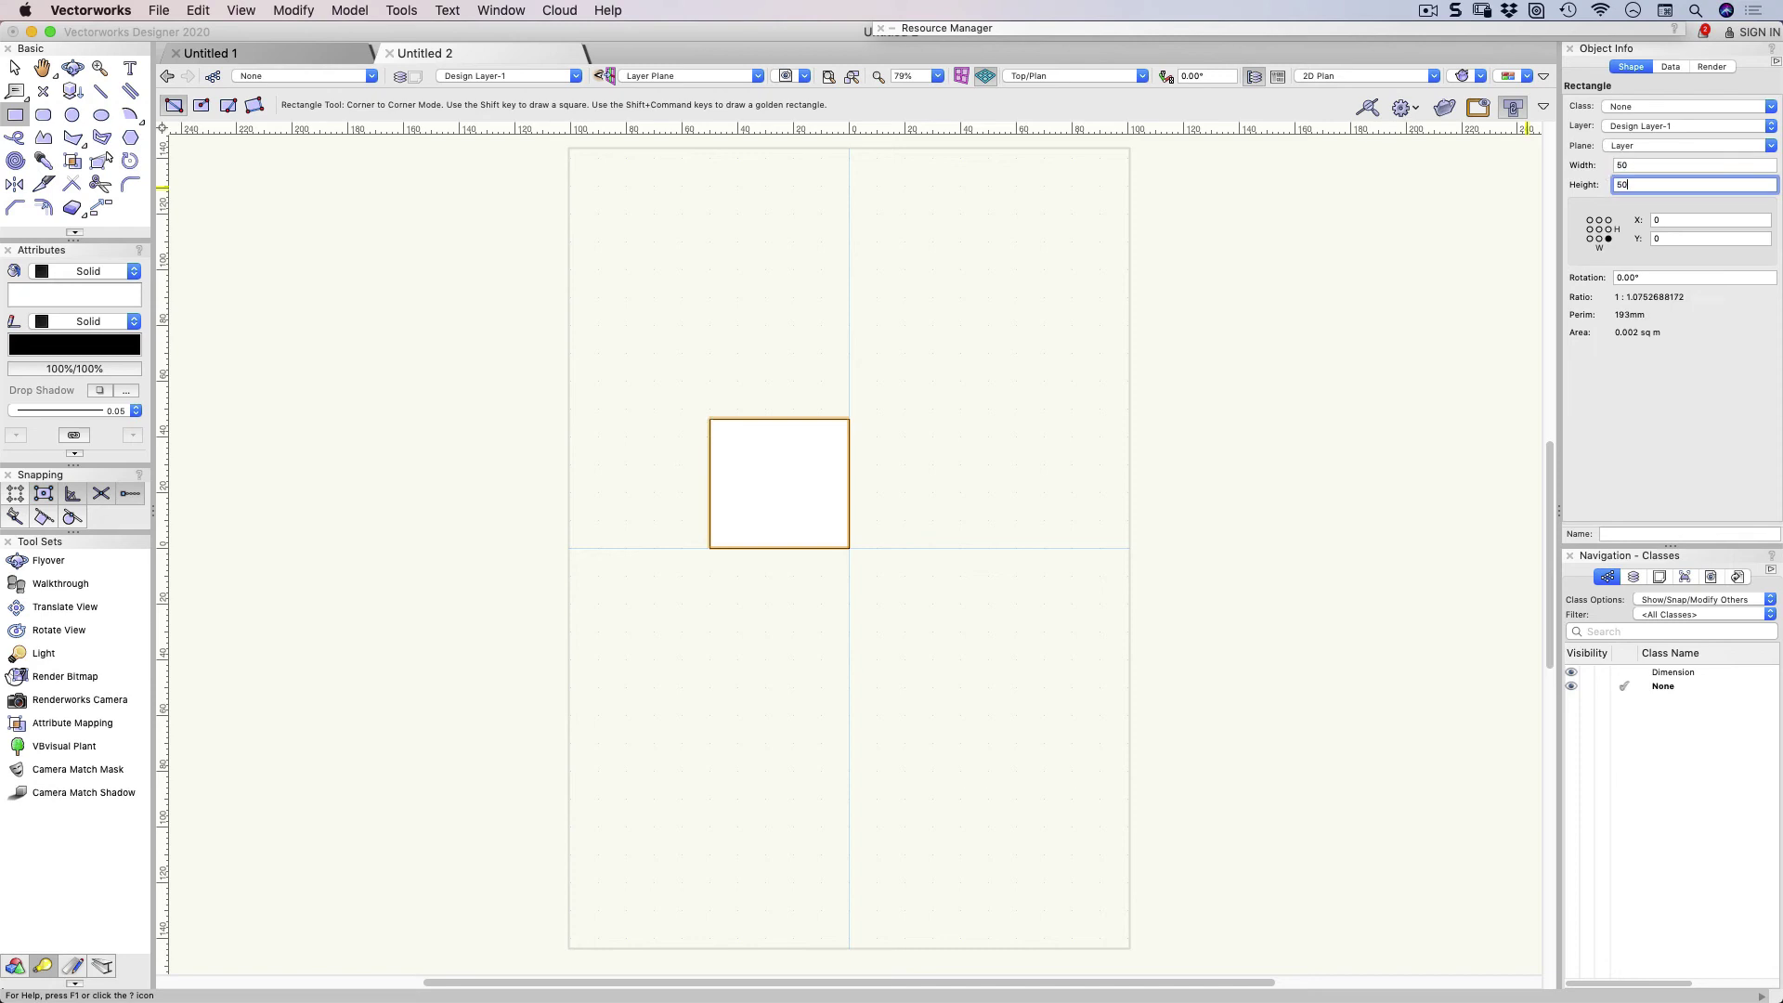
pyautogui.press('Tab')
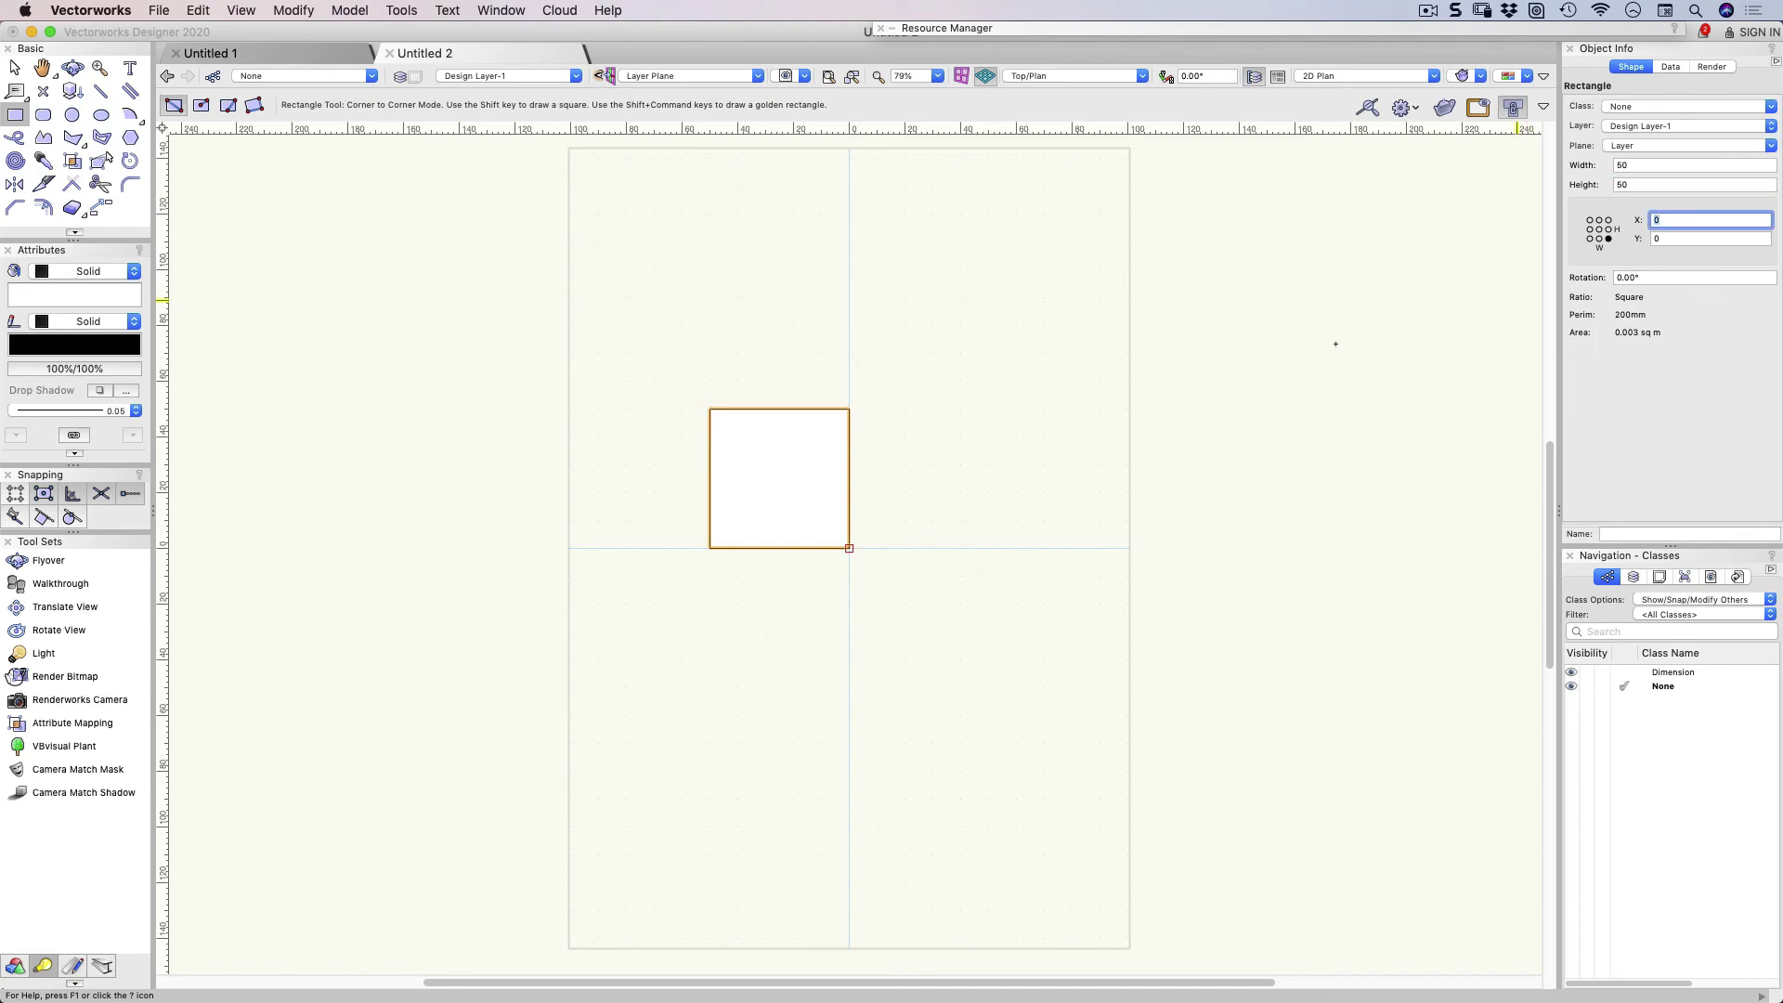
# Draw a second 50 × 50 square starting at the first square's centre
pyautogui.click(779, 479)
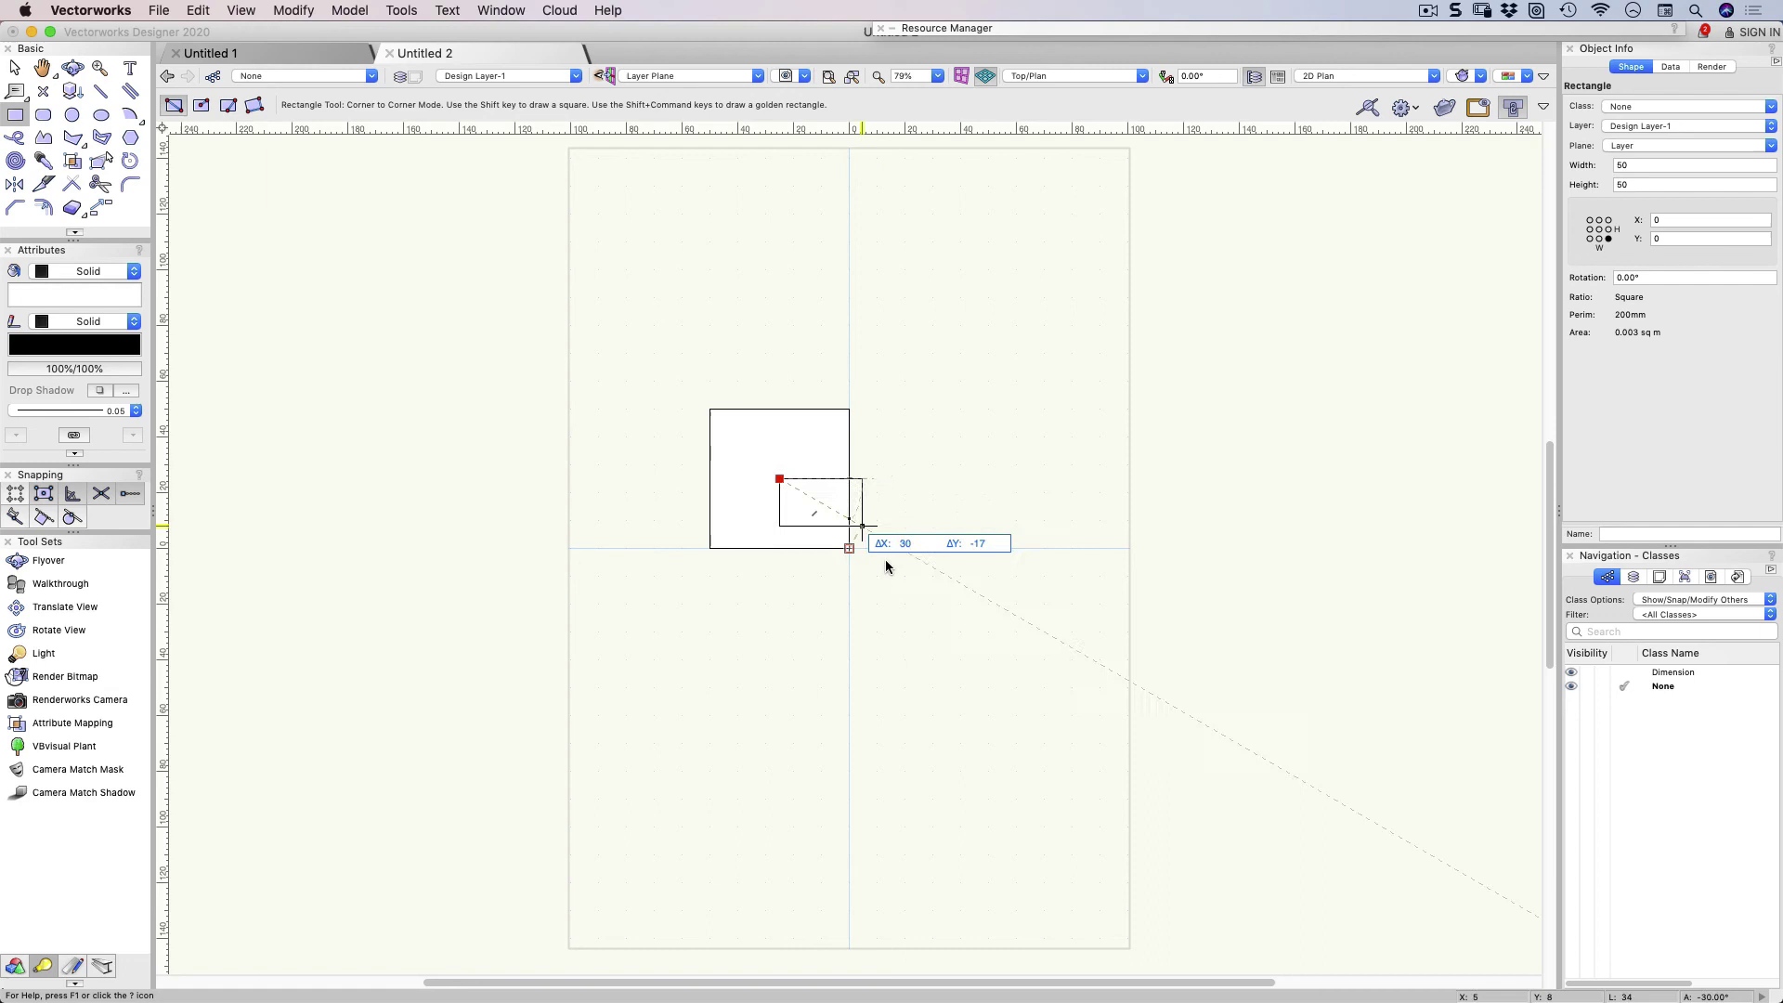
pyautogui.press('Tab')
pyautogui.write('5')
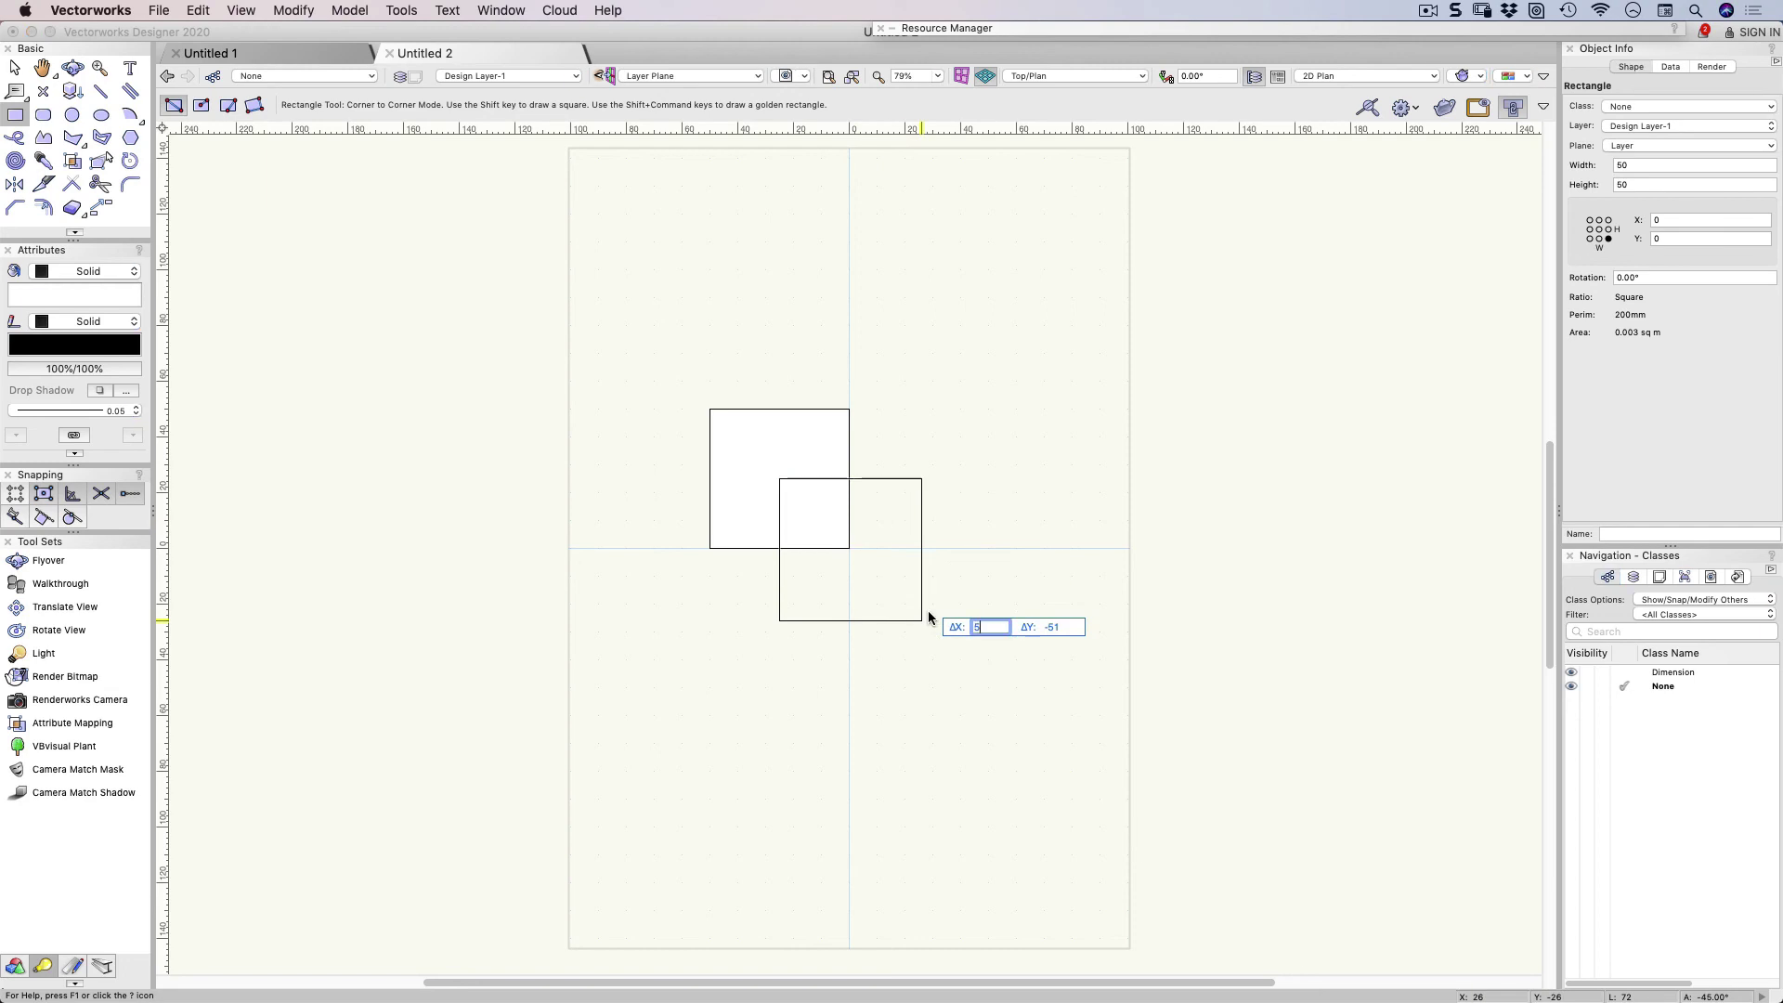
pyautogui.press('Tab')
pyautogui.write('-')
pyautogui.press('Return')
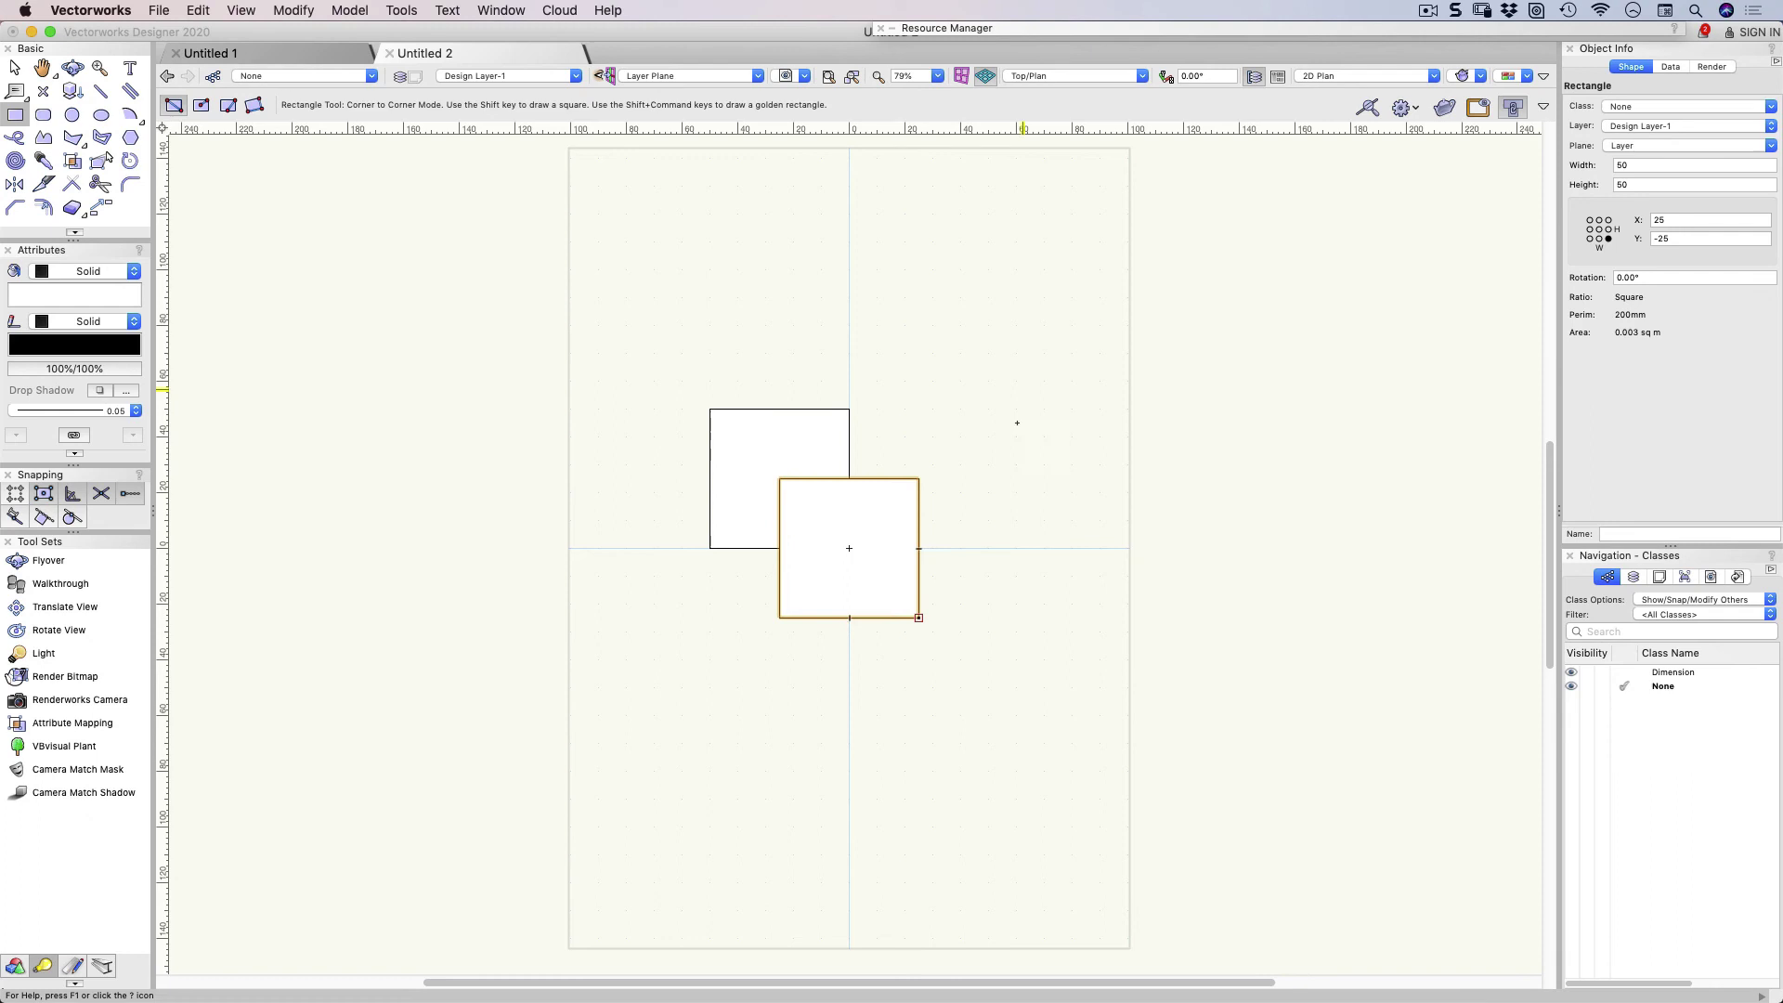
# Create a third 50 × 50 square with its top-left corner at the page centre, then deselect
pyautogui.doubleClick(15, 117)
pyautogui.write('50')
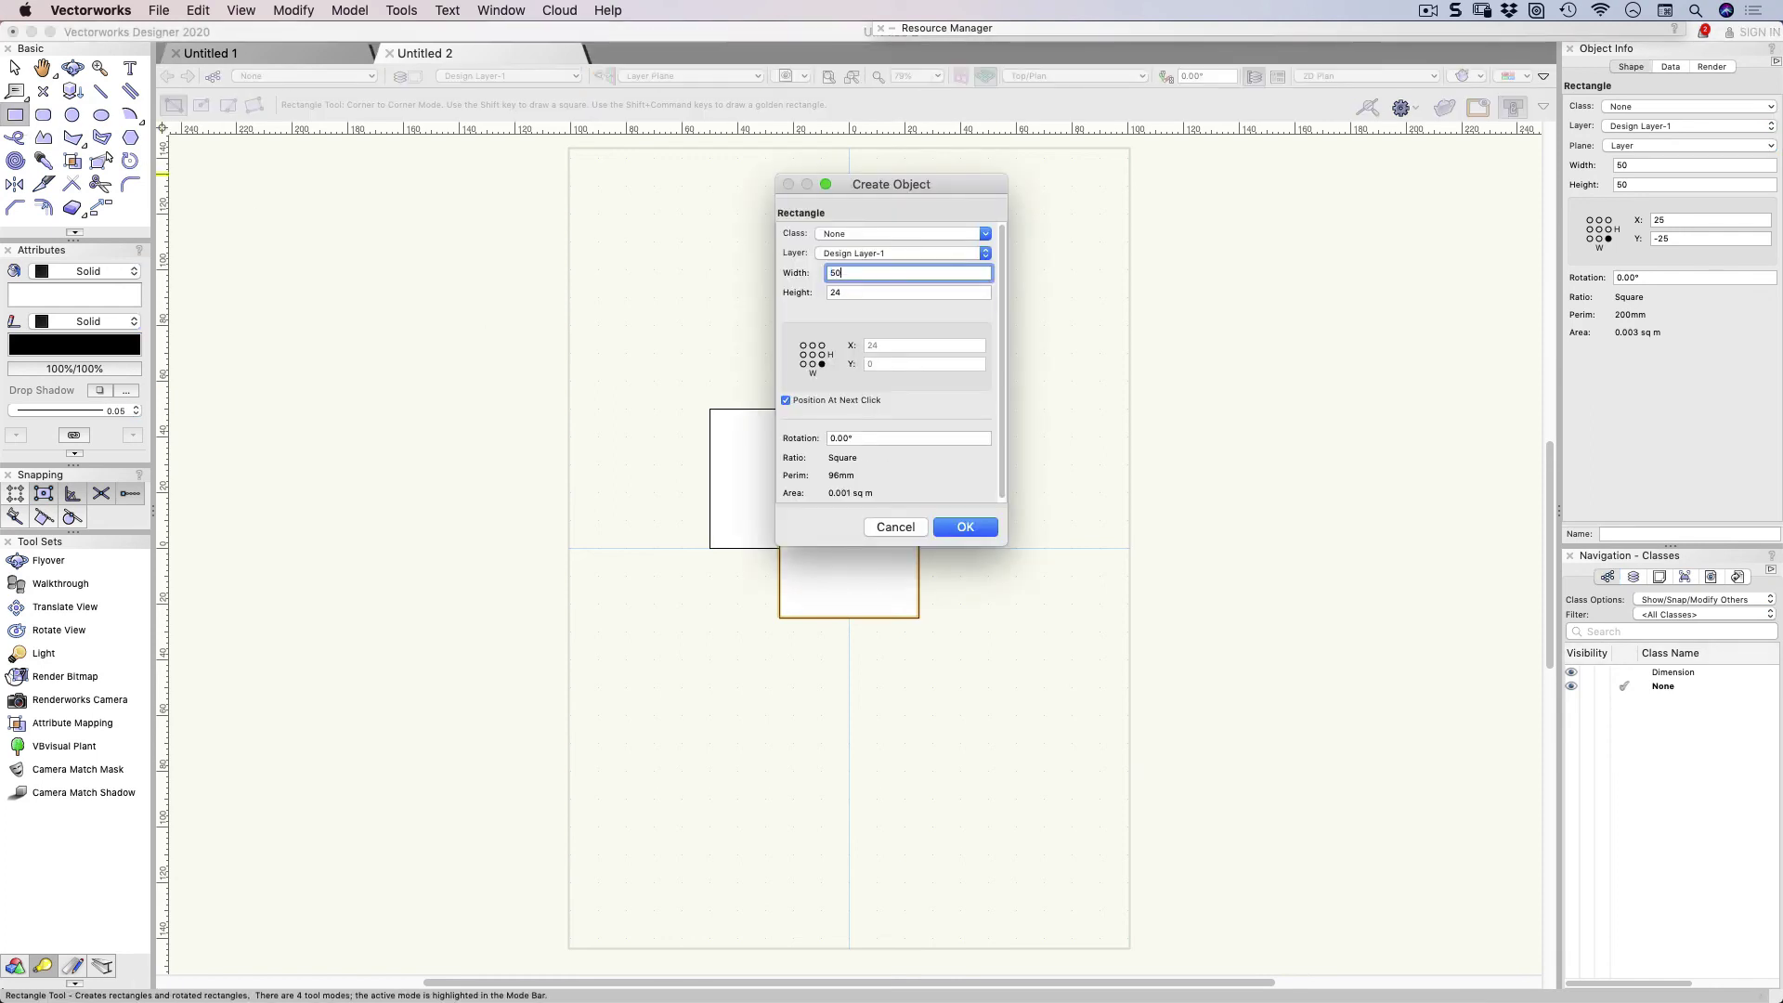
pyautogui.press('Tab')
pyautogui.write('50')
pyautogui.press('Tab')
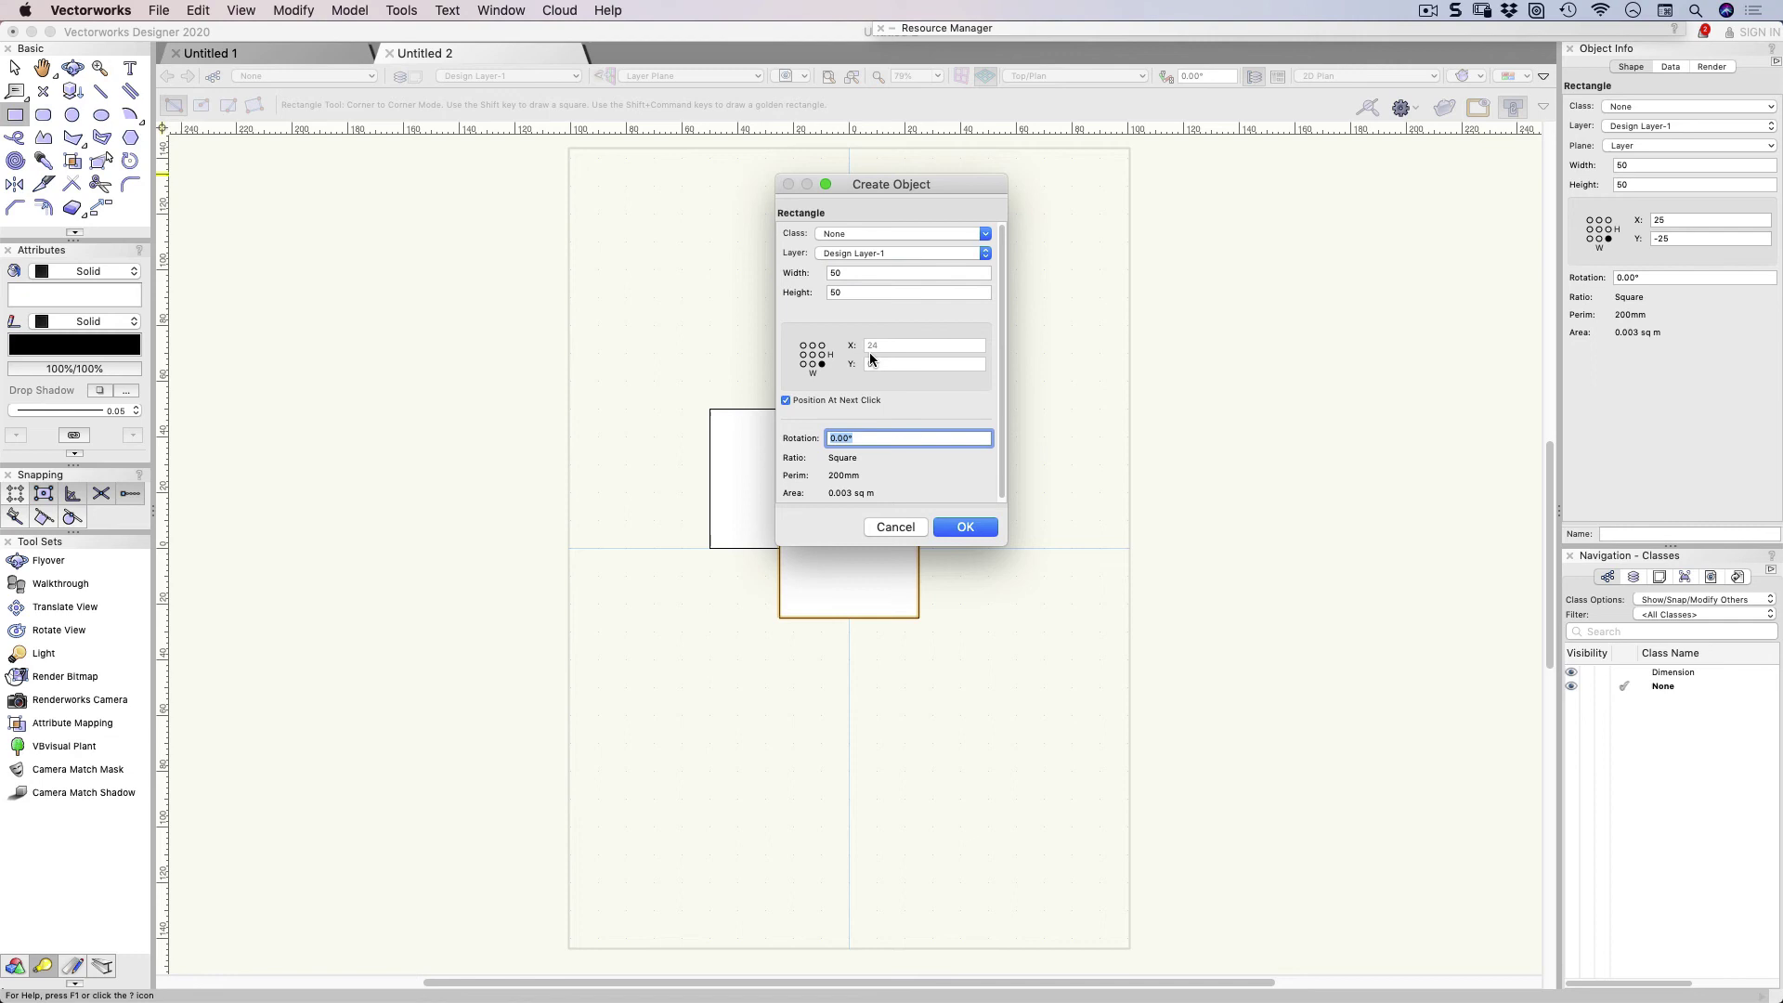
pyautogui.click(805, 347)
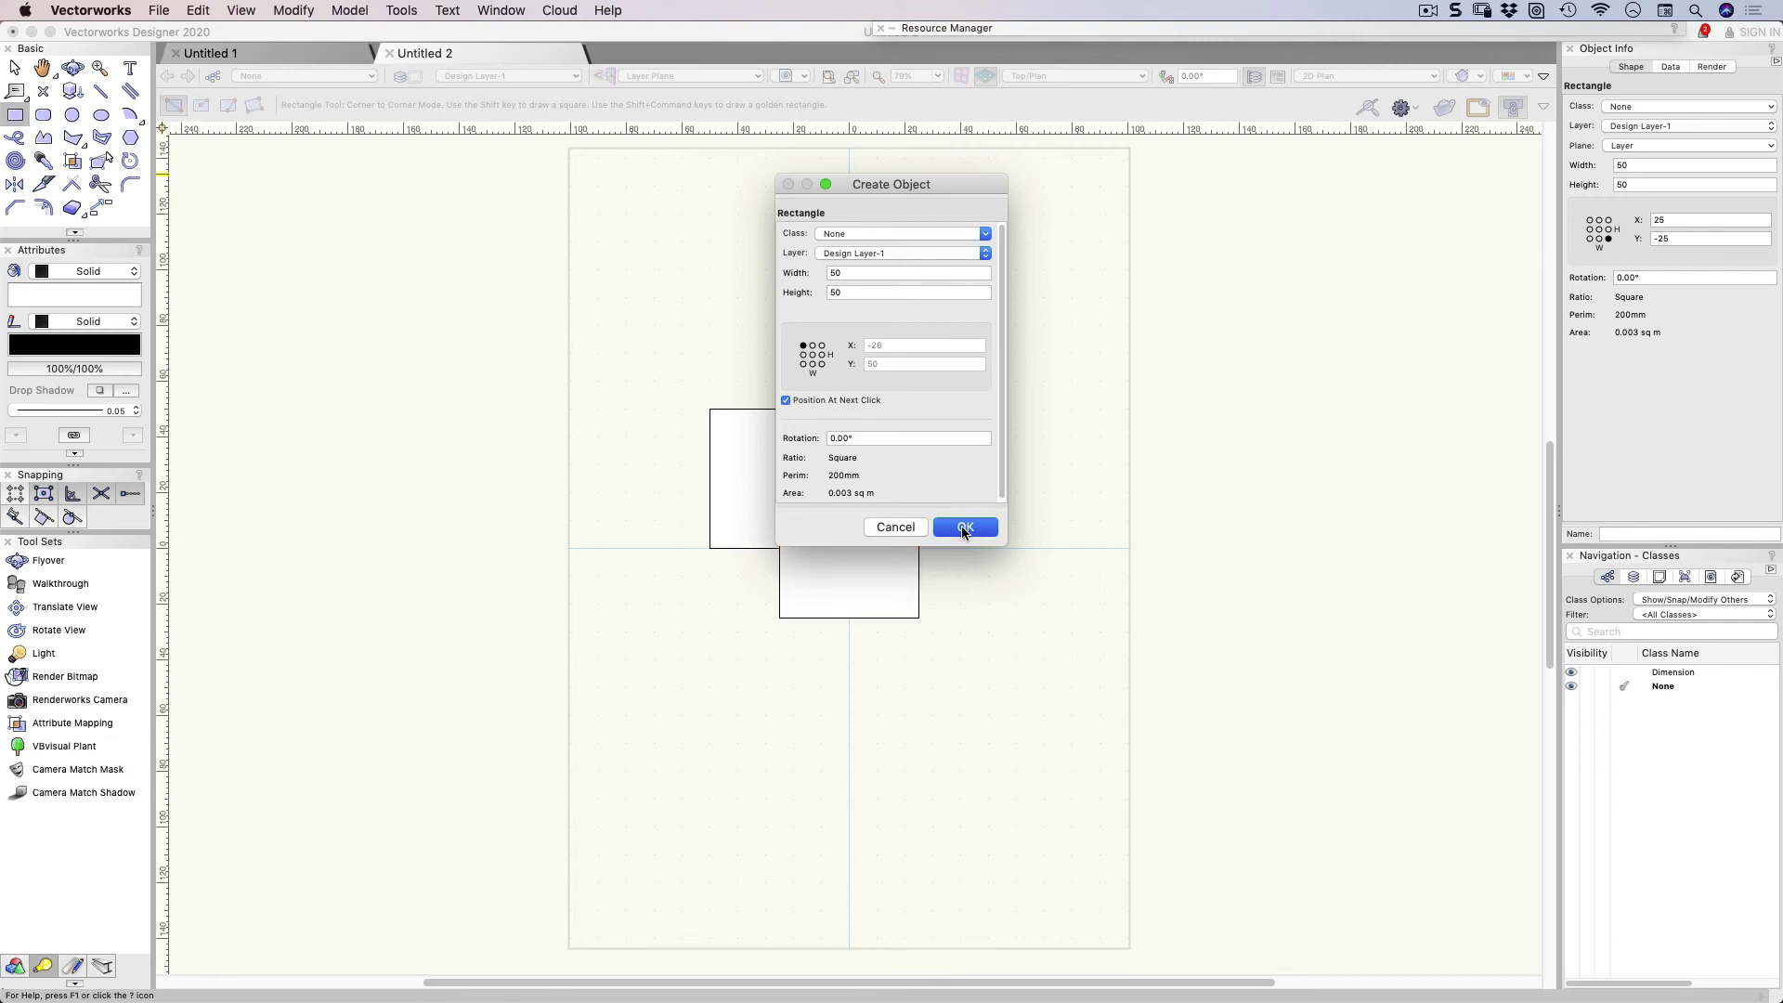
pyautogui.click(966, 526)
pyautogui.click(849, 548)
pyautogui.press('x')
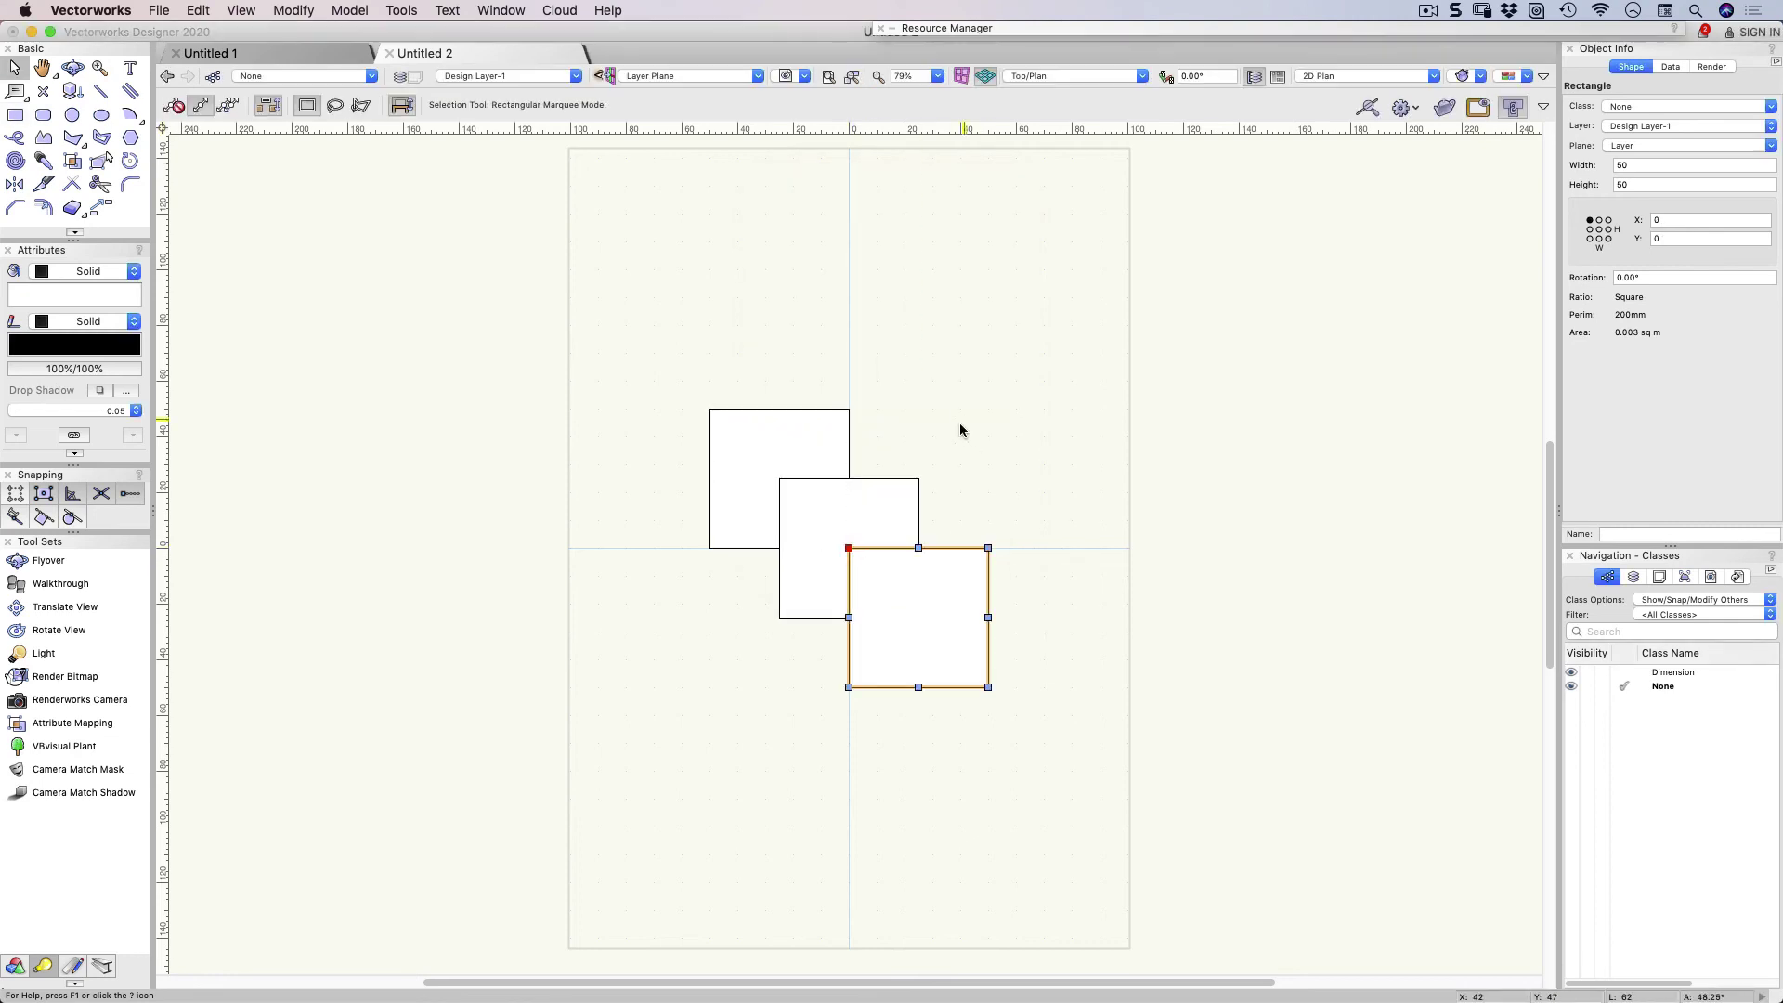
pyautogui.click(961, 432)
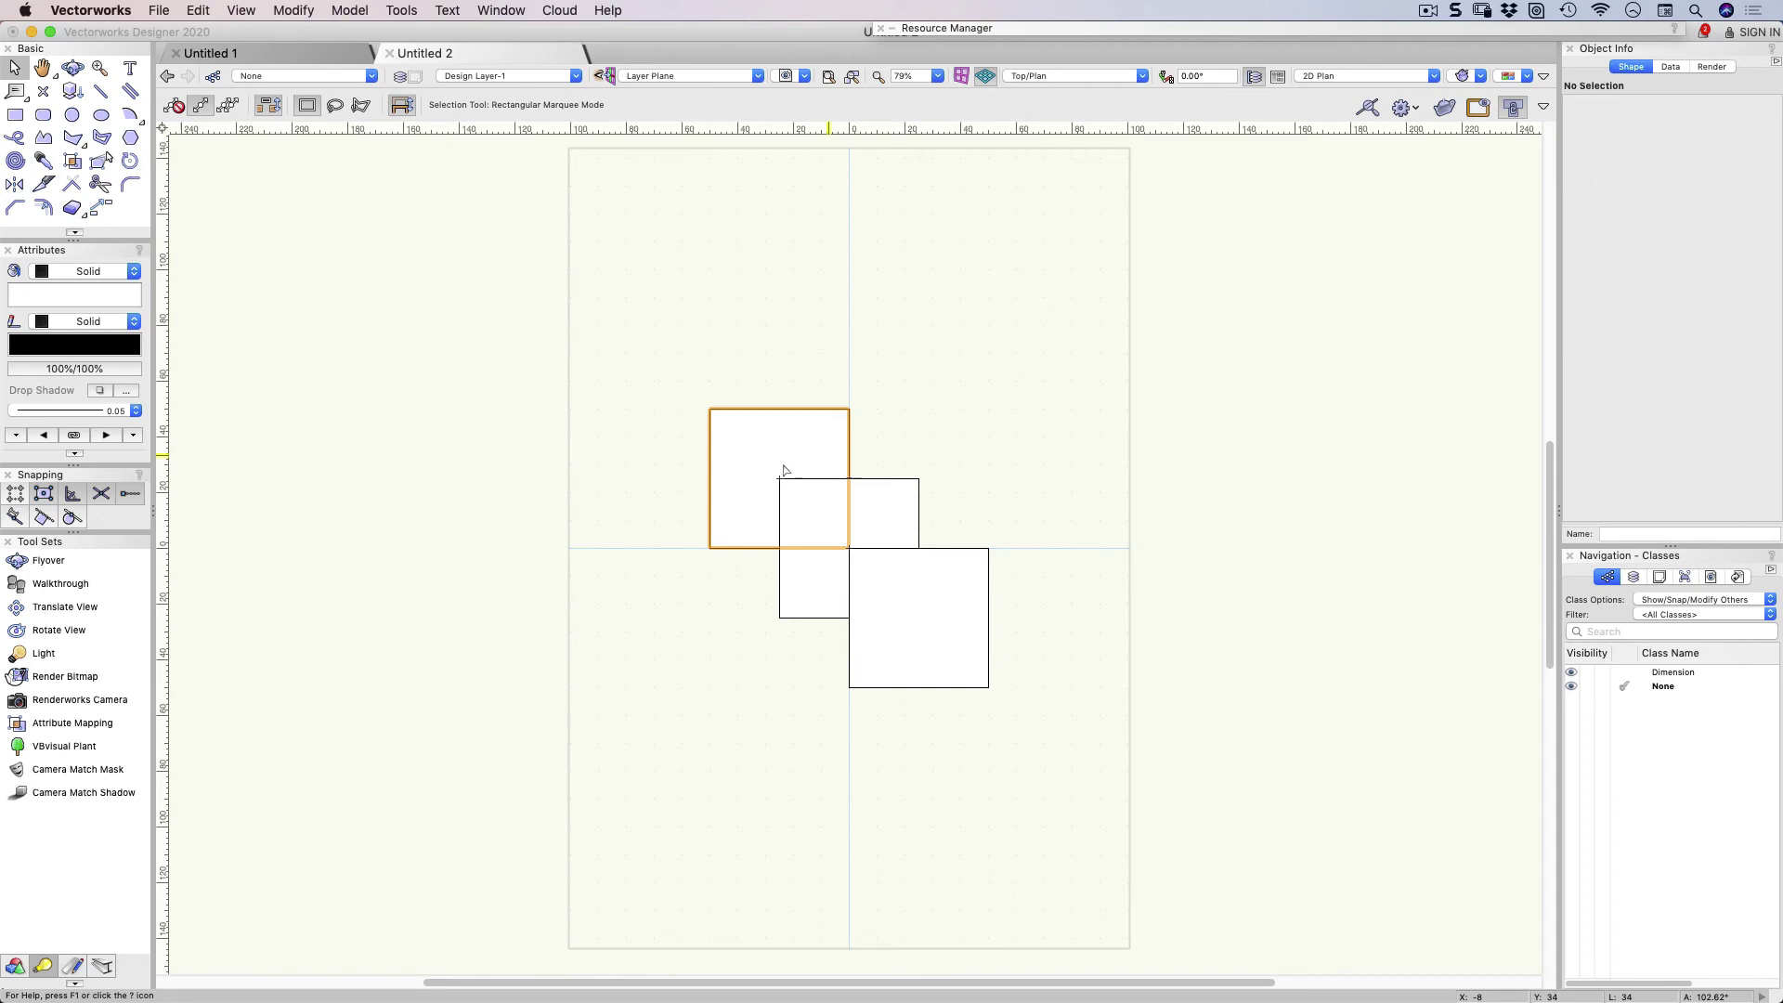
# Select the top-left square and set its fill style to Solid
pyautogui.click(715, 469)
pyautogui.hotkey('shift', 'r')
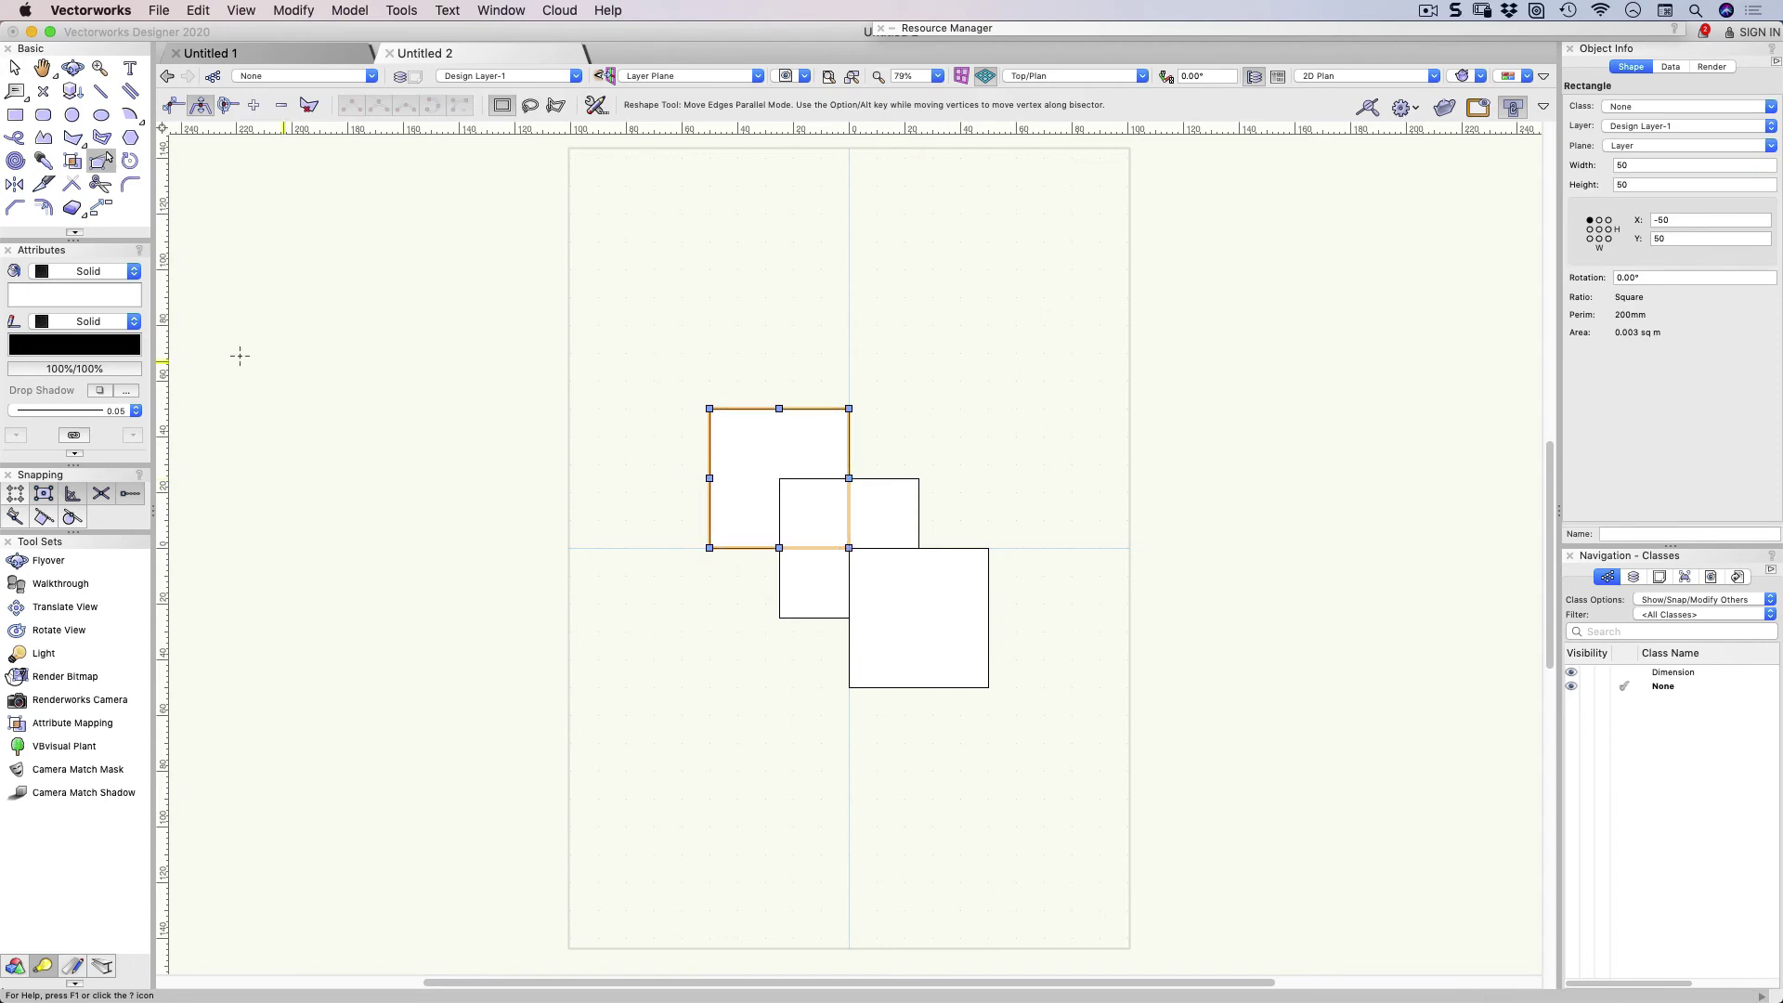
pyautogui.click(76, 271)
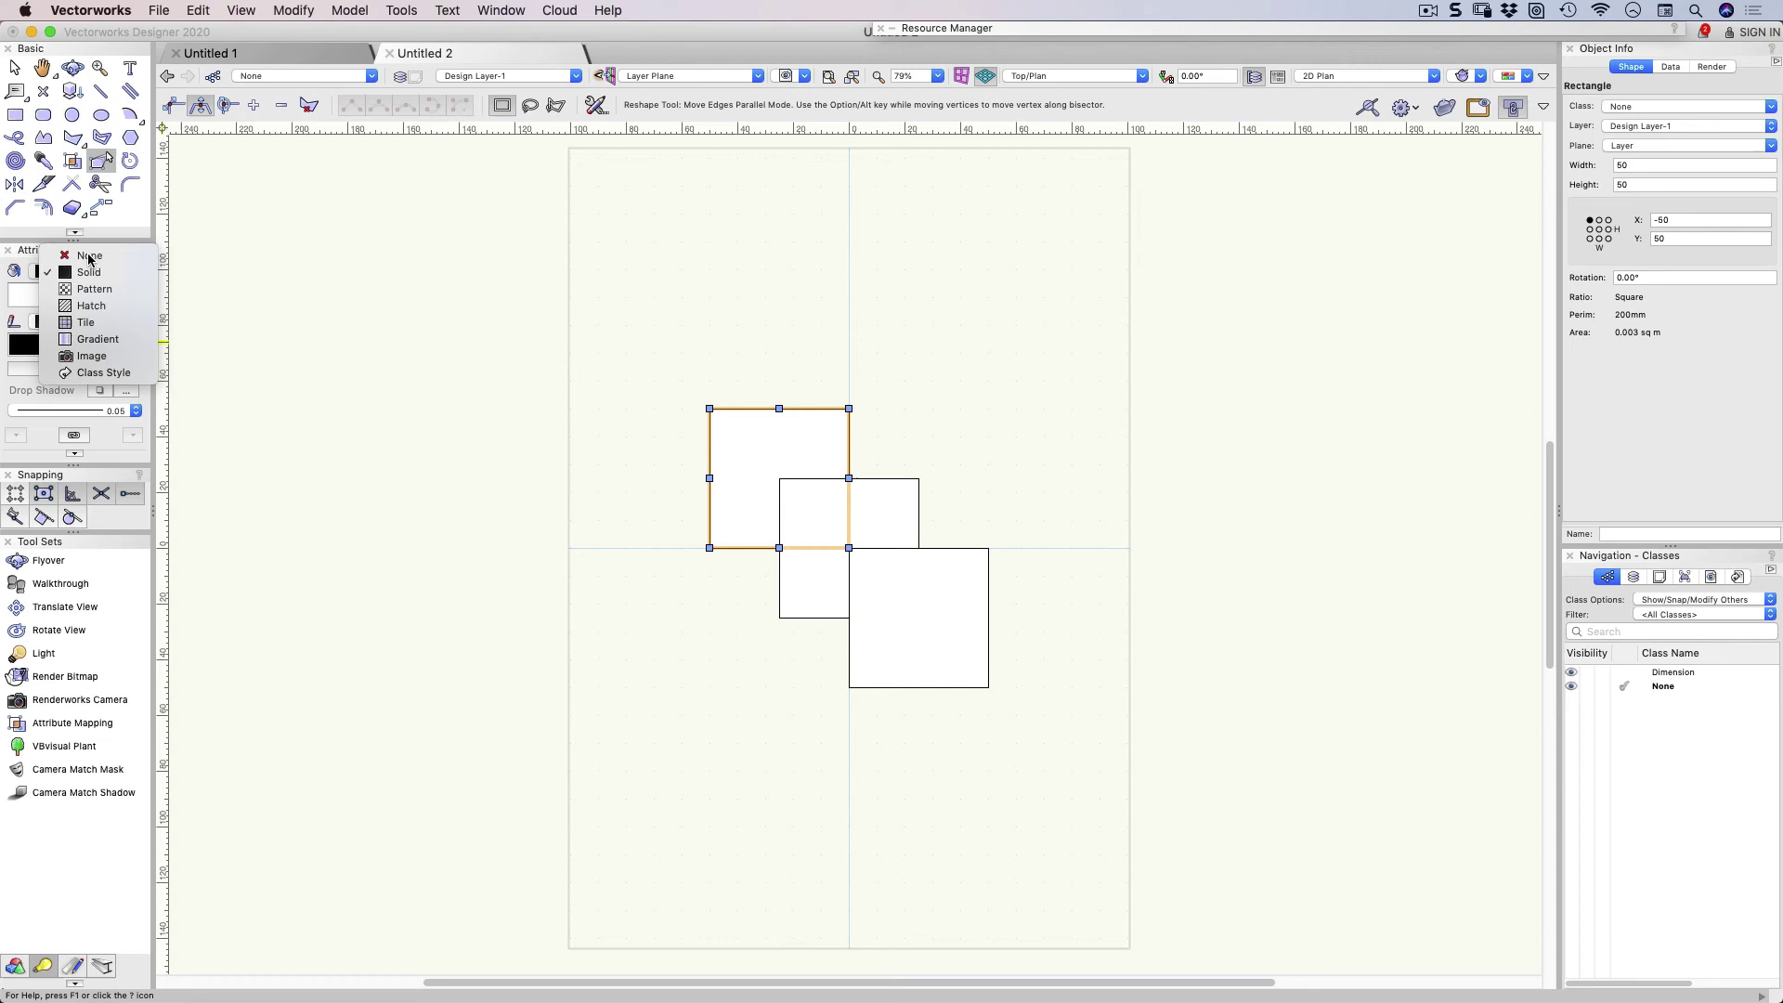
pyautogui.click(89, 258)
pyautogui.click(88, 270)
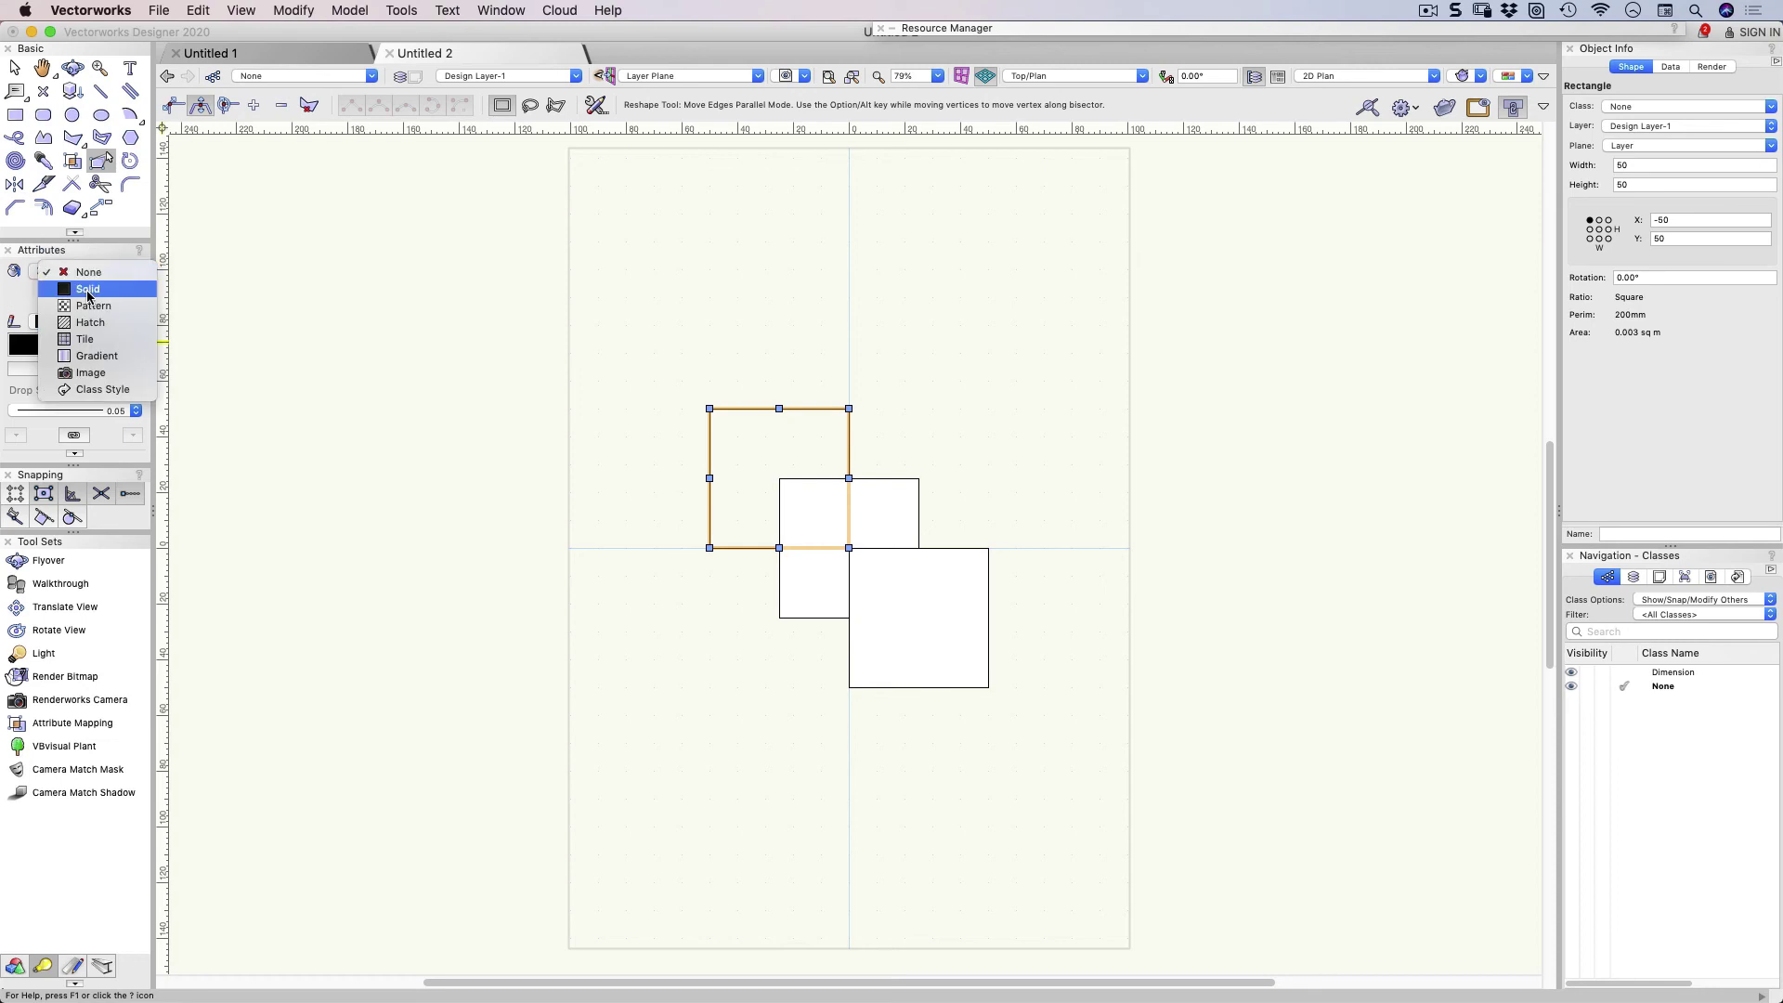
pyautogui.click(87, 287)
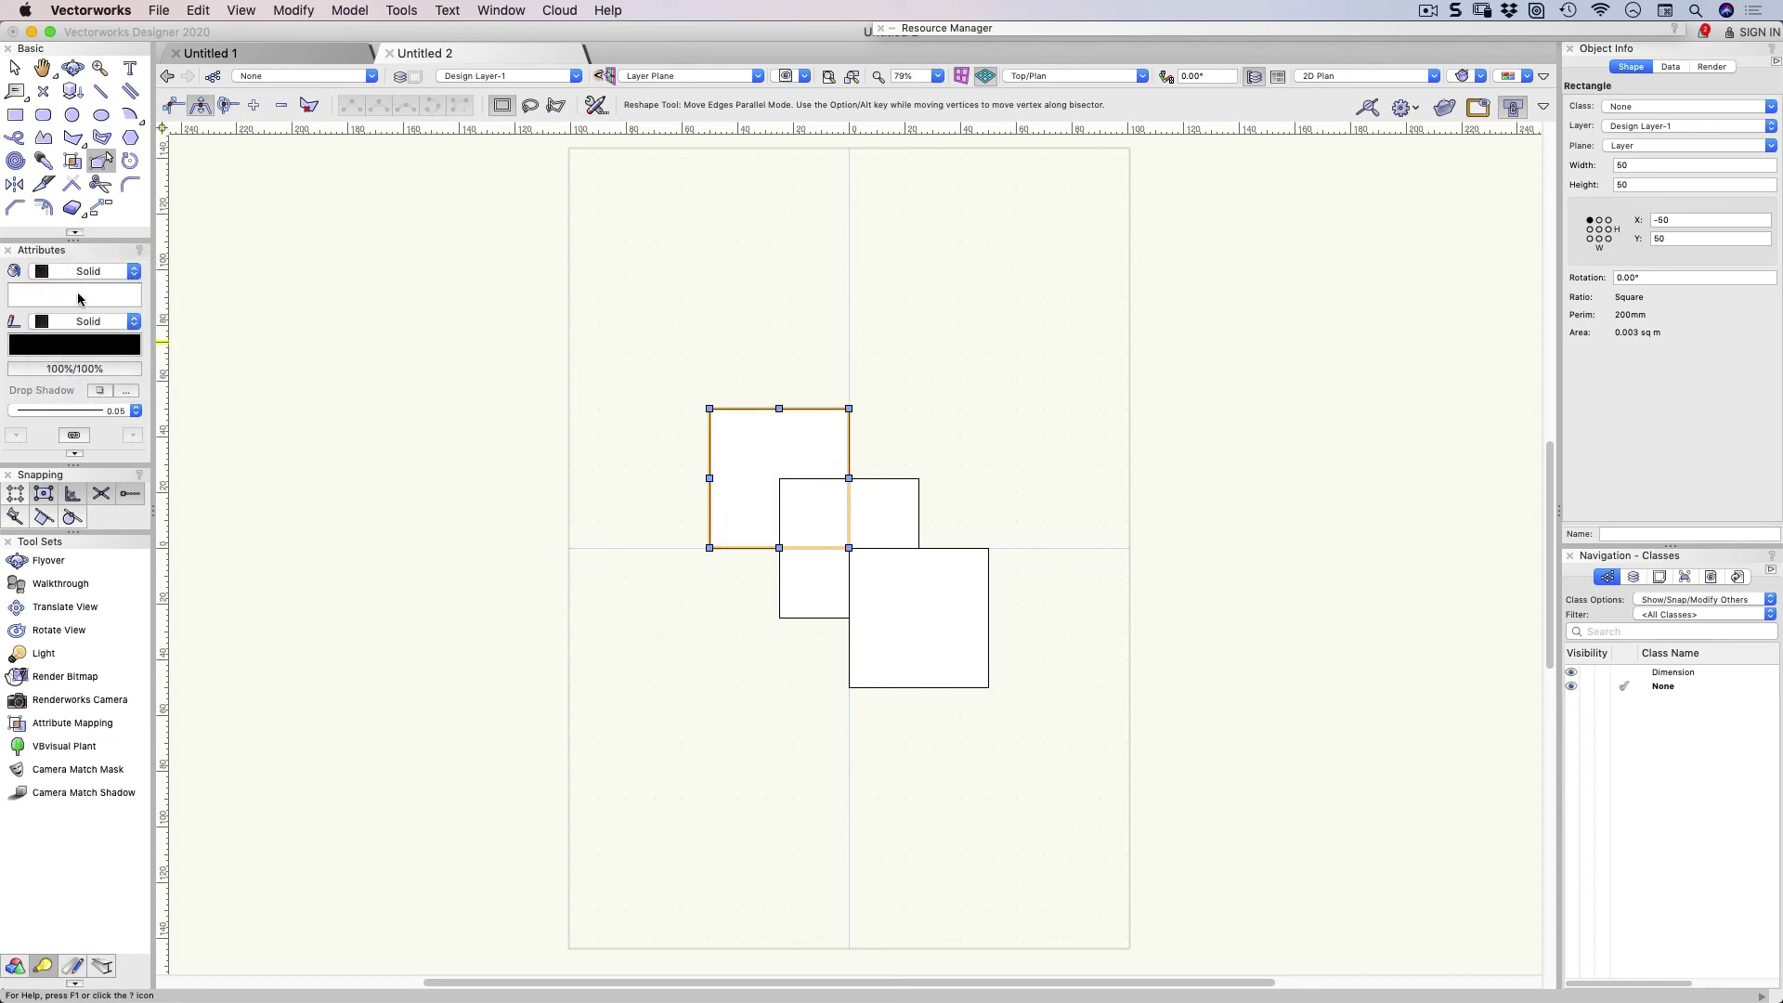
# Fill the square with grey from the document colours and skip backups this session
pyautogui.click(81, 297)
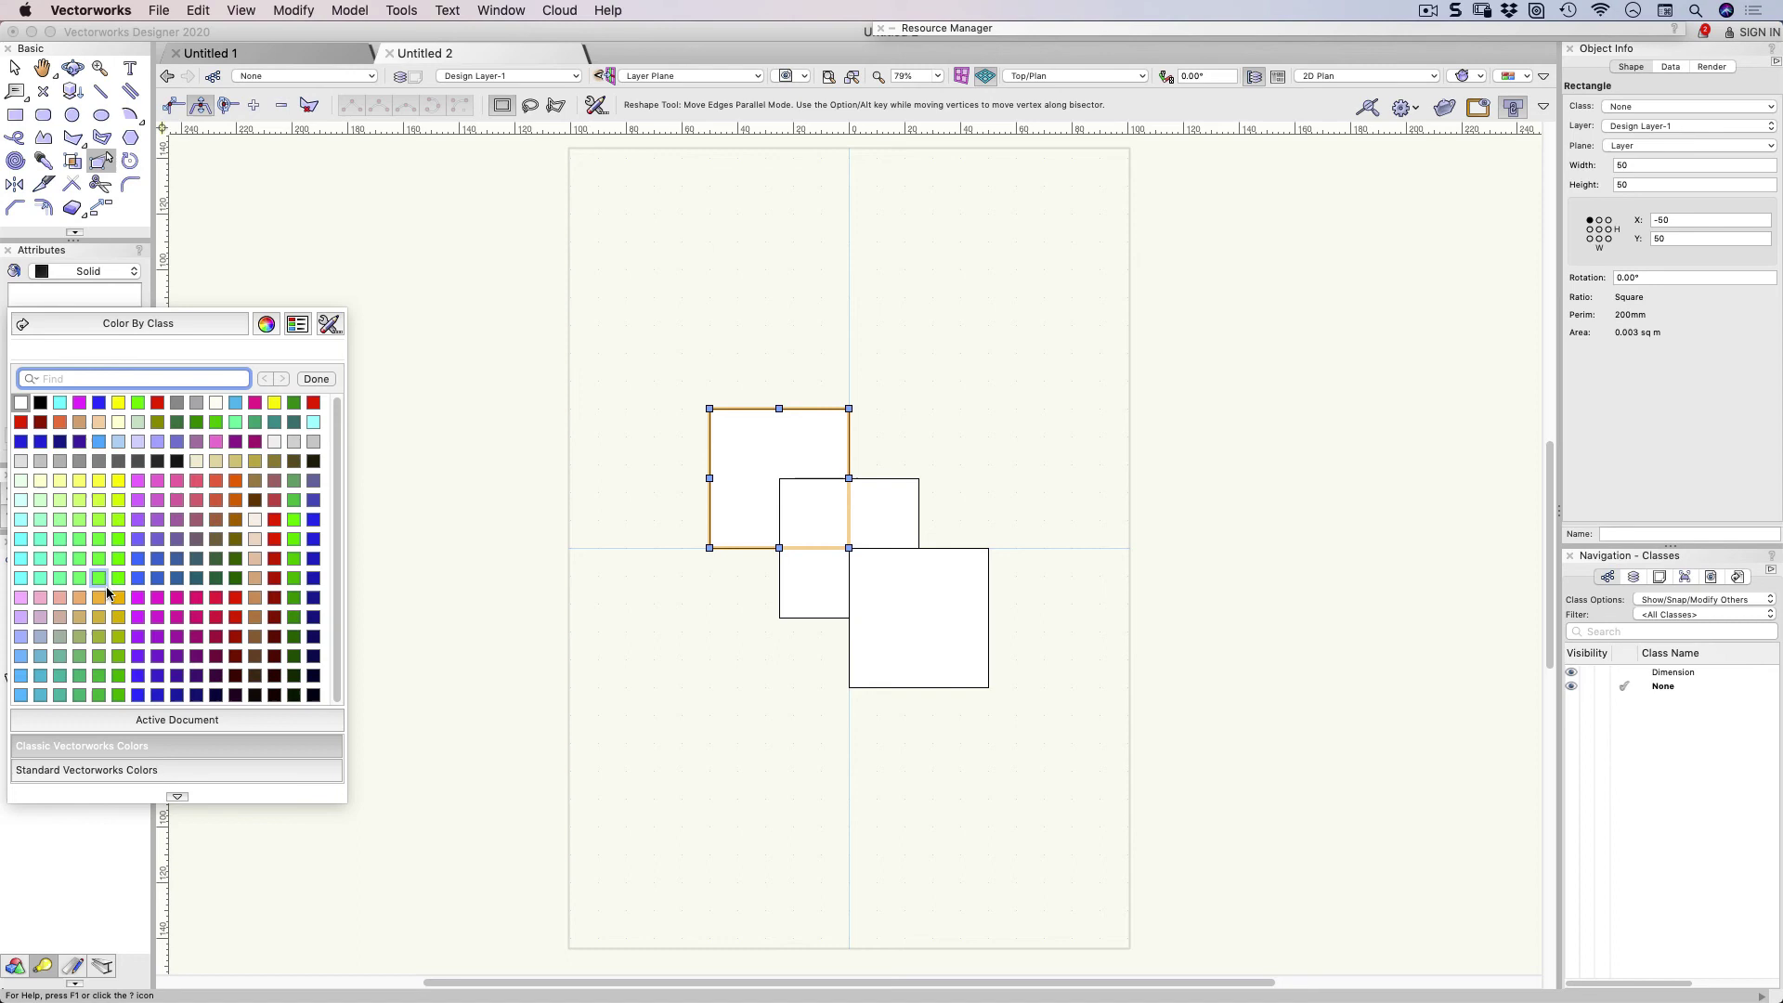
pyautogui.click(147, 722)
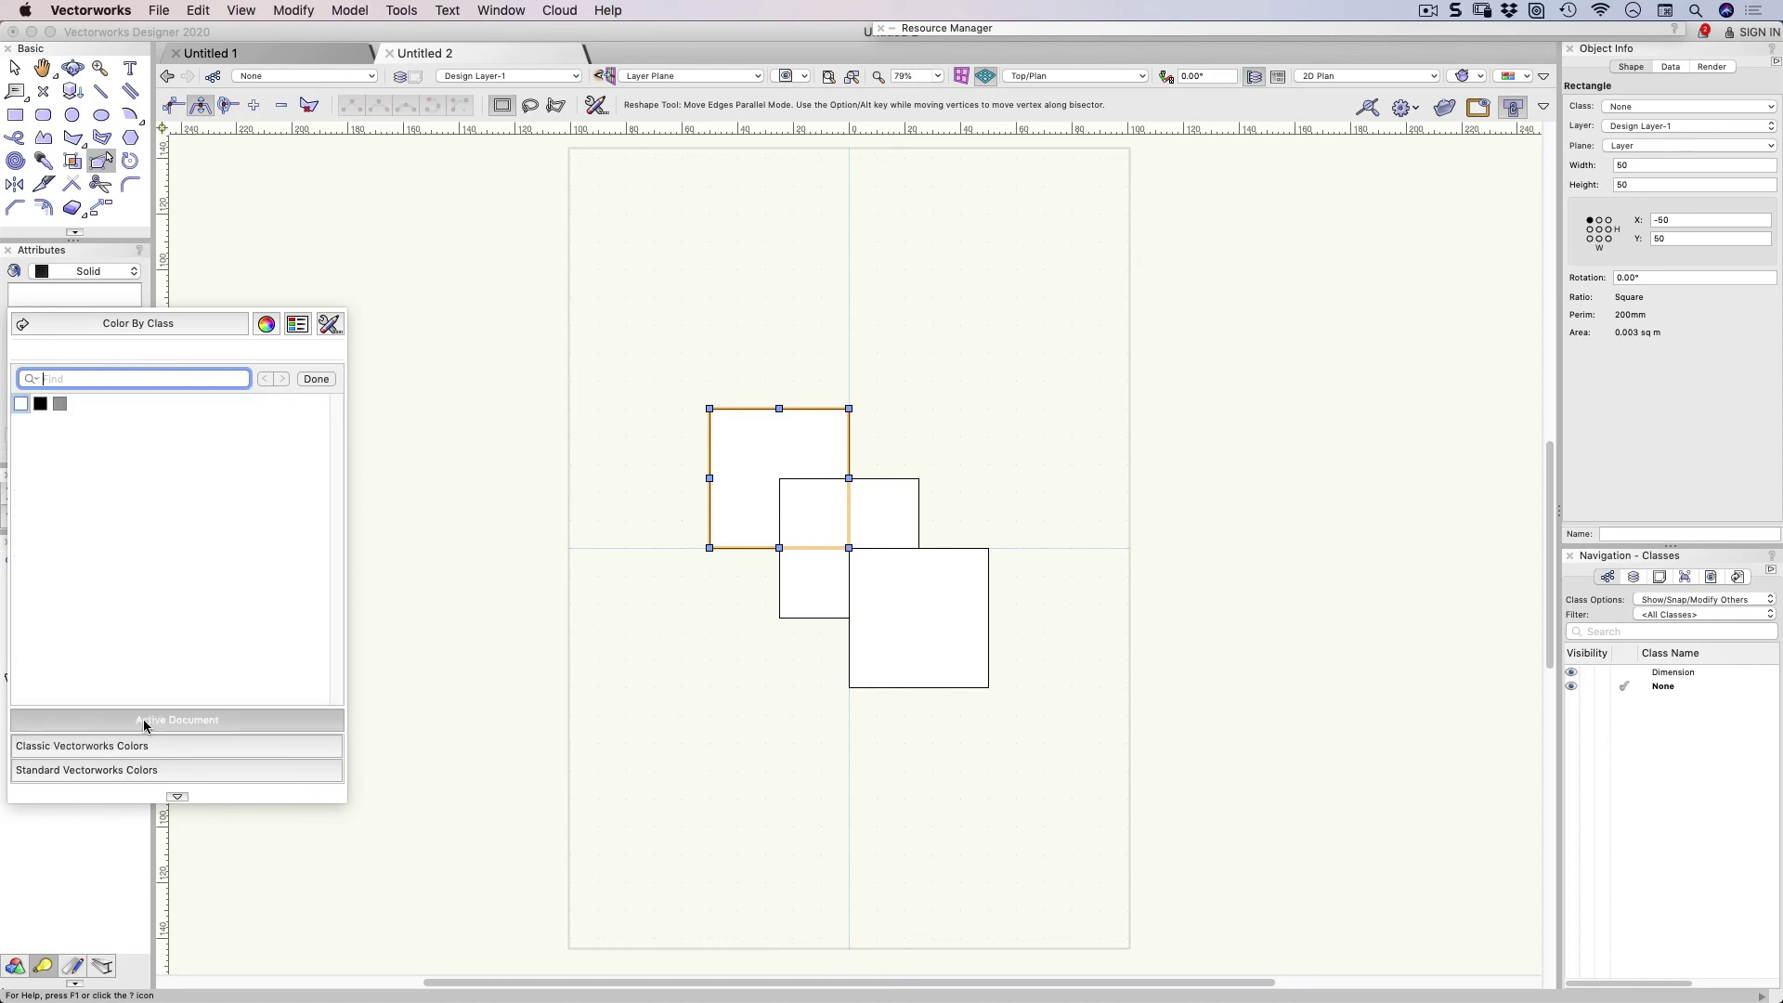
pyautogui.click(39, 404)
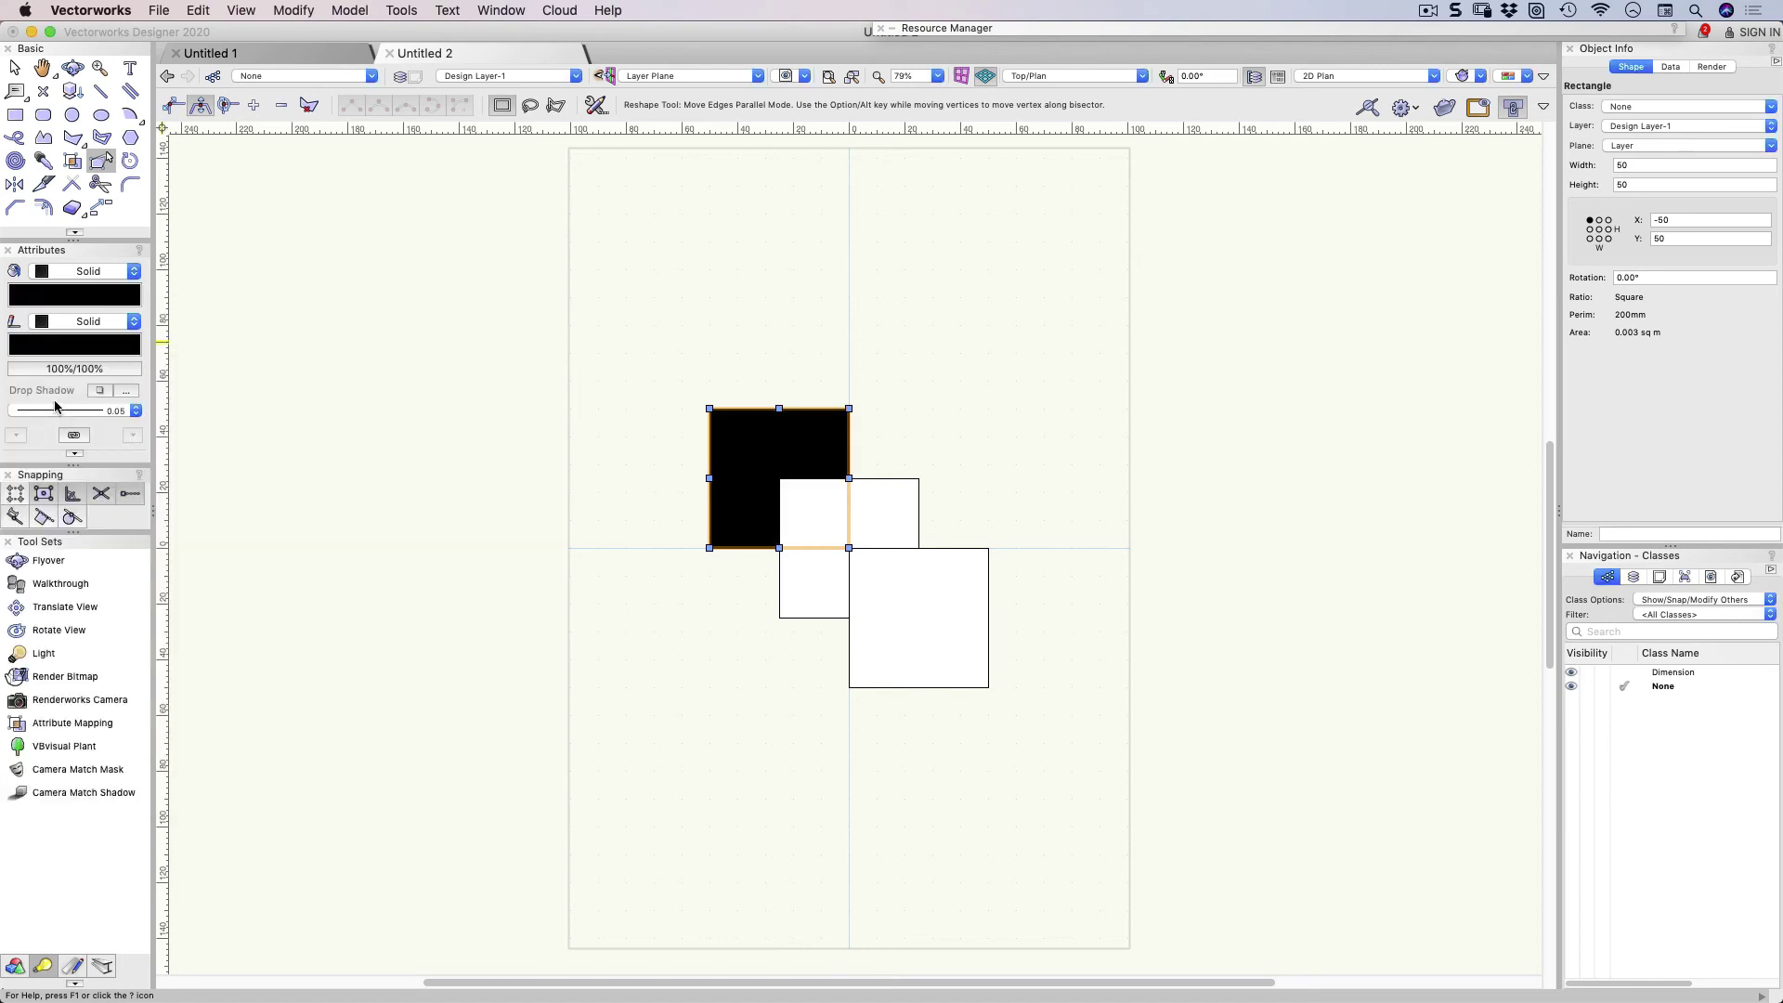
pyautogui.click(67, 272)
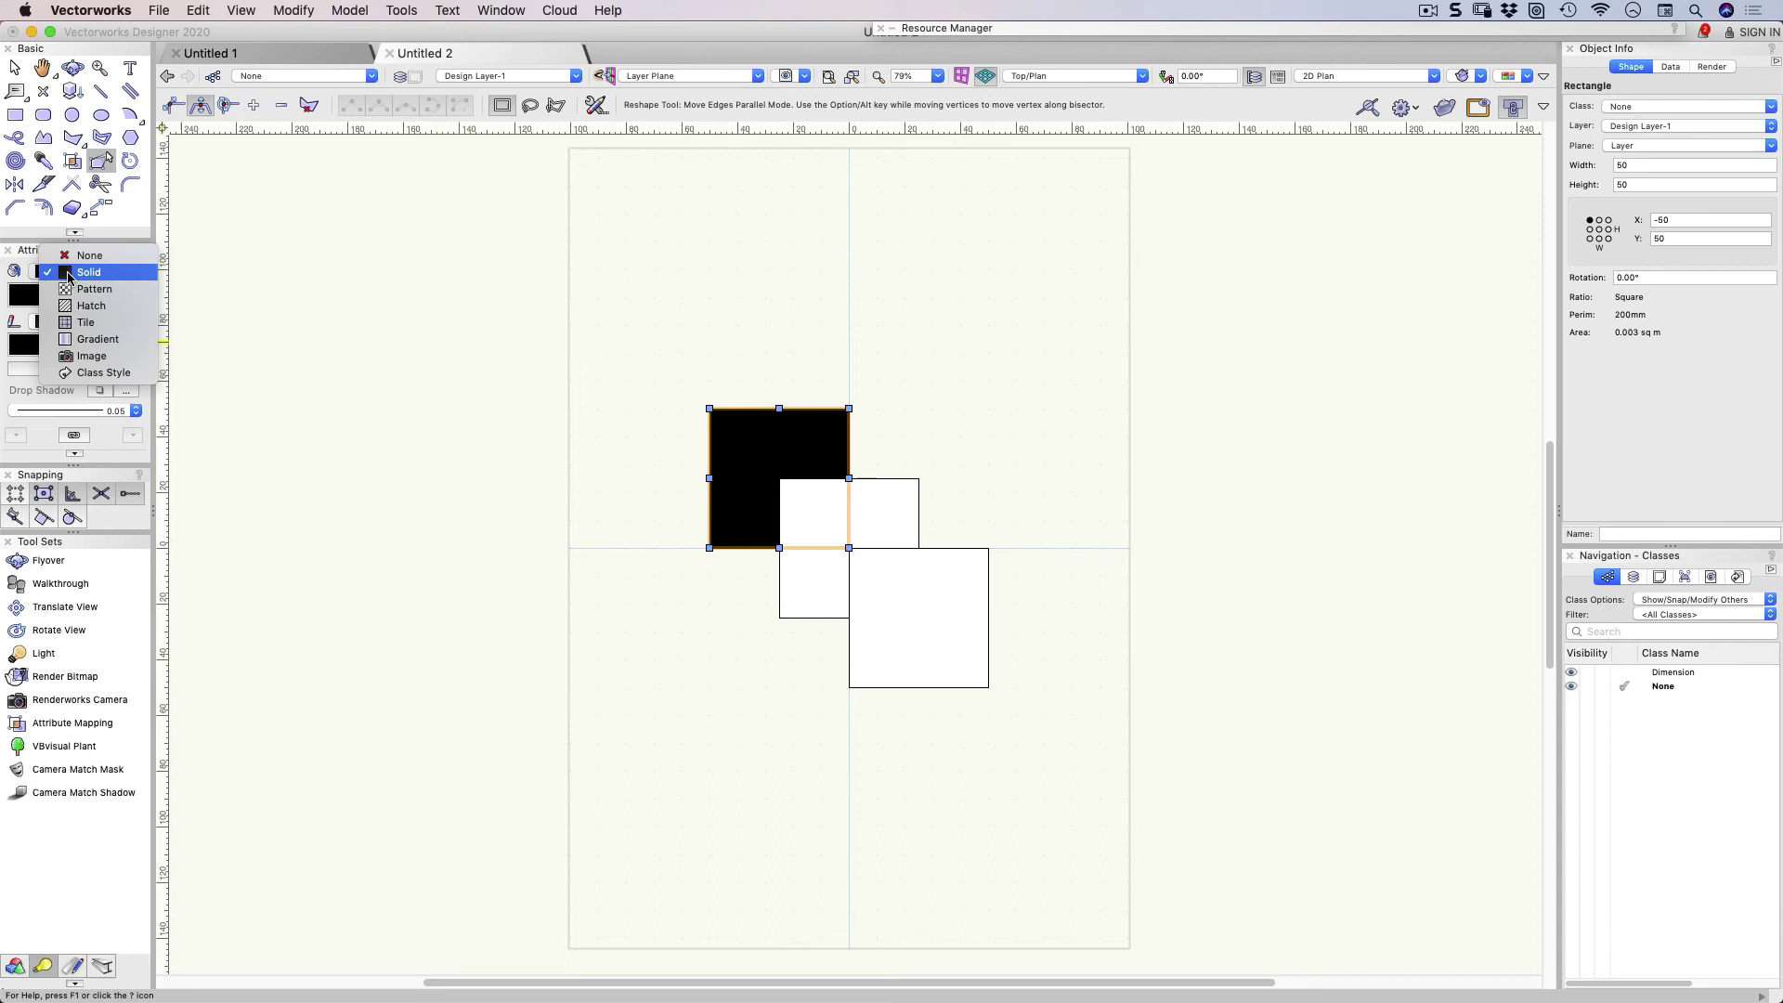
pyautogui.click(62, 292)
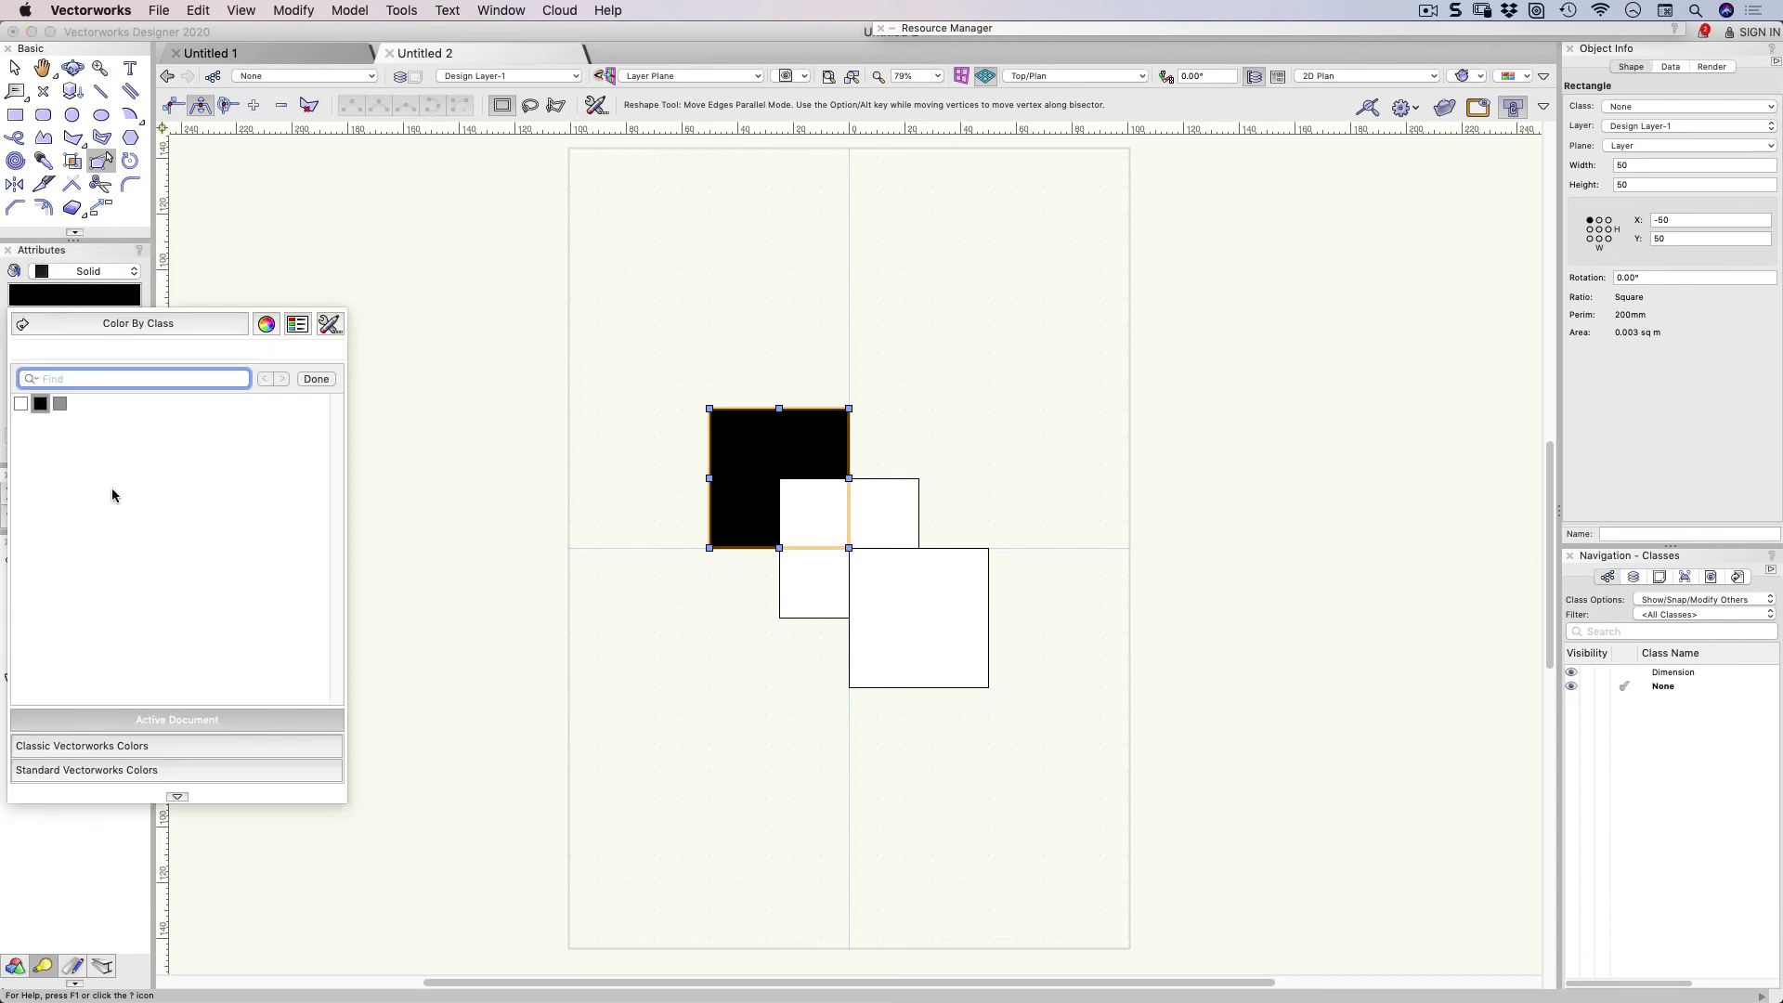
pyautogui.click(57, 404)
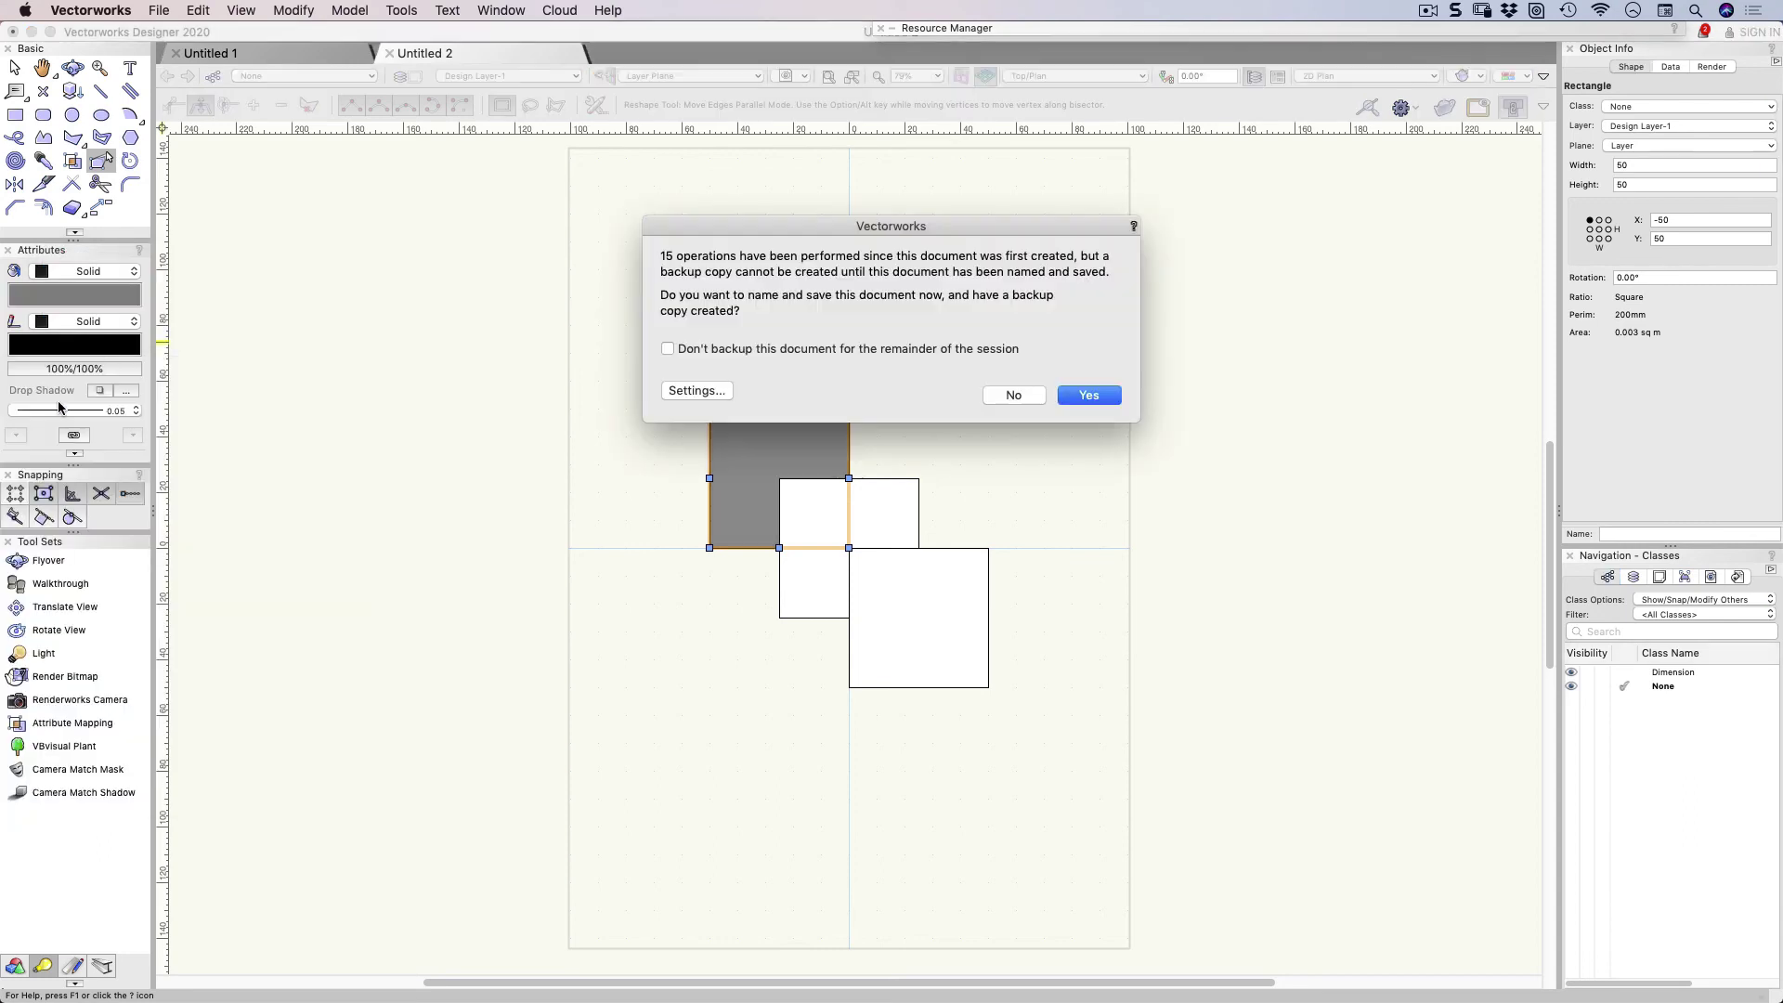
pyautogui.click(814, 348)
pyautogui.click(1014, 396)
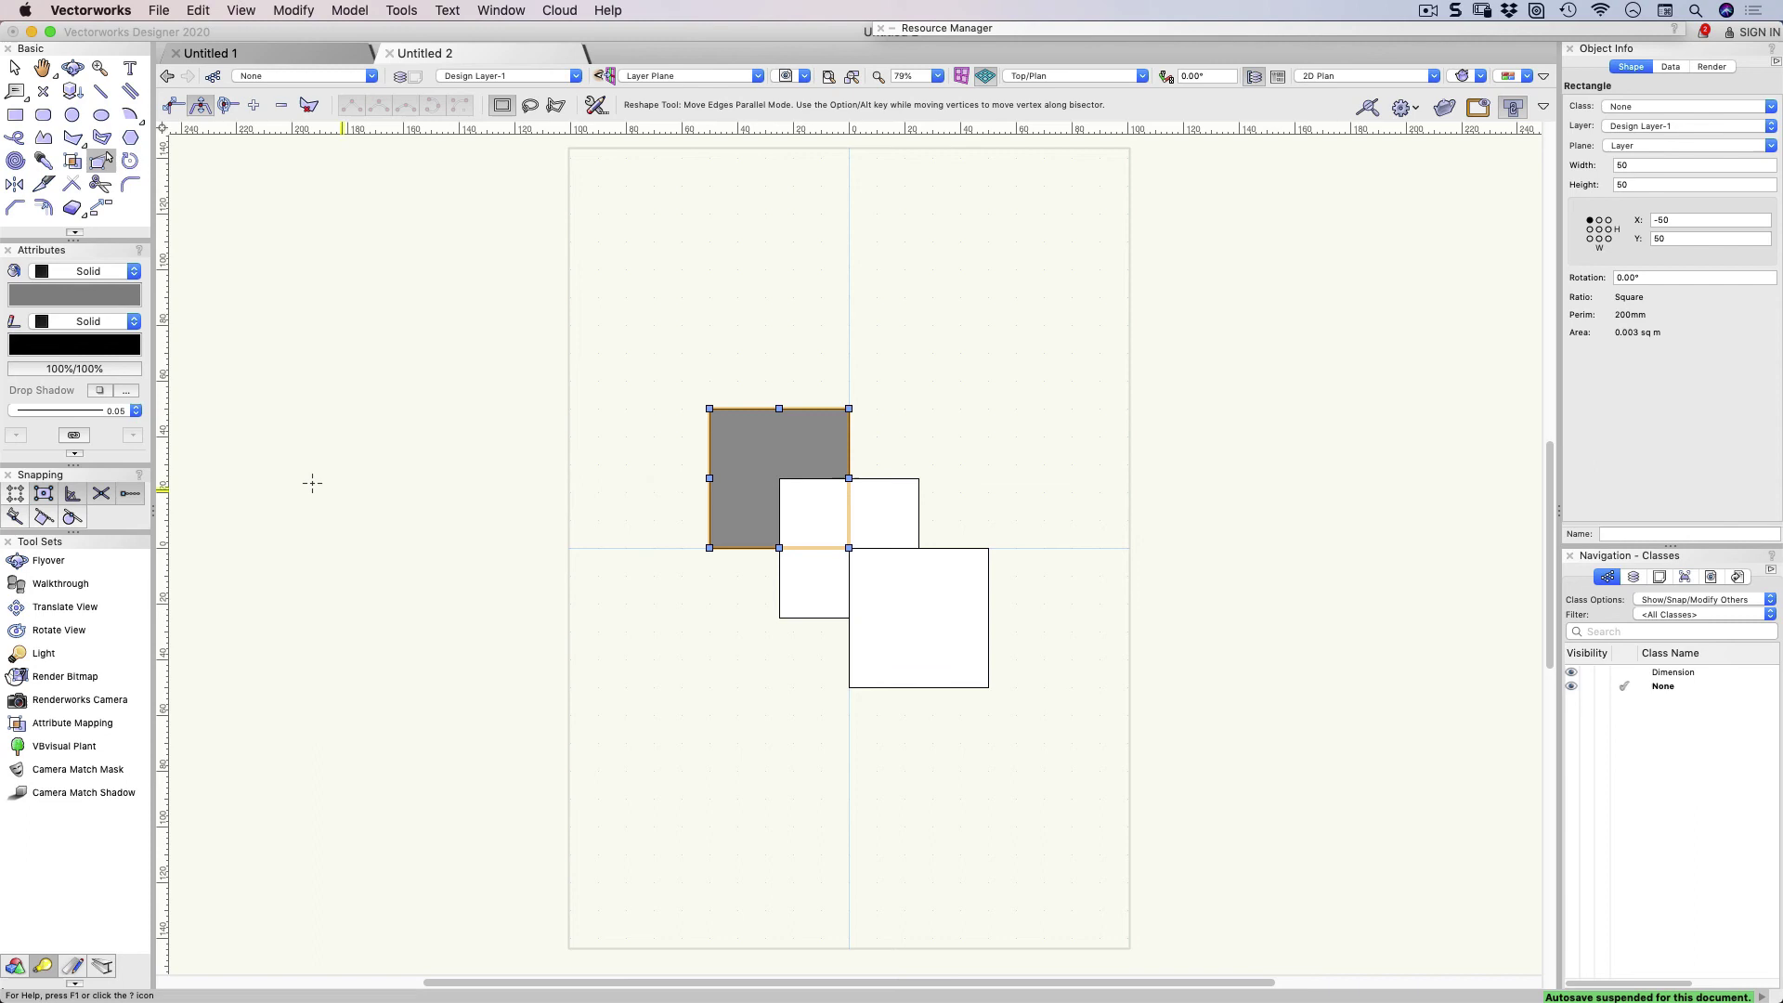
pyautogui.click(71, 297)
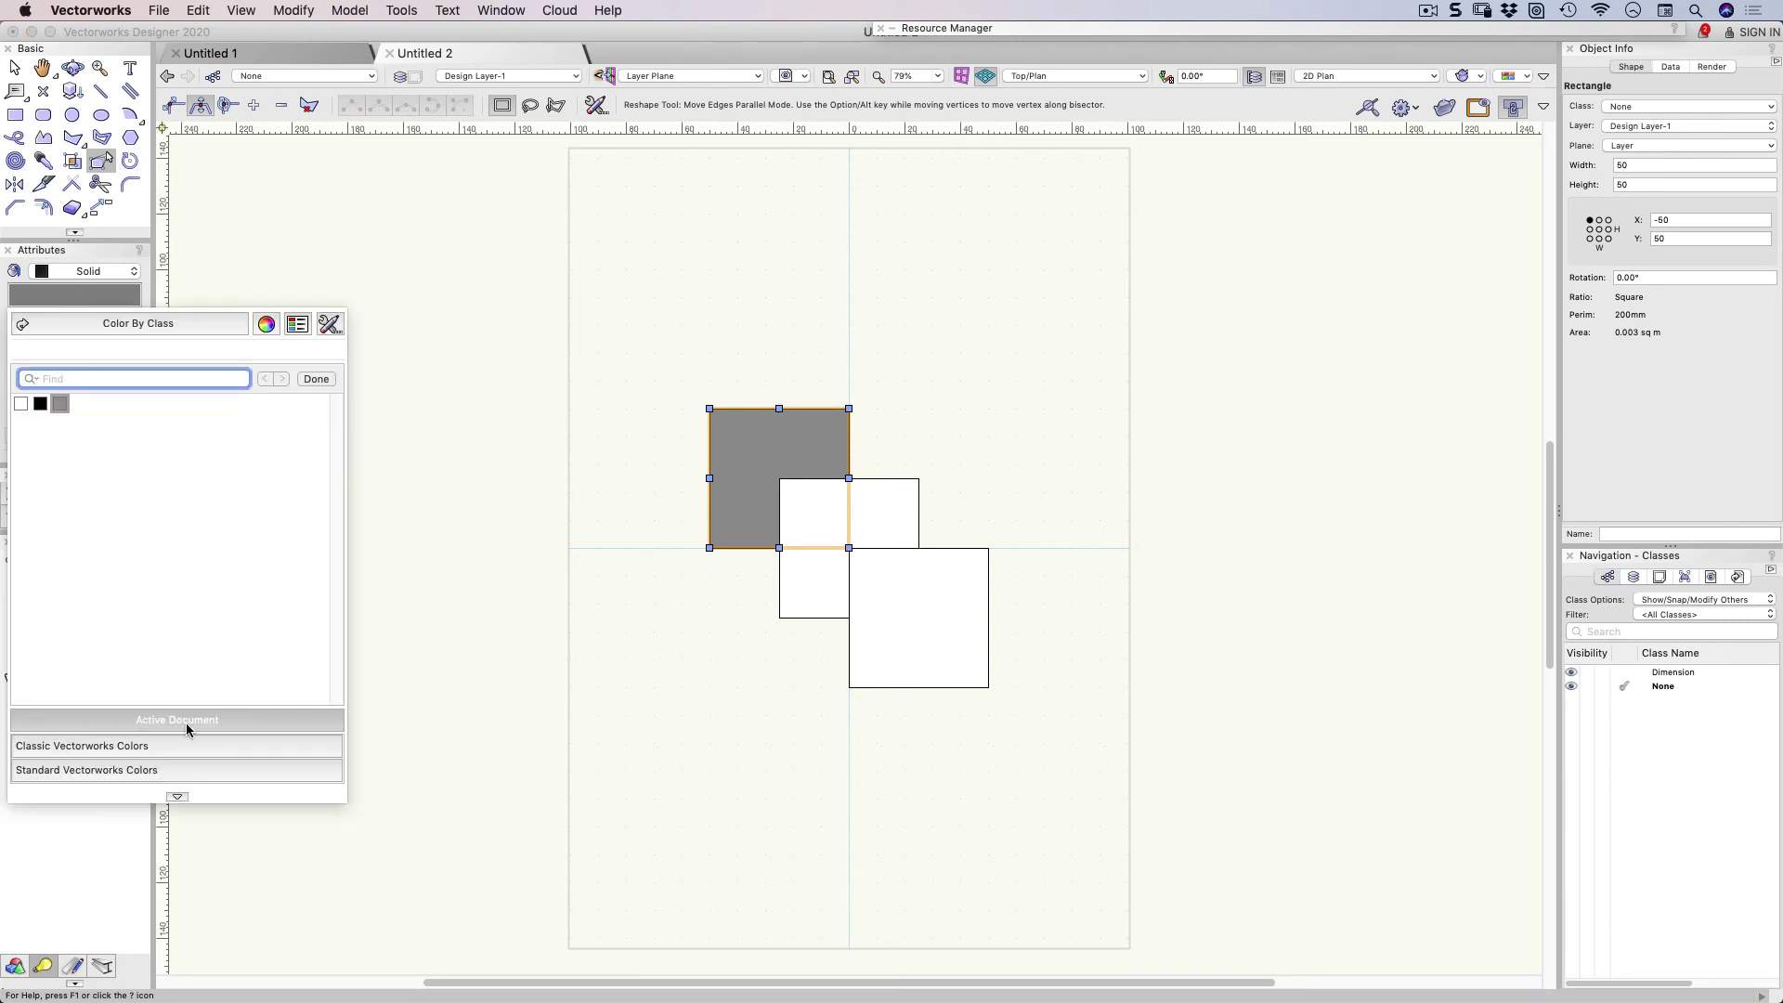
pyautogui.click(143, 748)
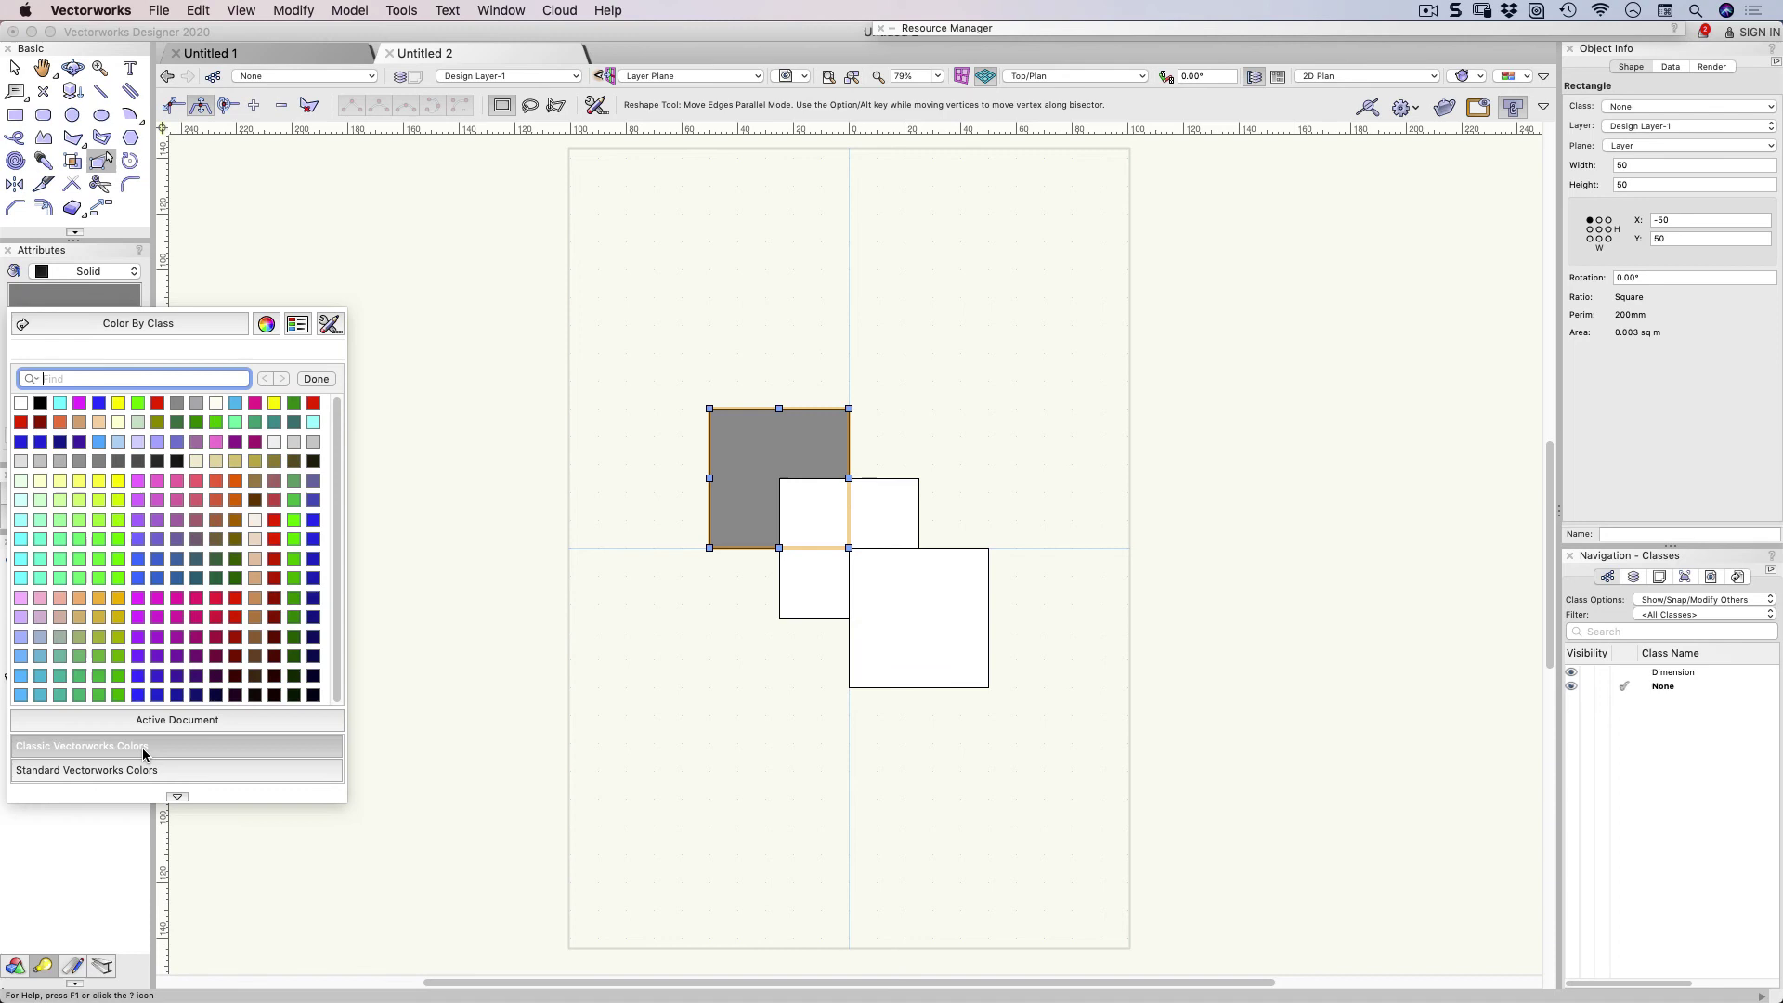
pyautogui.click(150, 776)
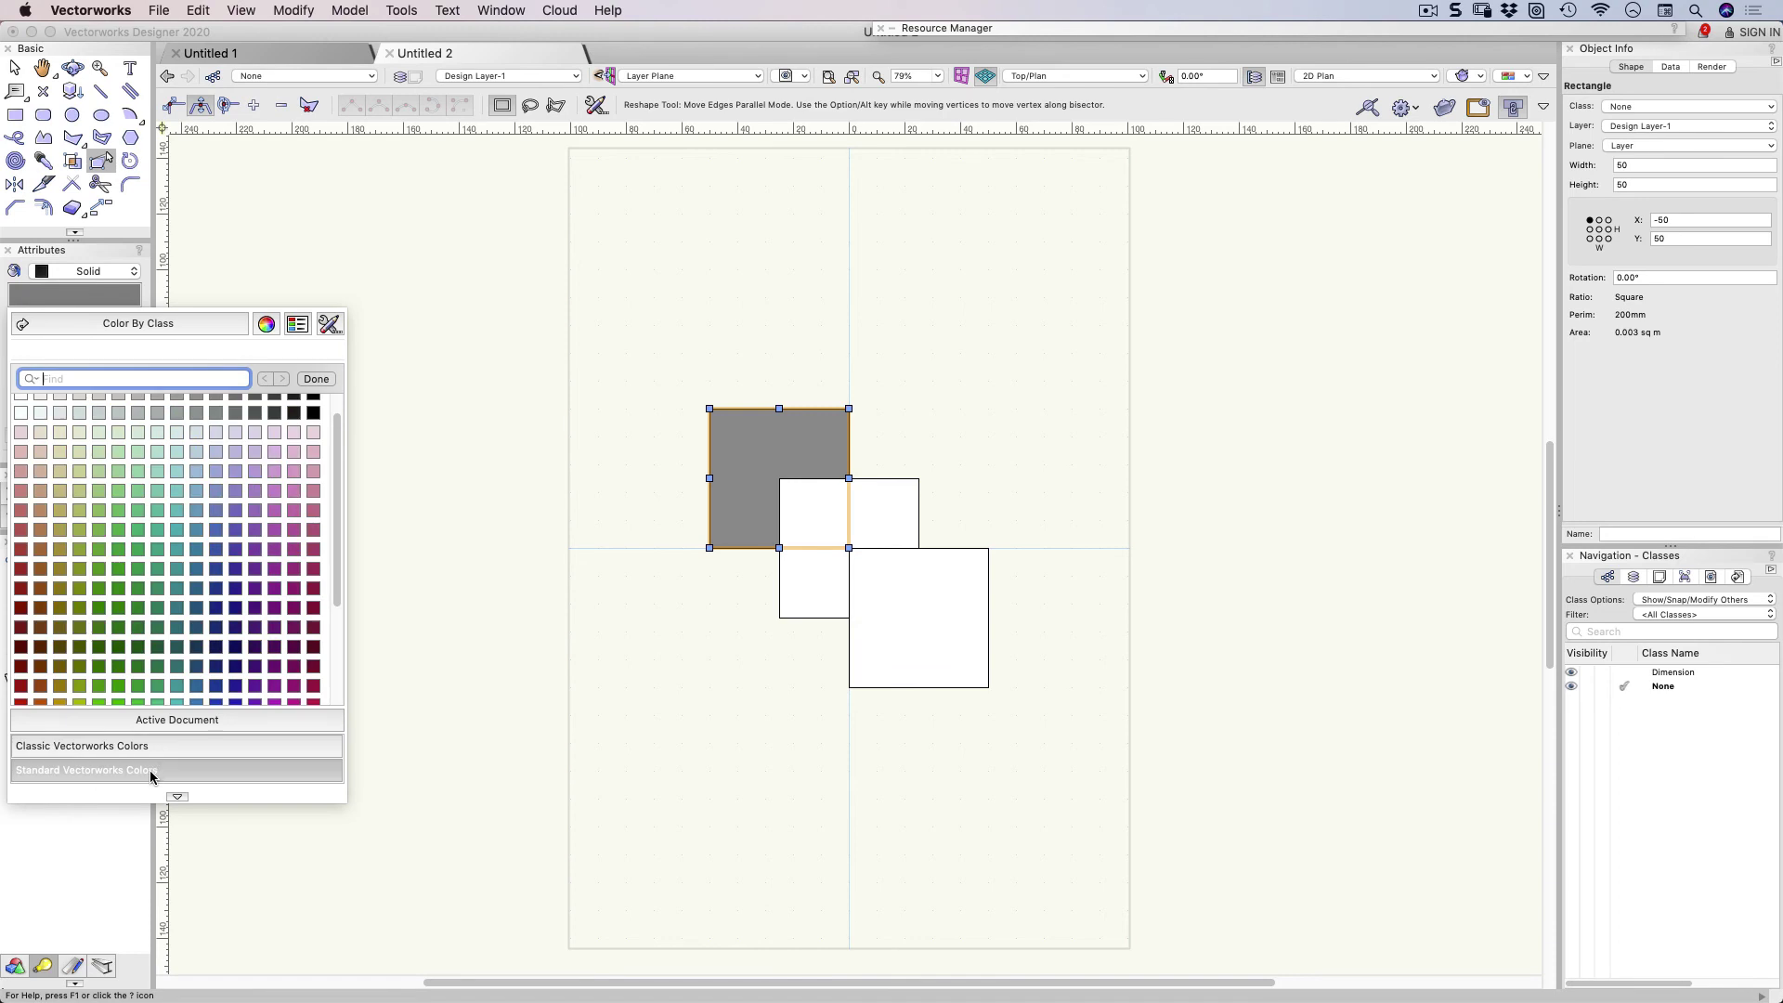
pyautogui.scroll(2, 331, 452)
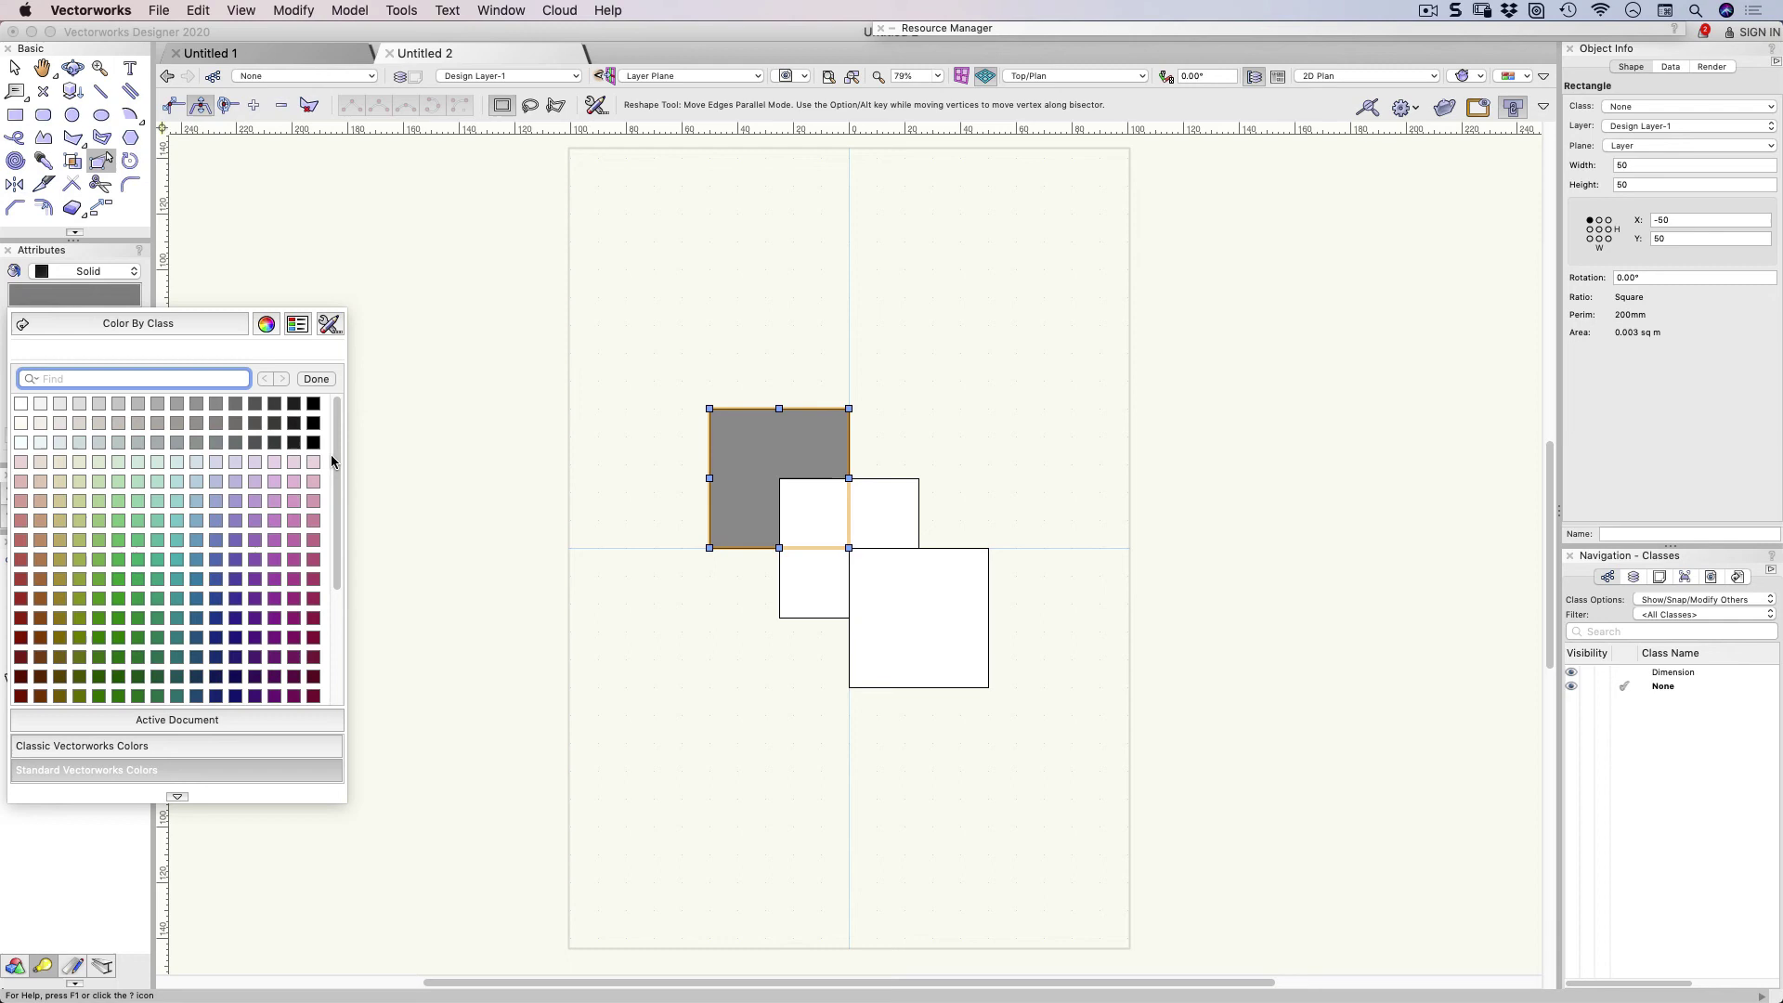
pyautogui.moveTo(331, 454)
pyautogui.mouseDown()
pyautogui.moveTo(360, 589)
pyautogui.moveTo(335, 578)
pyautogui.moveTo(321, 471)
pyautogui.mouseUp()
# Enable Benjamin Moore® Classic Colors in the Color Palette Manager
pyautogui.click(325, 325)
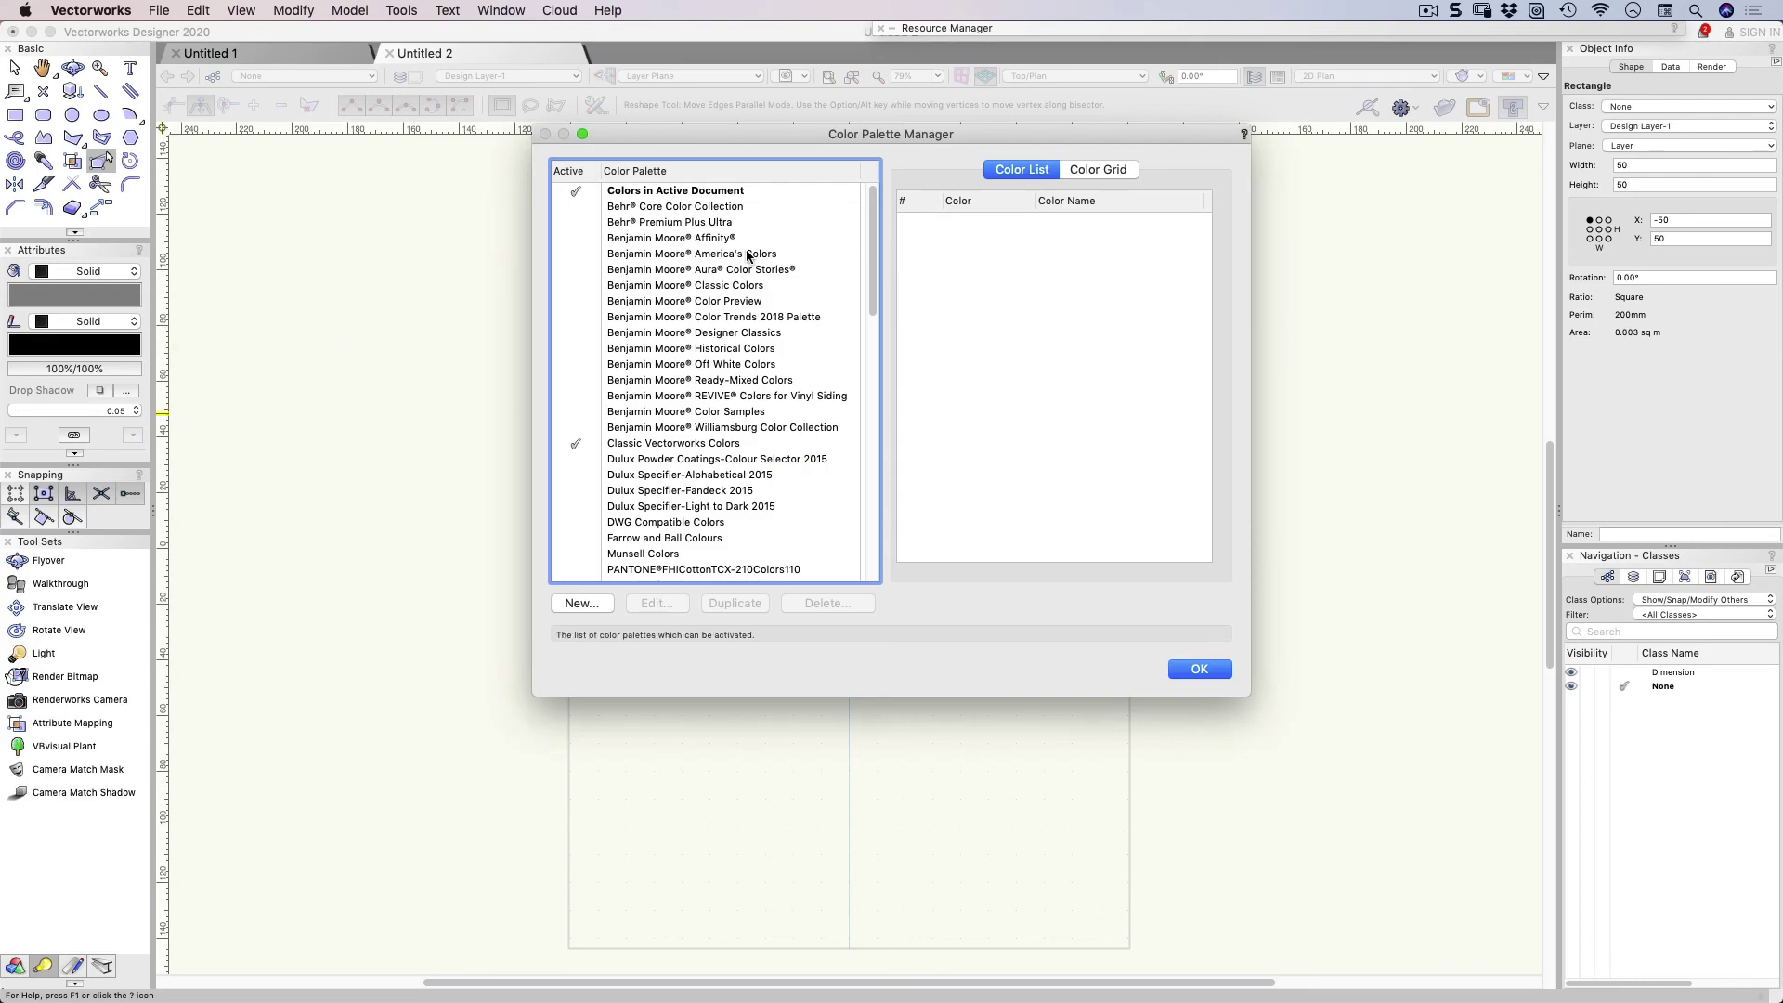
pyautogui.click(583, 287)
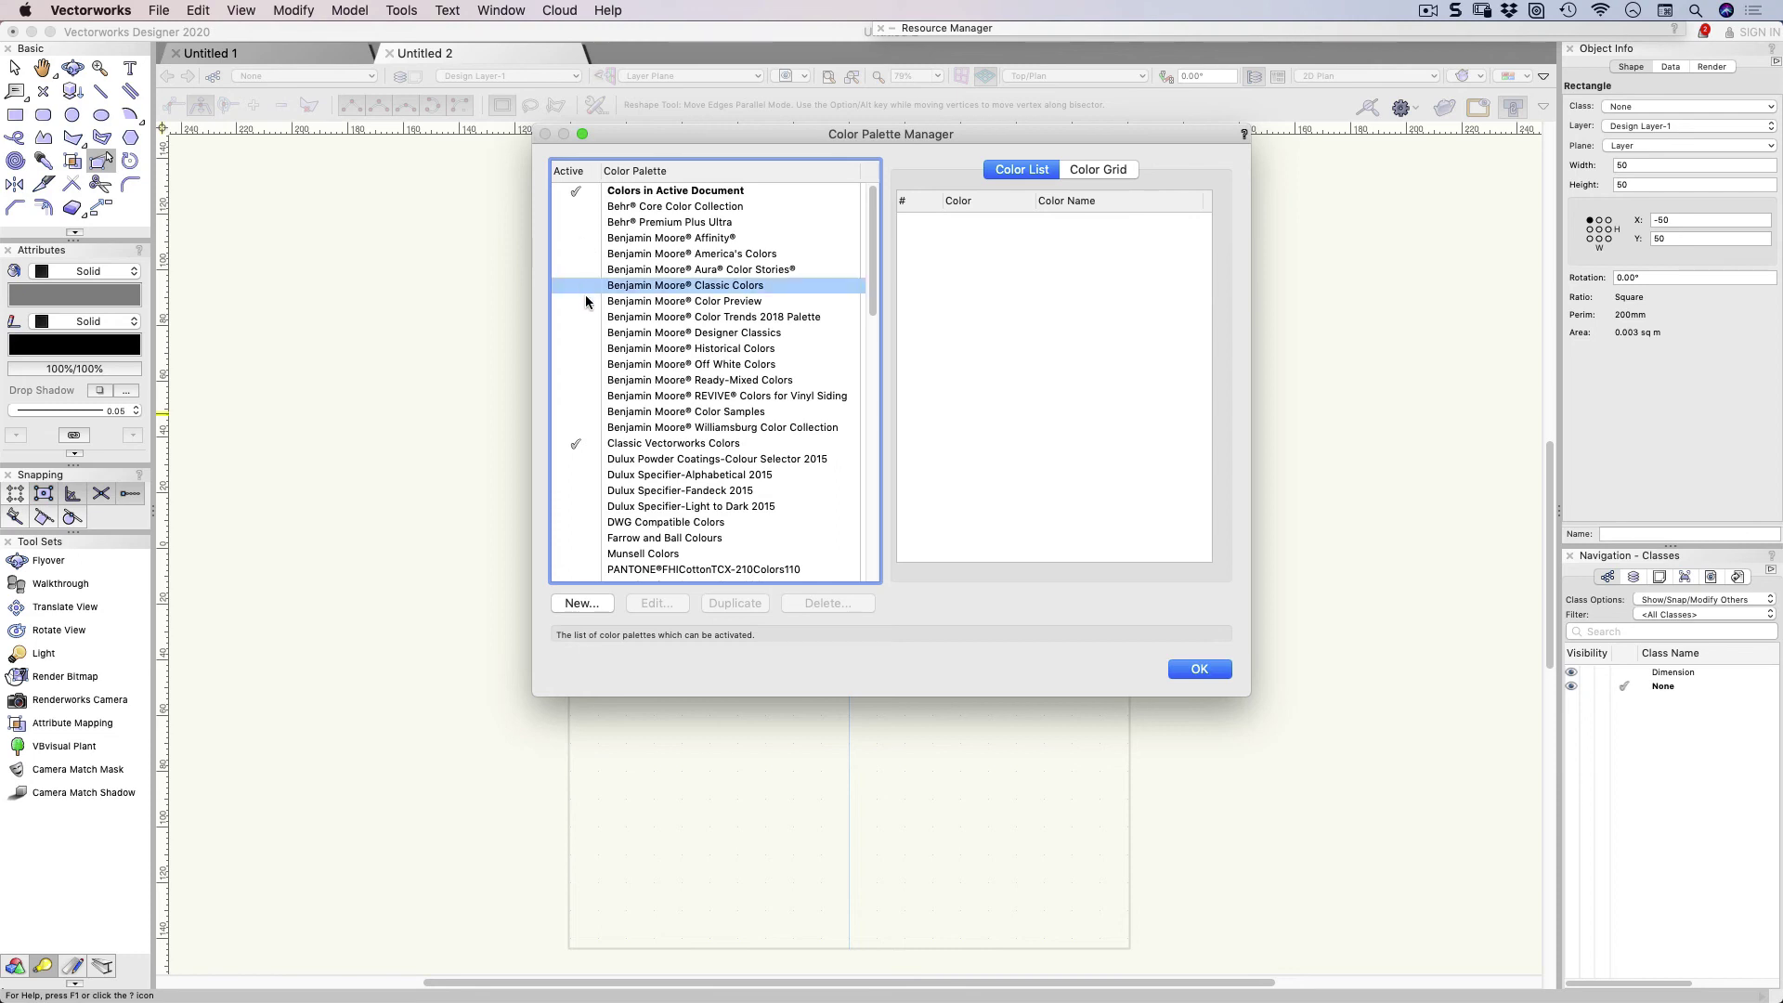
pyautogui.click(1198, 669)
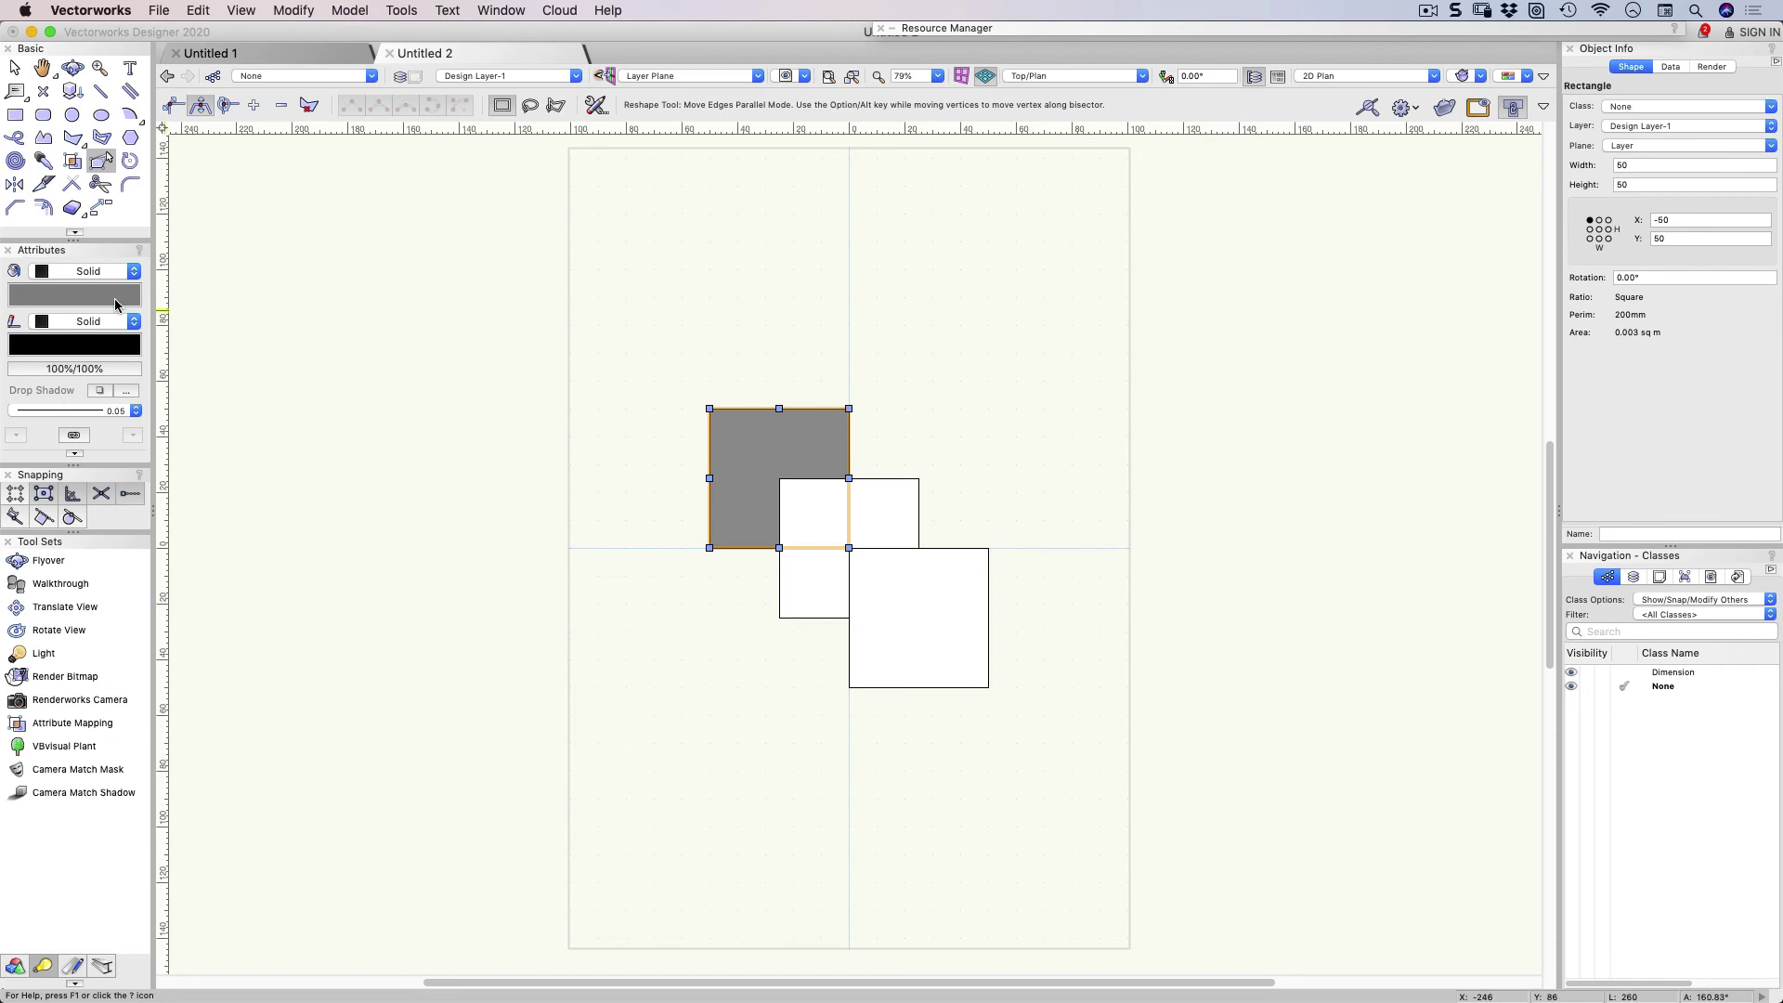
# Fill the top-left square with a dark teal Benjamin Moore Classic Colors swatch
pyautogui.click(117, 305)
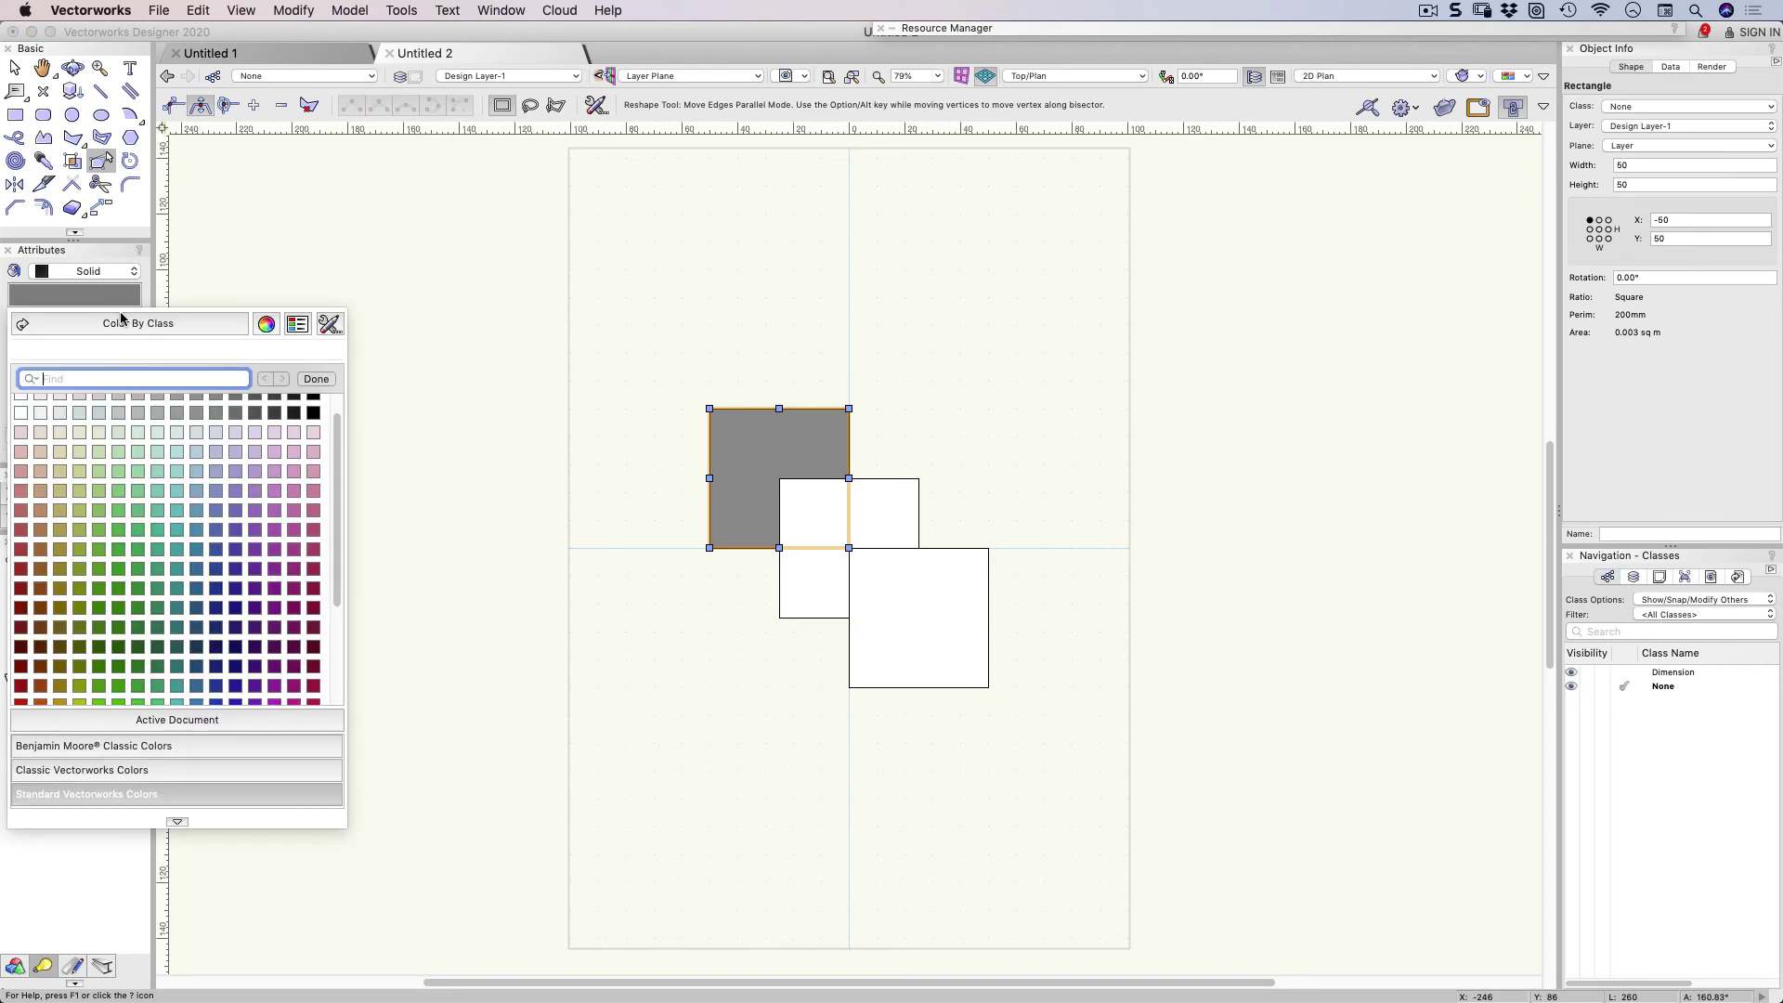
pyautogui.click(112, 747)
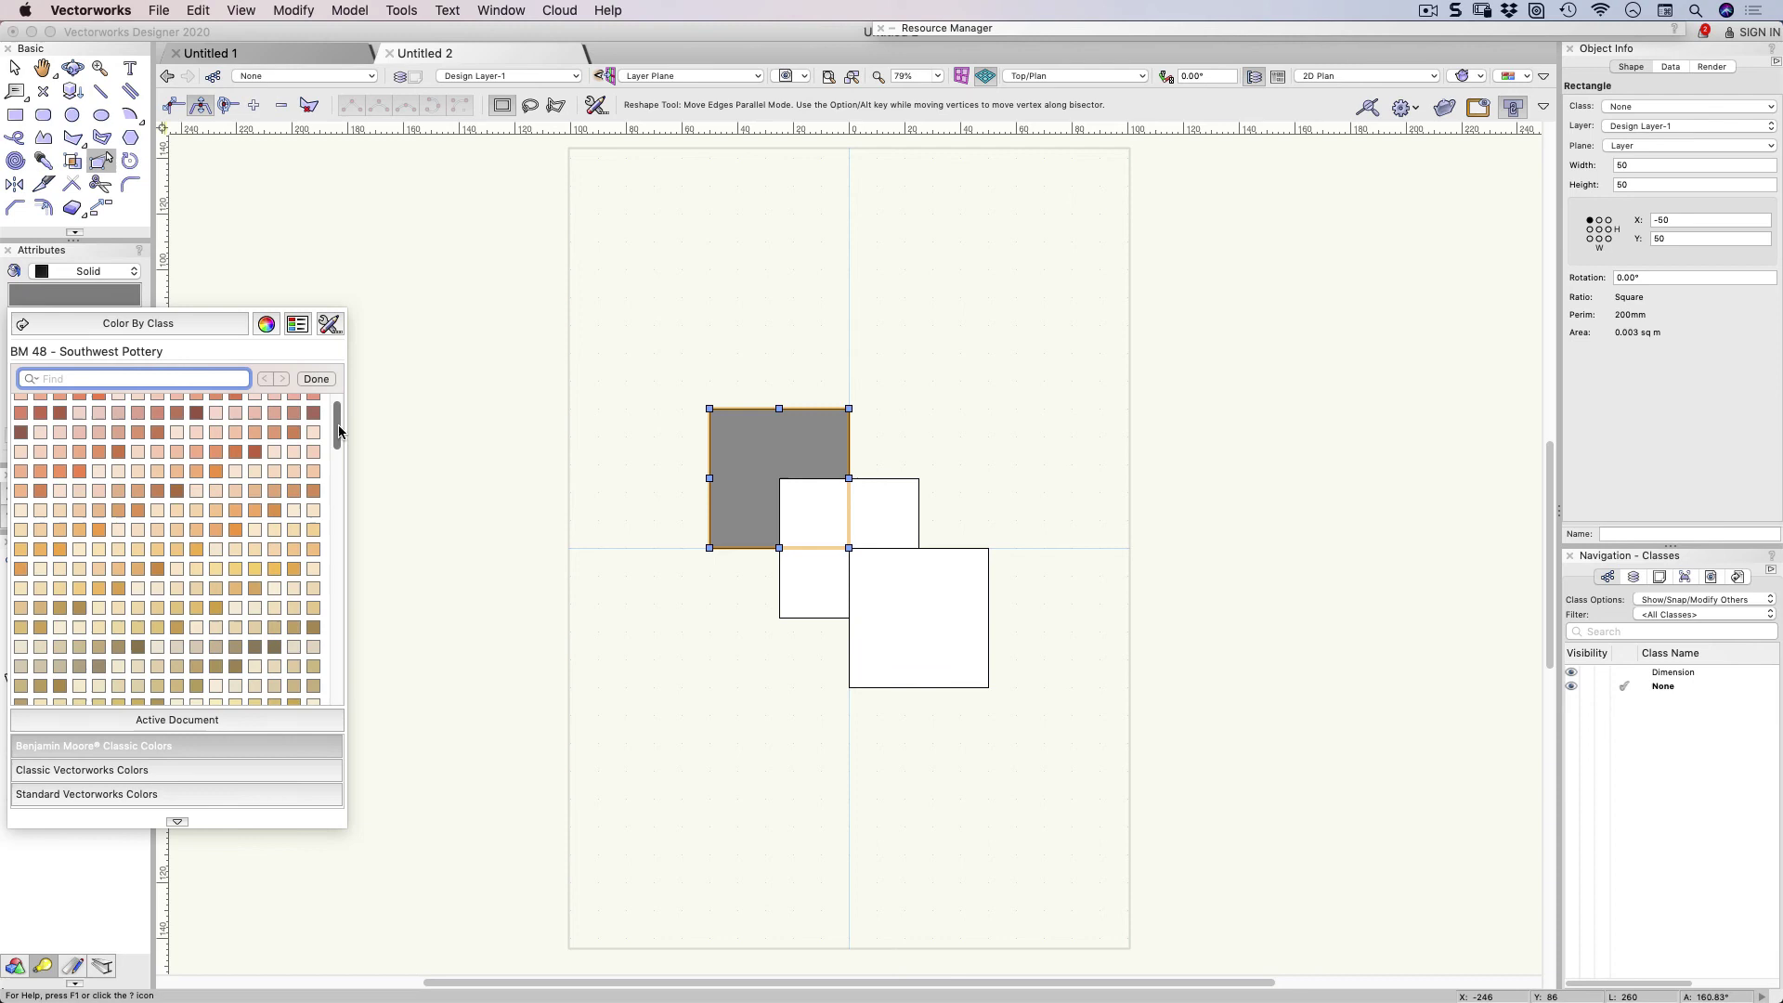
pyautogui.moveTo(339, 430); pyautogui.dragTo(338, 534)
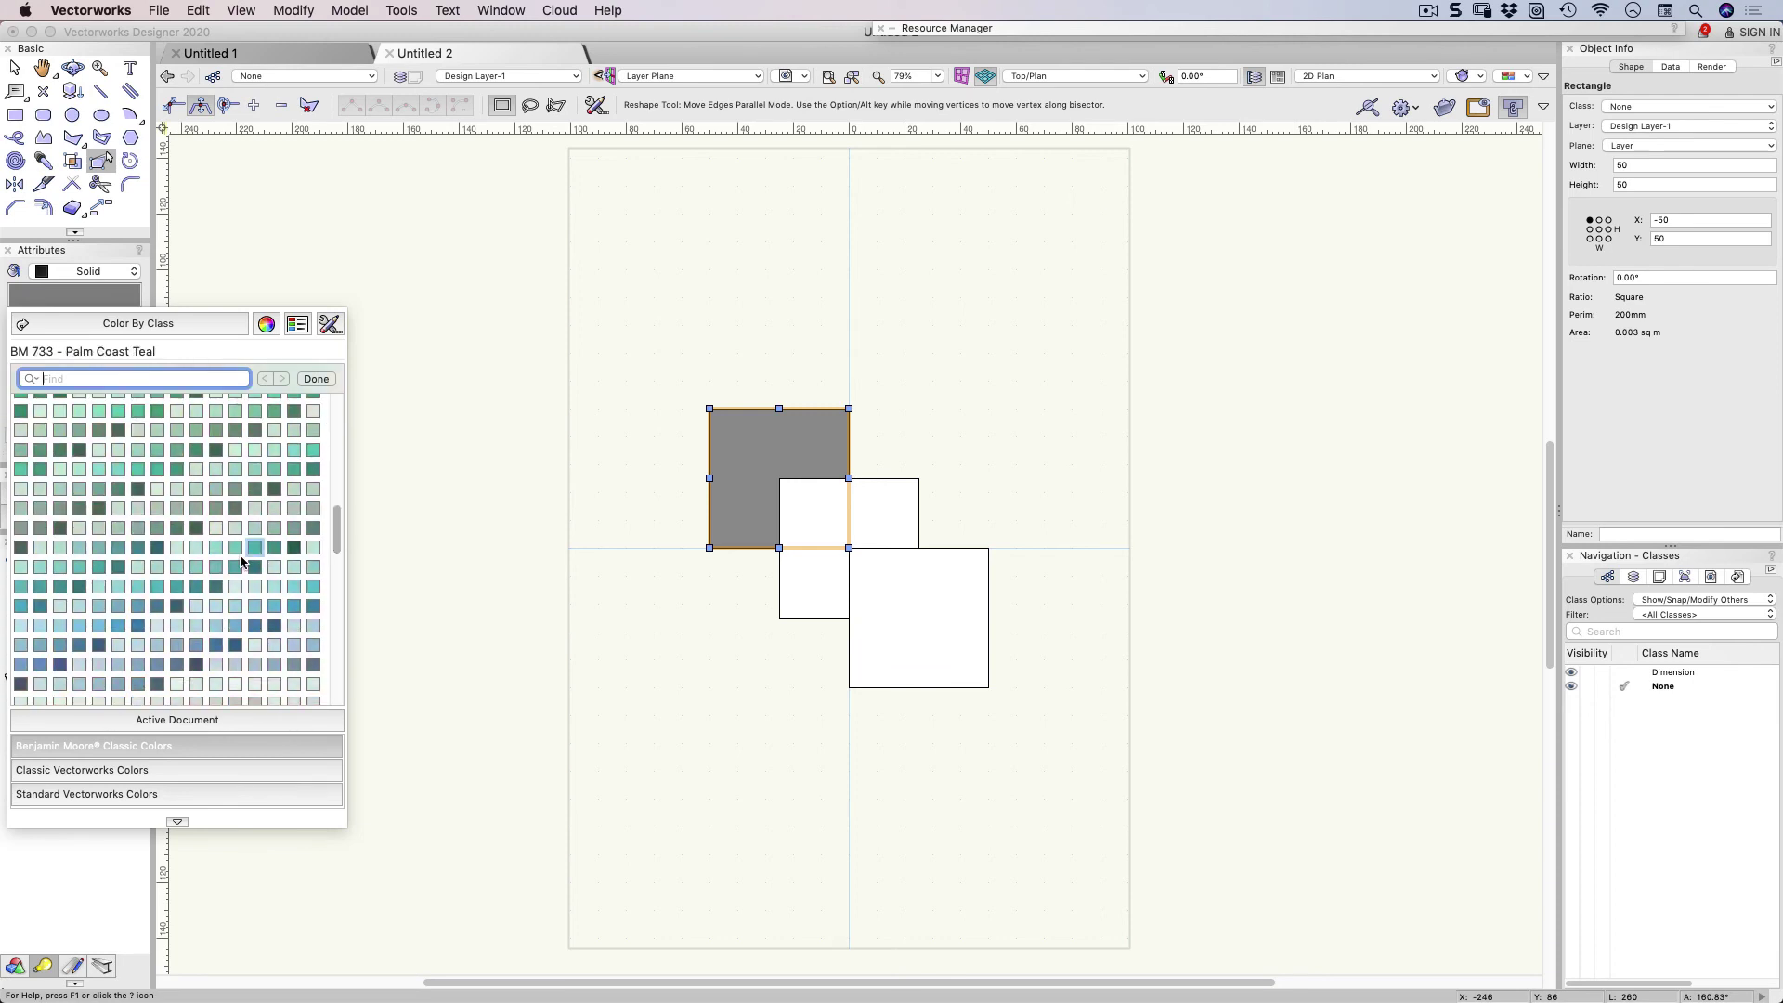
pyautogui.click(239, 567)
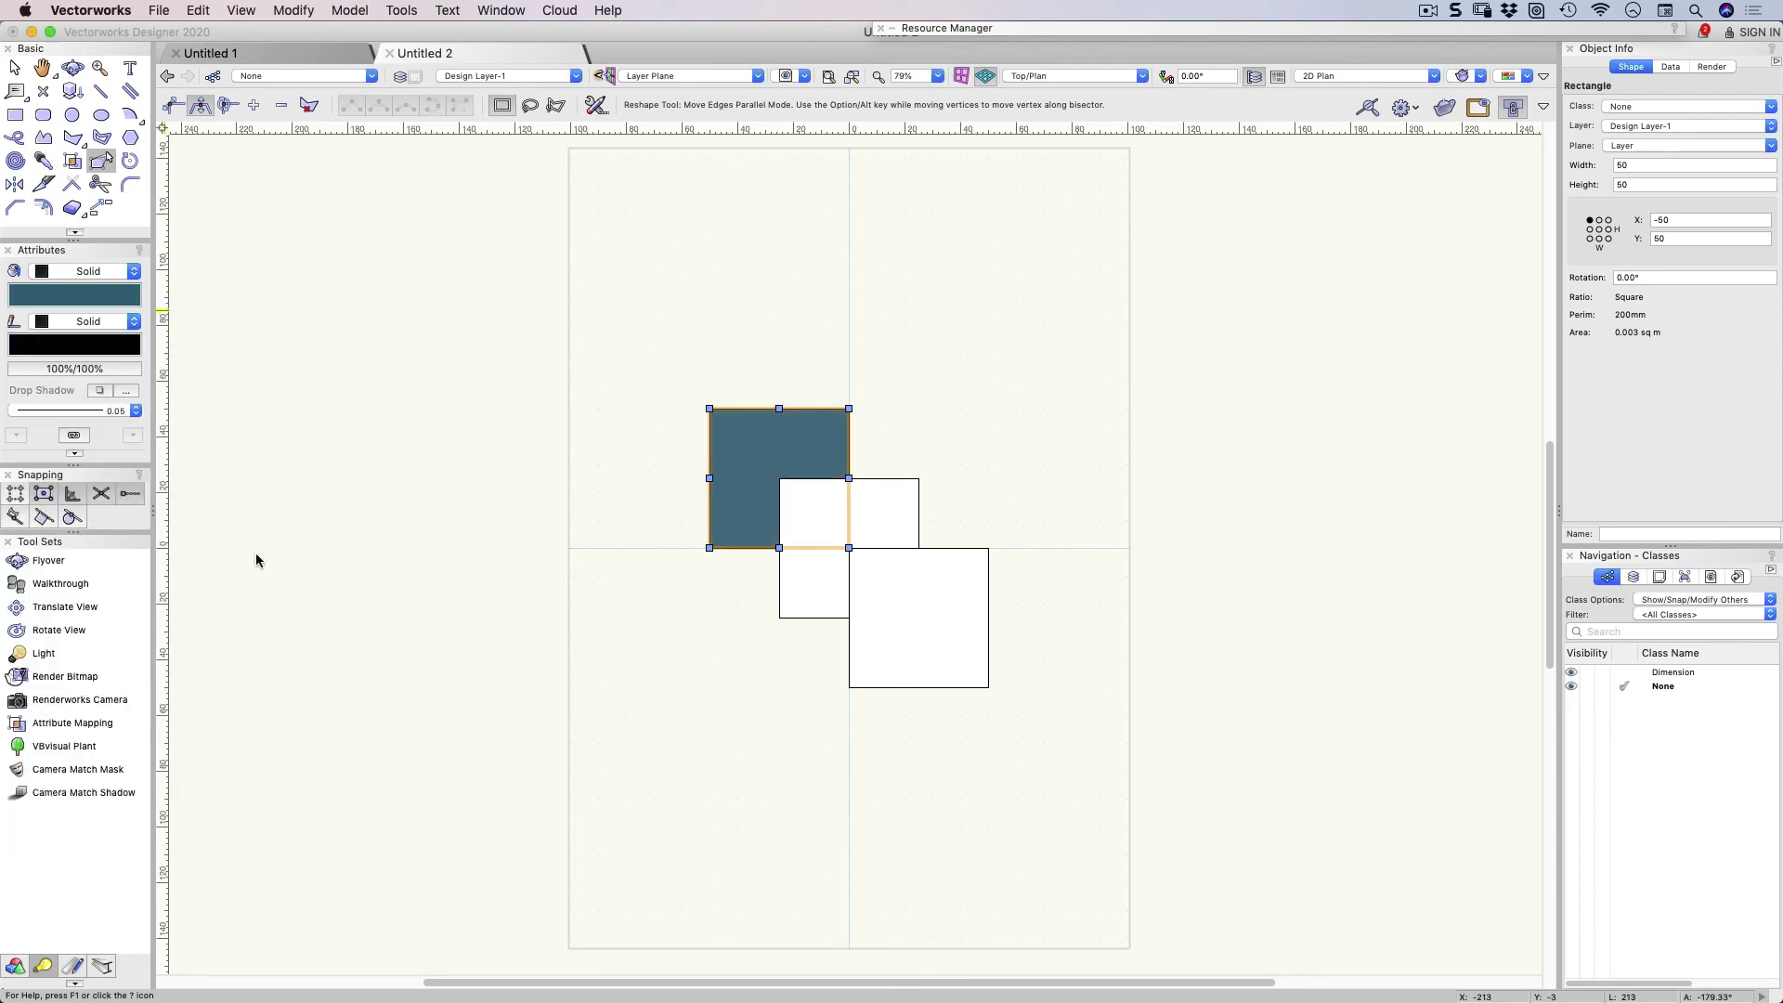
pyautogui.click(97, 298)
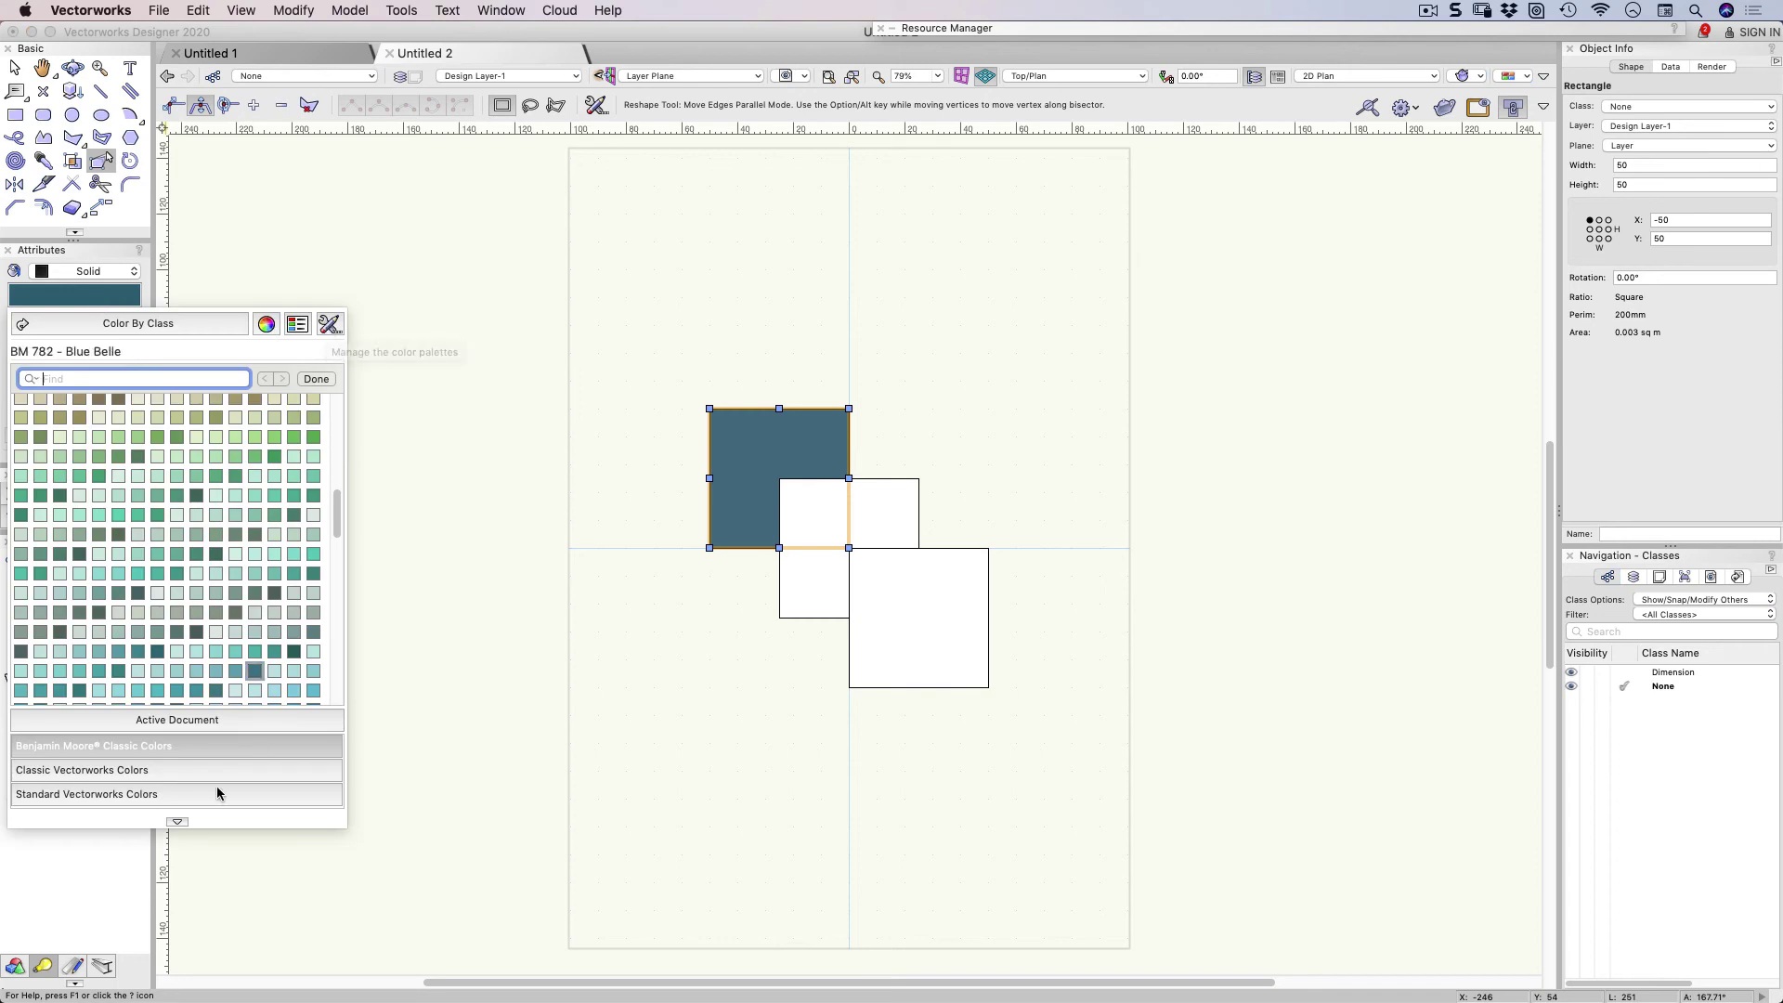
pyautogui.click(179, 823)
# Switch the colour palette view to a List of named colours
pyautogui.moveTo(234, 831)
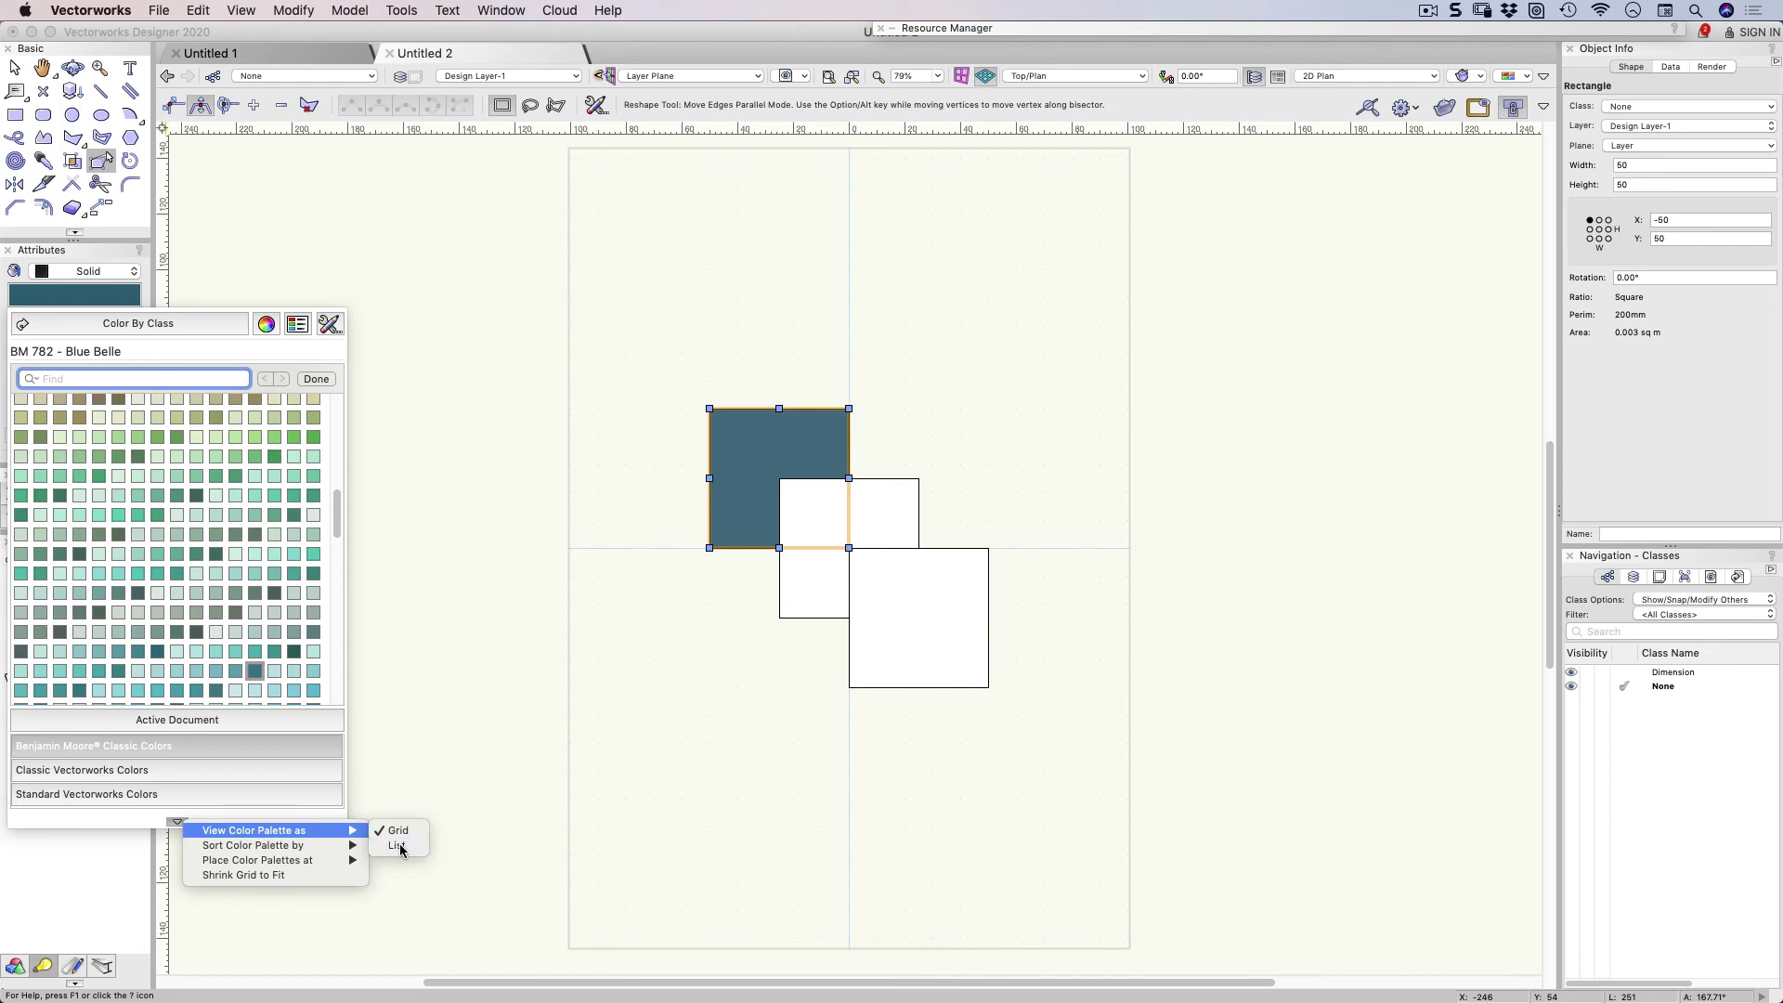
pyautogui.click(394, 831)
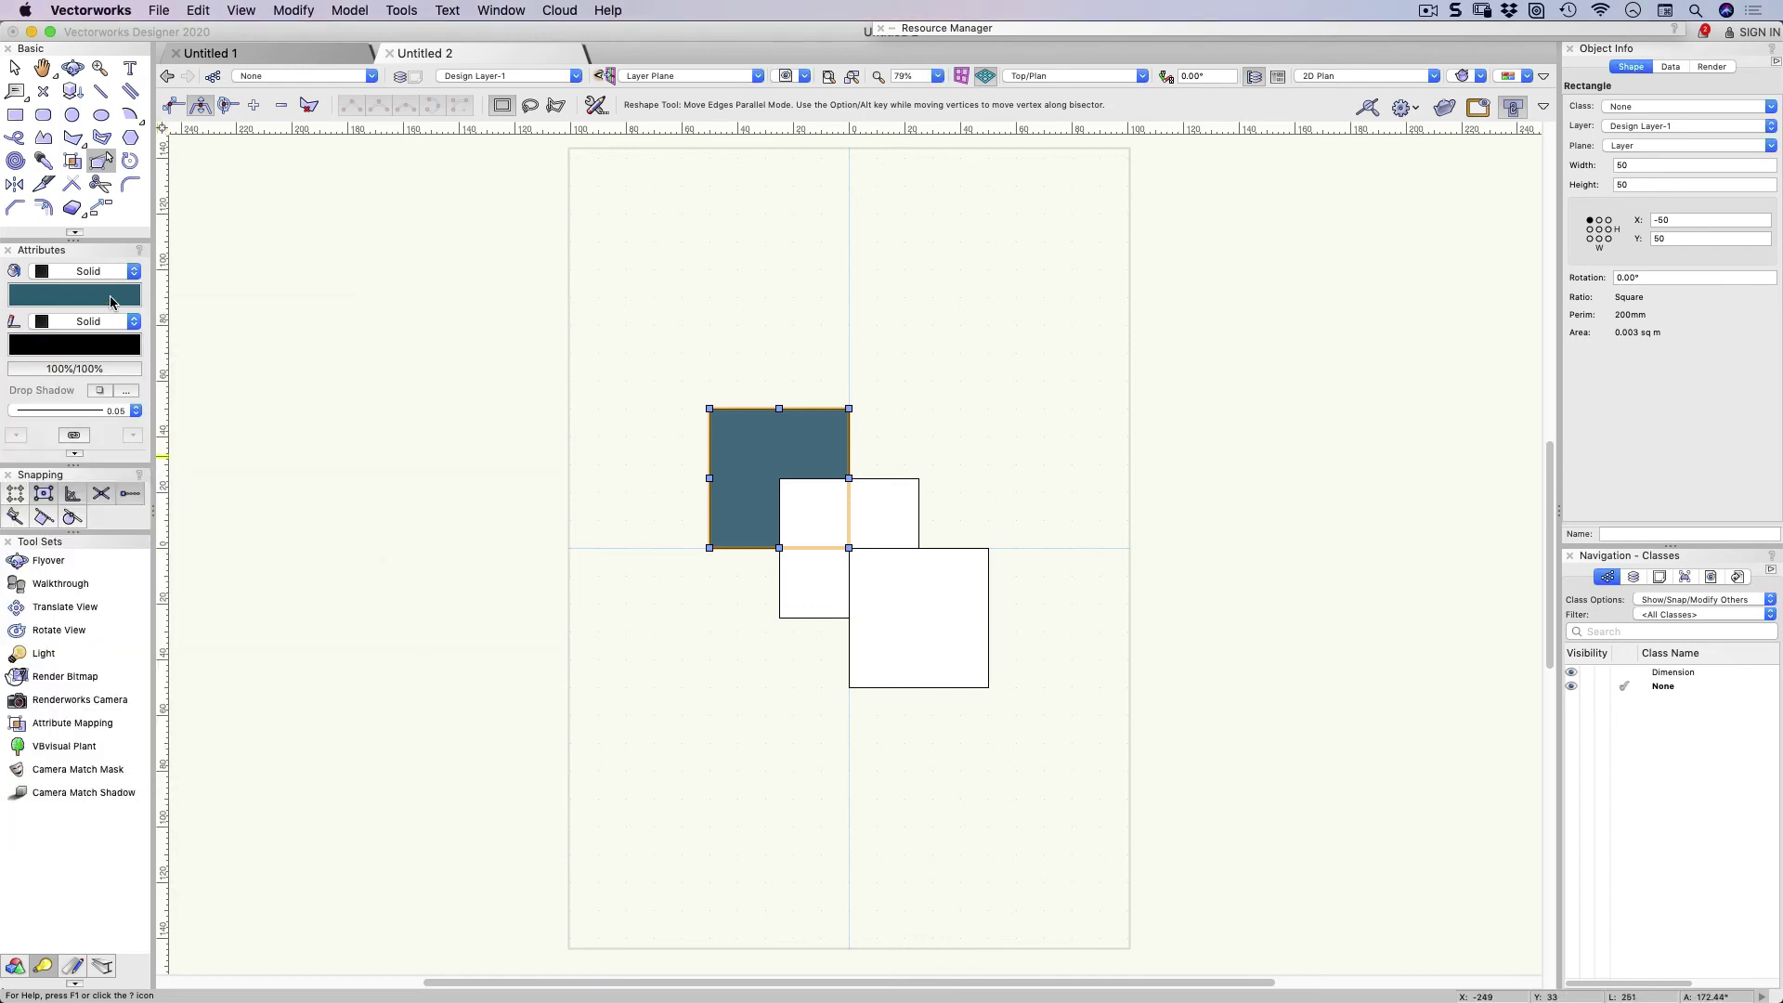
pyautogui.click(110, 295)
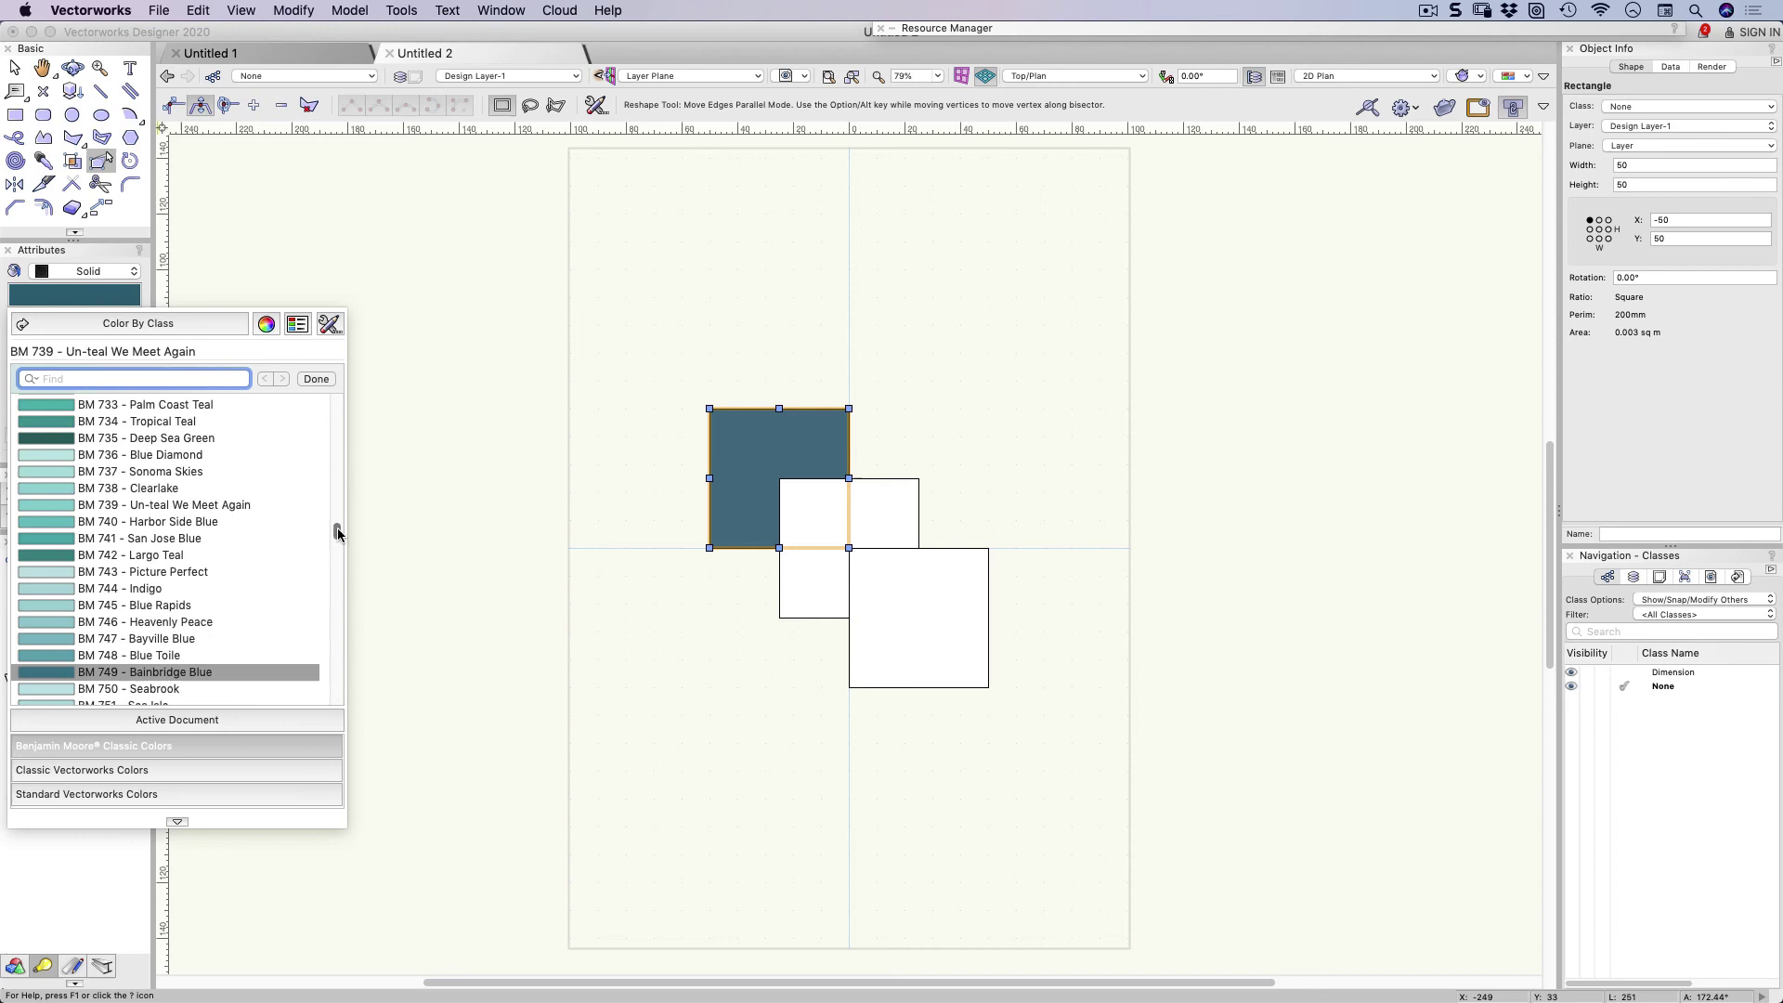
pyautogui.moveTo(337, 527); pyautogui.dragTo(320, 385)
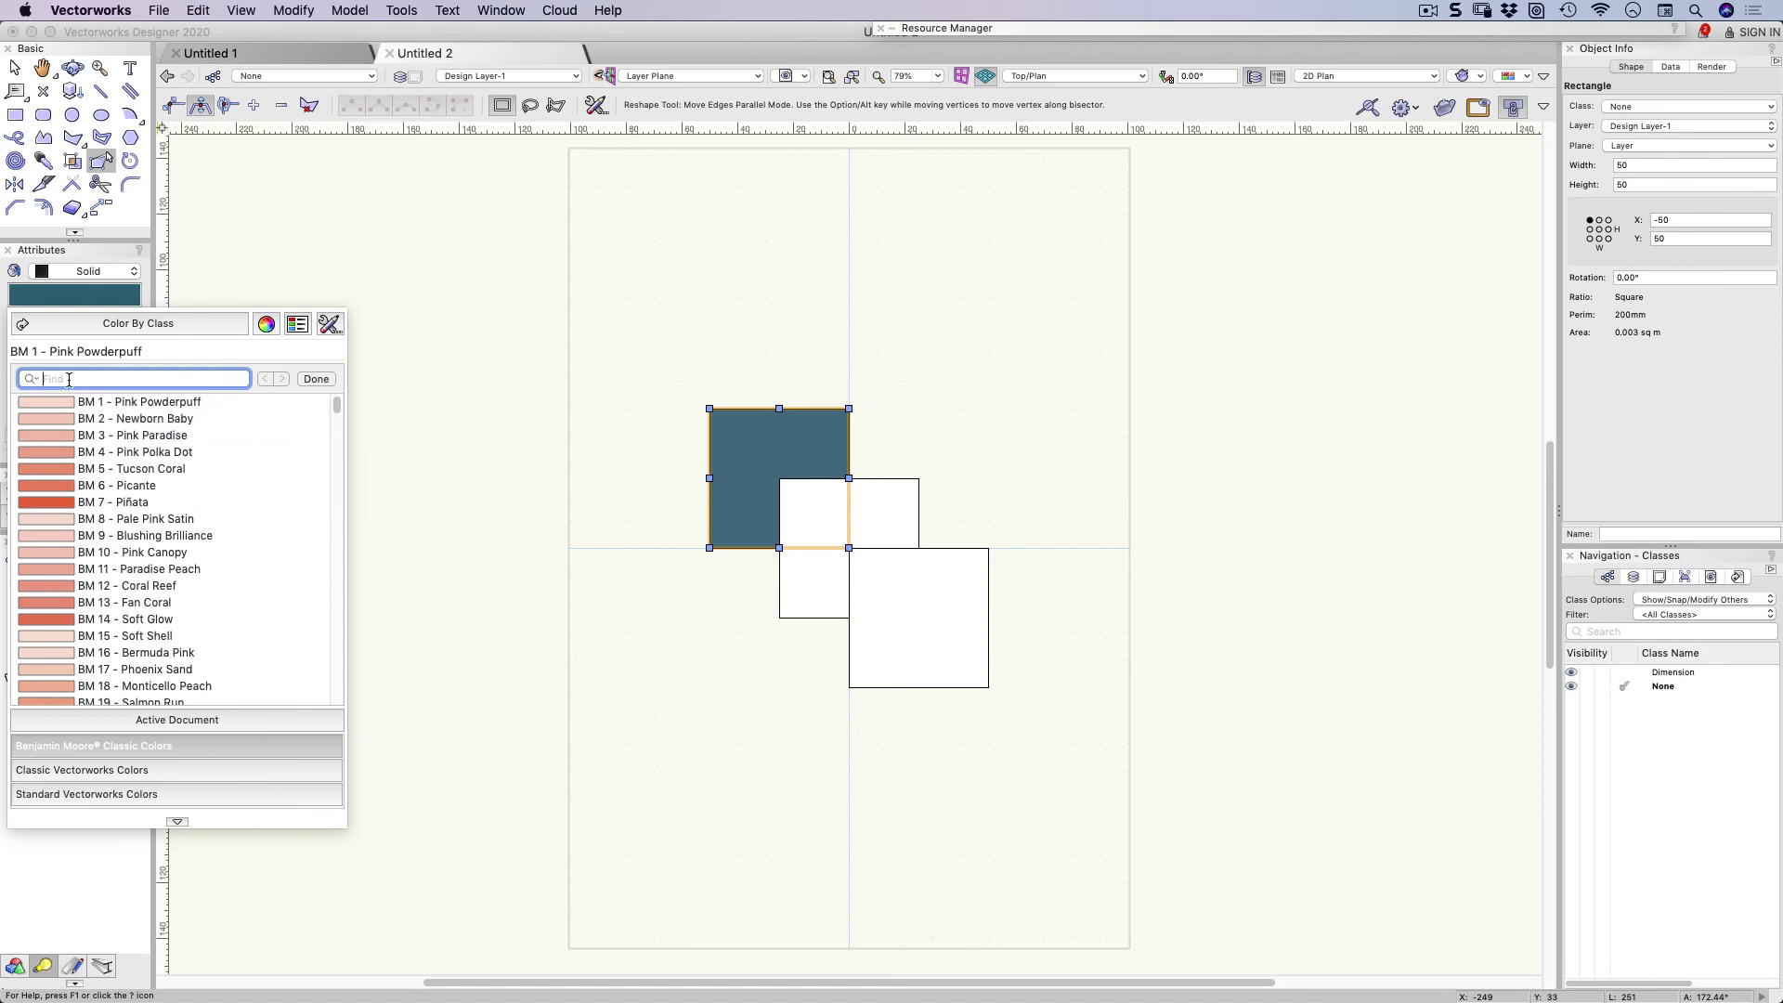
# Search the colour list for 'BM' and apply the pale pink BM colour to the square
pyautogui.moveTo(337, 405); pyautogui.dragTo(287, 385)
pyautogui.write('cream')
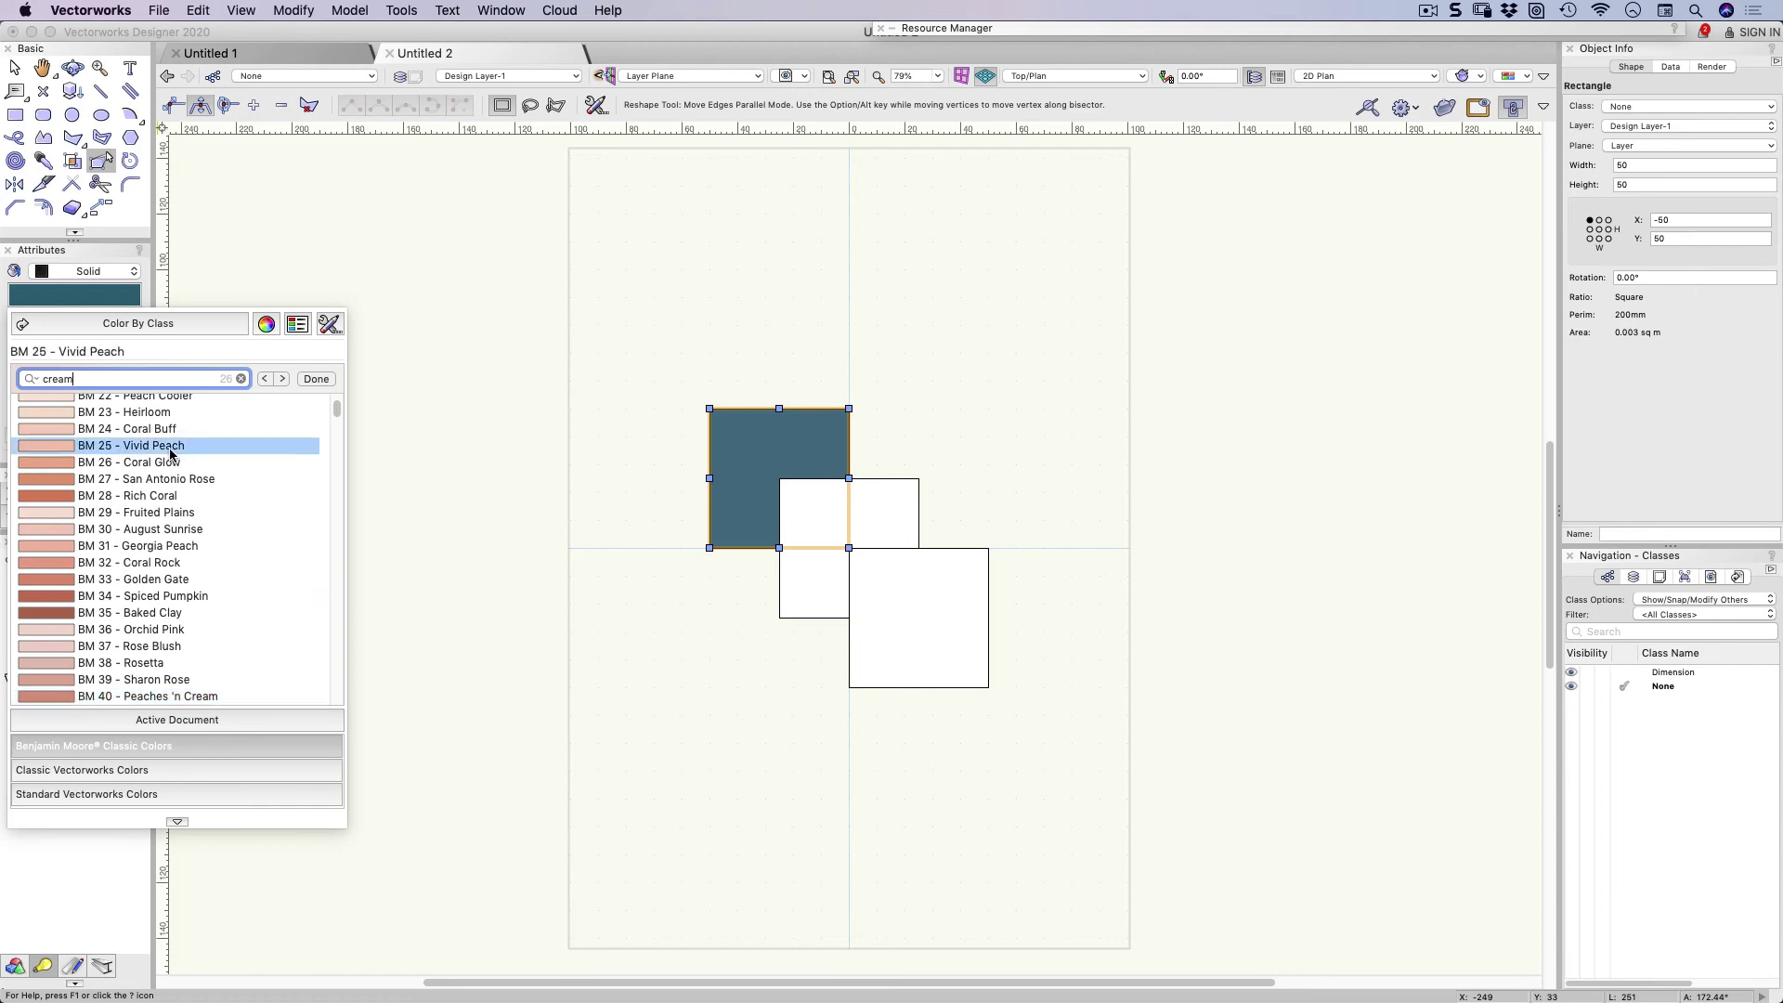
pyautogui.click(103, 377)
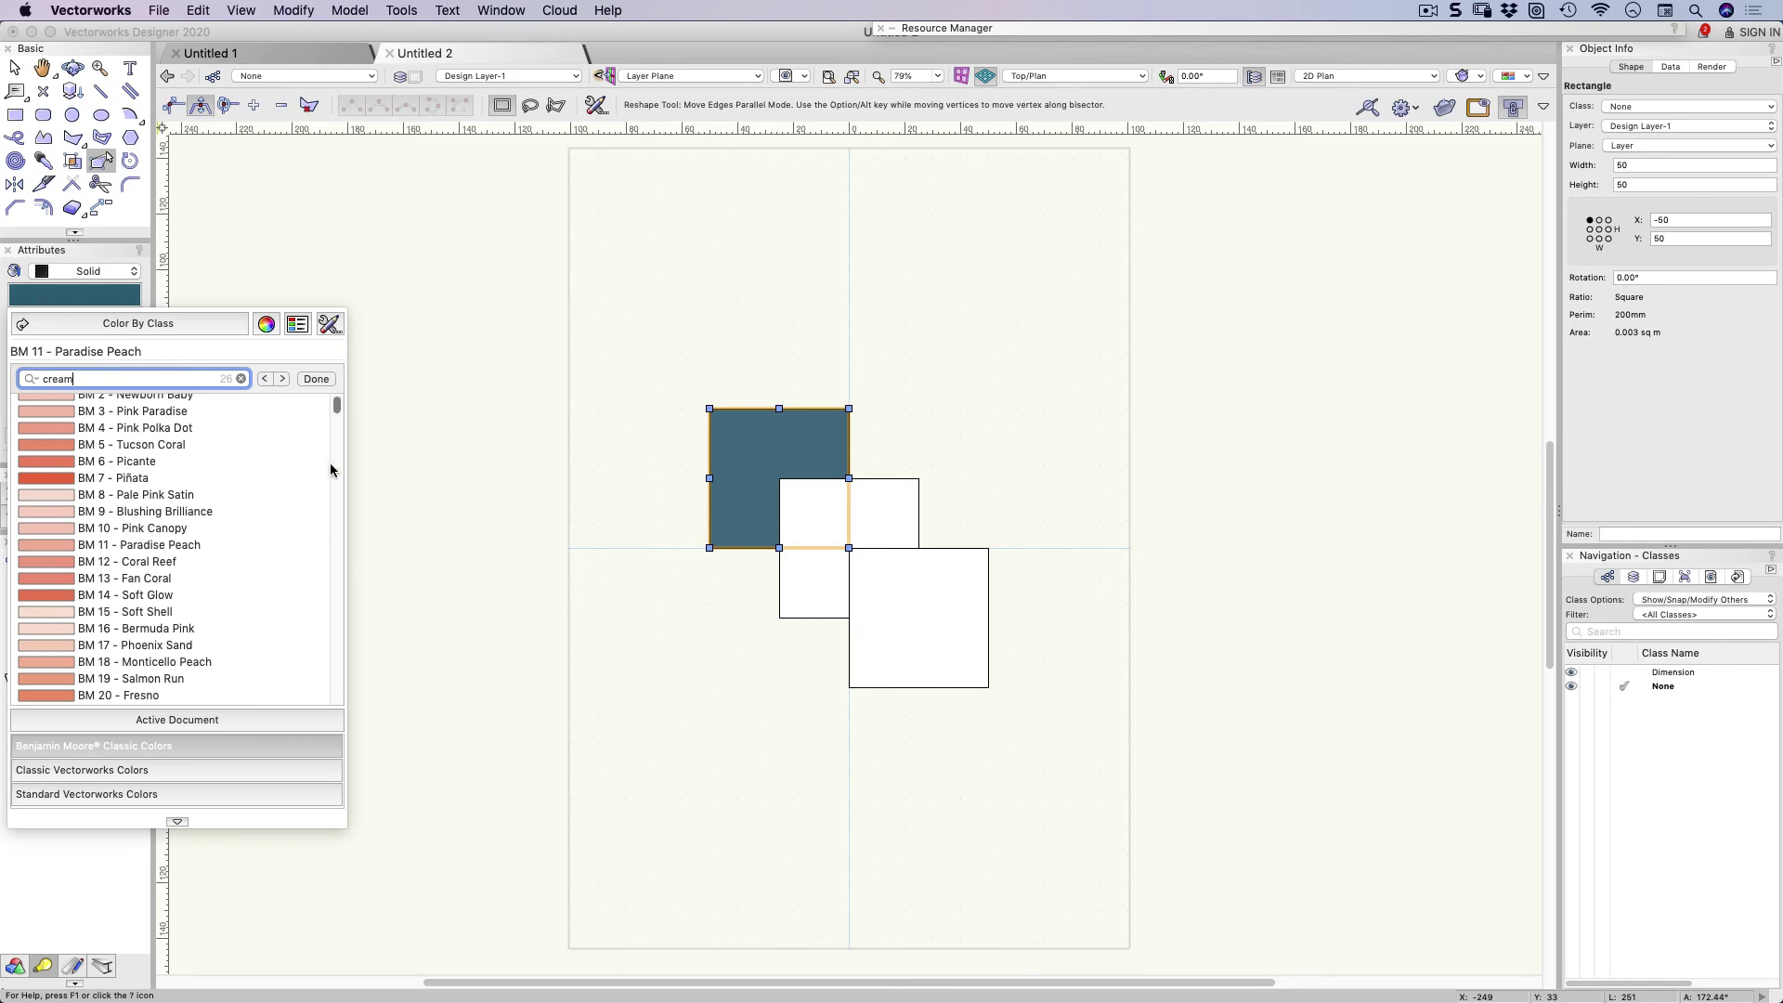
pyautogui.scroll(-7, 338, 408)
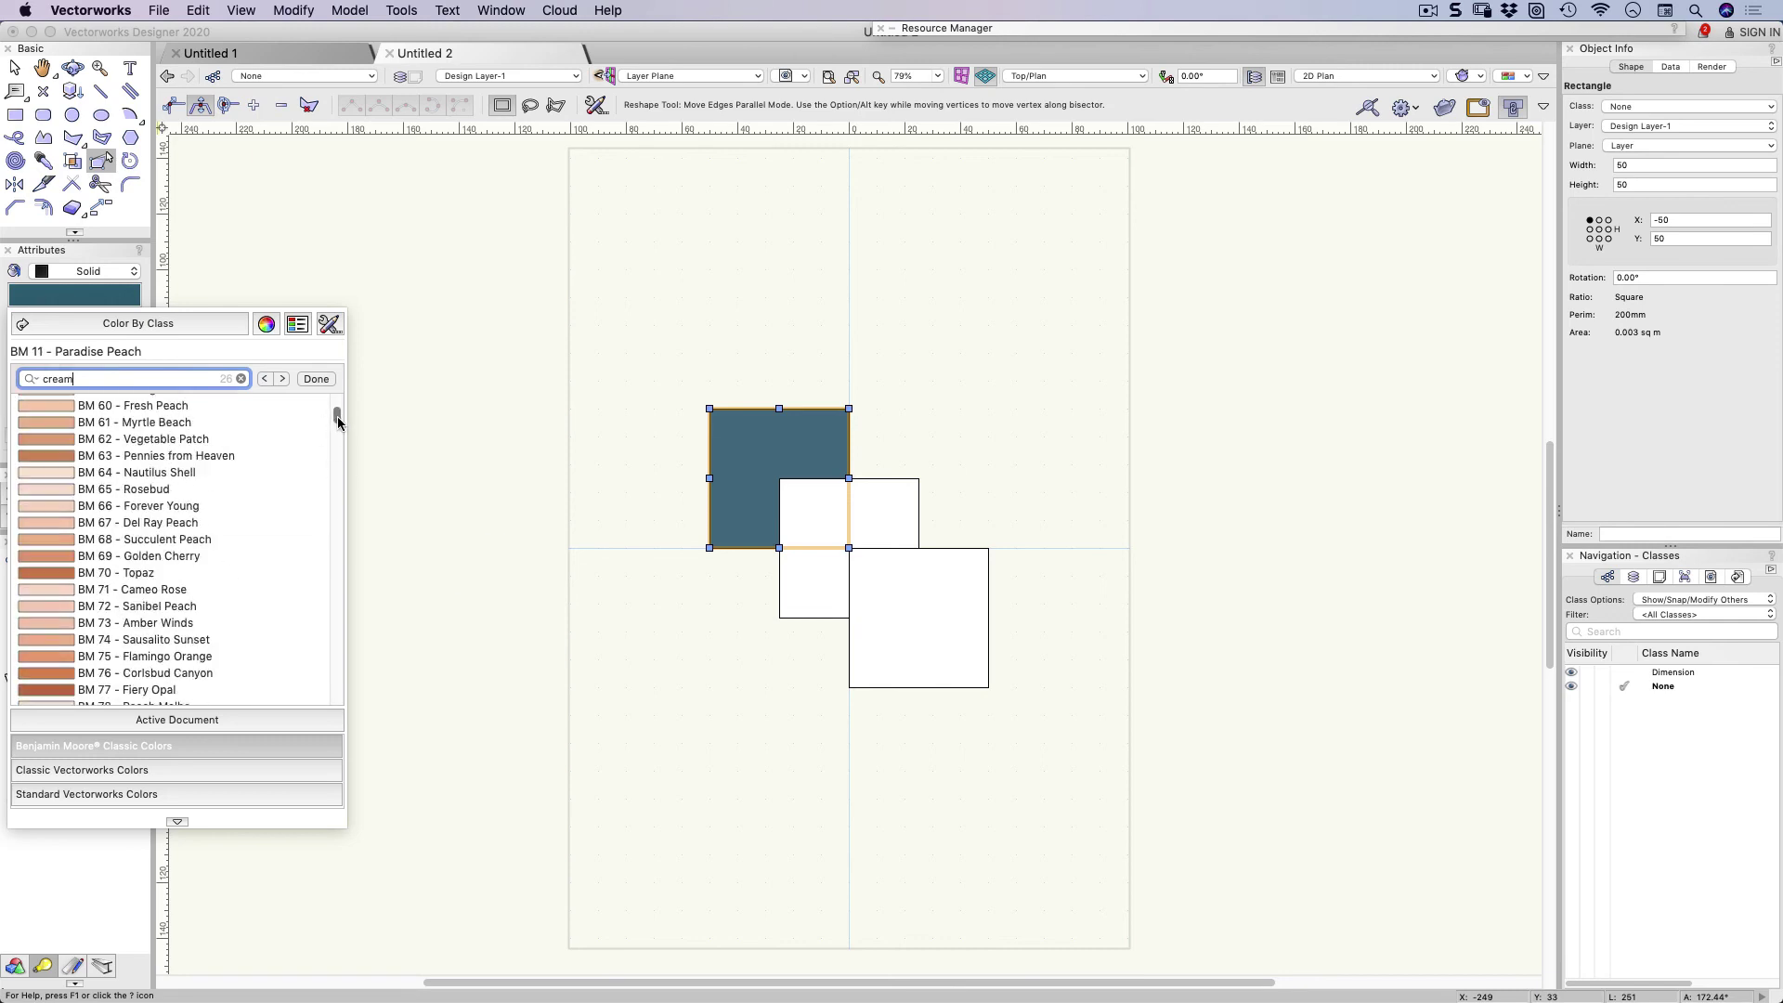
pyautogui.click(56, 380)
pyautogui.doubleClick(55, 388)
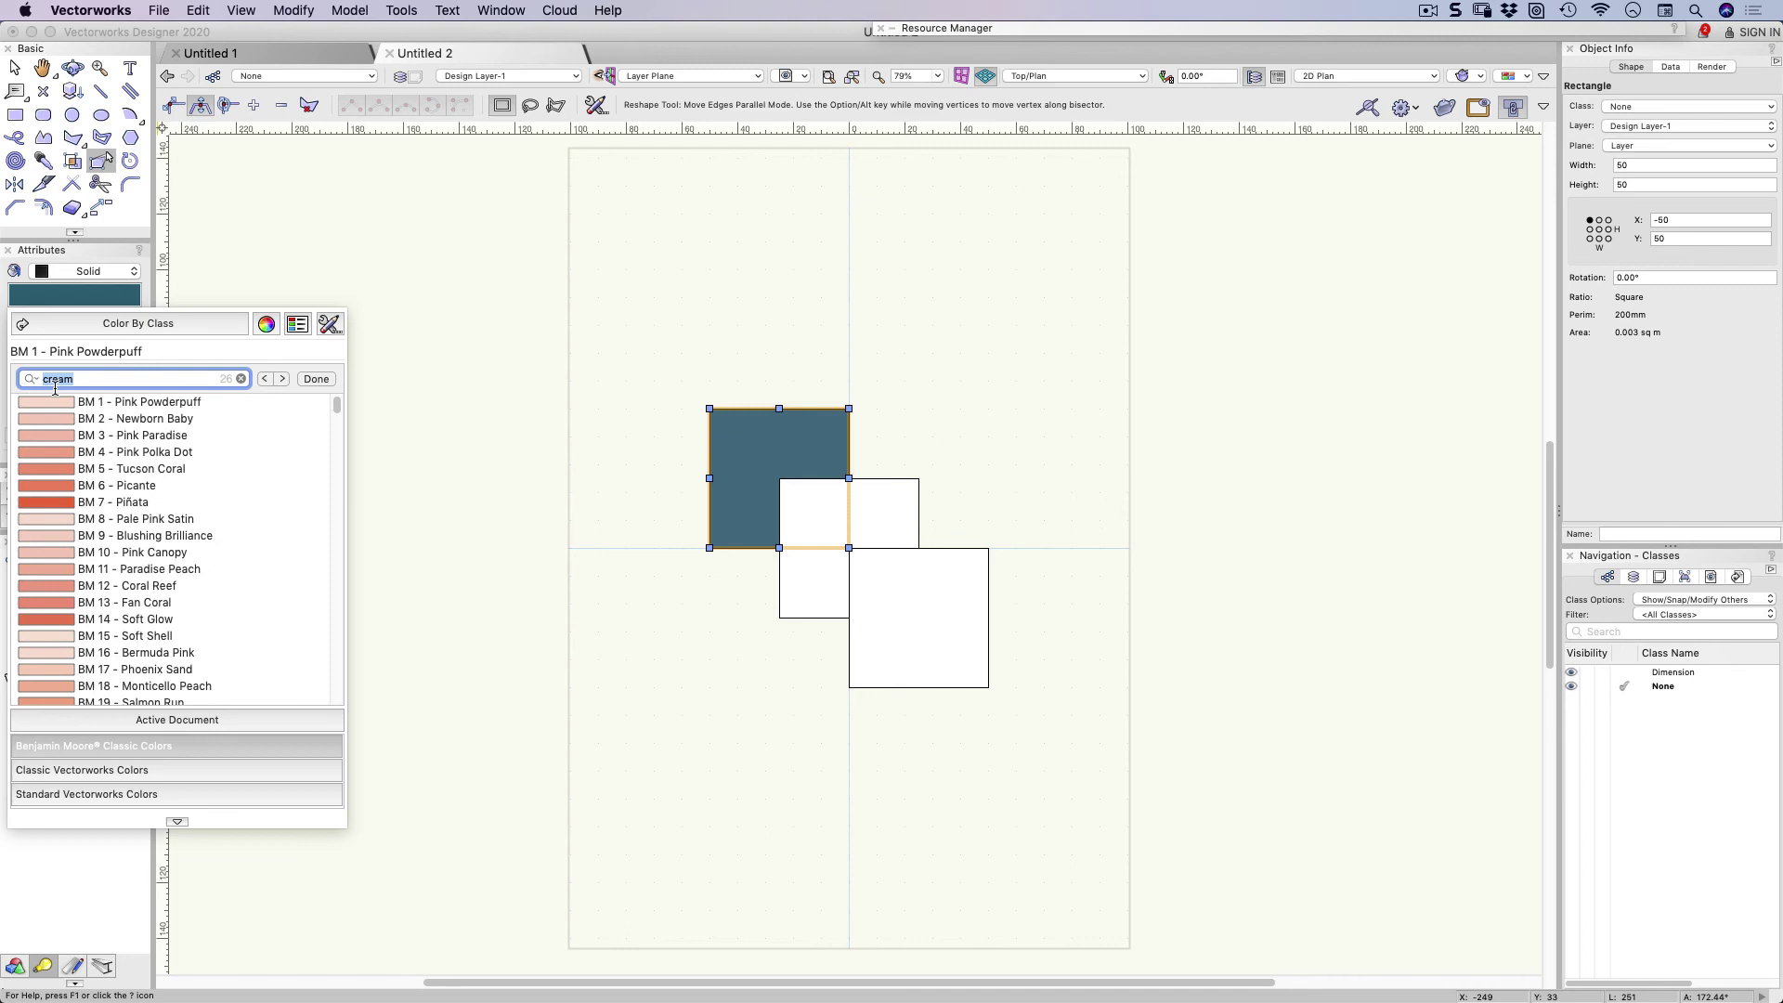
pyautogui.write('BM')
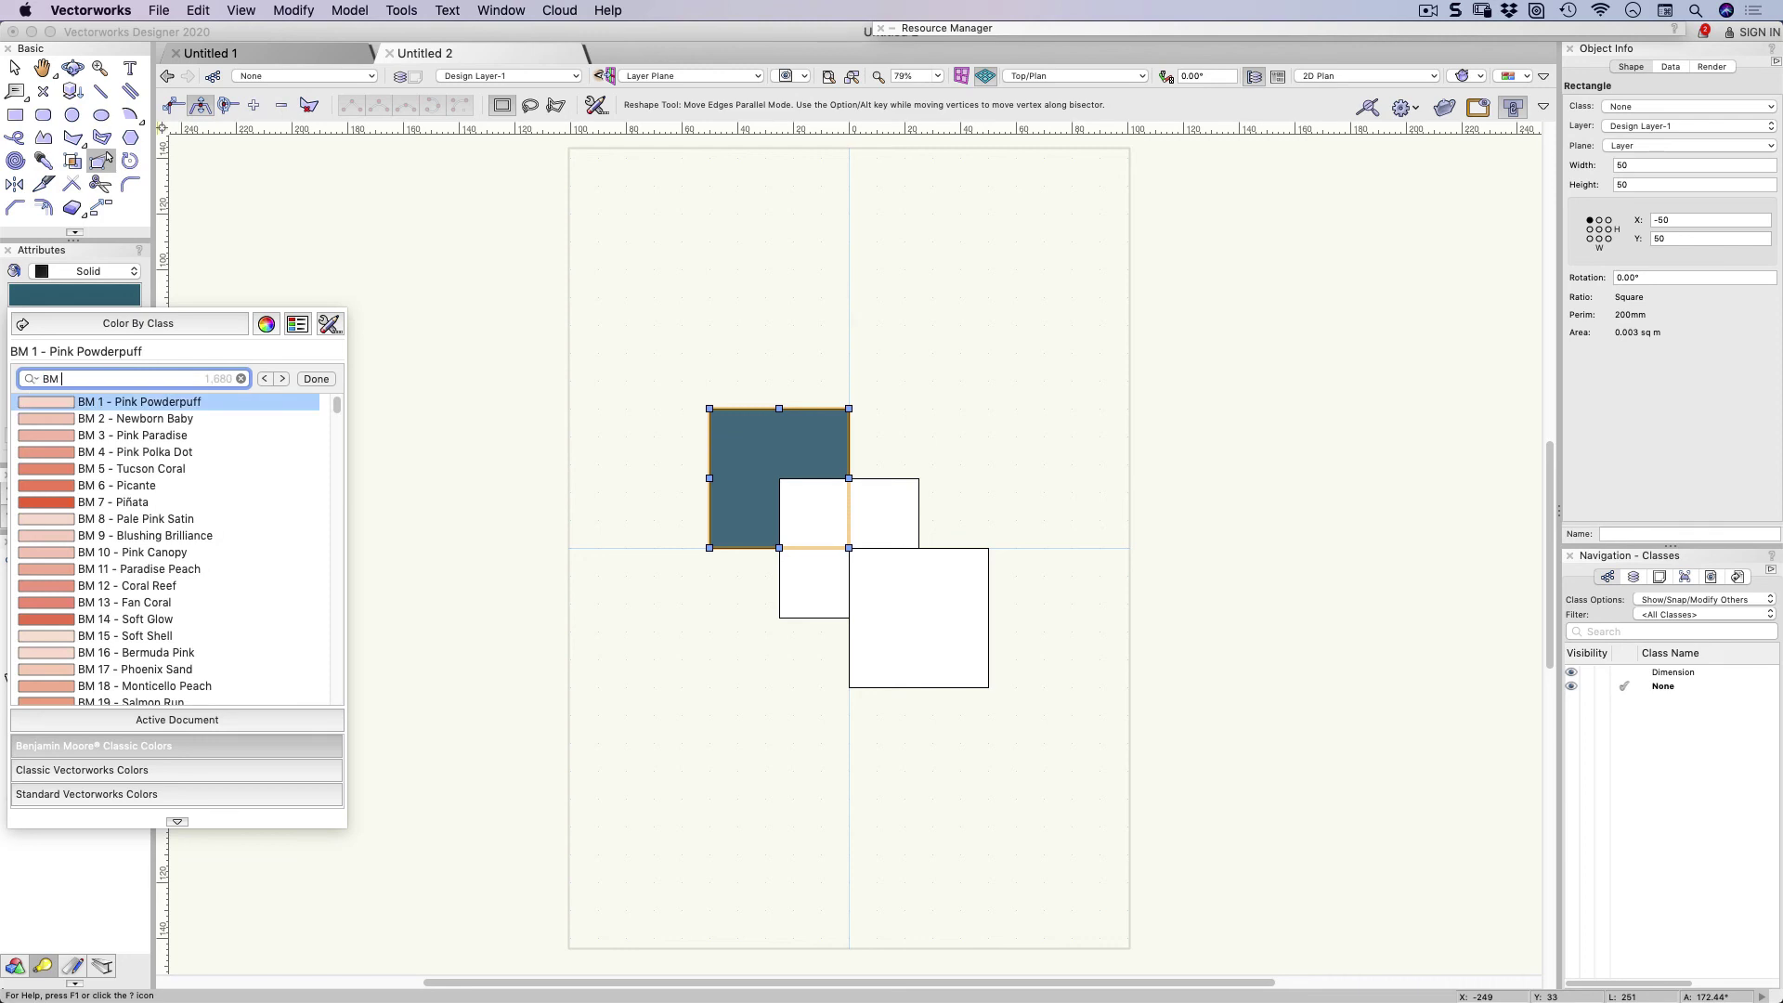
pyautogui.press('Down')
pyautogui.press('Down')
pyautogui.press('Down')
pyautogui.press('Down')
pyautogui.press('Down')
pyautogui.press('Down')
pyautogui.press('Down')
pyautogui.press('Return')
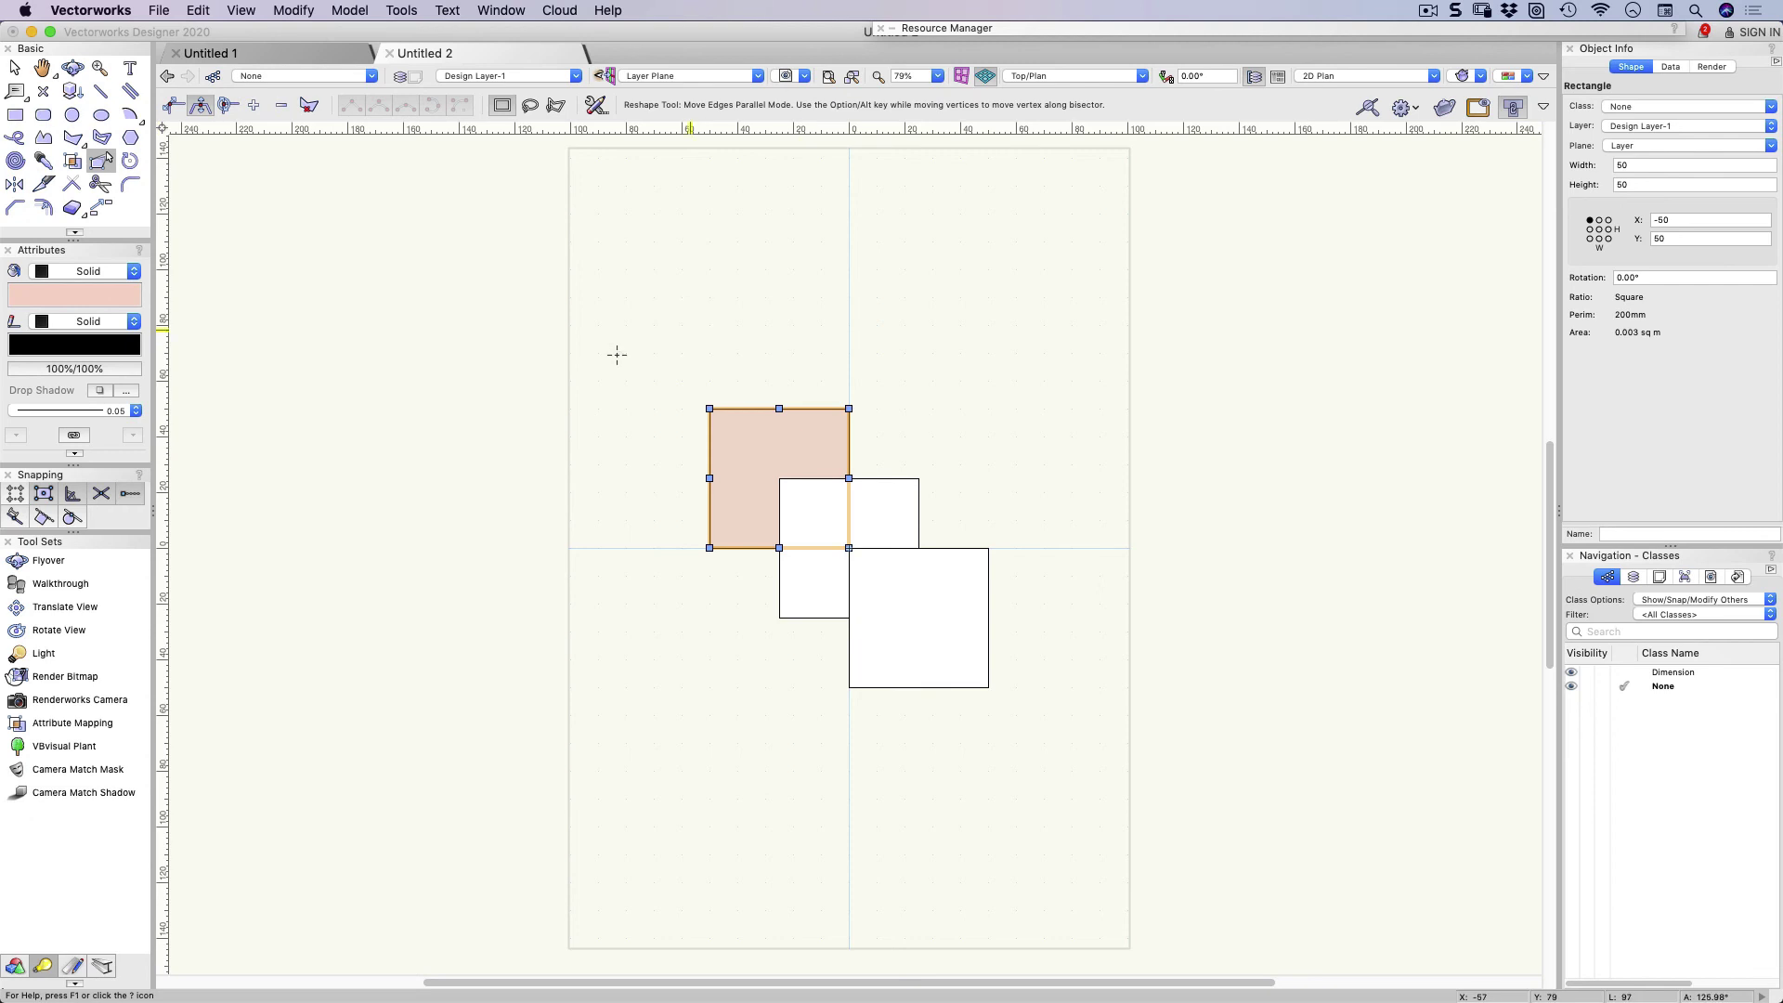
# Fill the top-left square with light Gray 15% from Standard Vectorworks Colors
pyautogui.click(112, 305)
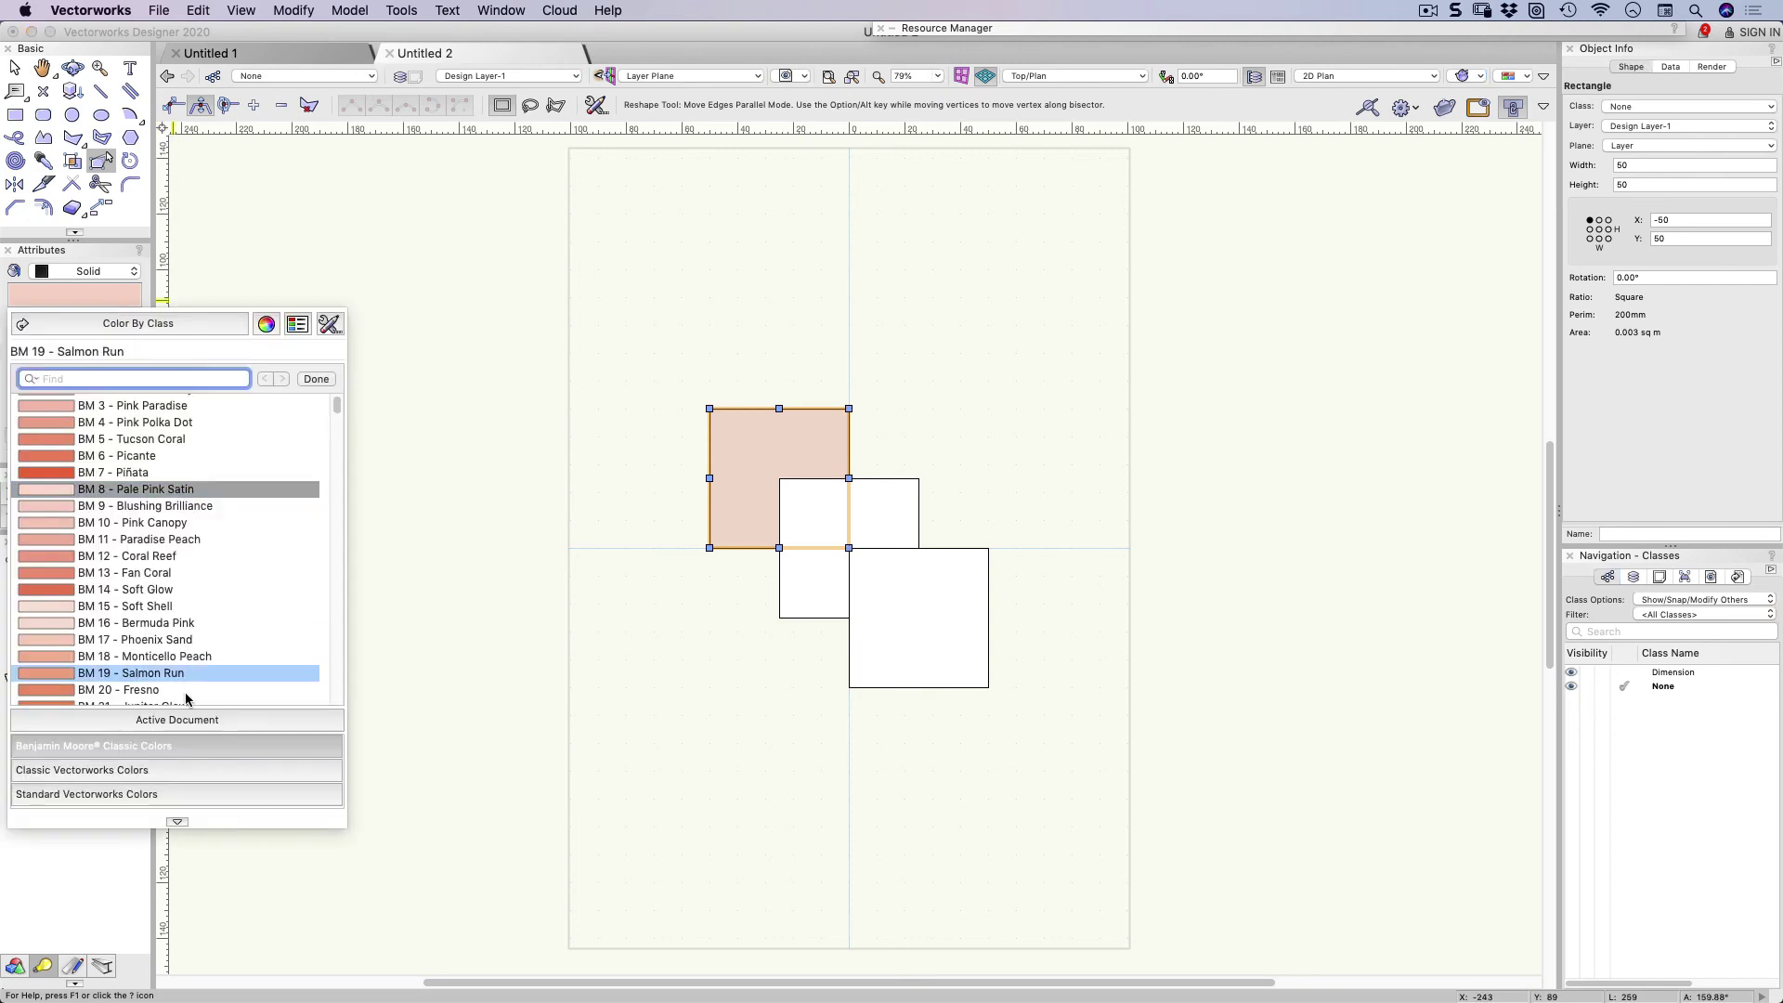
pyautogui.click(145, 798)
pyautogui.click(72, 436)
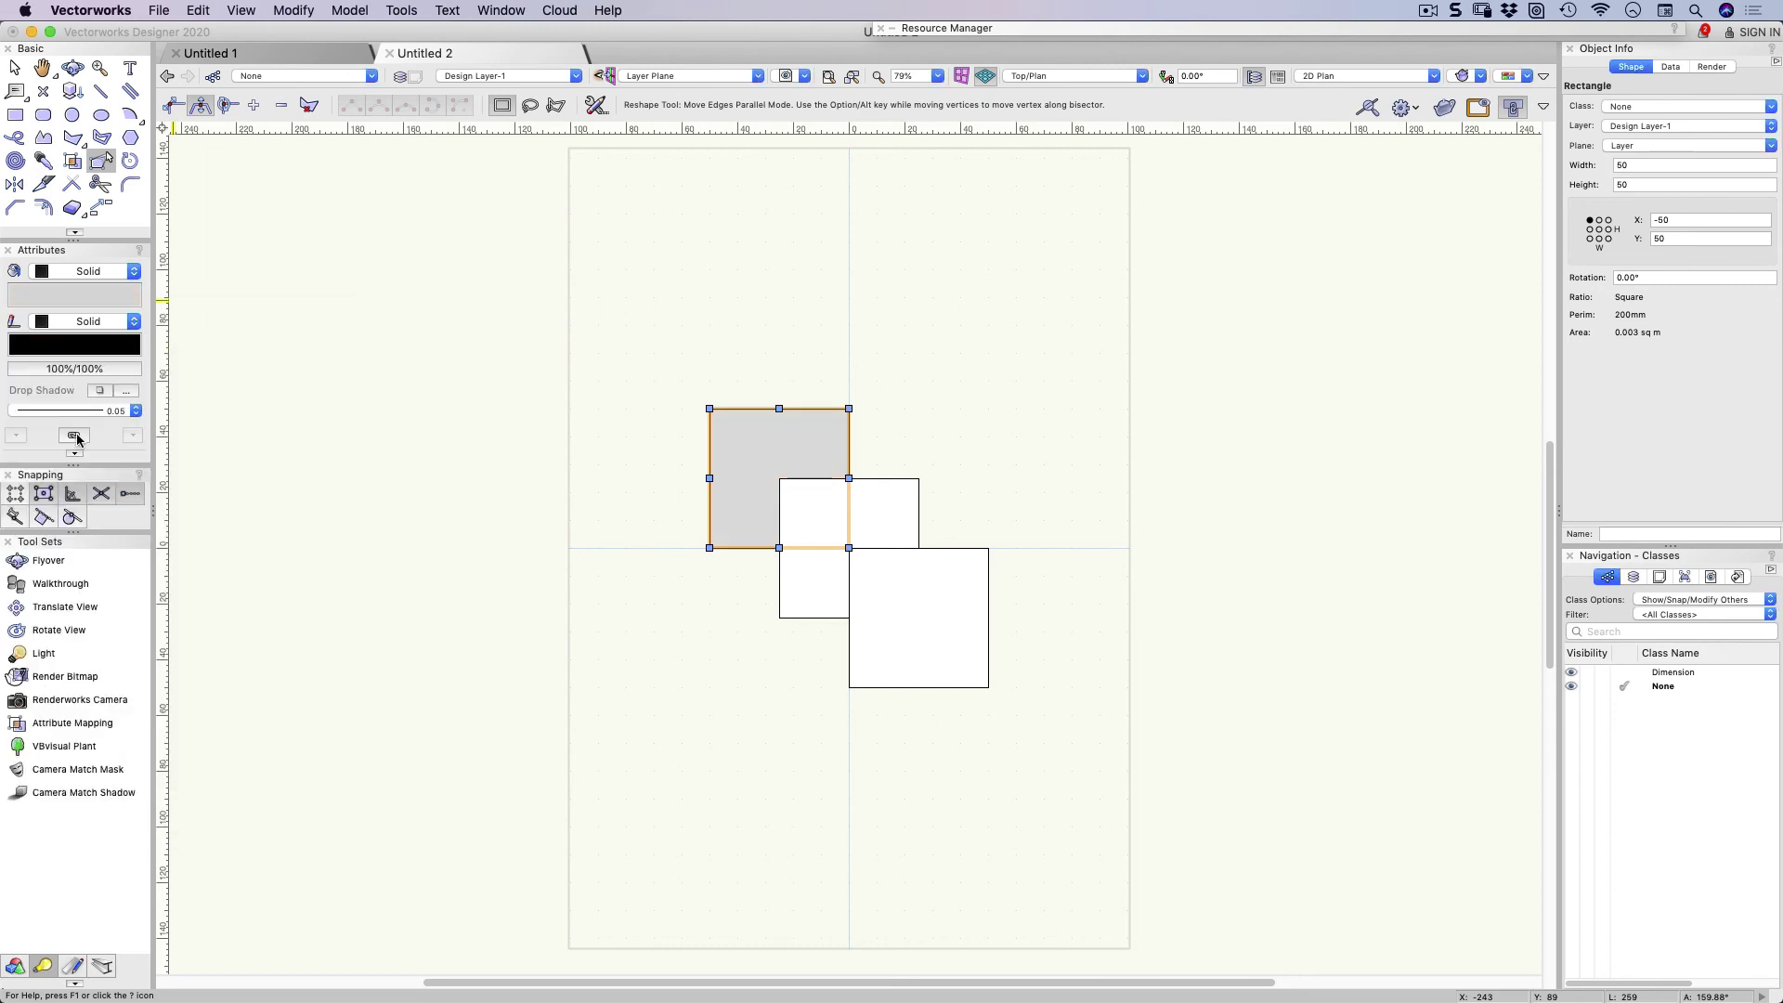
# Switch the colour palette view back to a swatch Grid
pyautogui.click(94, 344)
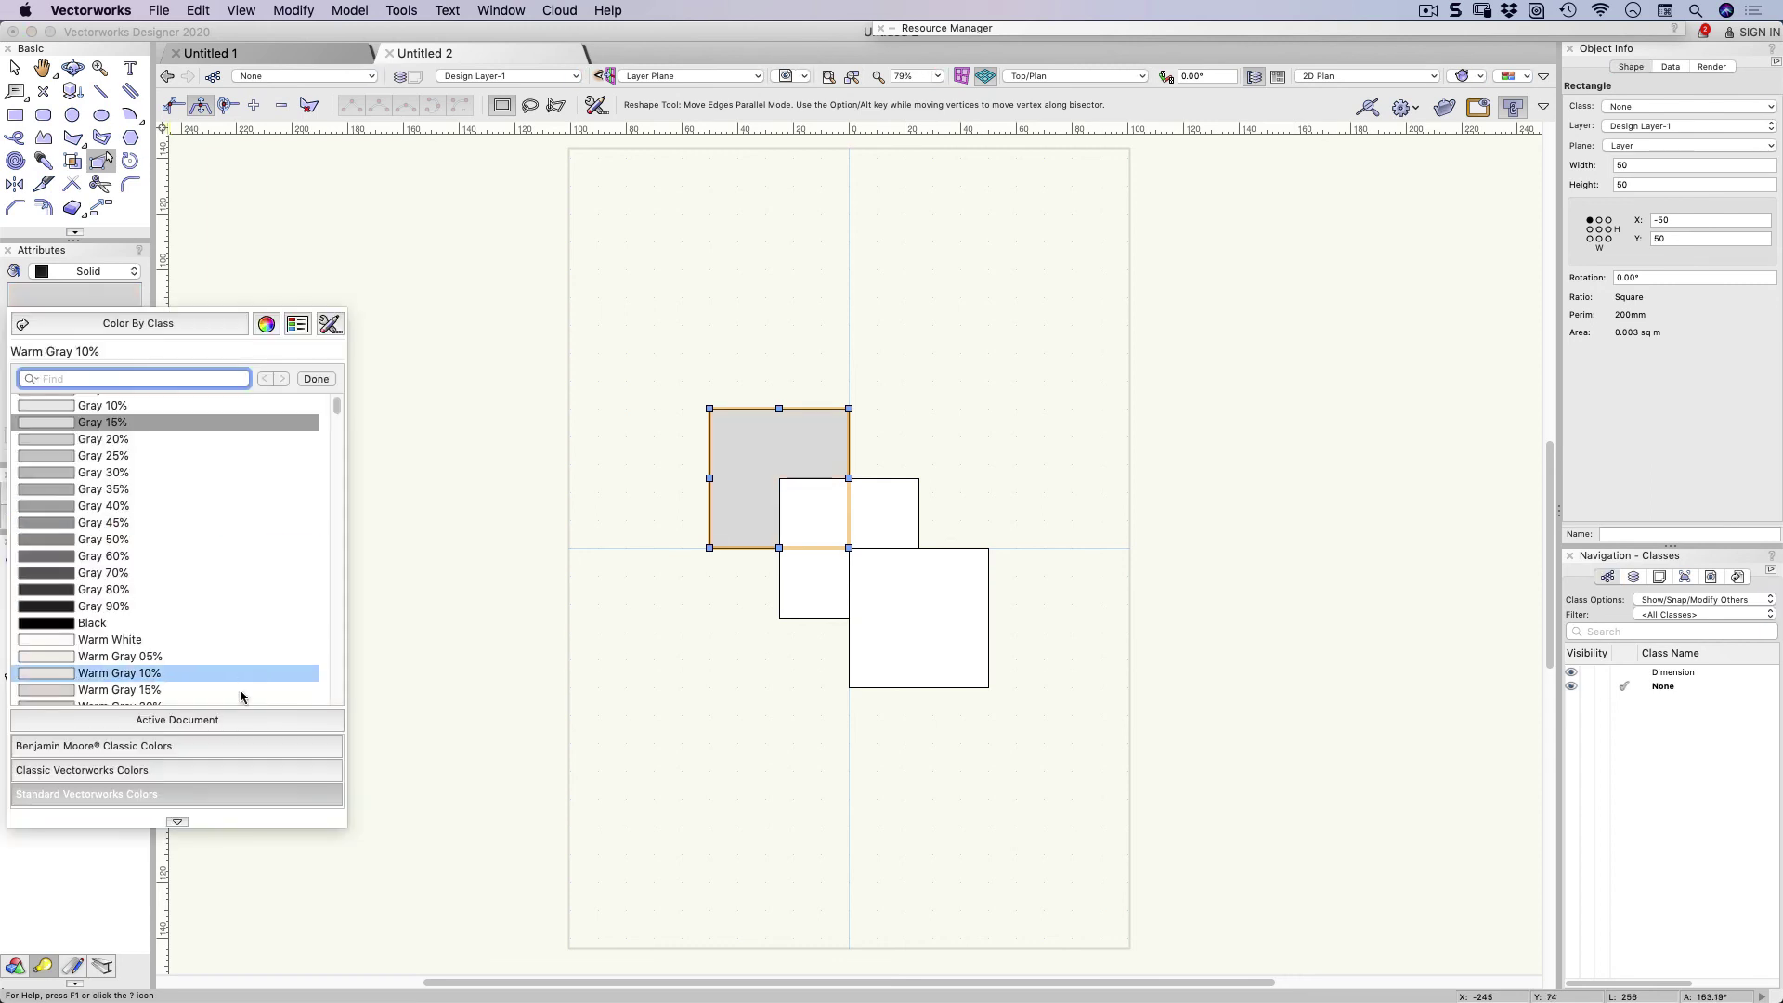
pyautogui.click(177, 823)
pyautogui.moveTo(234, 829)
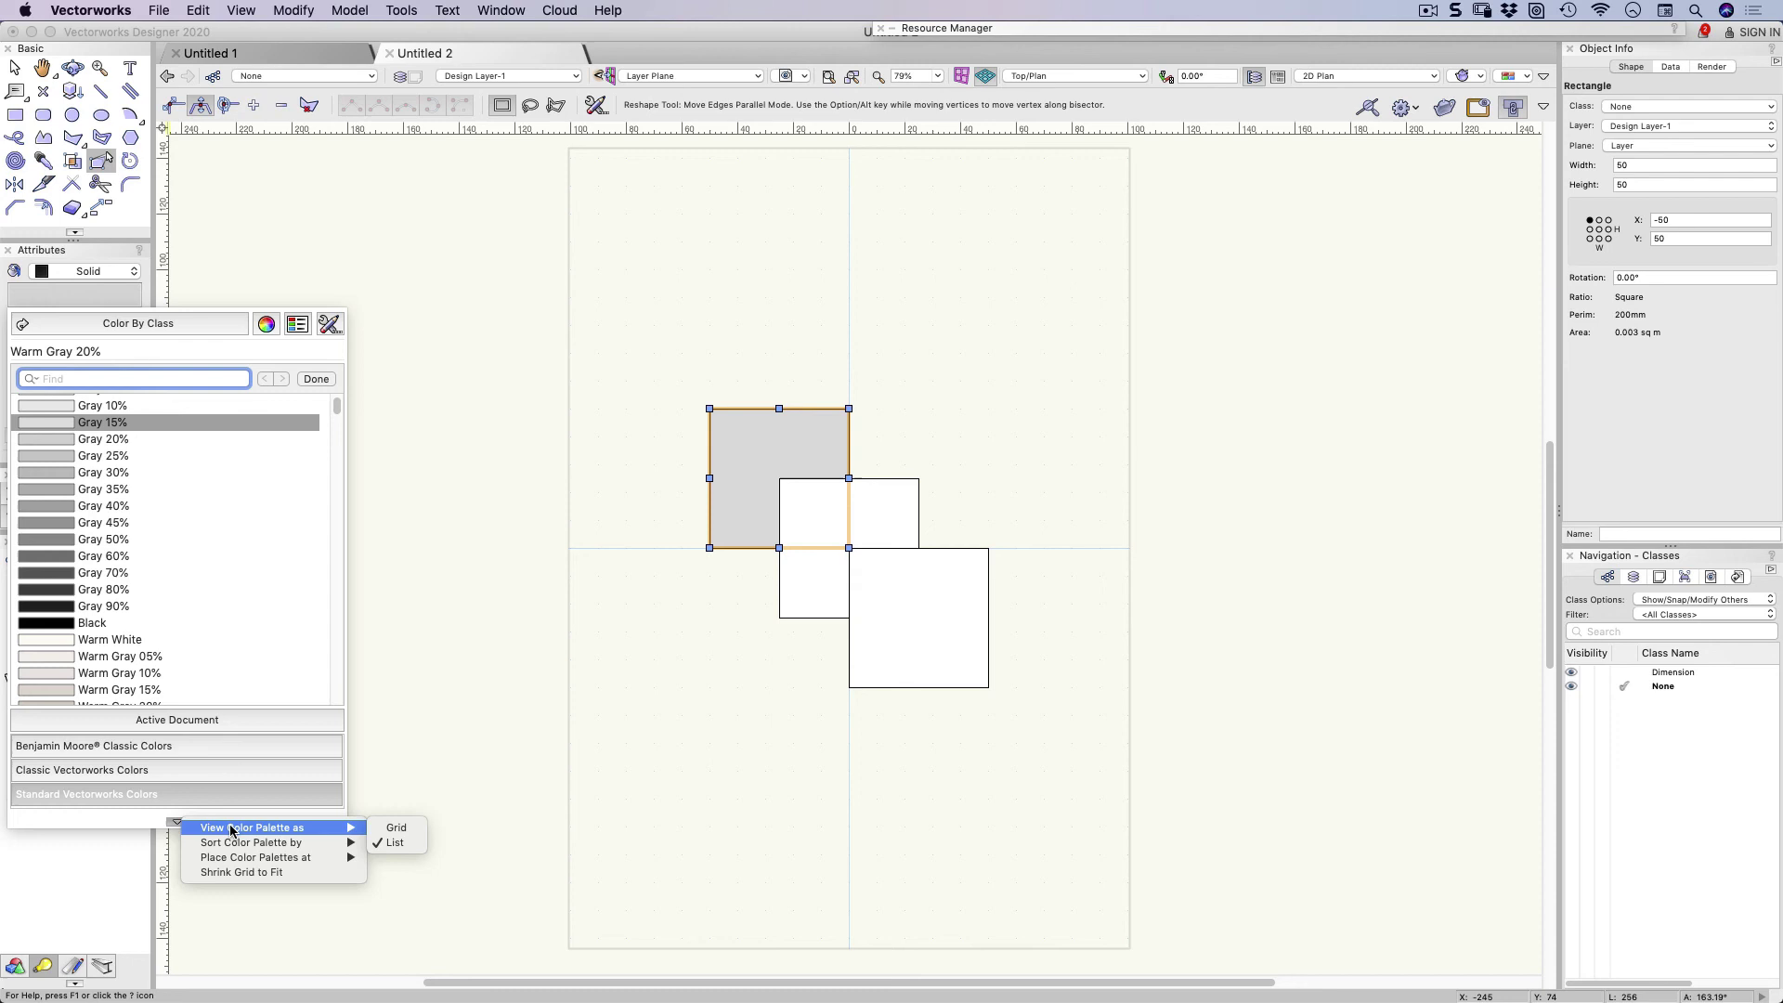
pyautogui.click(396, 830)
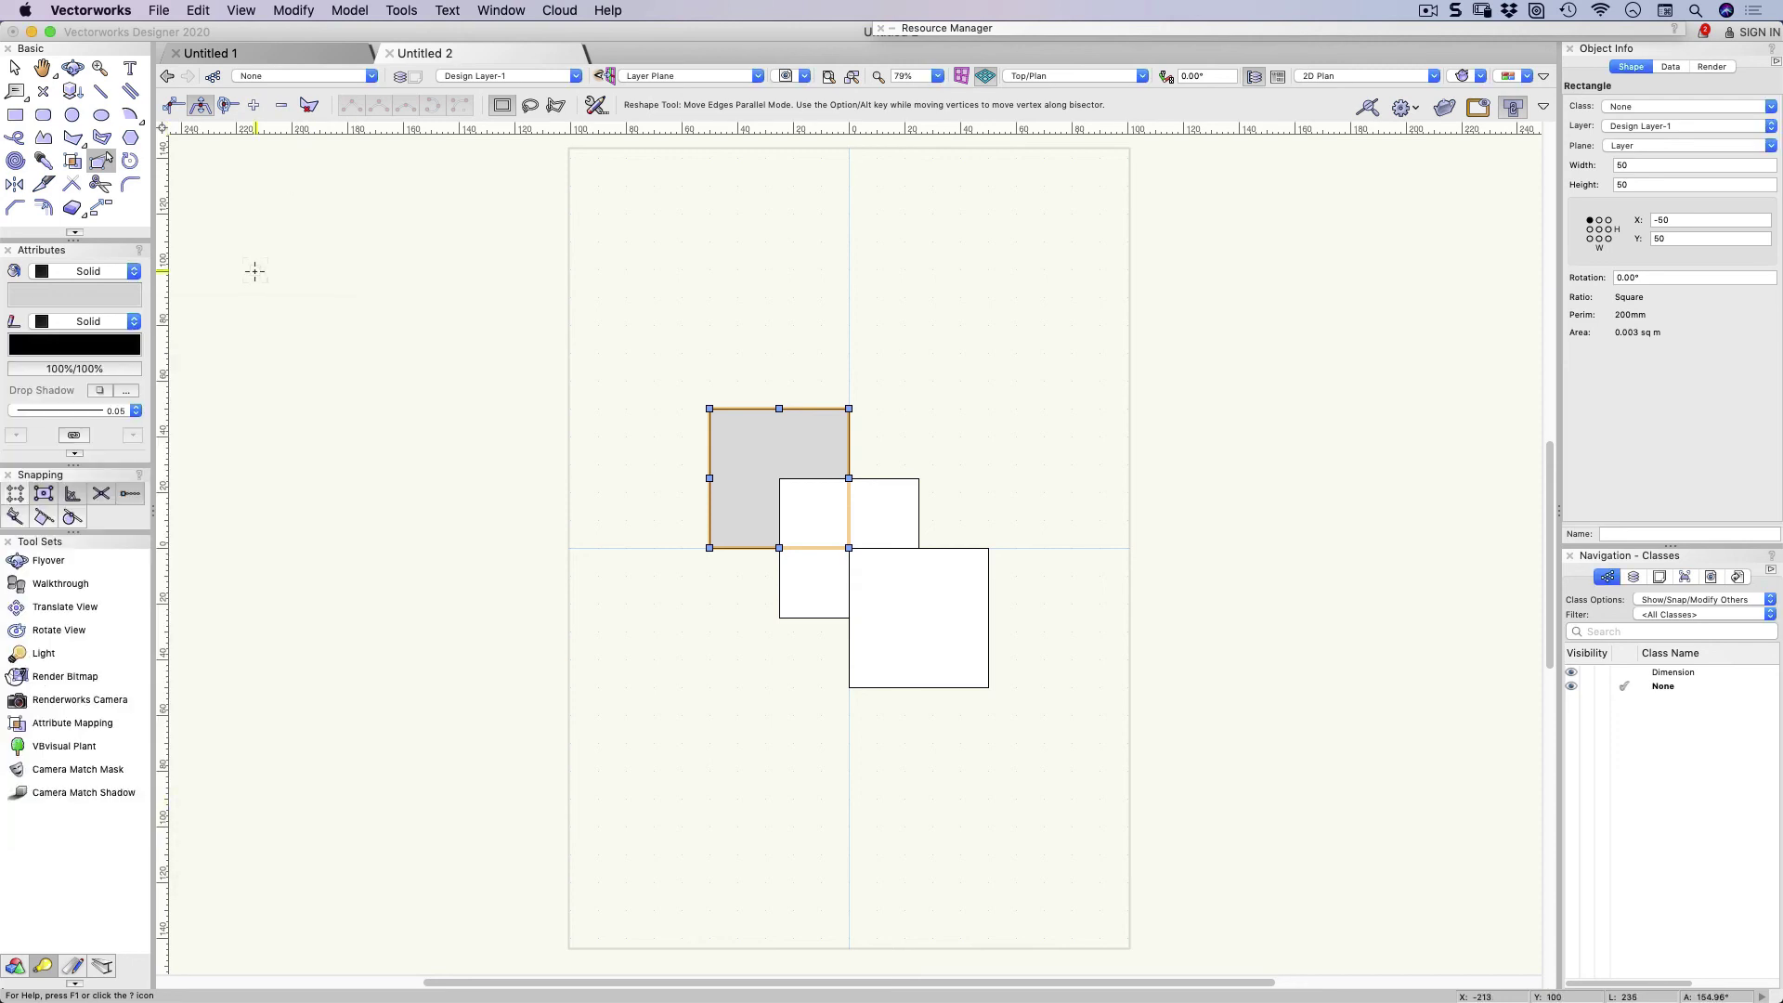
# Select the middle square and give it a light dotted pattern fill
pyautogui.press('x')
pyautogui.click(381, 376)
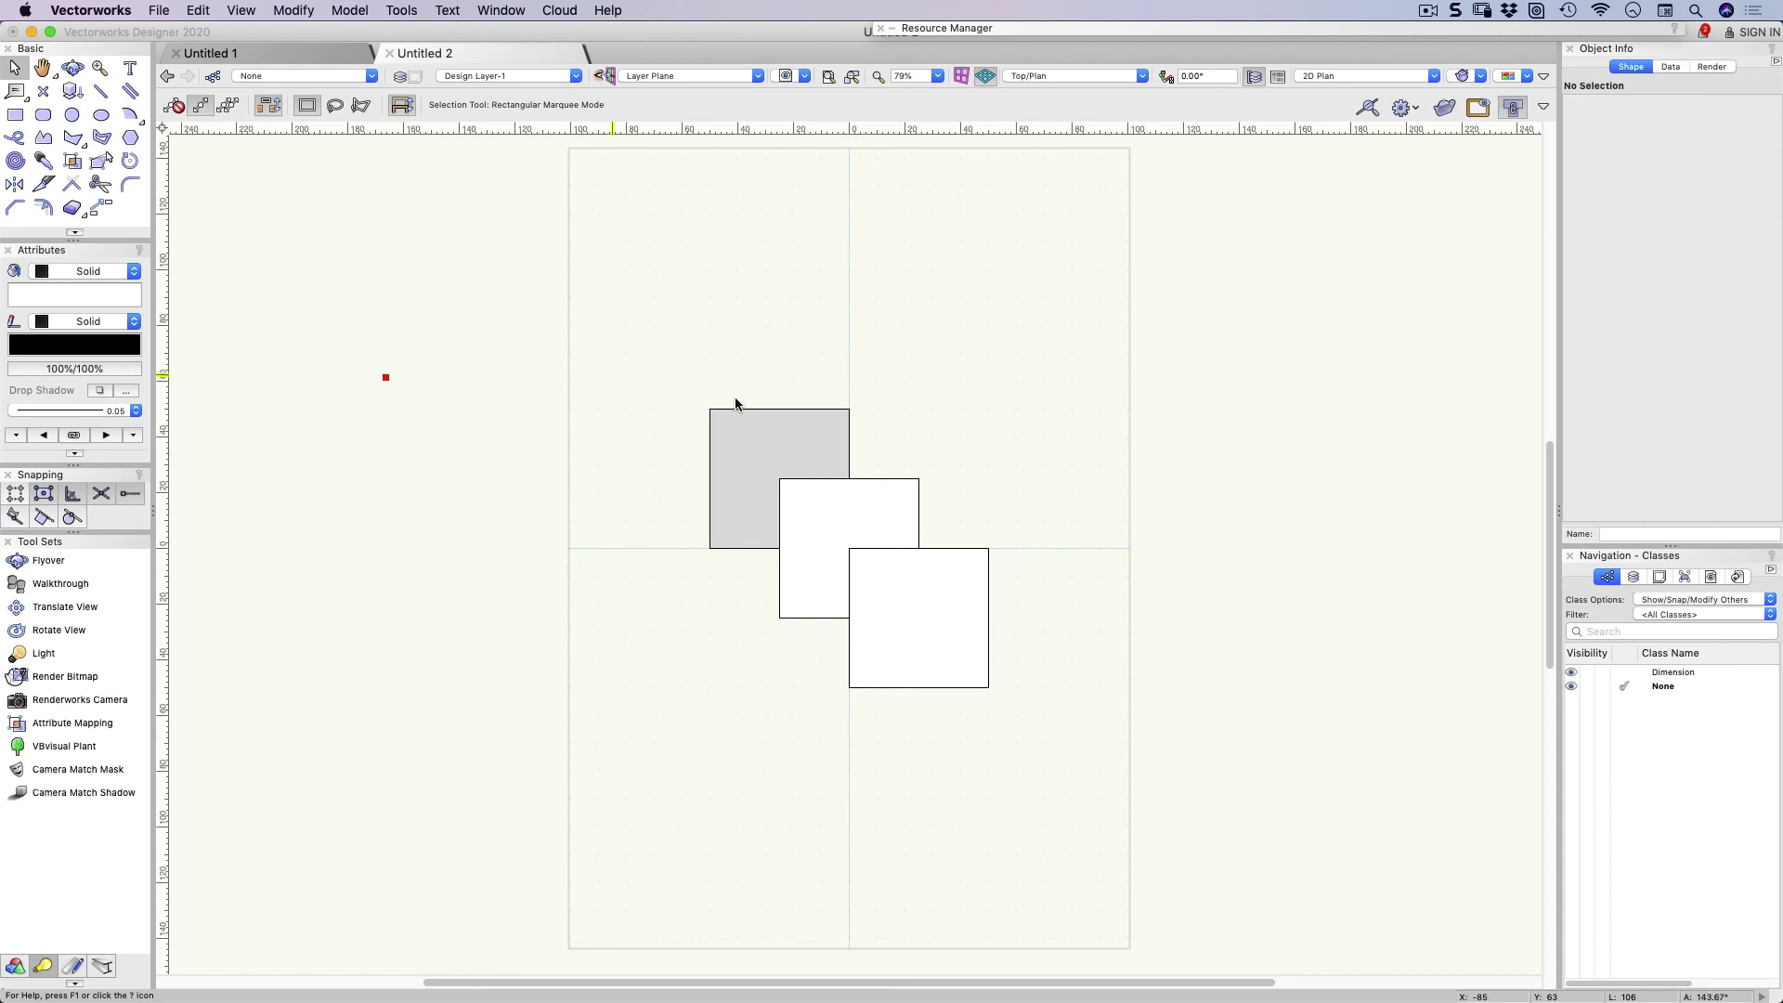
pyautogui.click(734, 409)
pyautogui.click(827, 514)
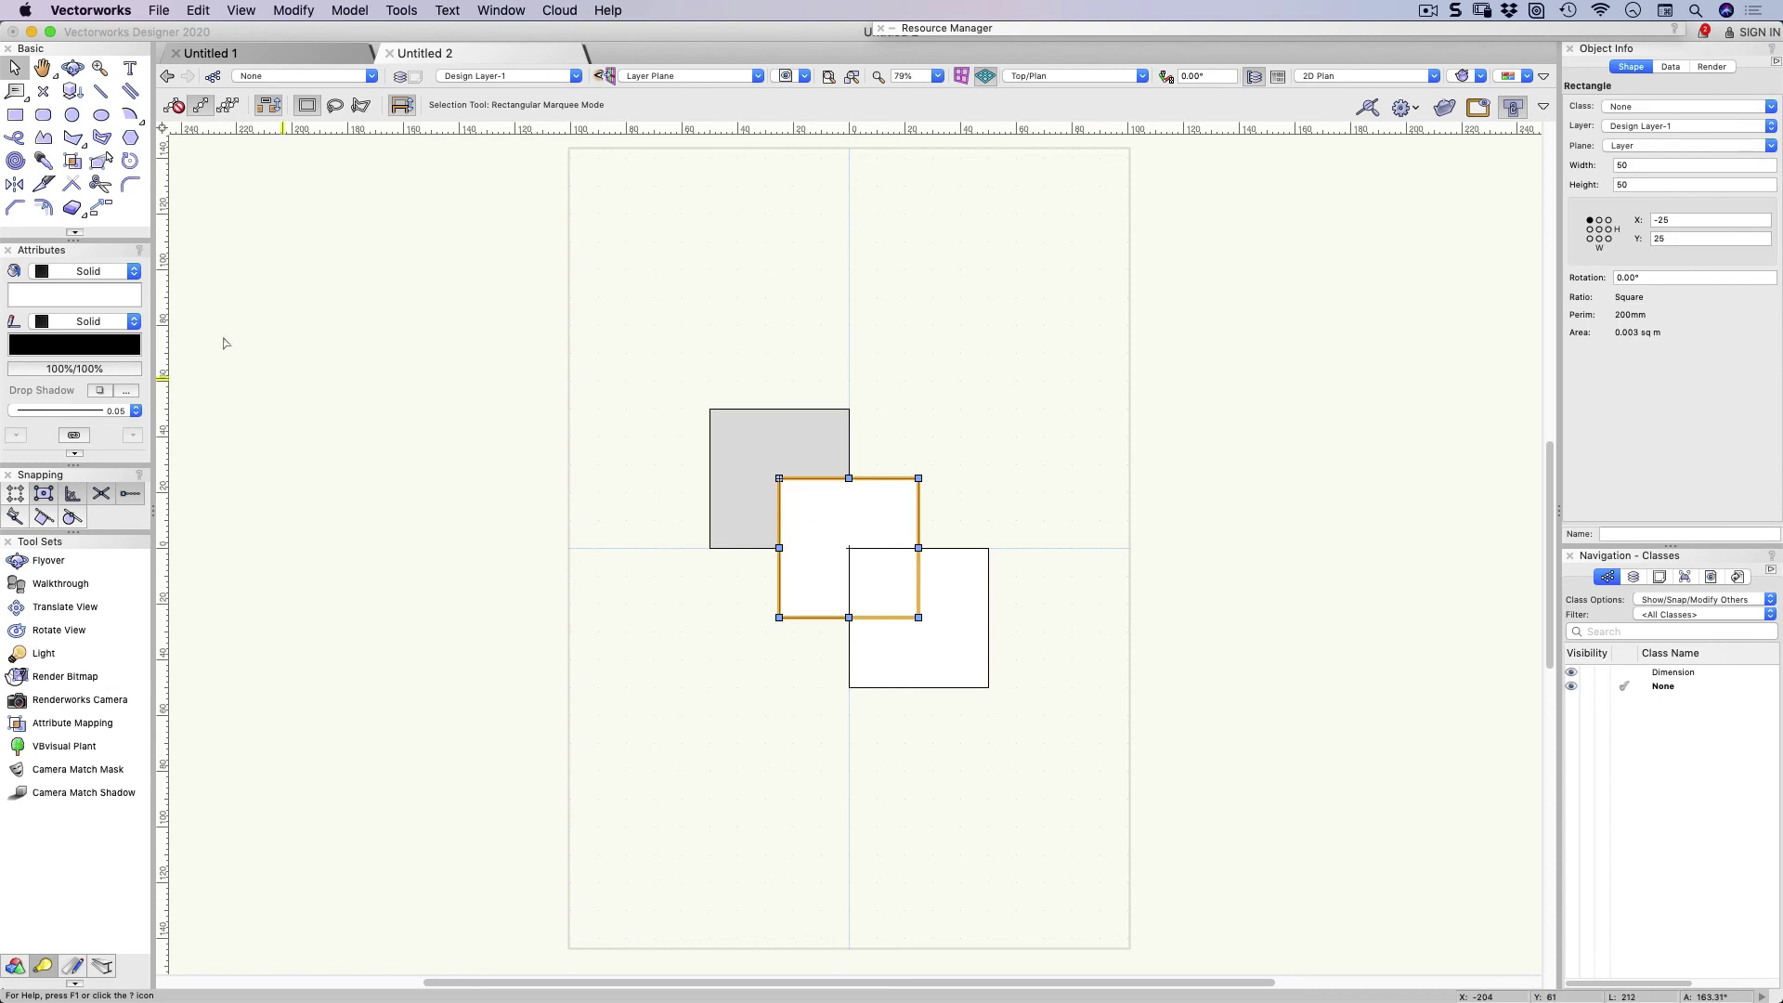
pyautogui.click(107, 272)
pyautogui.click(94, 289)
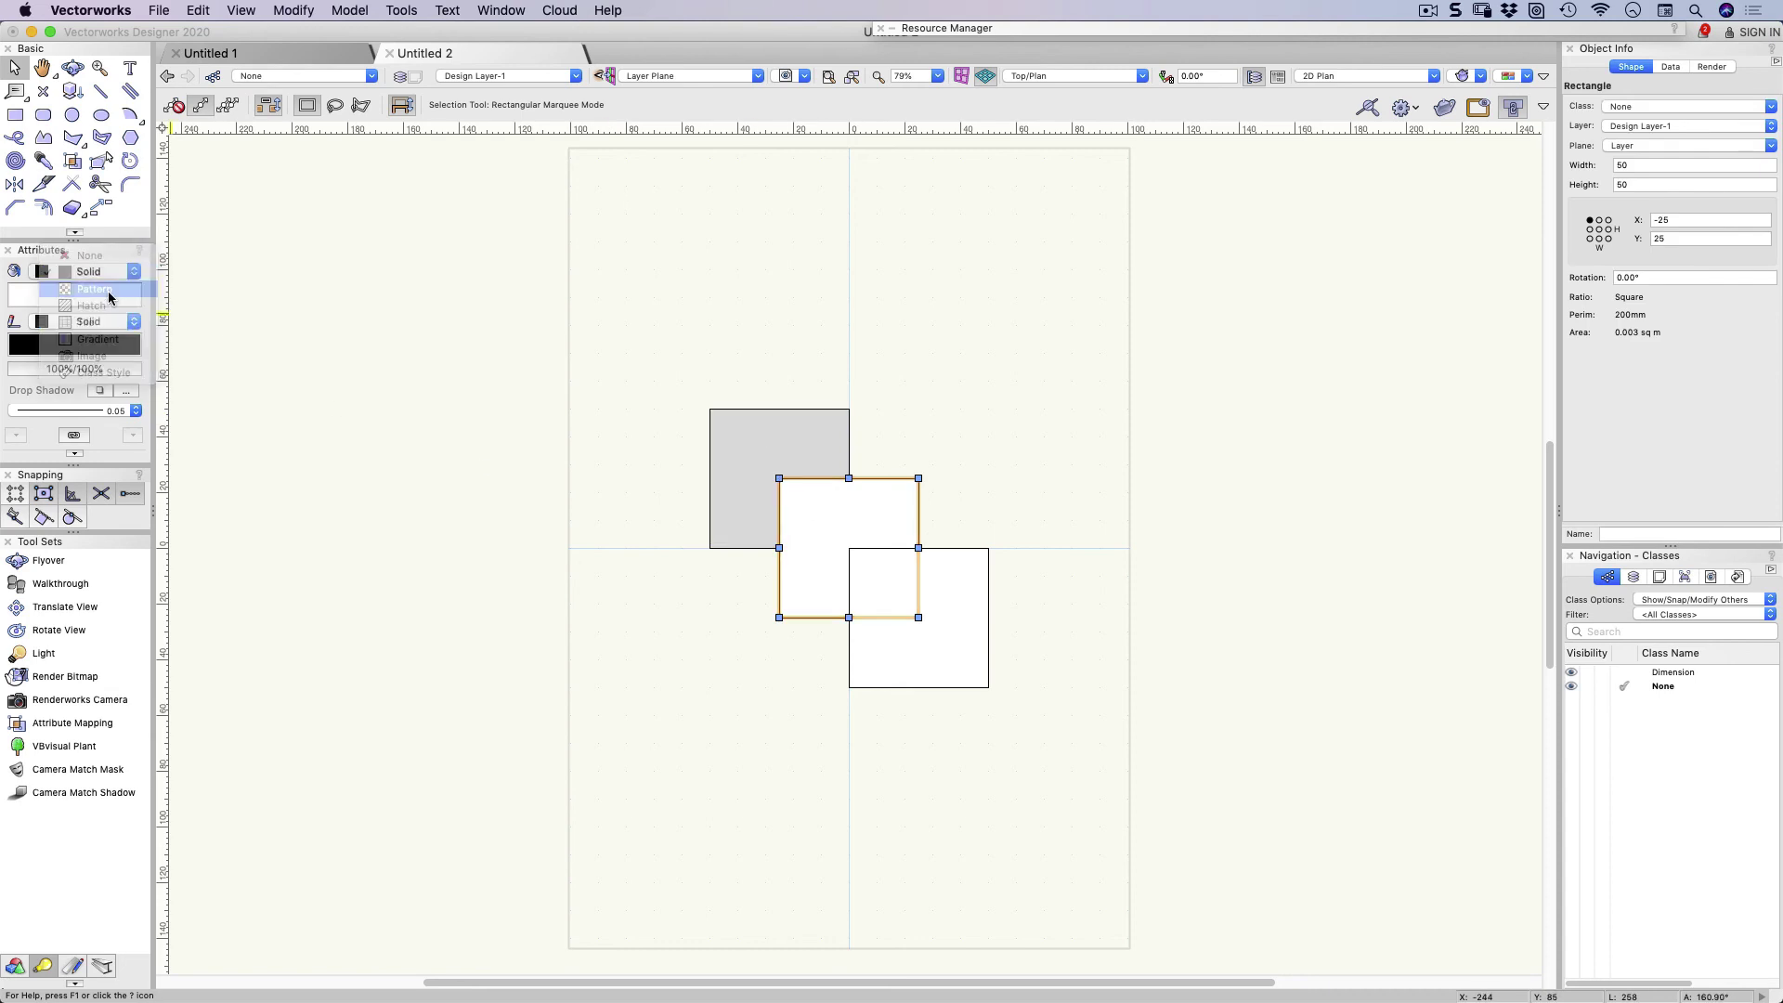
pyautogui.click(78, 299)
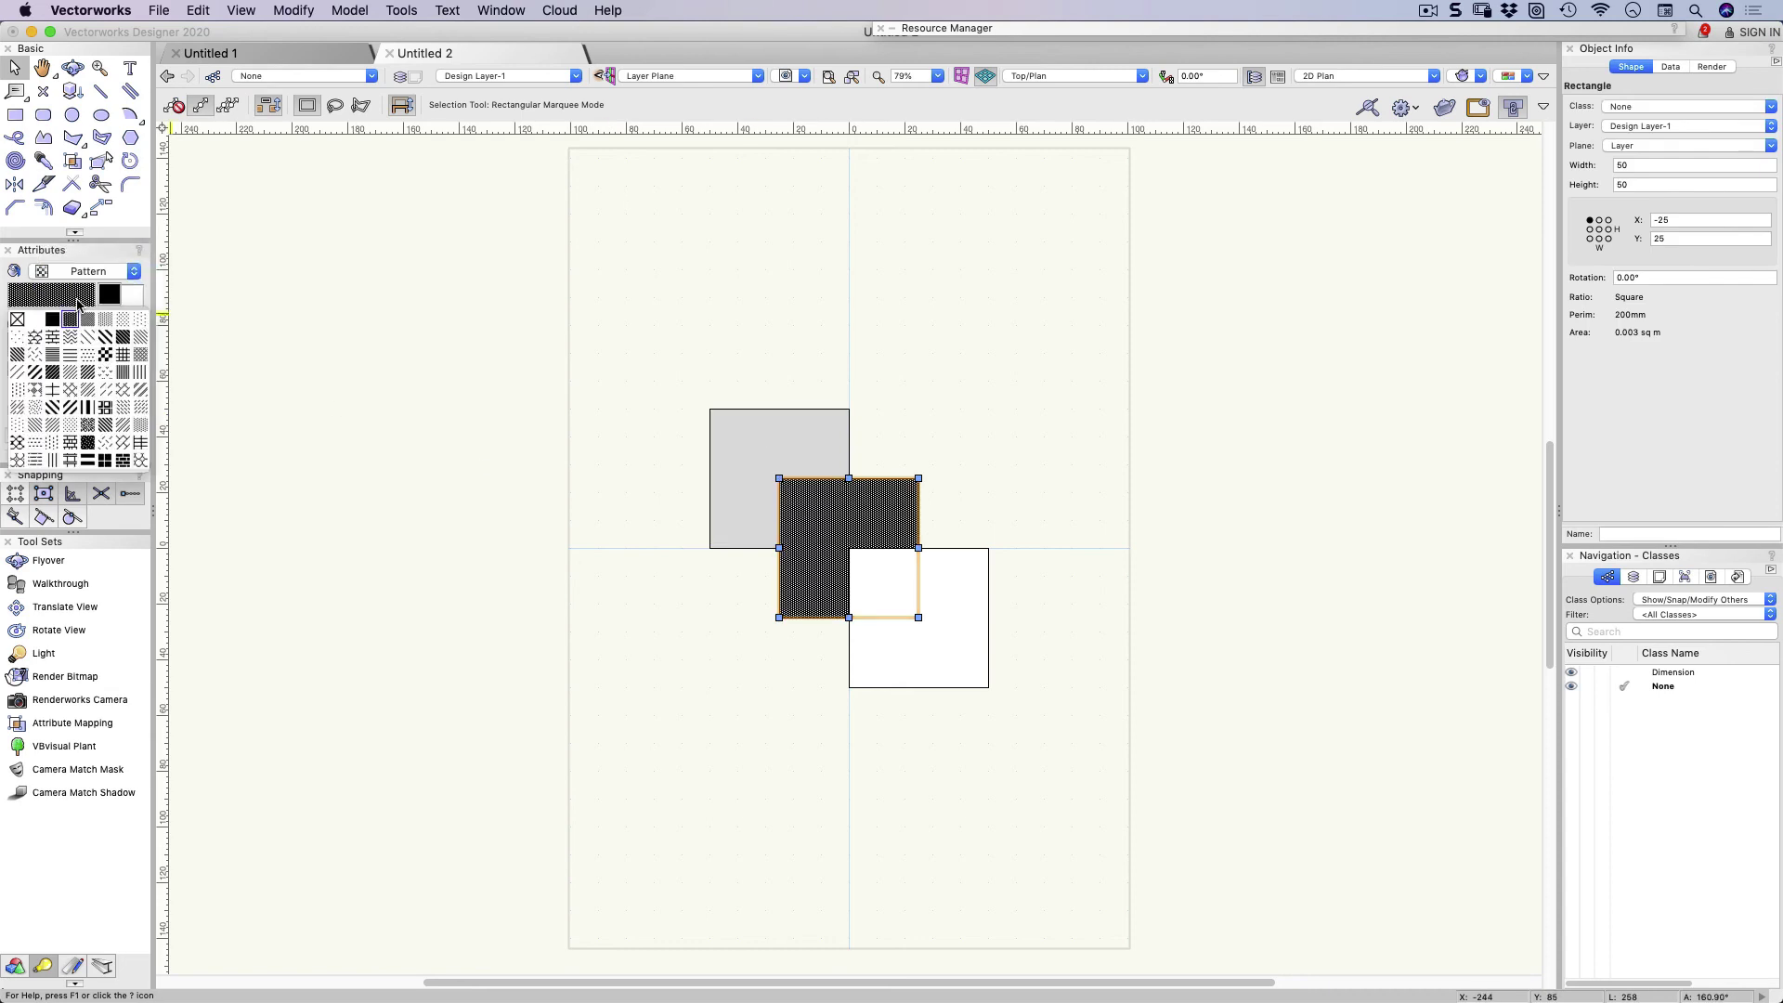
pyautogui.click(124, 320)
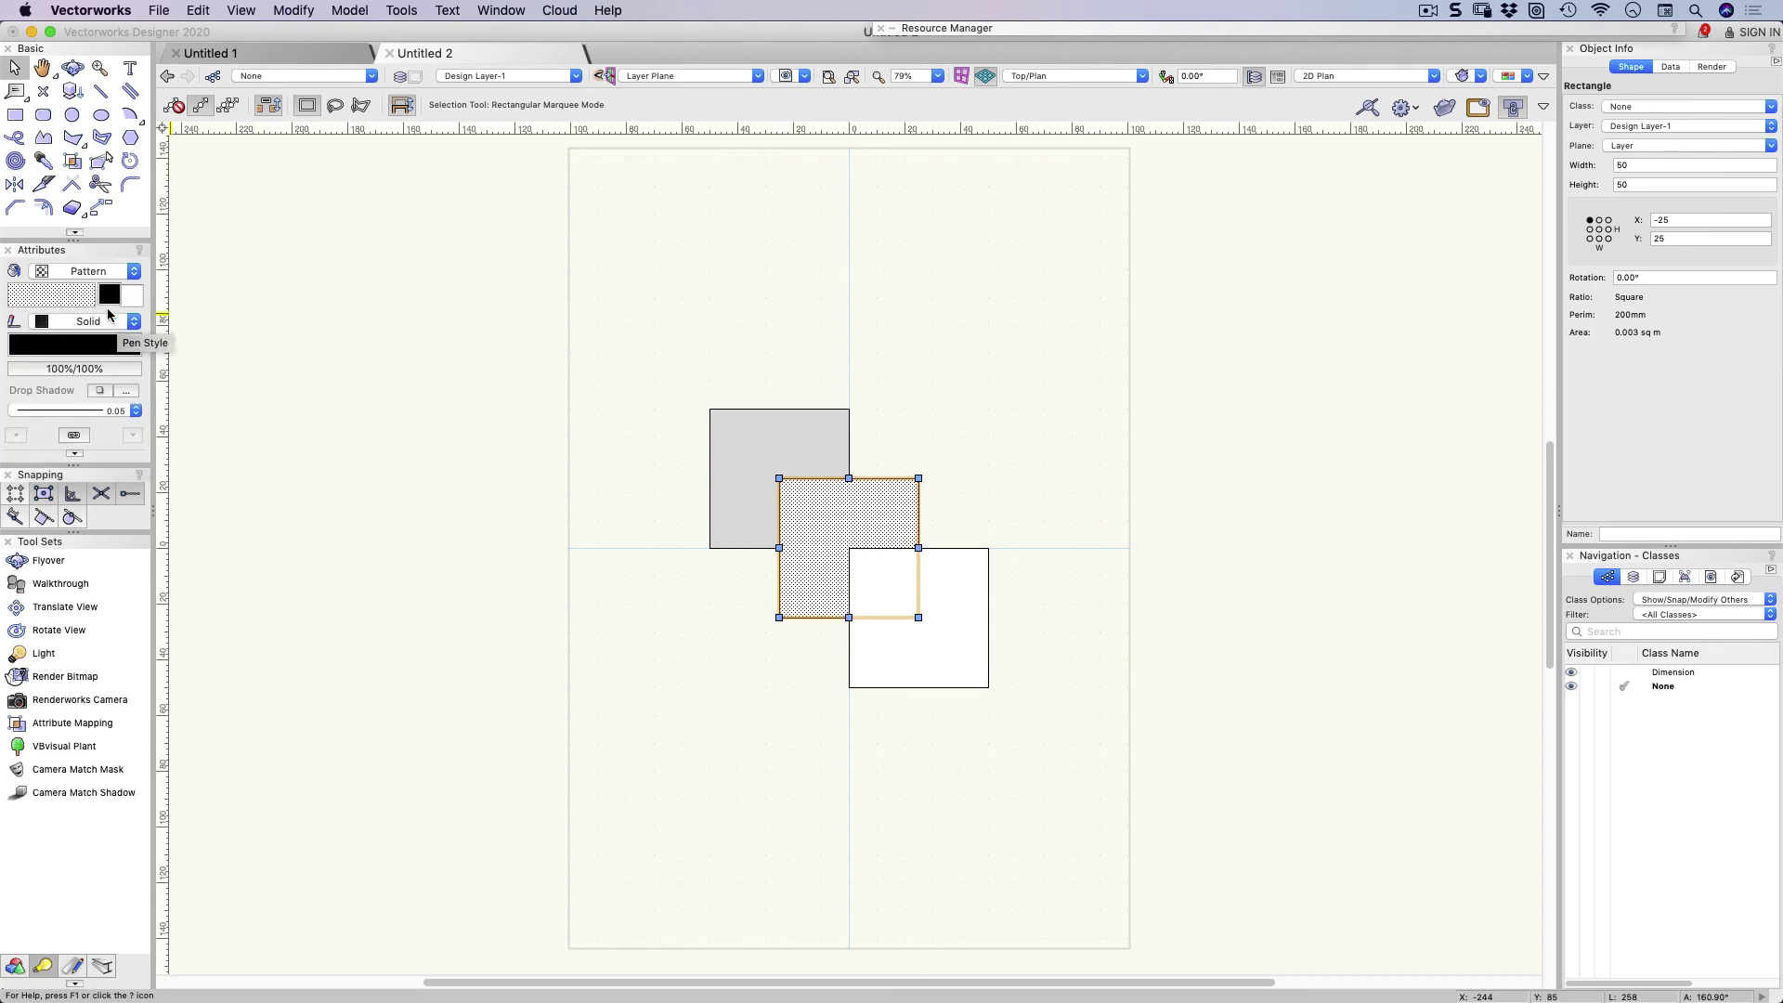
# Set the pattern foreground to black and background to Gray 05%, then deselect
pyautogui.click(109, 293)
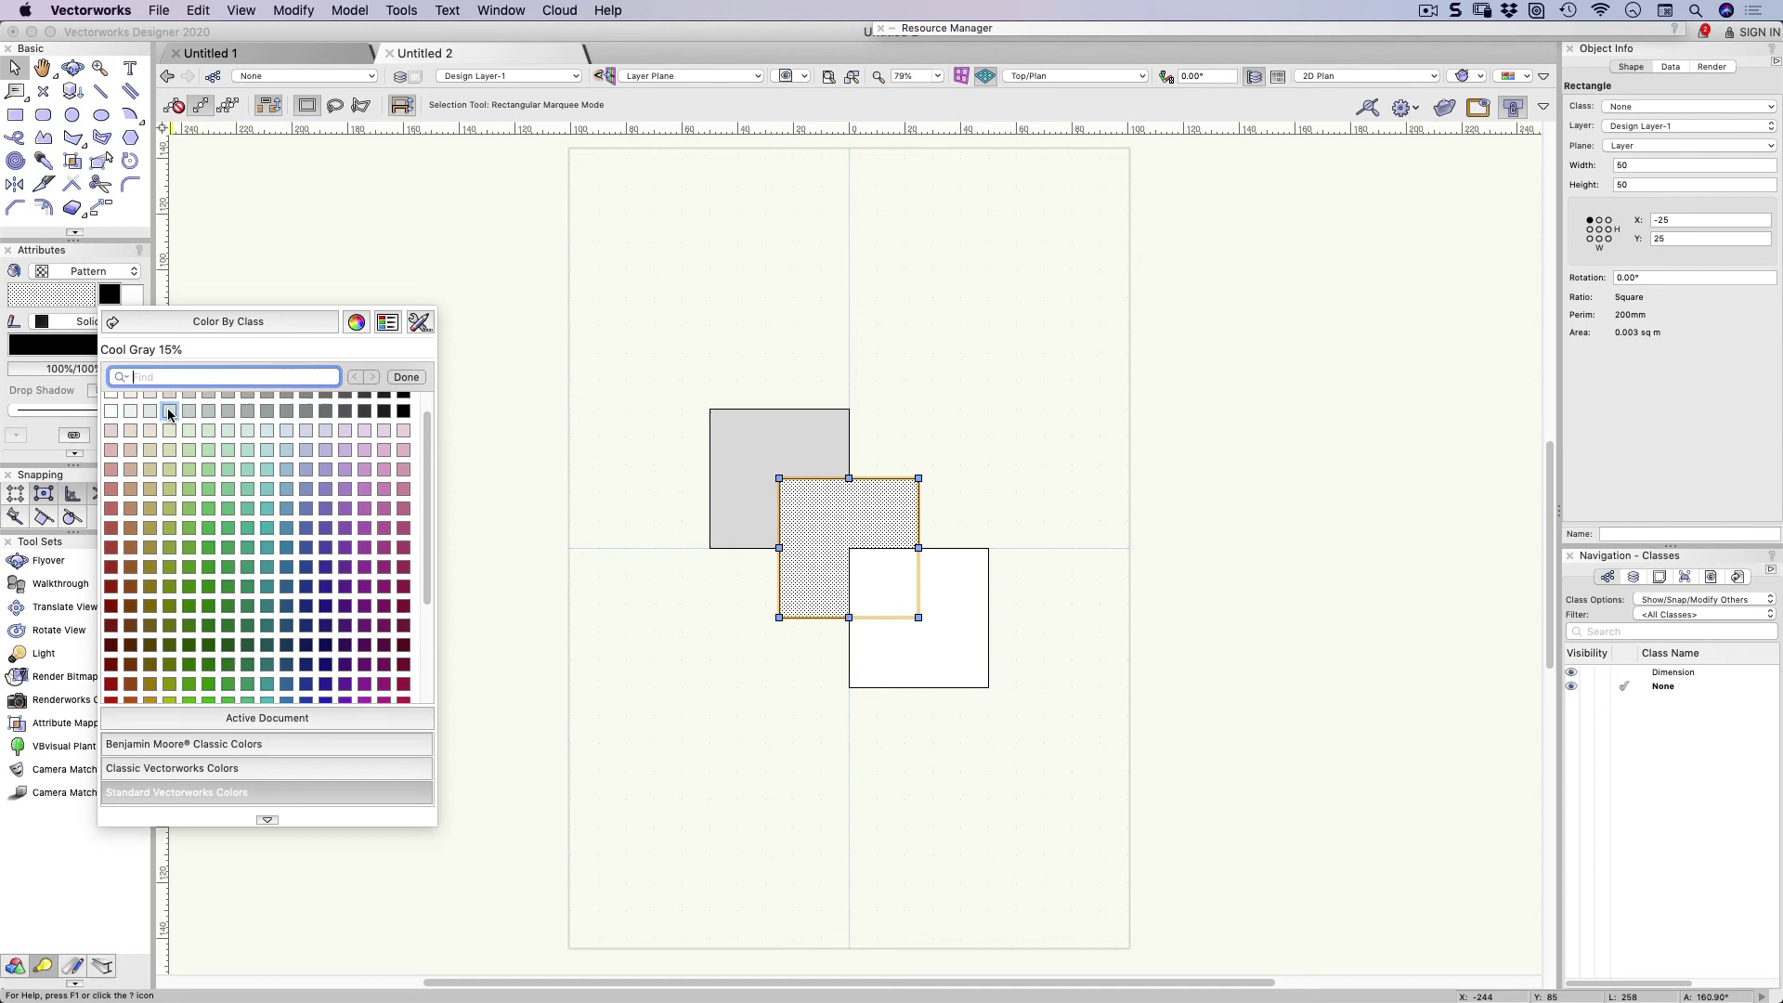
pyautogui.click(172, 413)
pyautogui.click(131, 296)
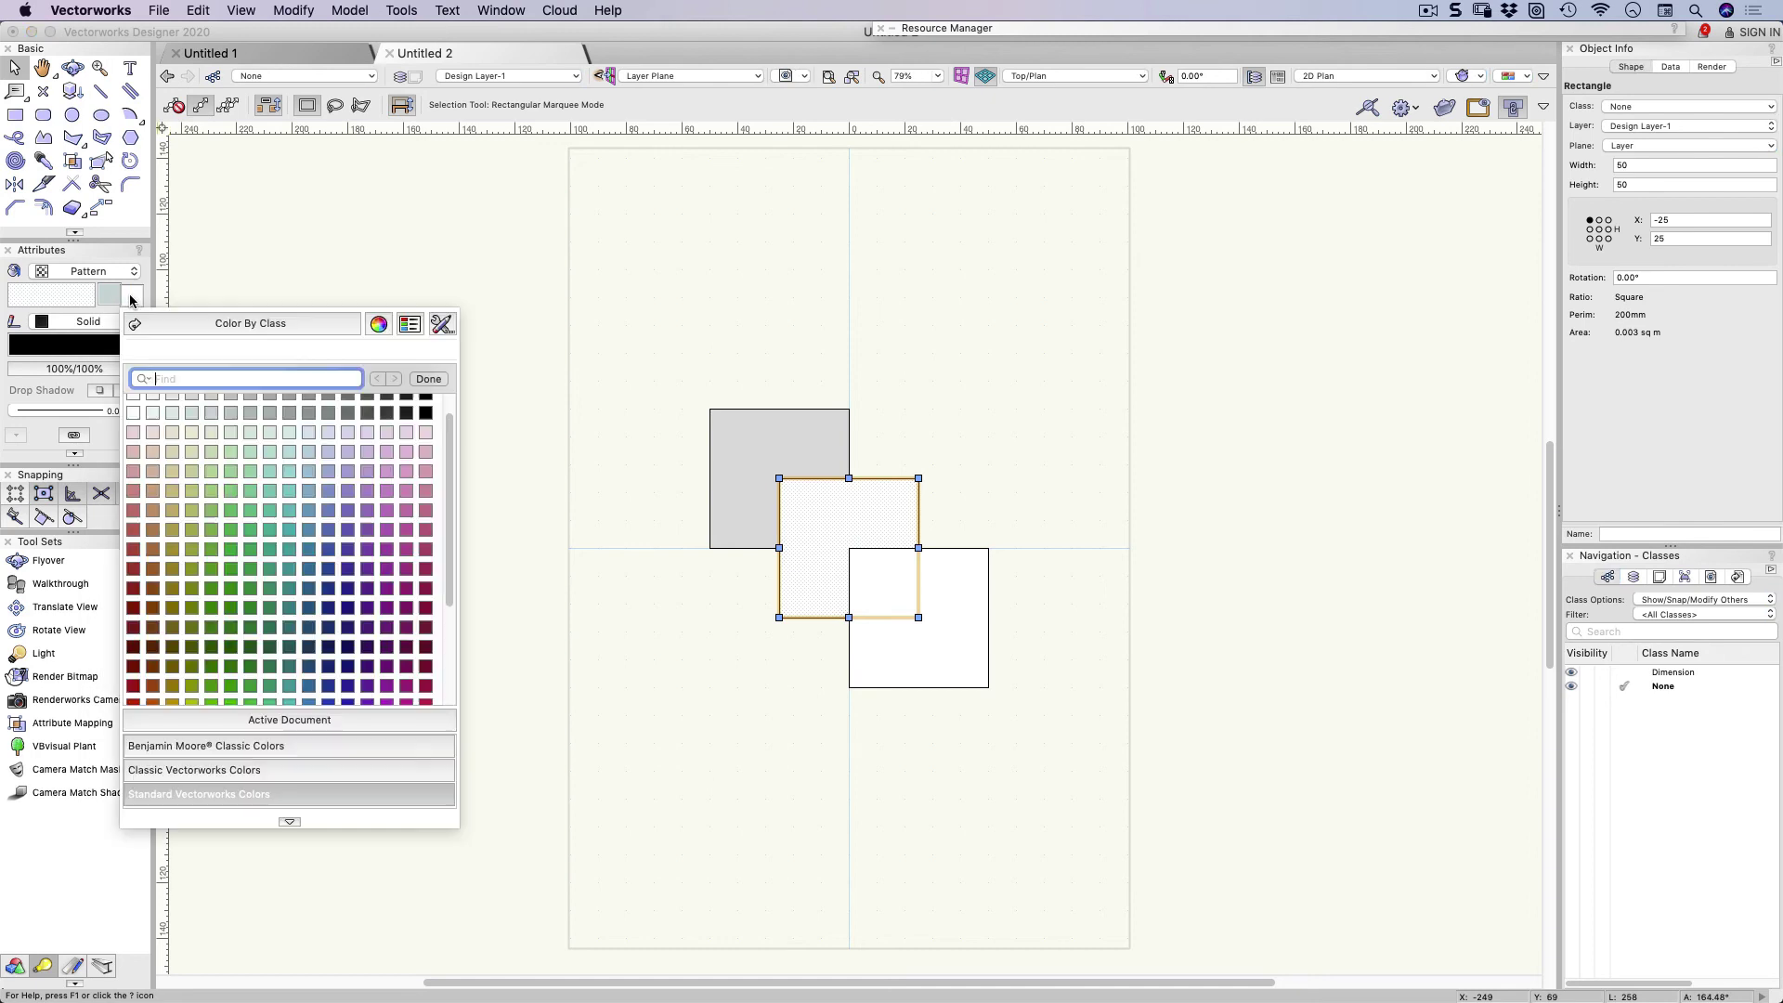
pyautogui.click(177, 508)
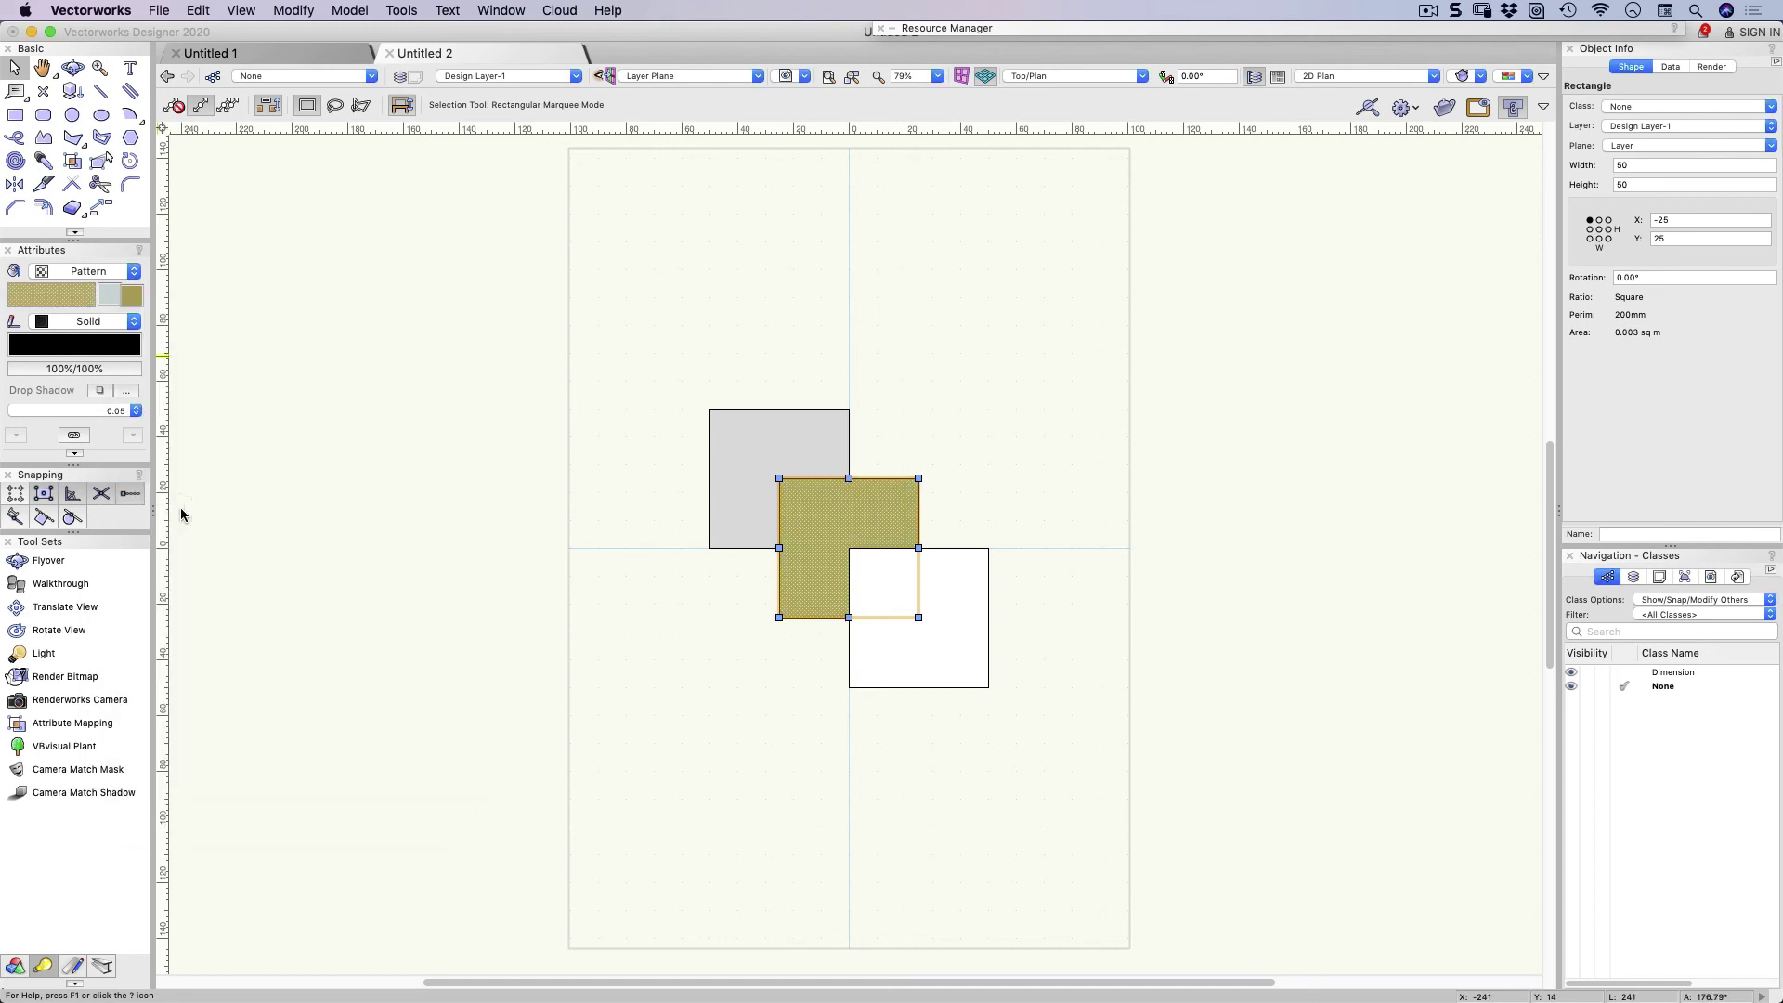
pyautogui.click(113, 297)
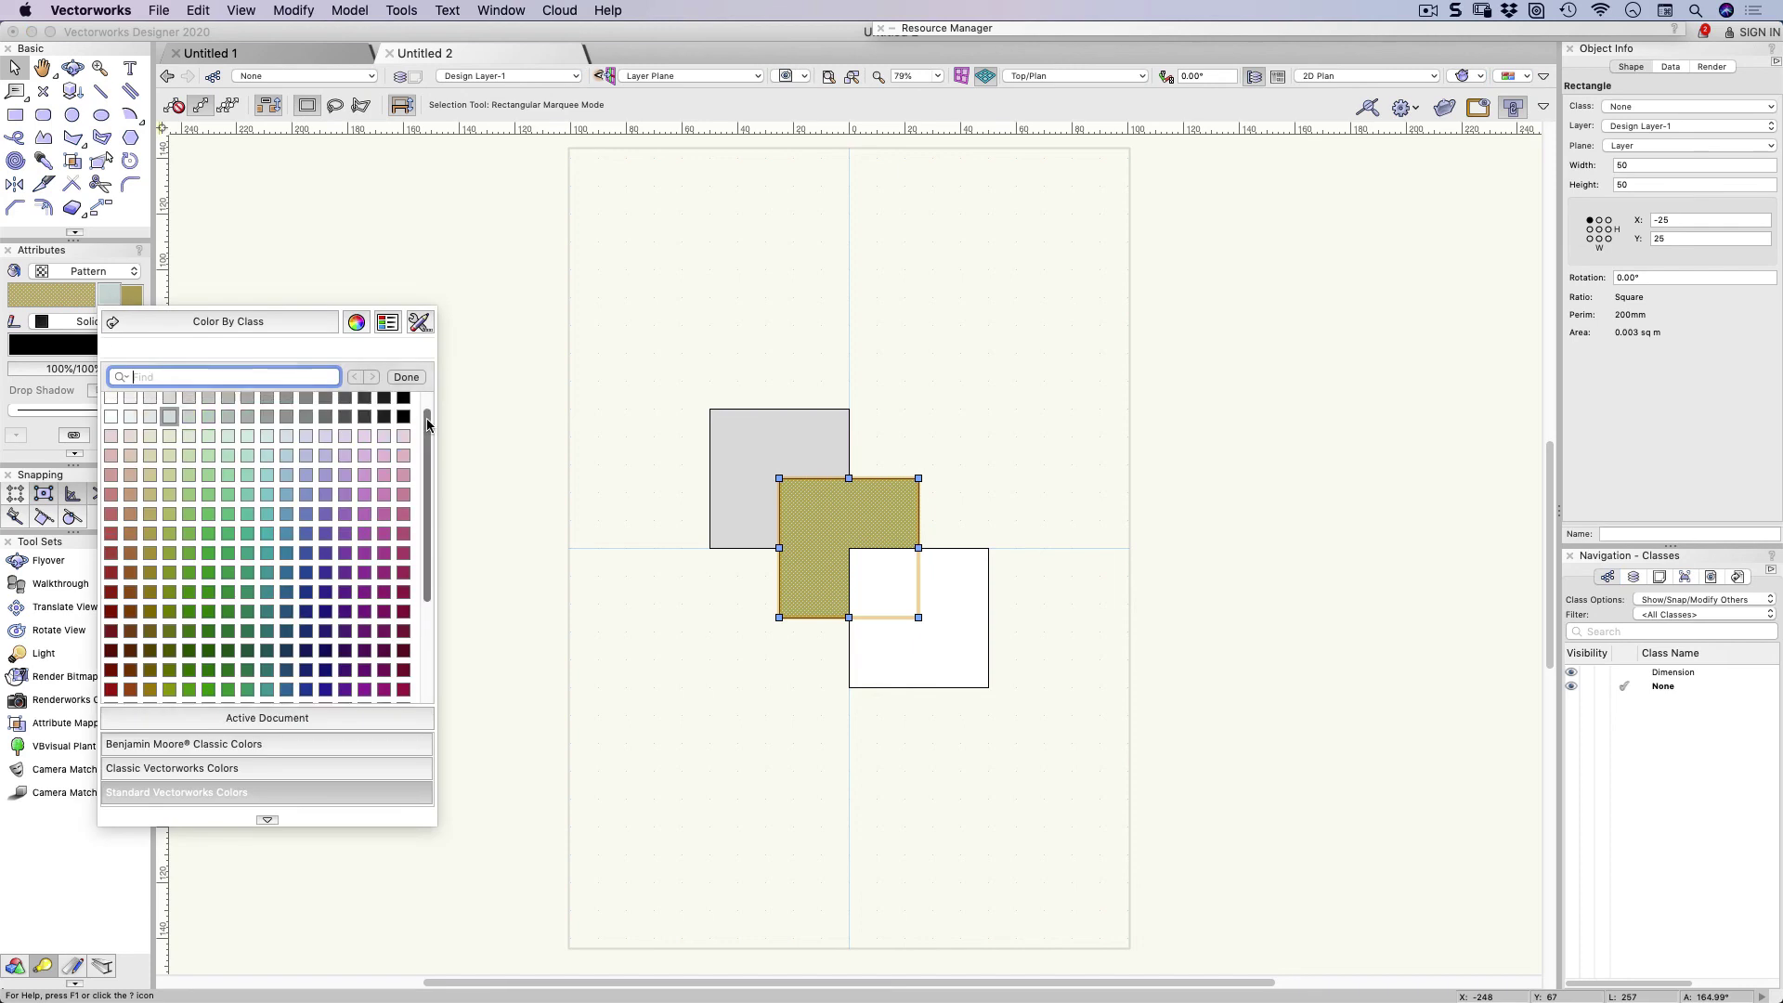
pyautogui.scroll(1, 426, 418)
pyautogui.click(403, 402)
pyautogui.click(134, 297)
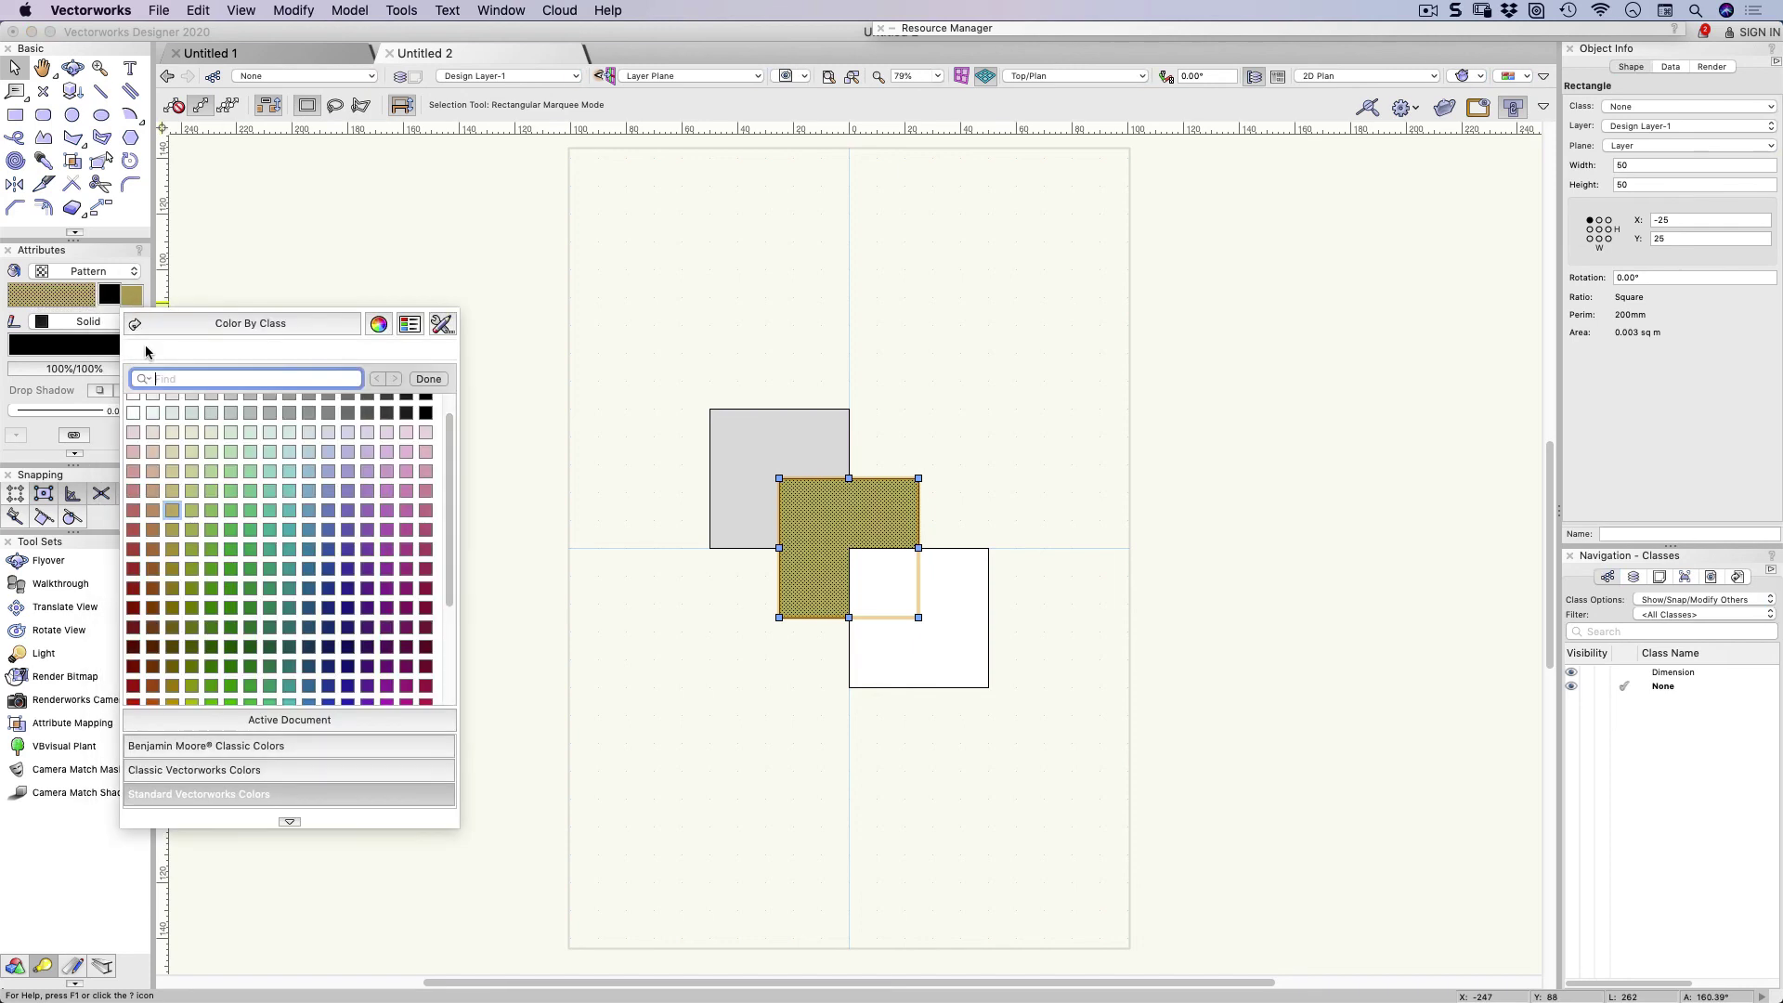
pyautogui.scroll(1, 156, 408)
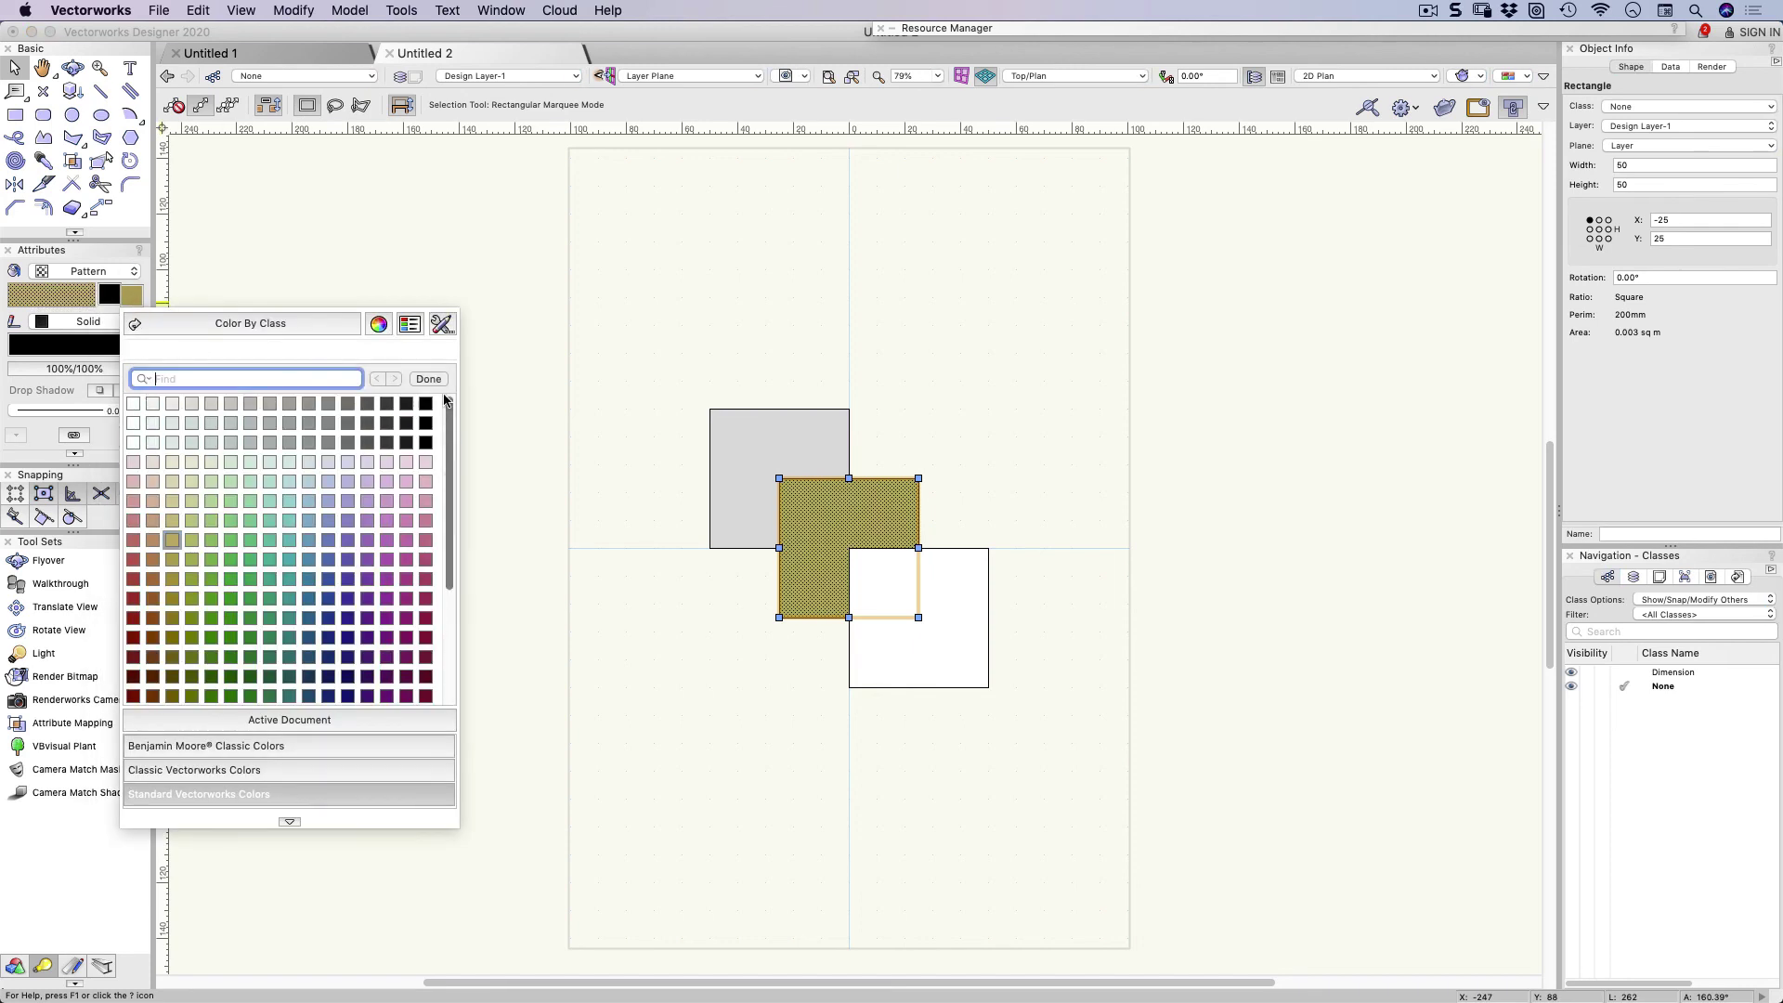
pyautogui.click(159, 404)
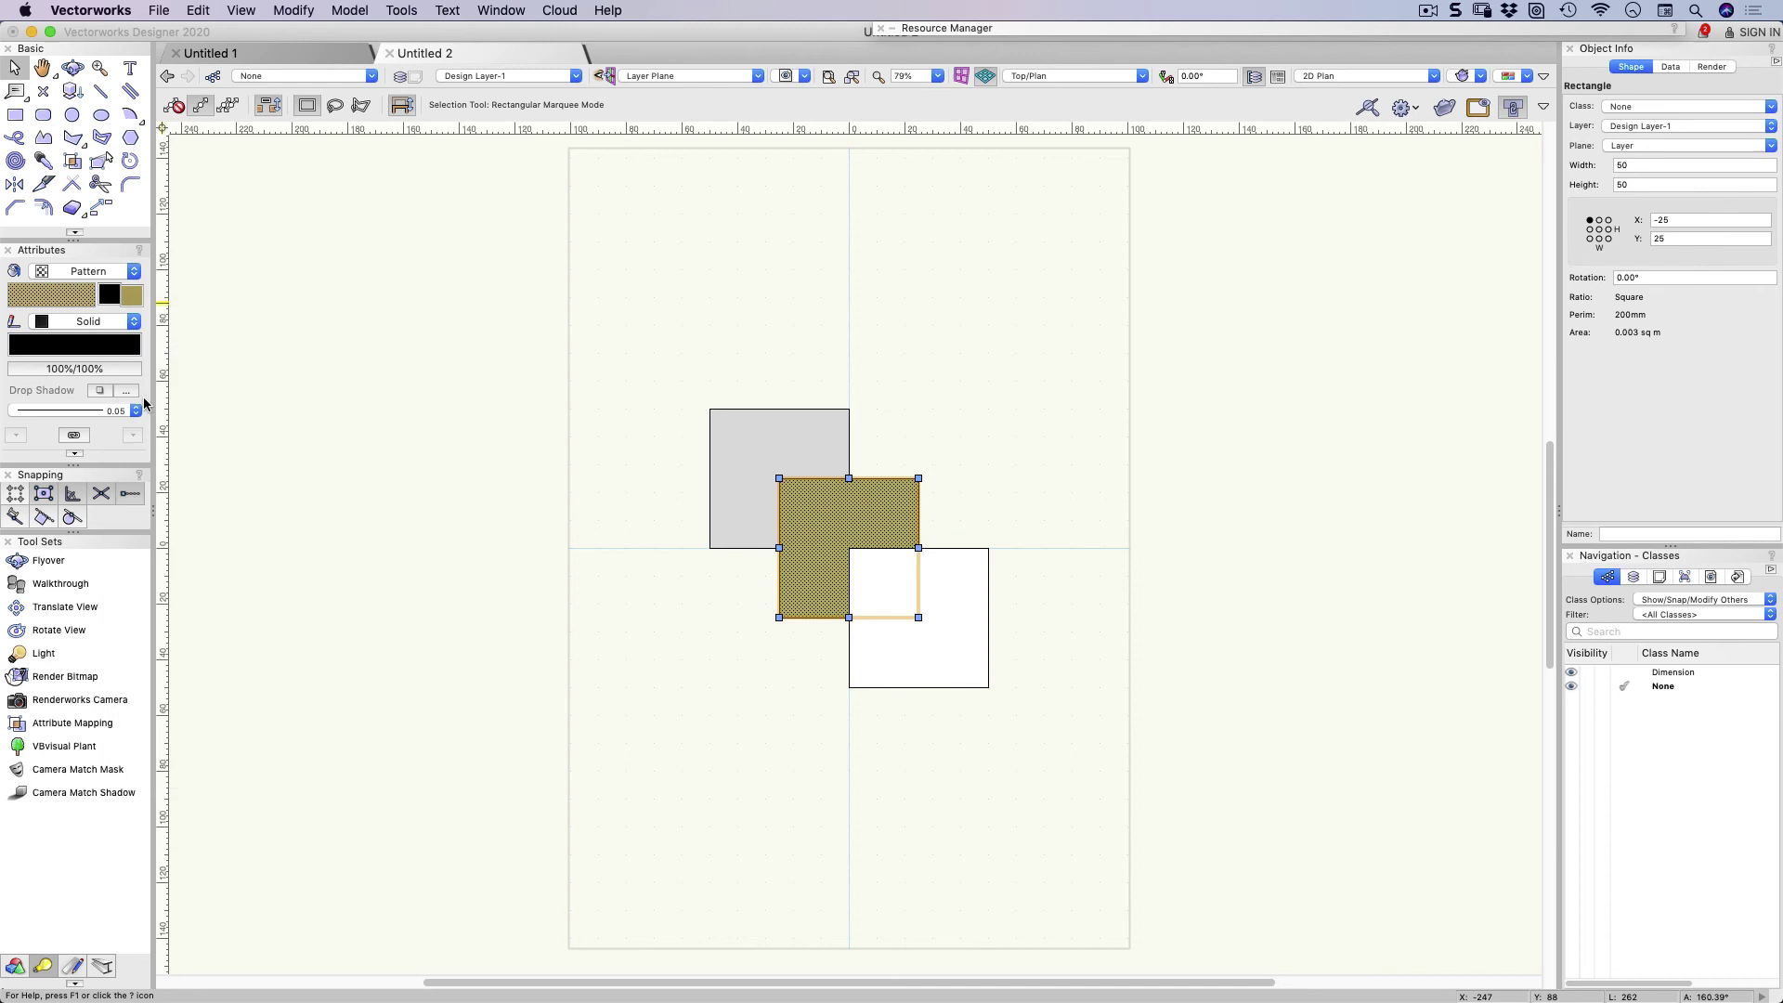
pyautogui.click(506, 289)
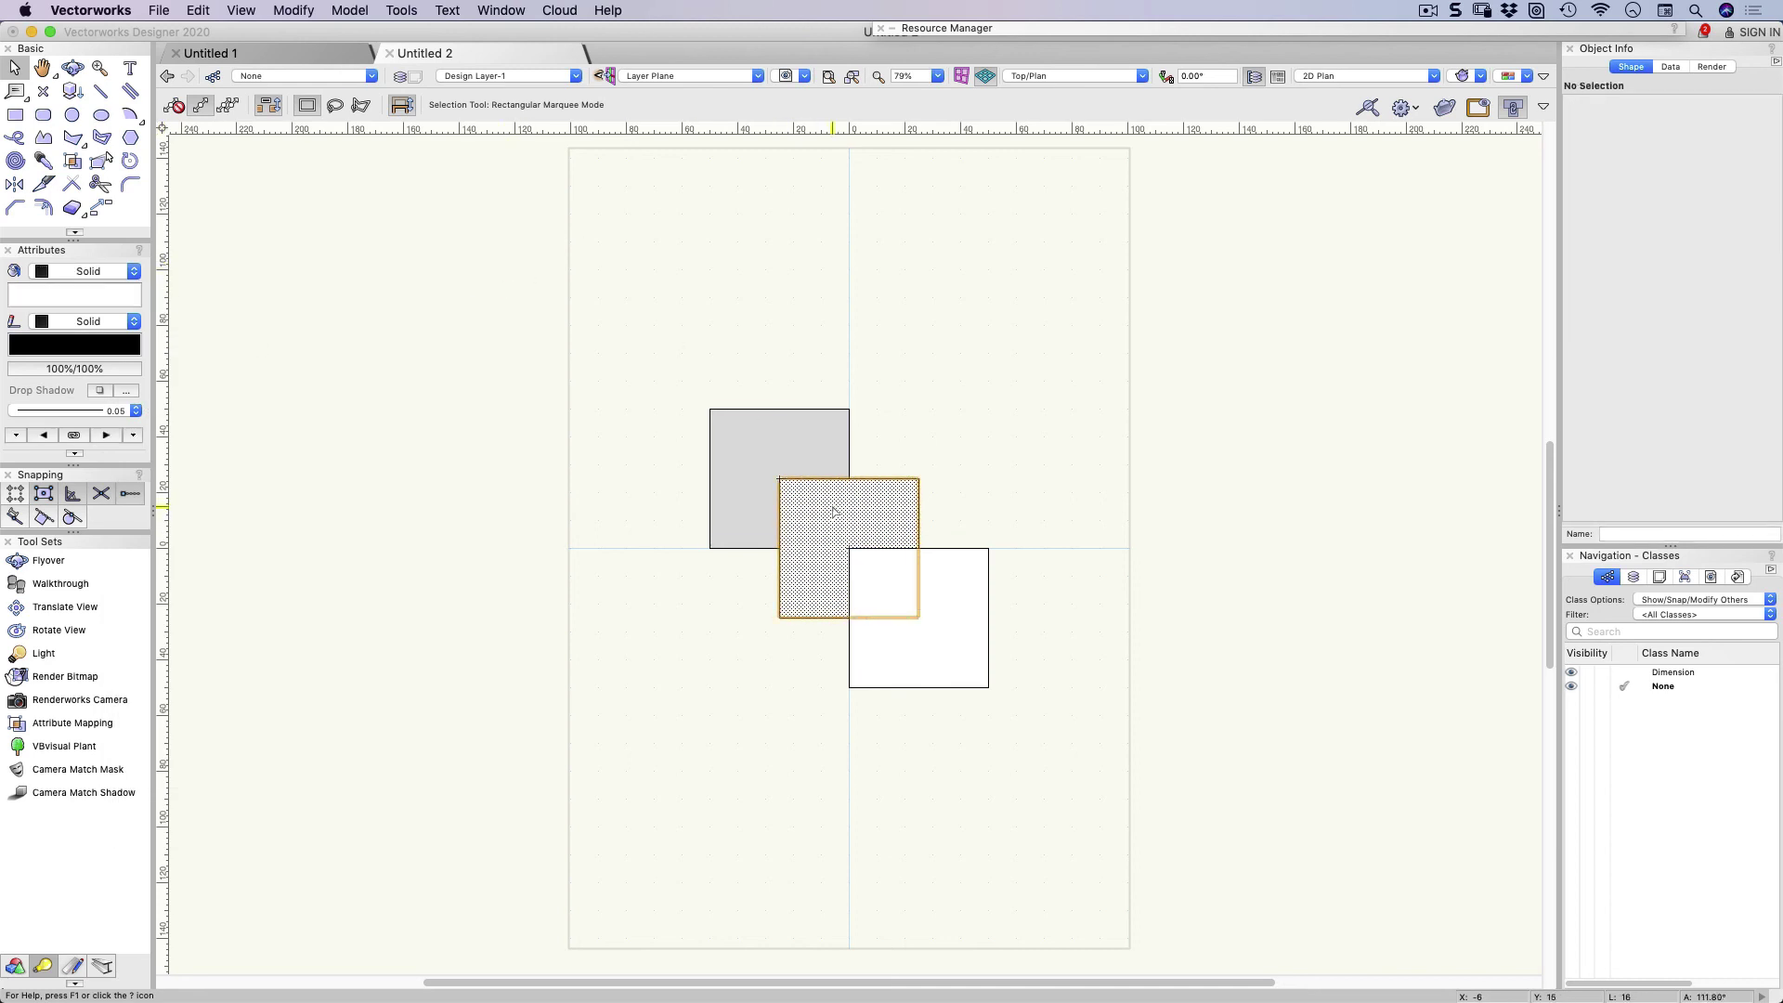
# Select the bottom-right square and apply the Component Brick (AU) hatch
pyautogui.click(916, 585)
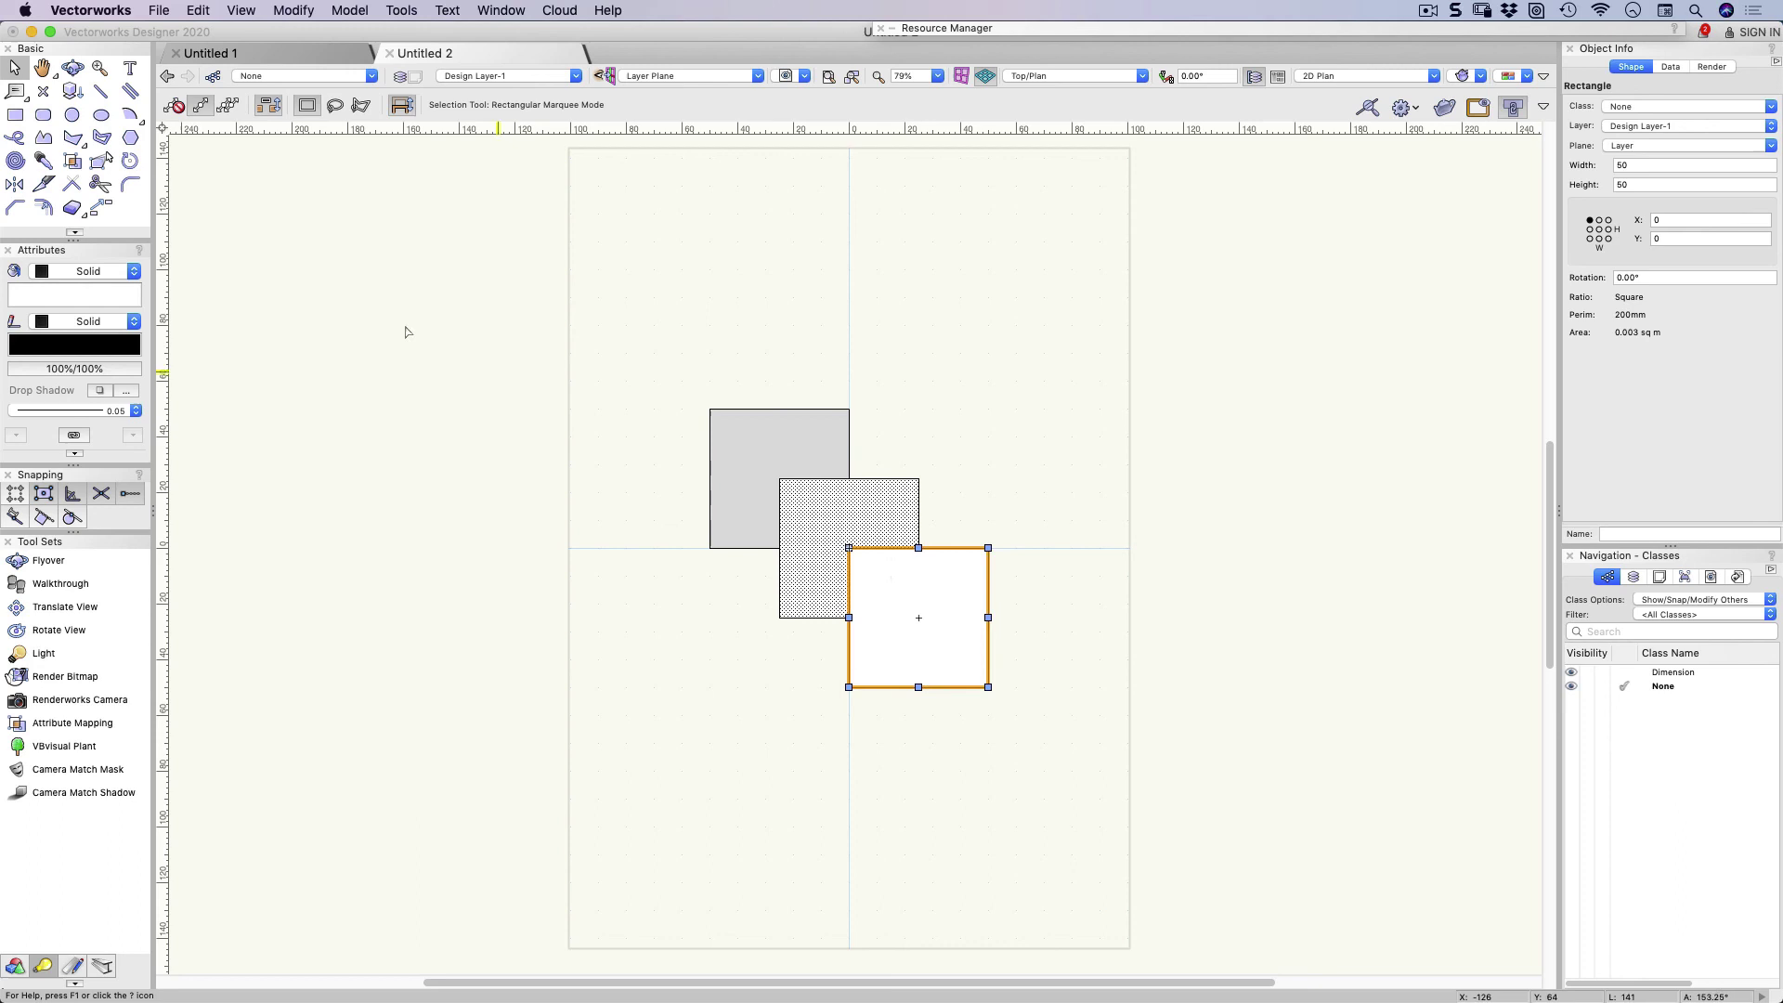
pyautogui.click(125, 272)
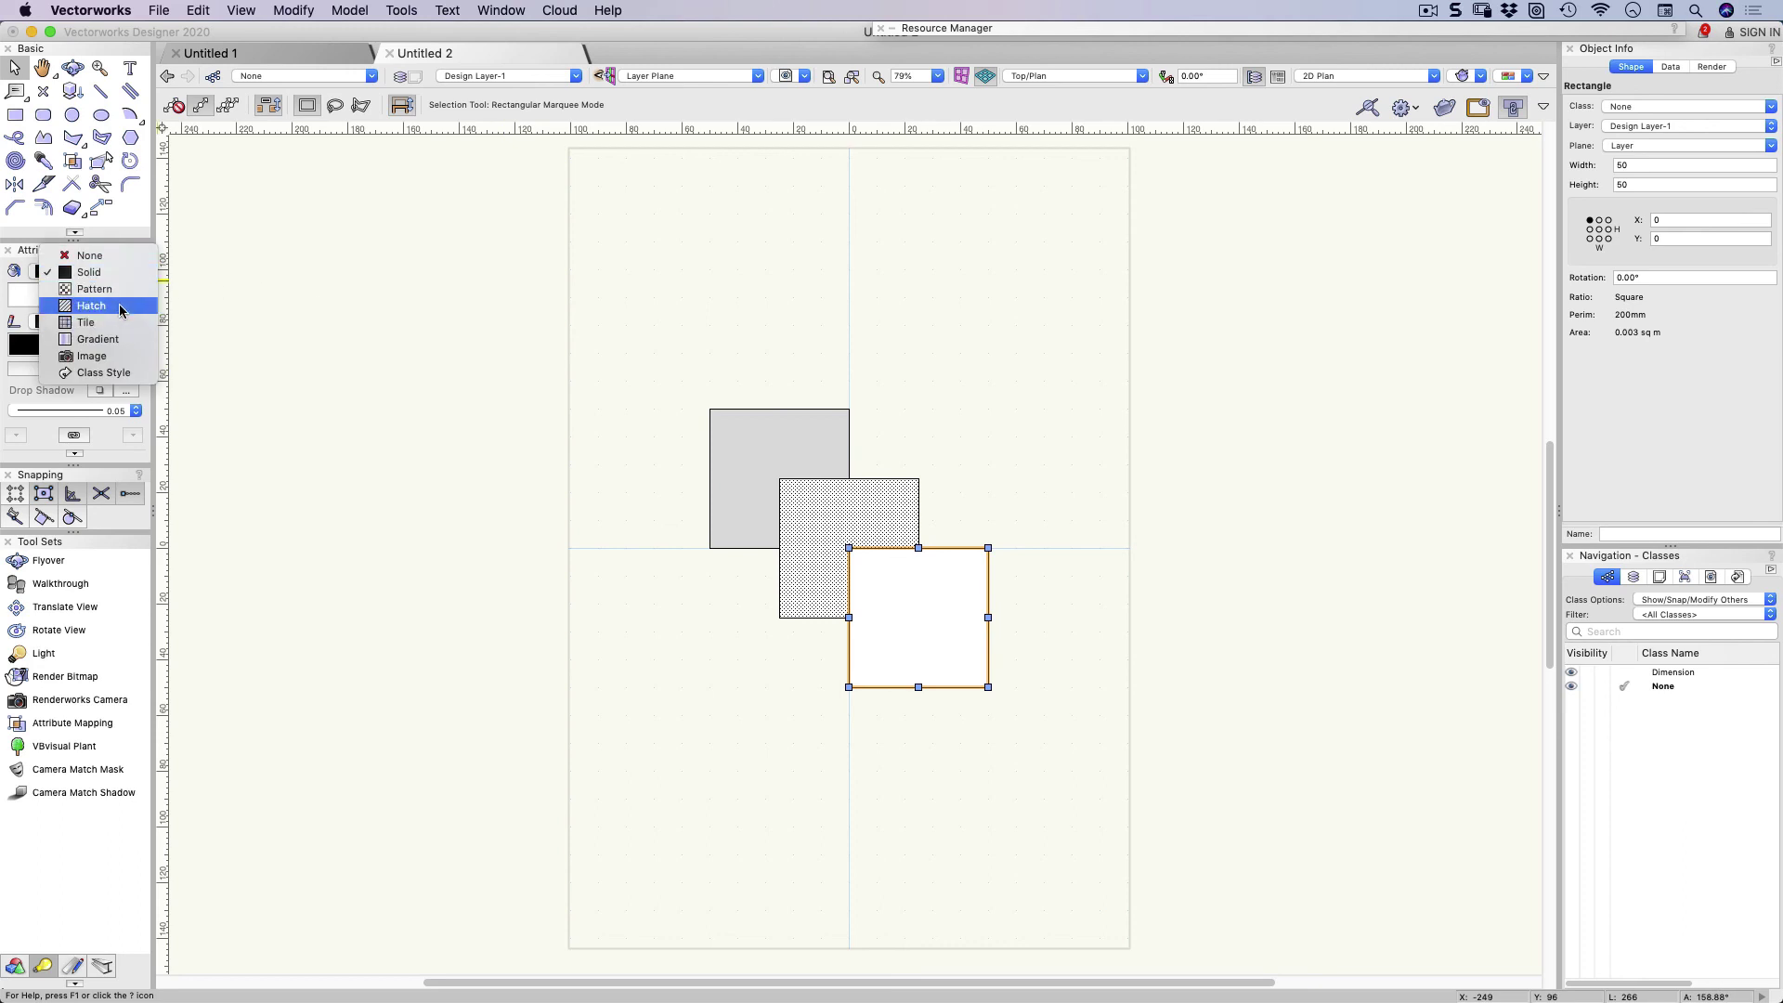
pyautogui.click(121, 310)
pyautogui.click(103, 293)
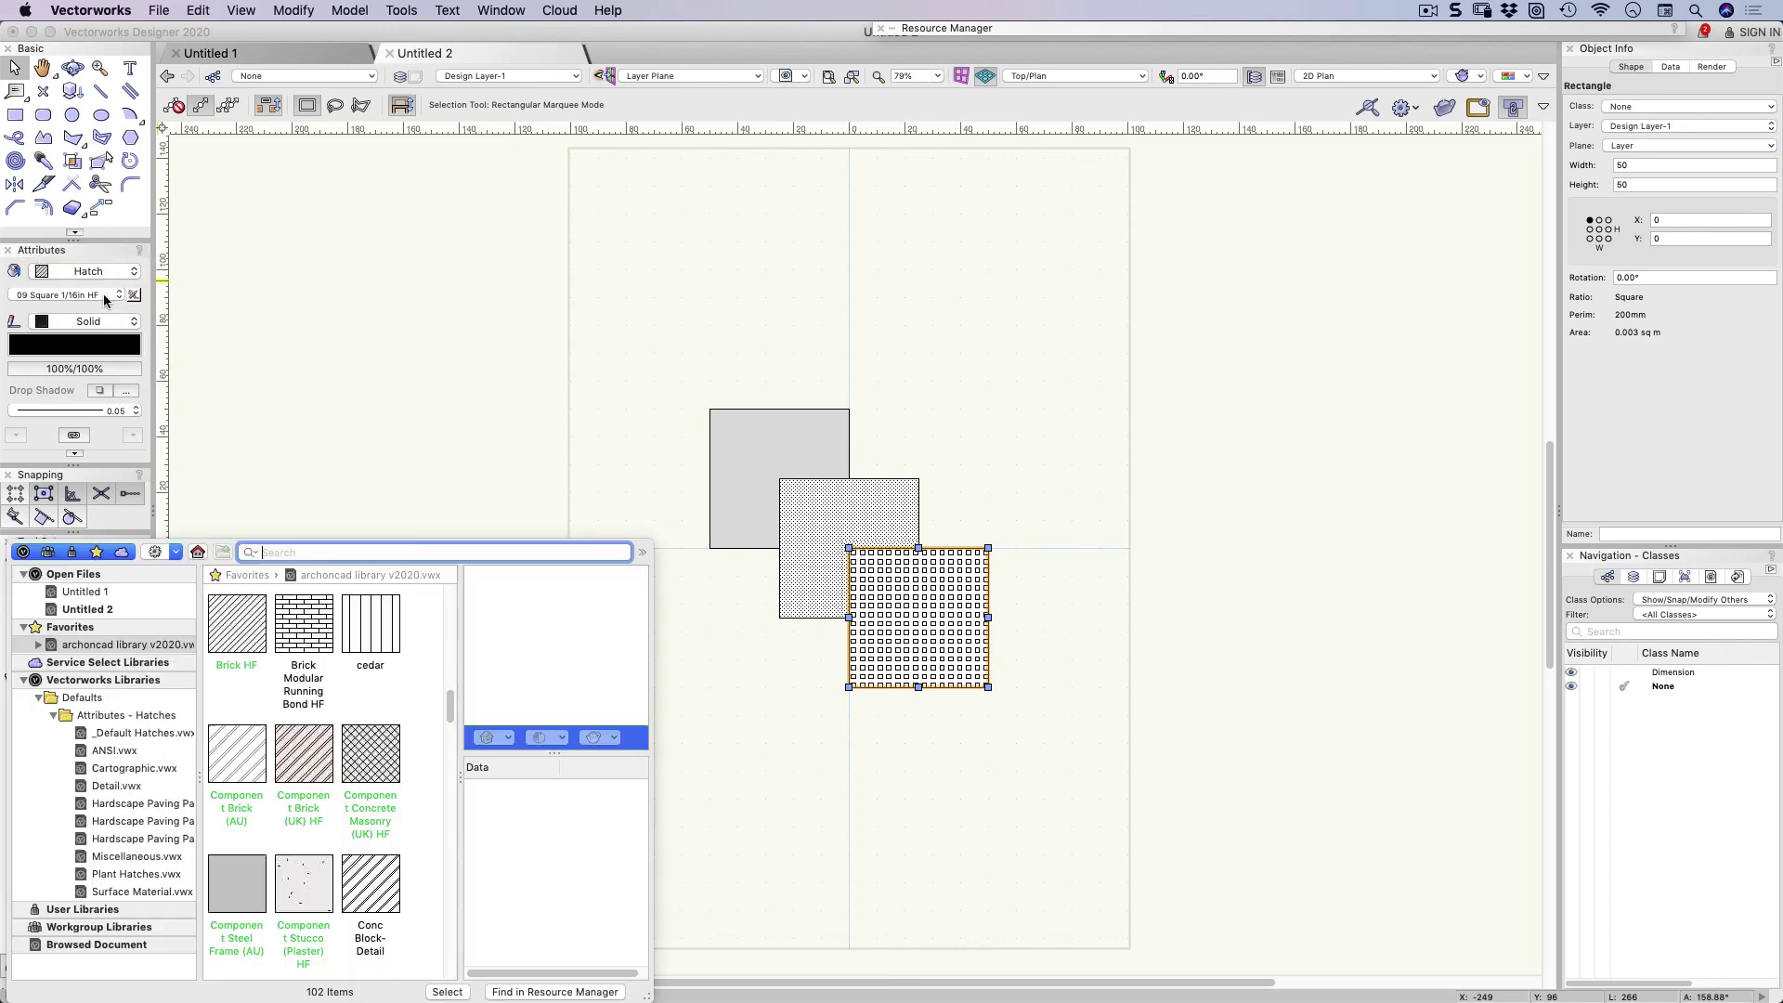
pyautogui.click(249, 759)
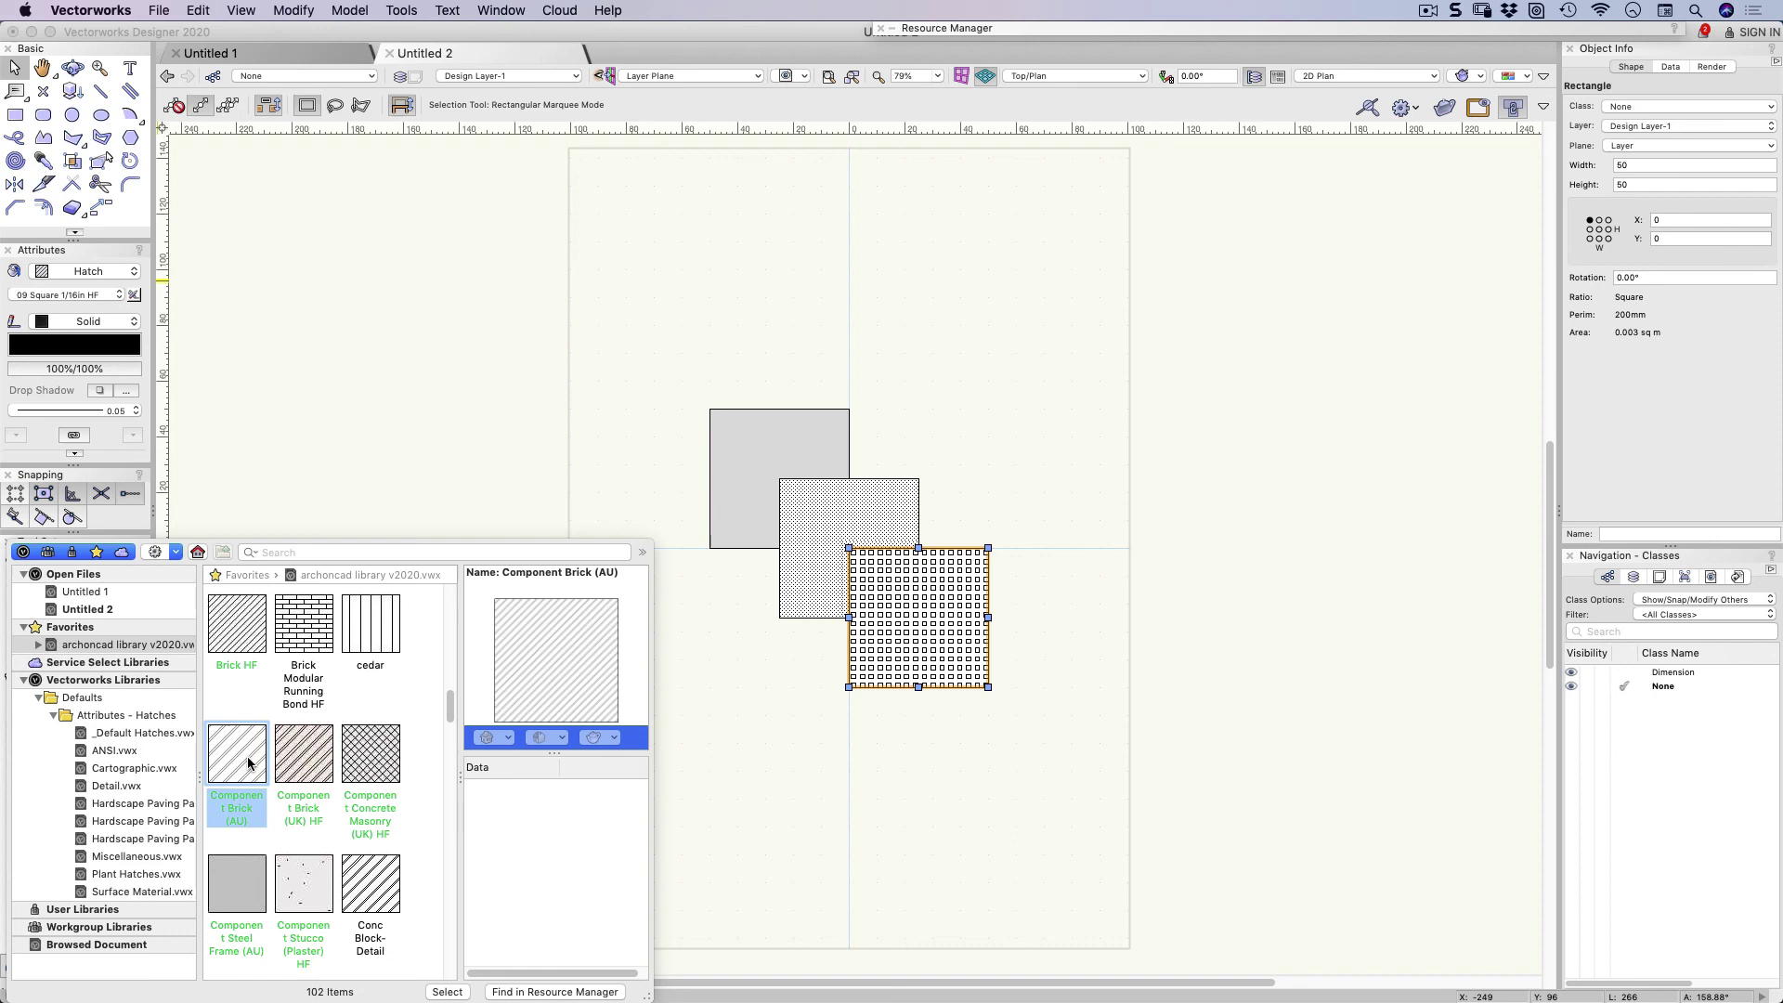
pyautogui.doubleClick(247, 760)
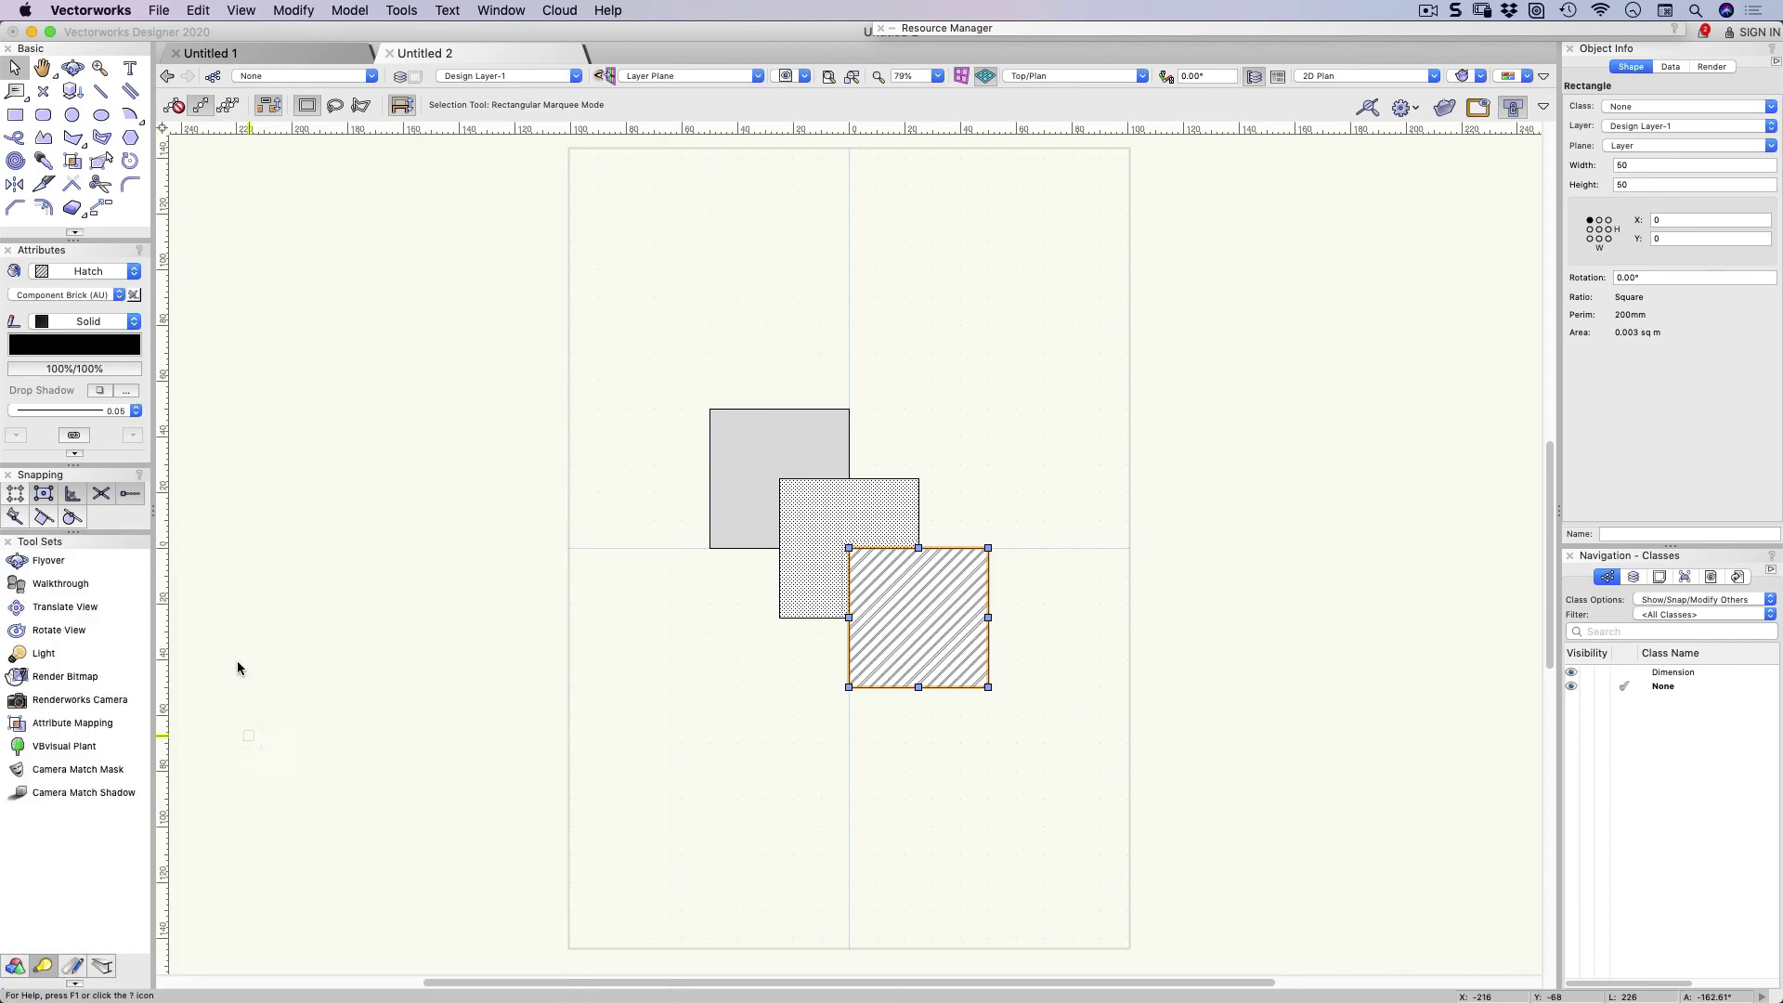
# Change its fill to Tile, then to a brown-to-yellow gradient
pyautogui.click(105, 272)
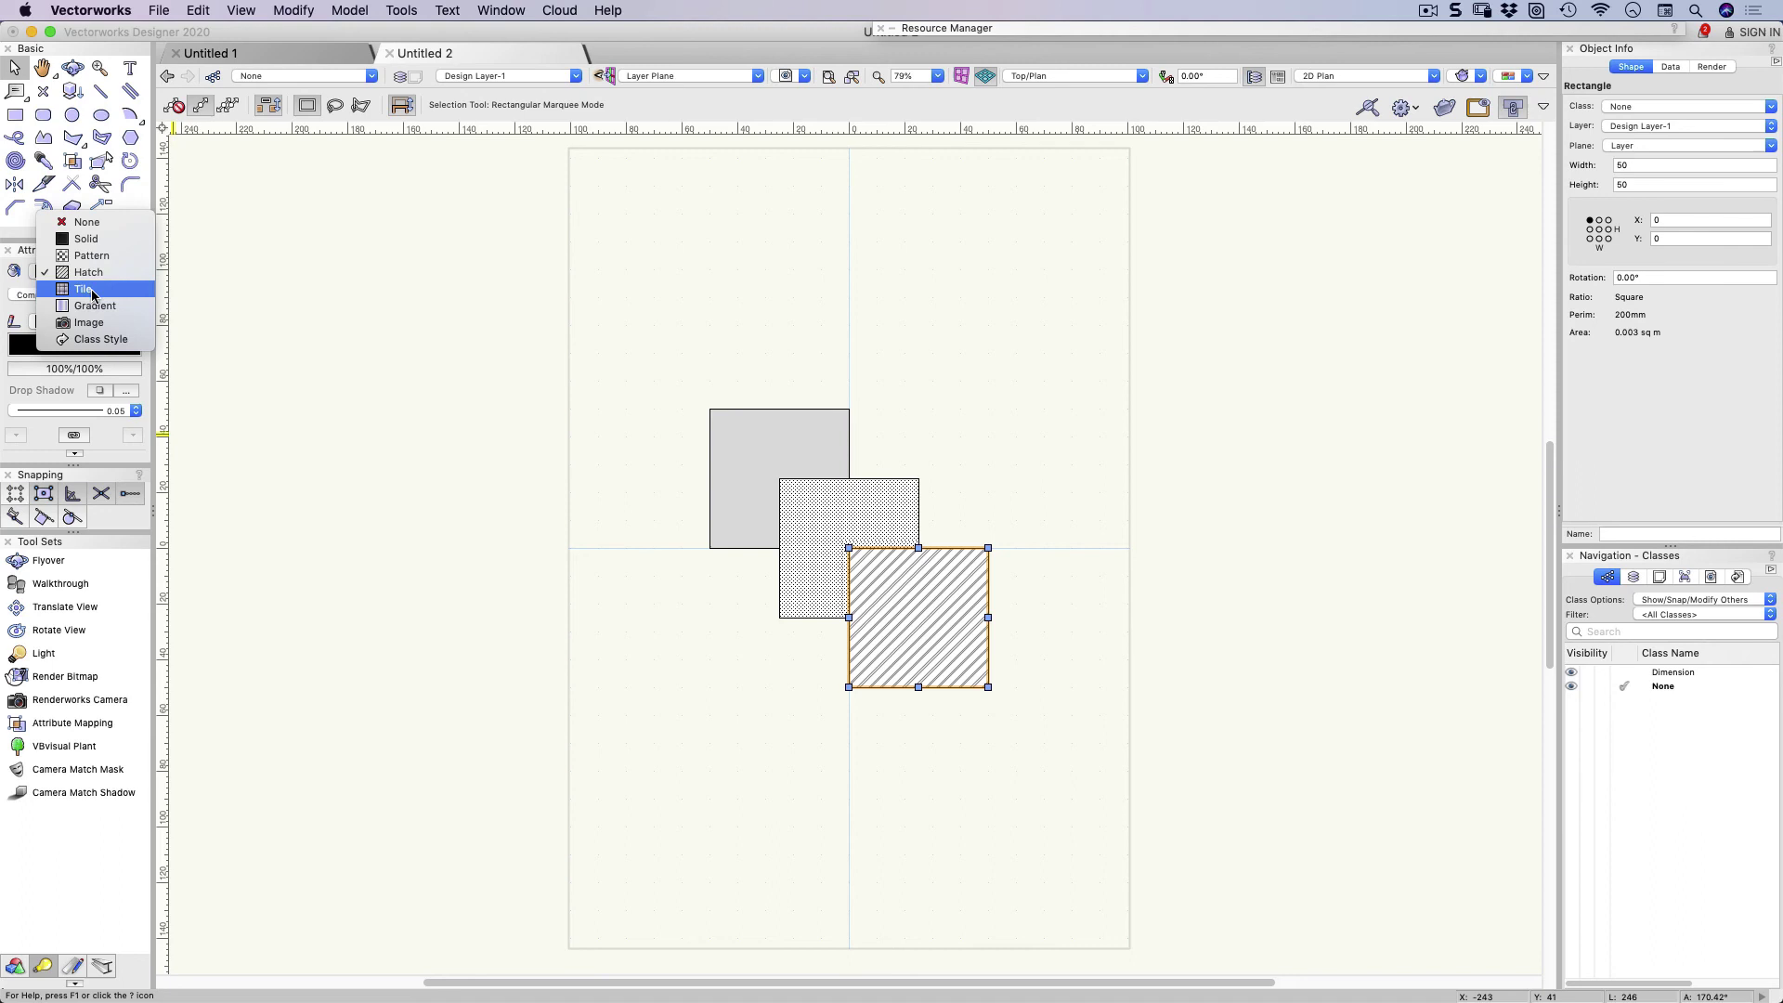
pyautogui.click(95, 290)
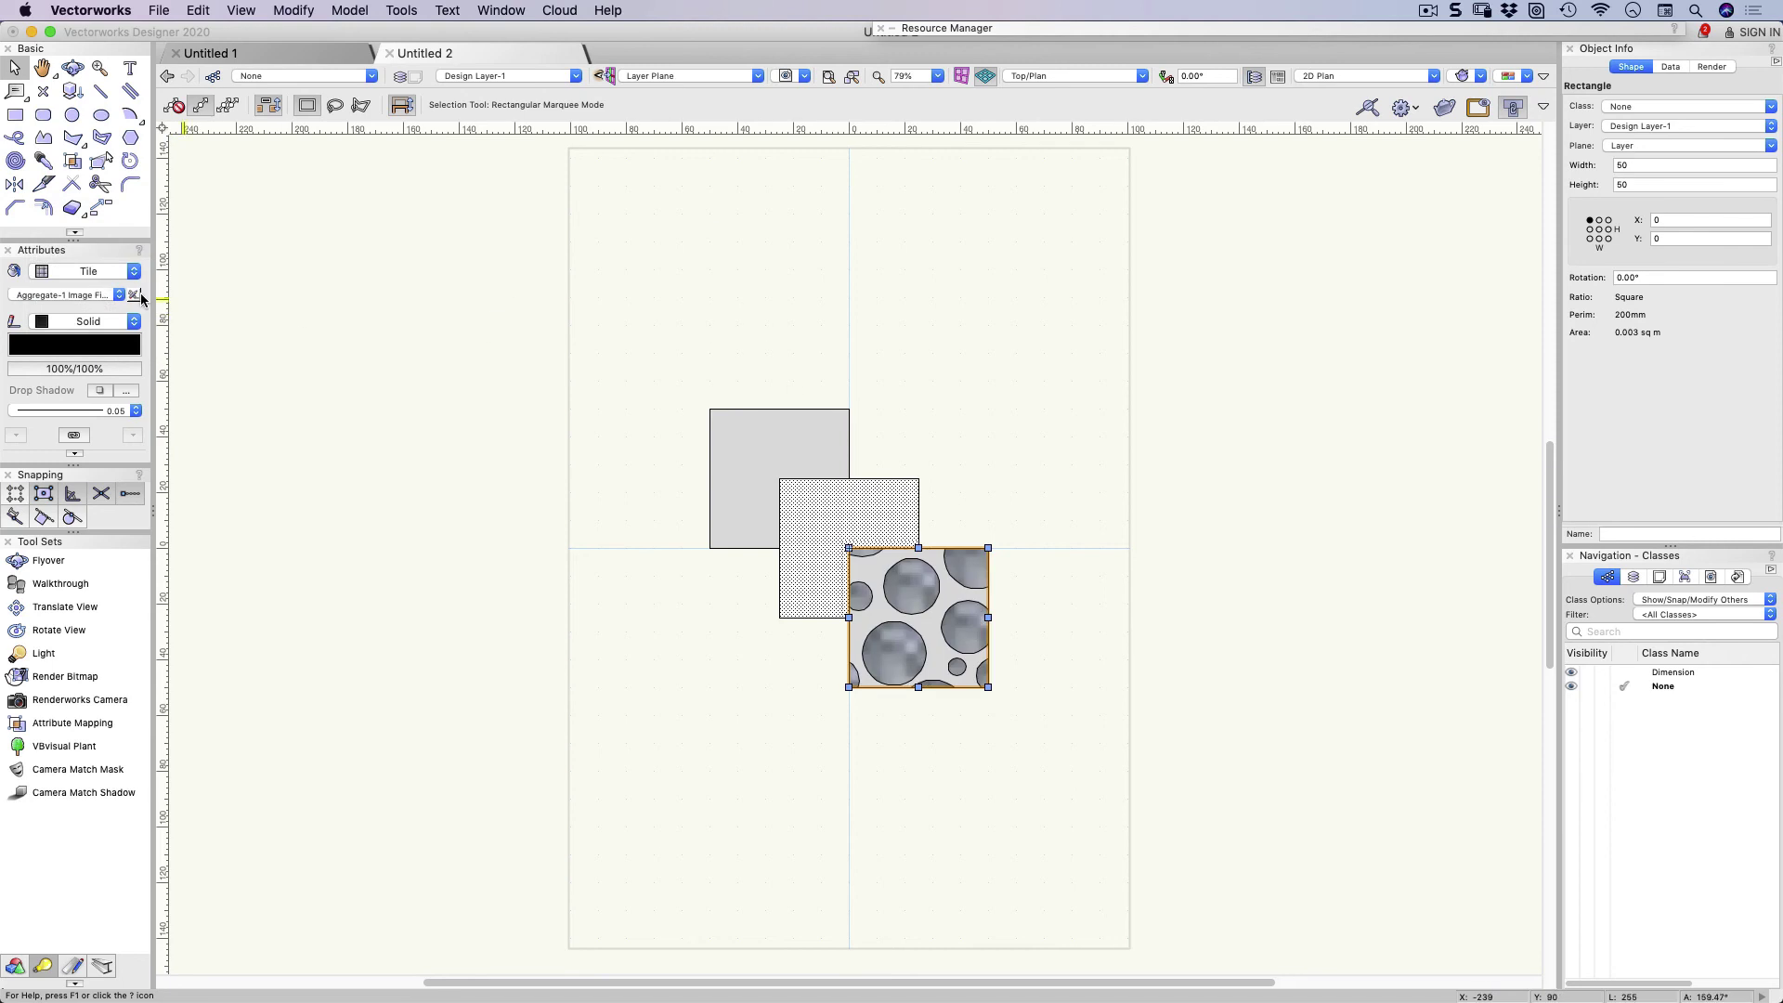
pyautogui.click(116, 274)
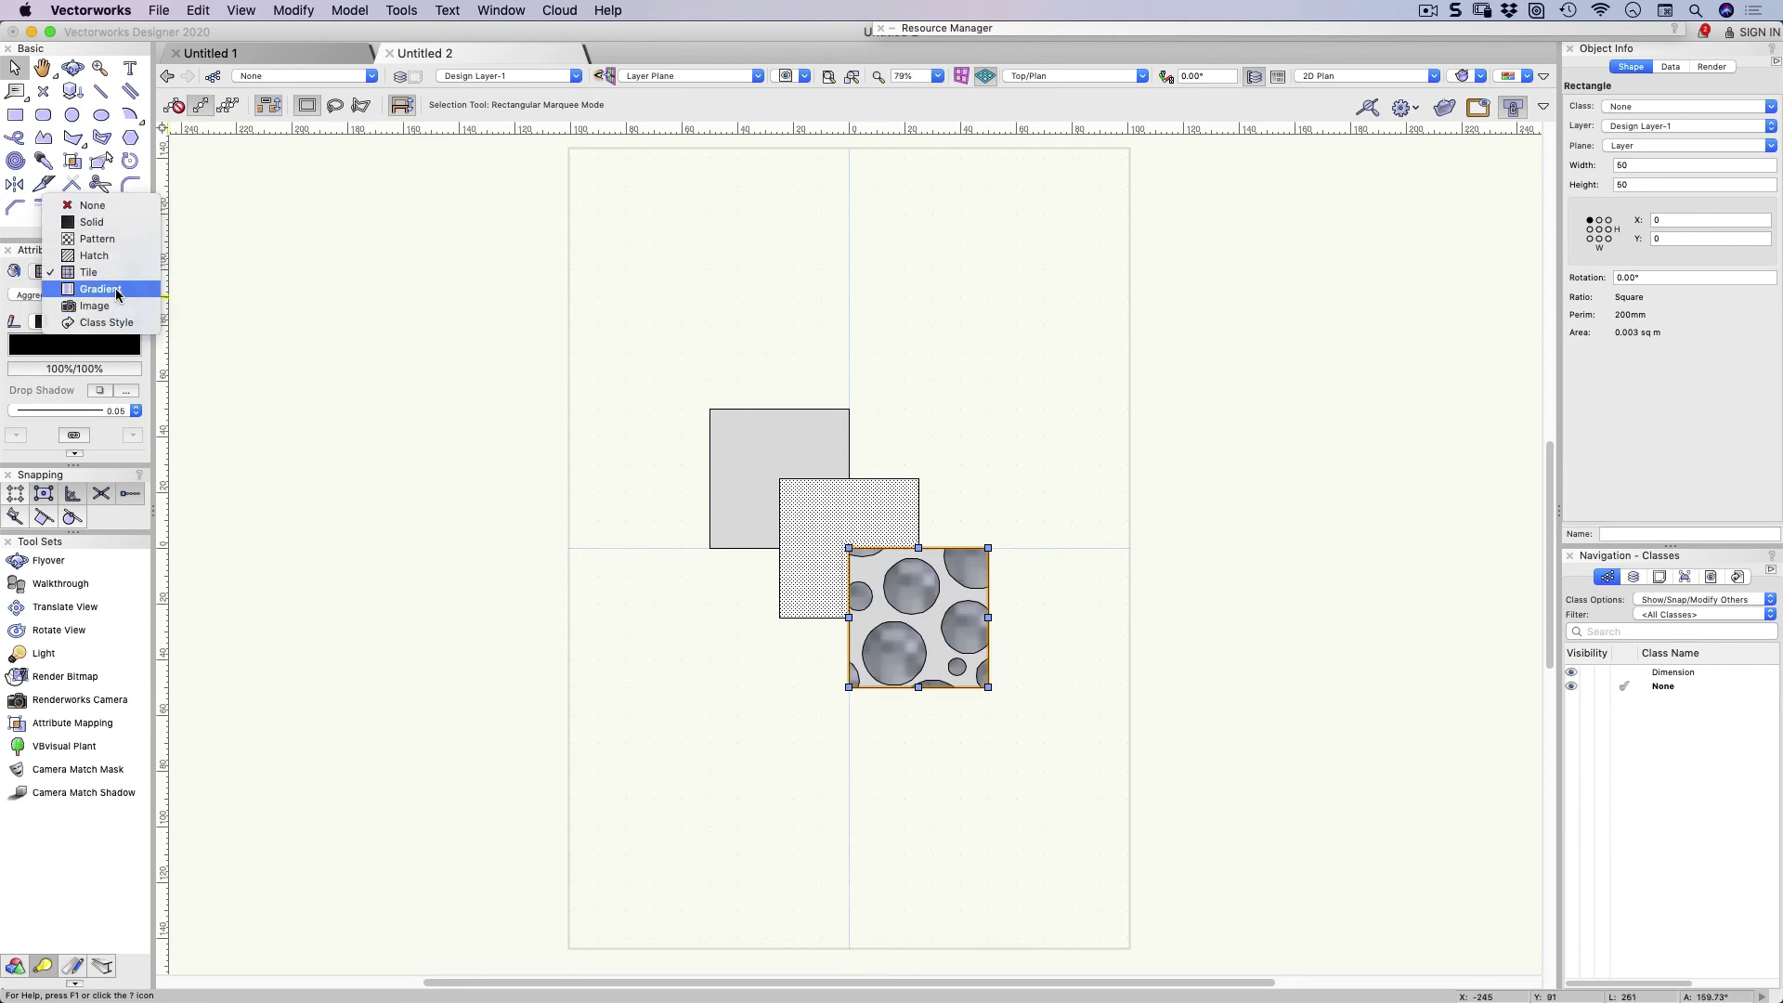
pyautogui.click(117, 290)
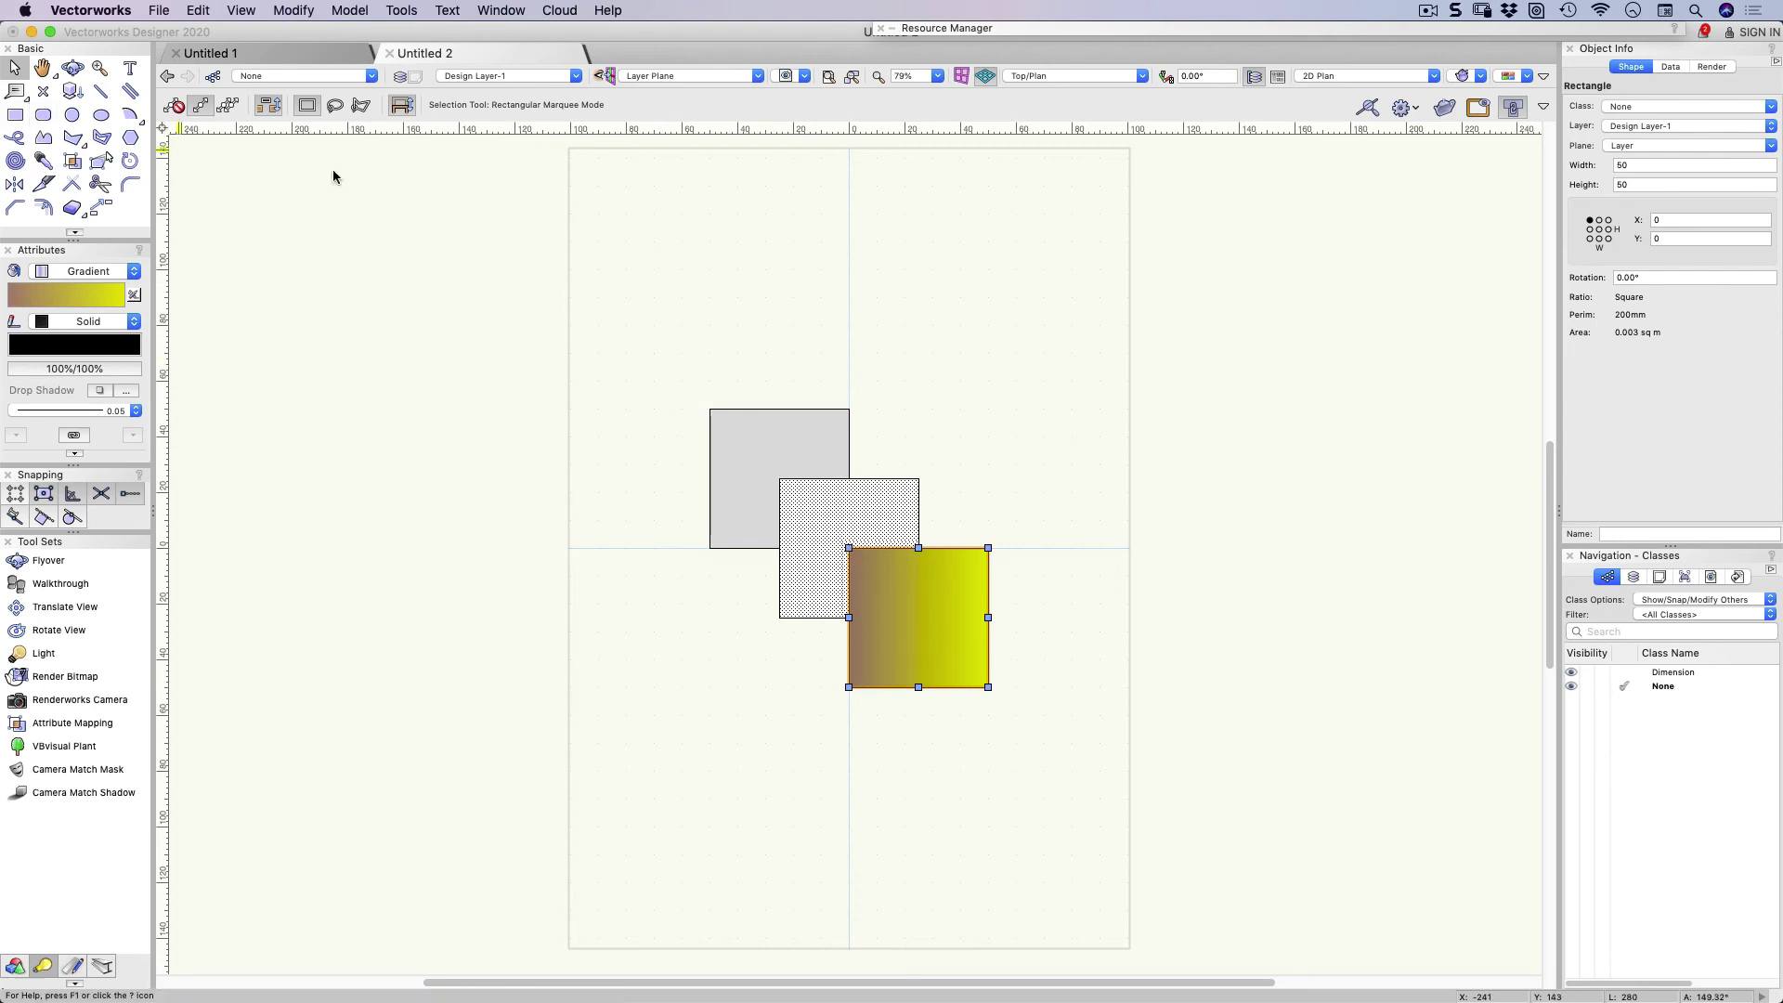
# Draw a 187 × 152 rectangle at the upper right, overlapping the squares
pyautogui.press('4')
pyautogui.click(932, 214)
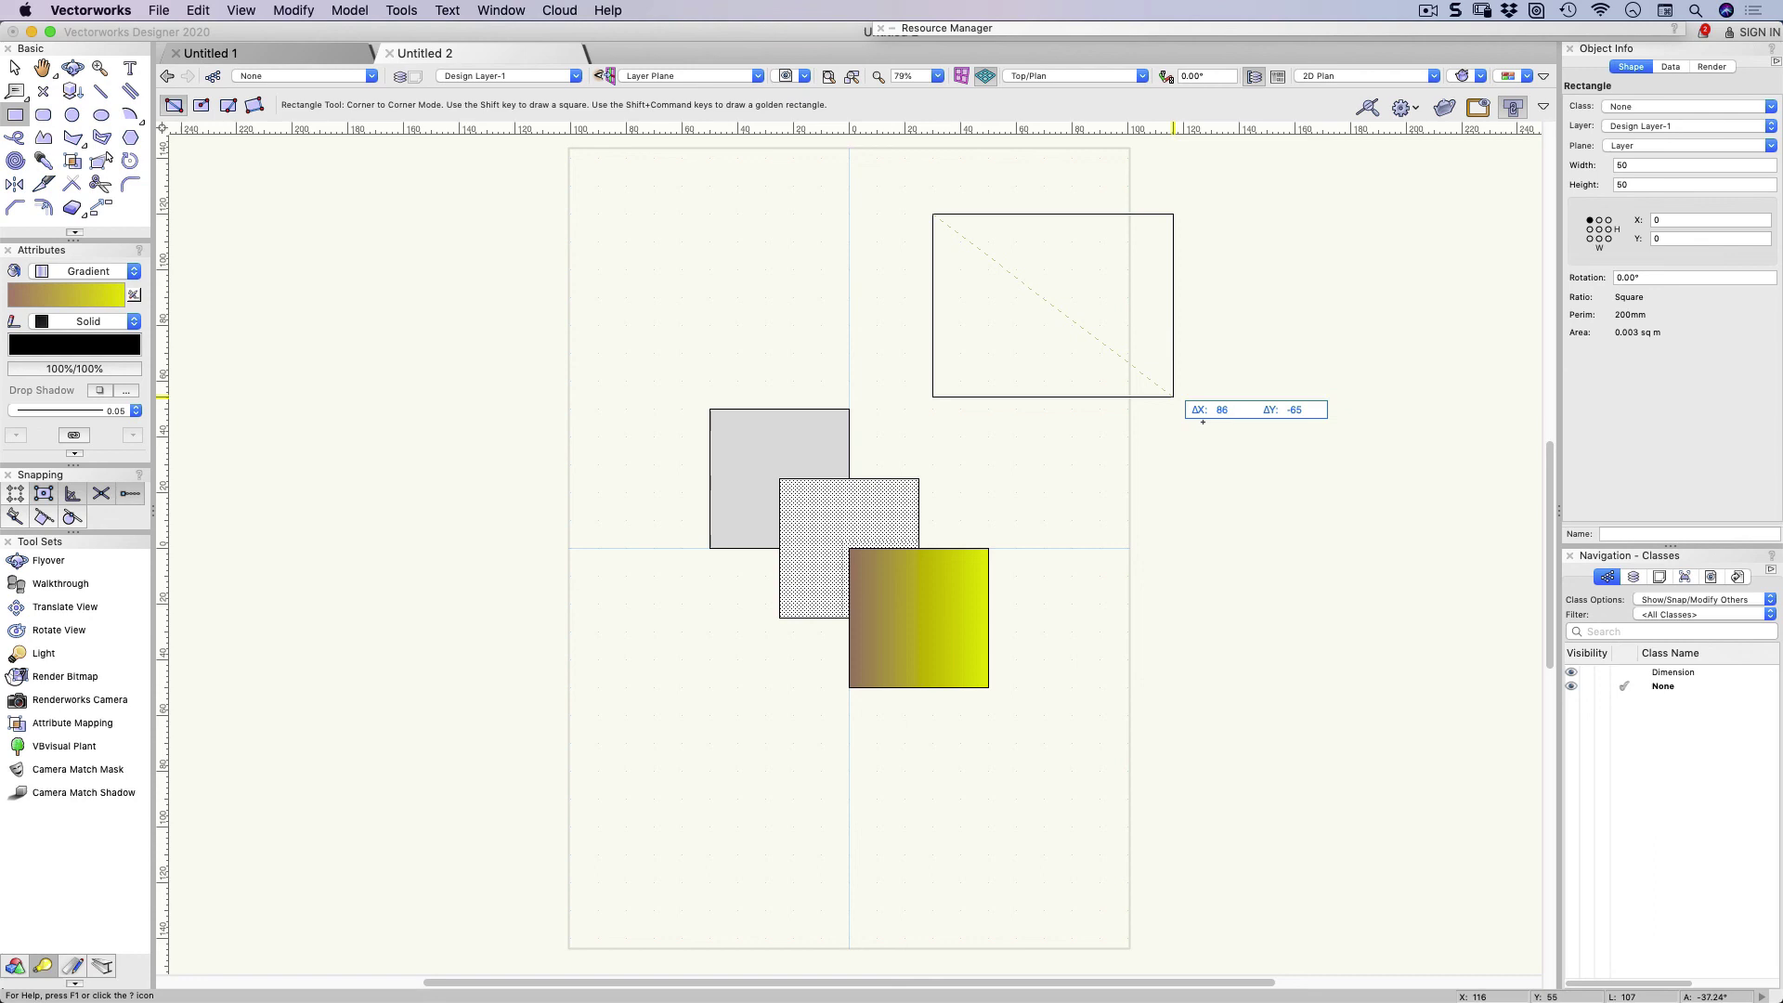
pyautogui.click(1451, 635)
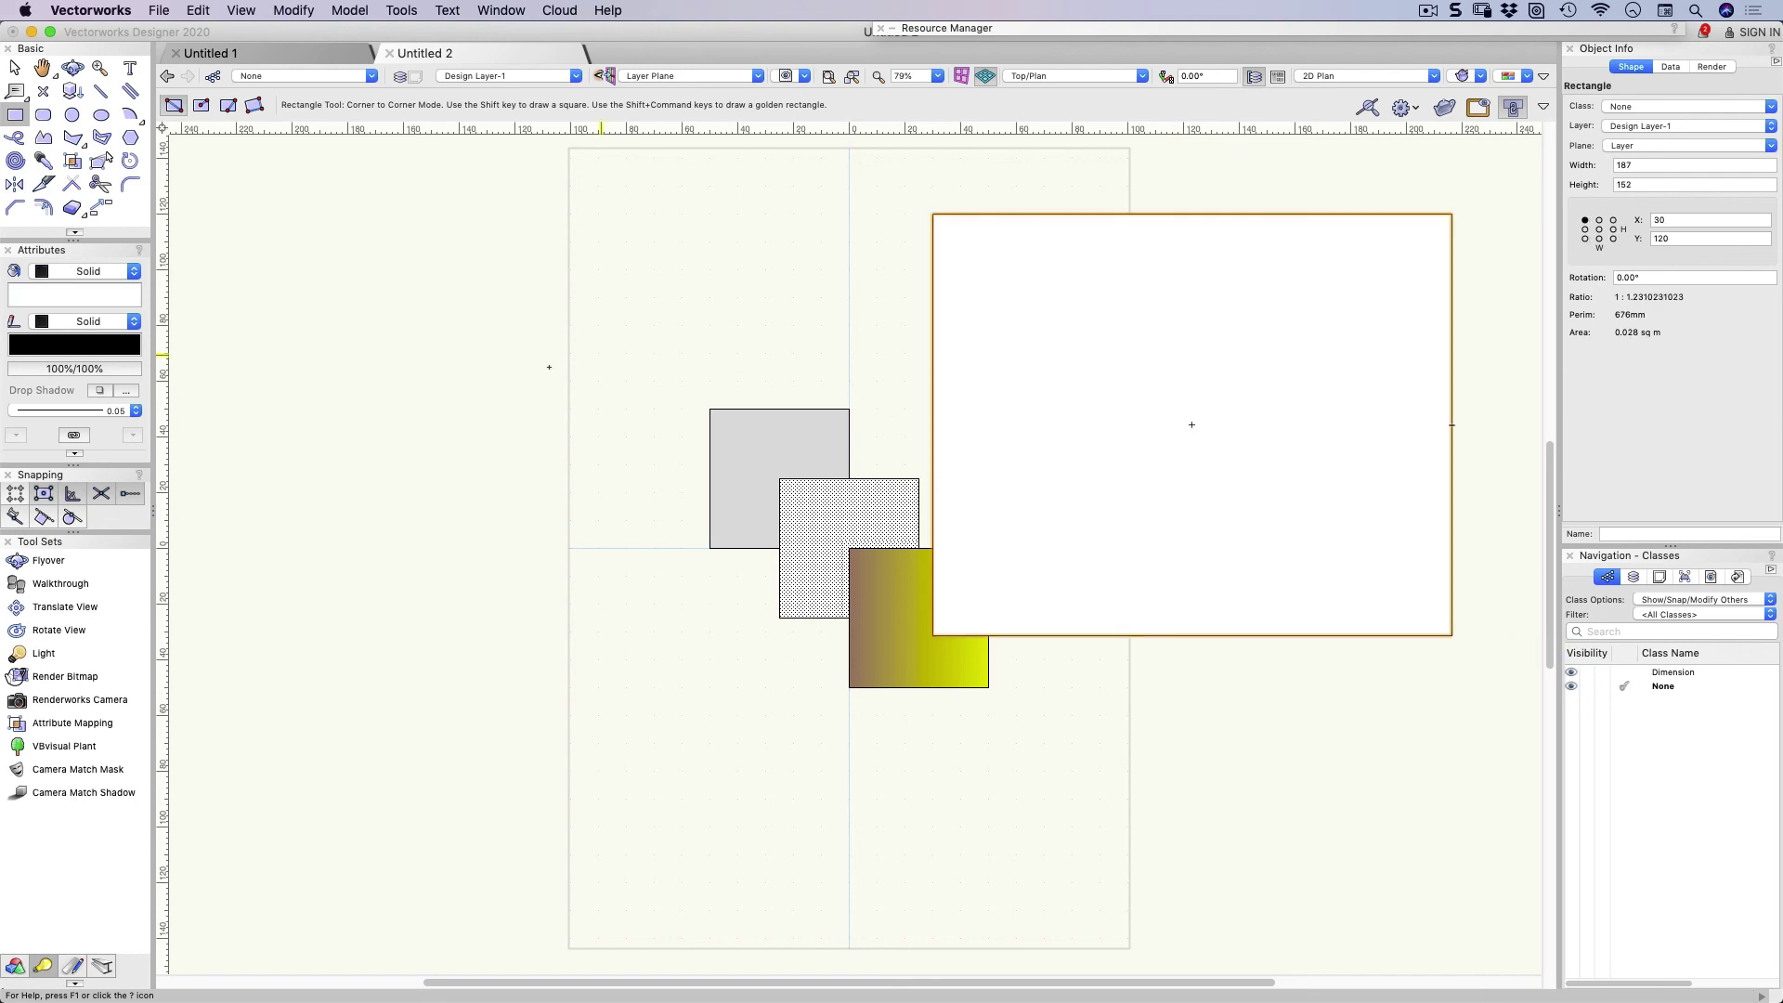
# Try tile and image fills on the new rectangle, then settle on a brown-to-yellow gradient
pyautogui.click(98, 271)
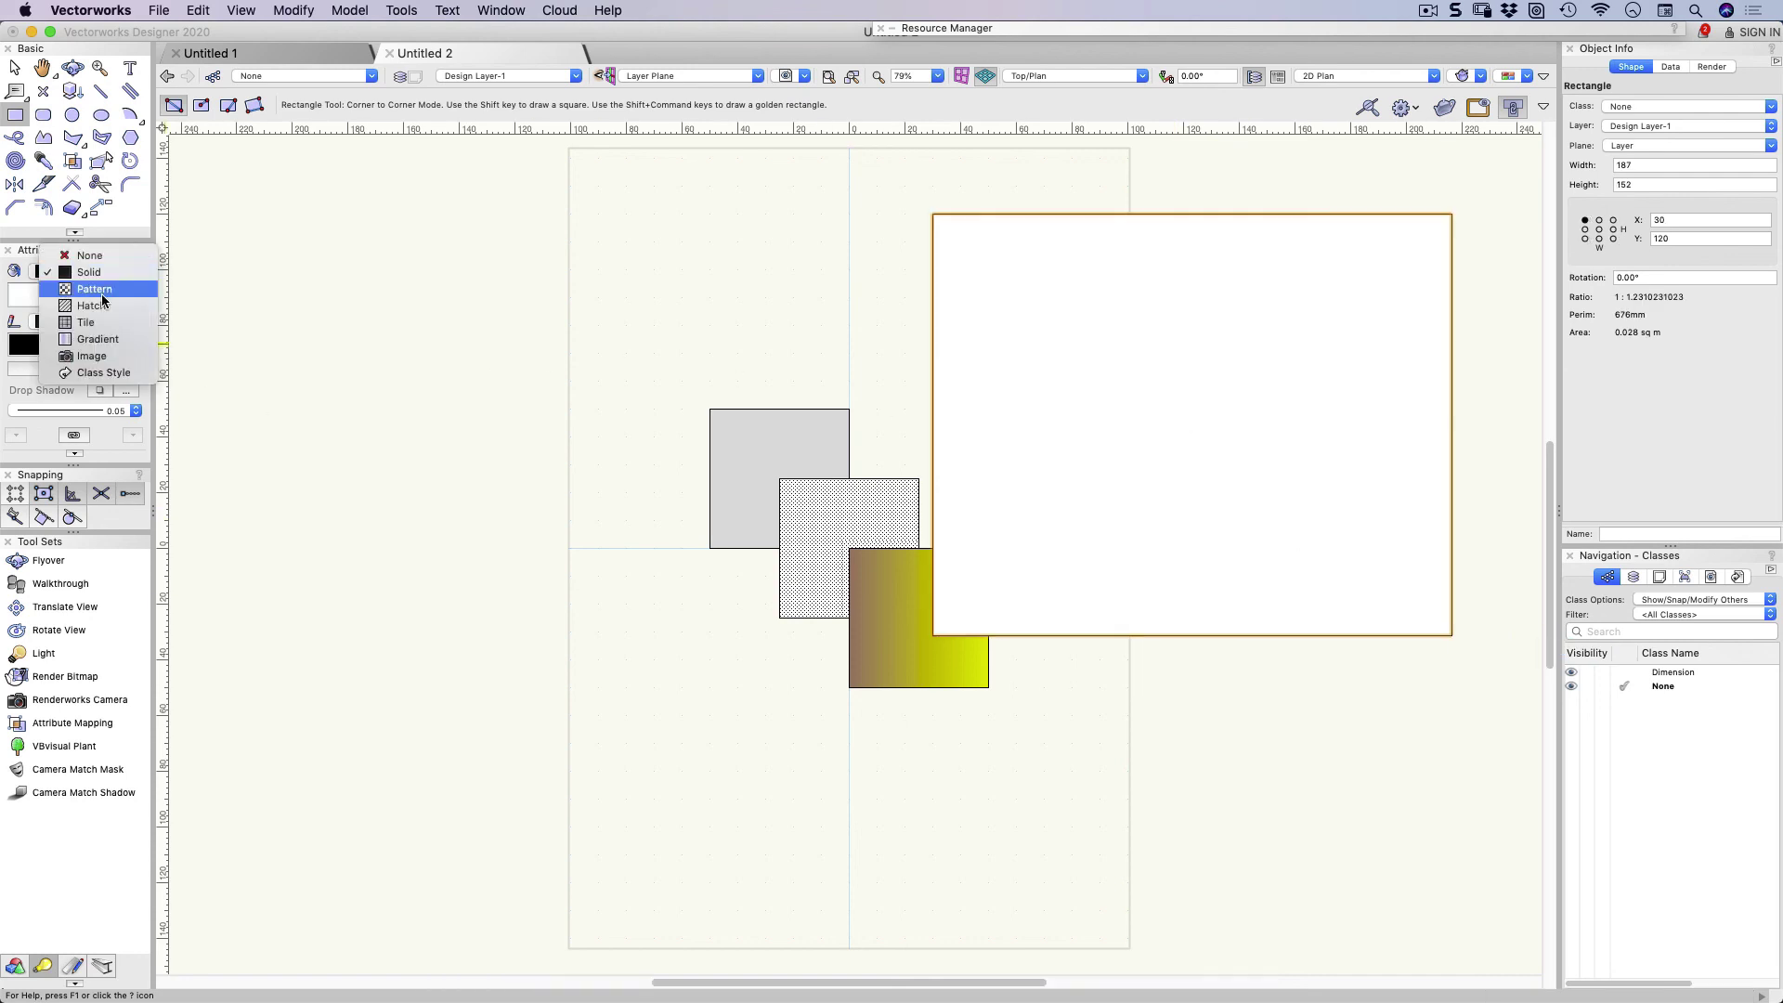
pyautogui.click(99, 324)
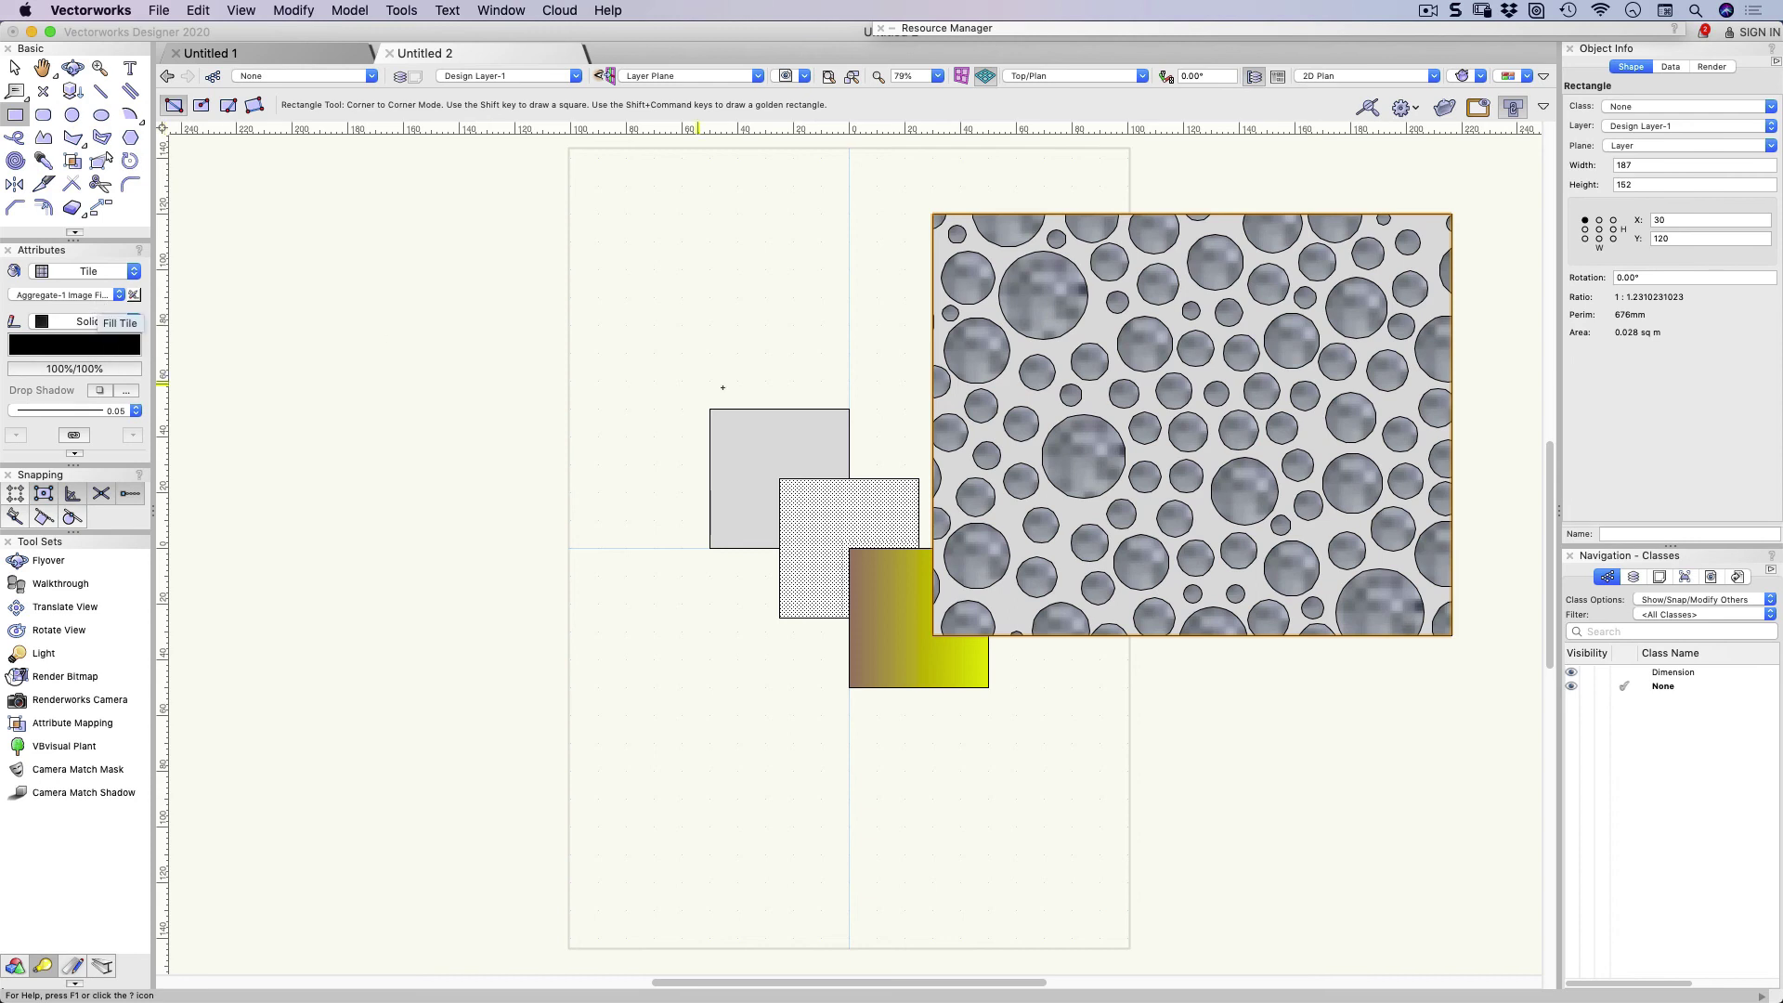
pyautogui.click(133, 271)
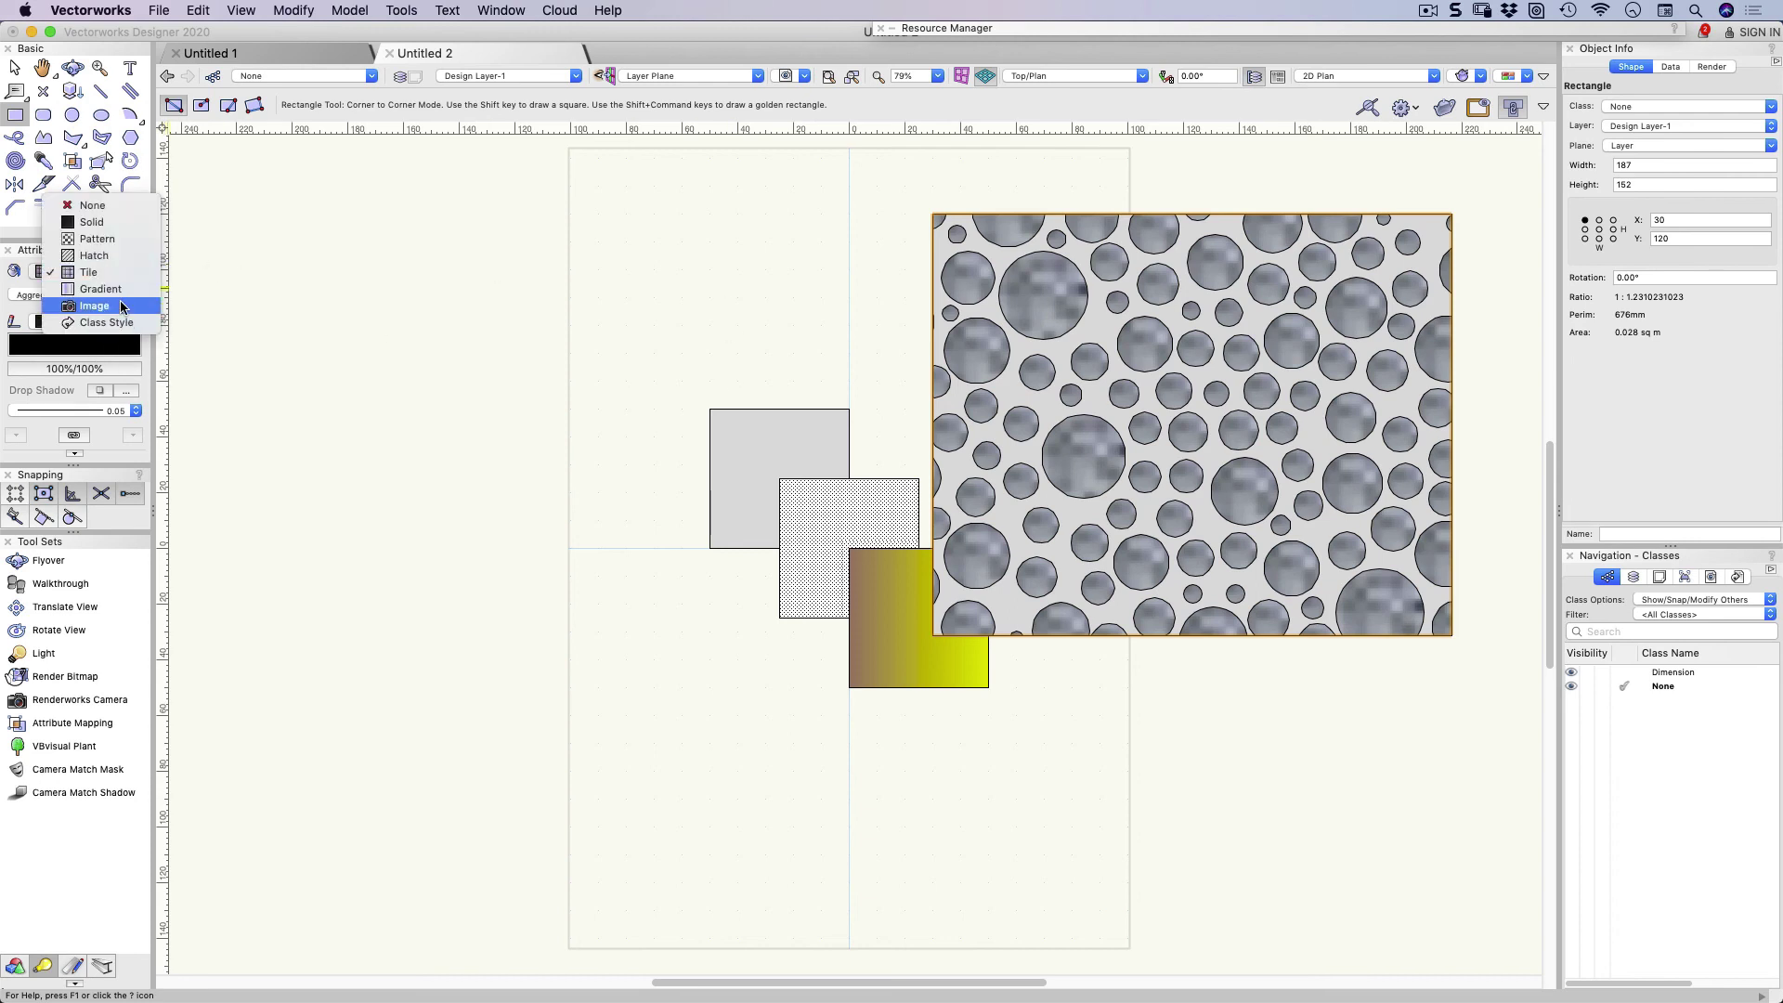
pyautogui.click(120, 293)
pyautogui.click(115, 295)
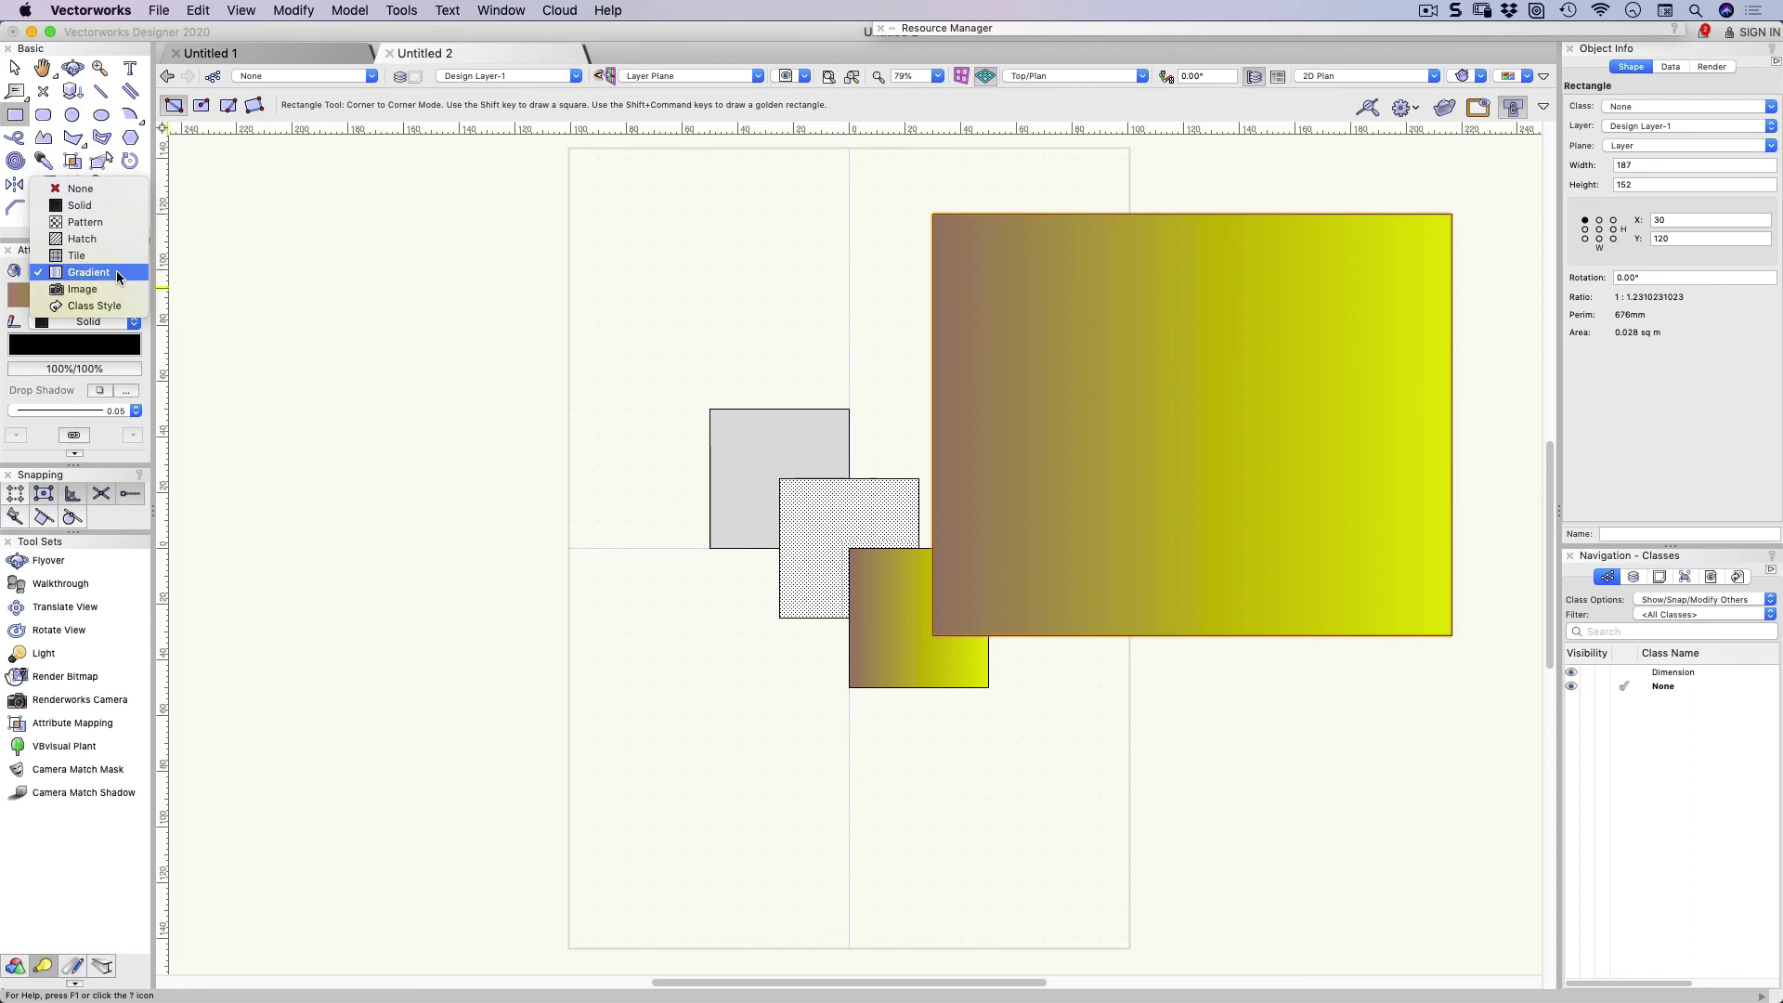
pyautogui.click(110, 293)
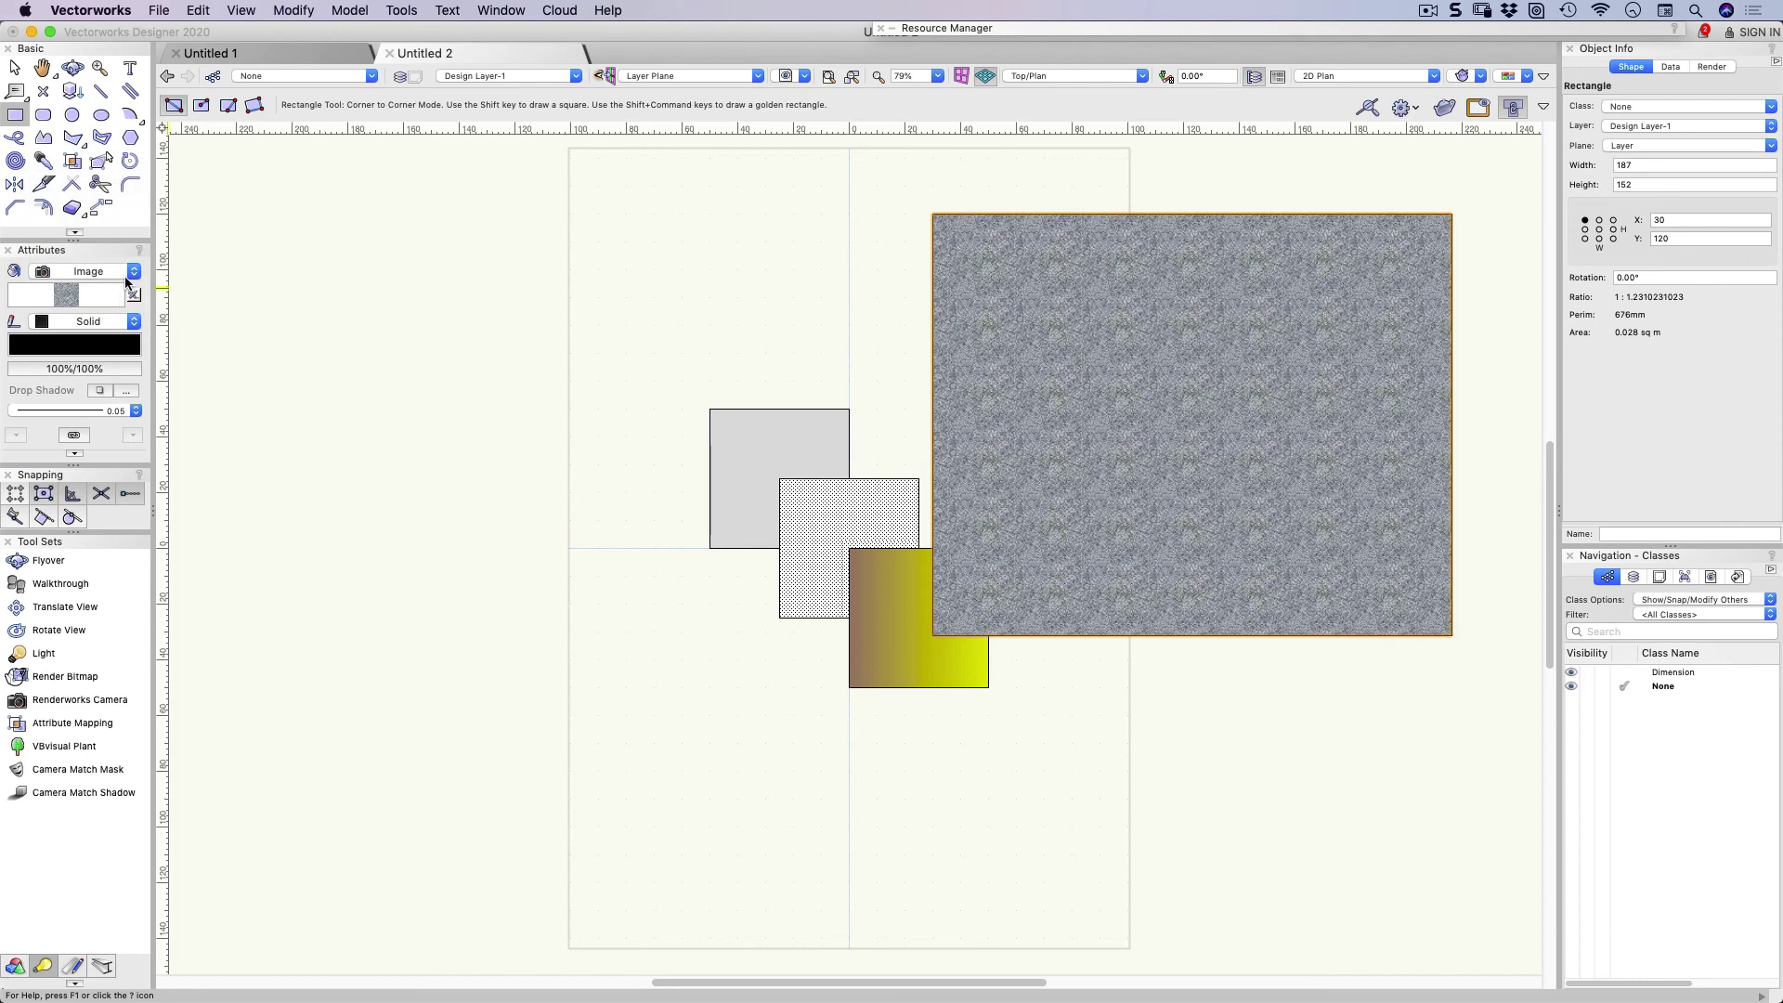
pyautogui.click(130, 271)
pyautogui.click(119, 254)
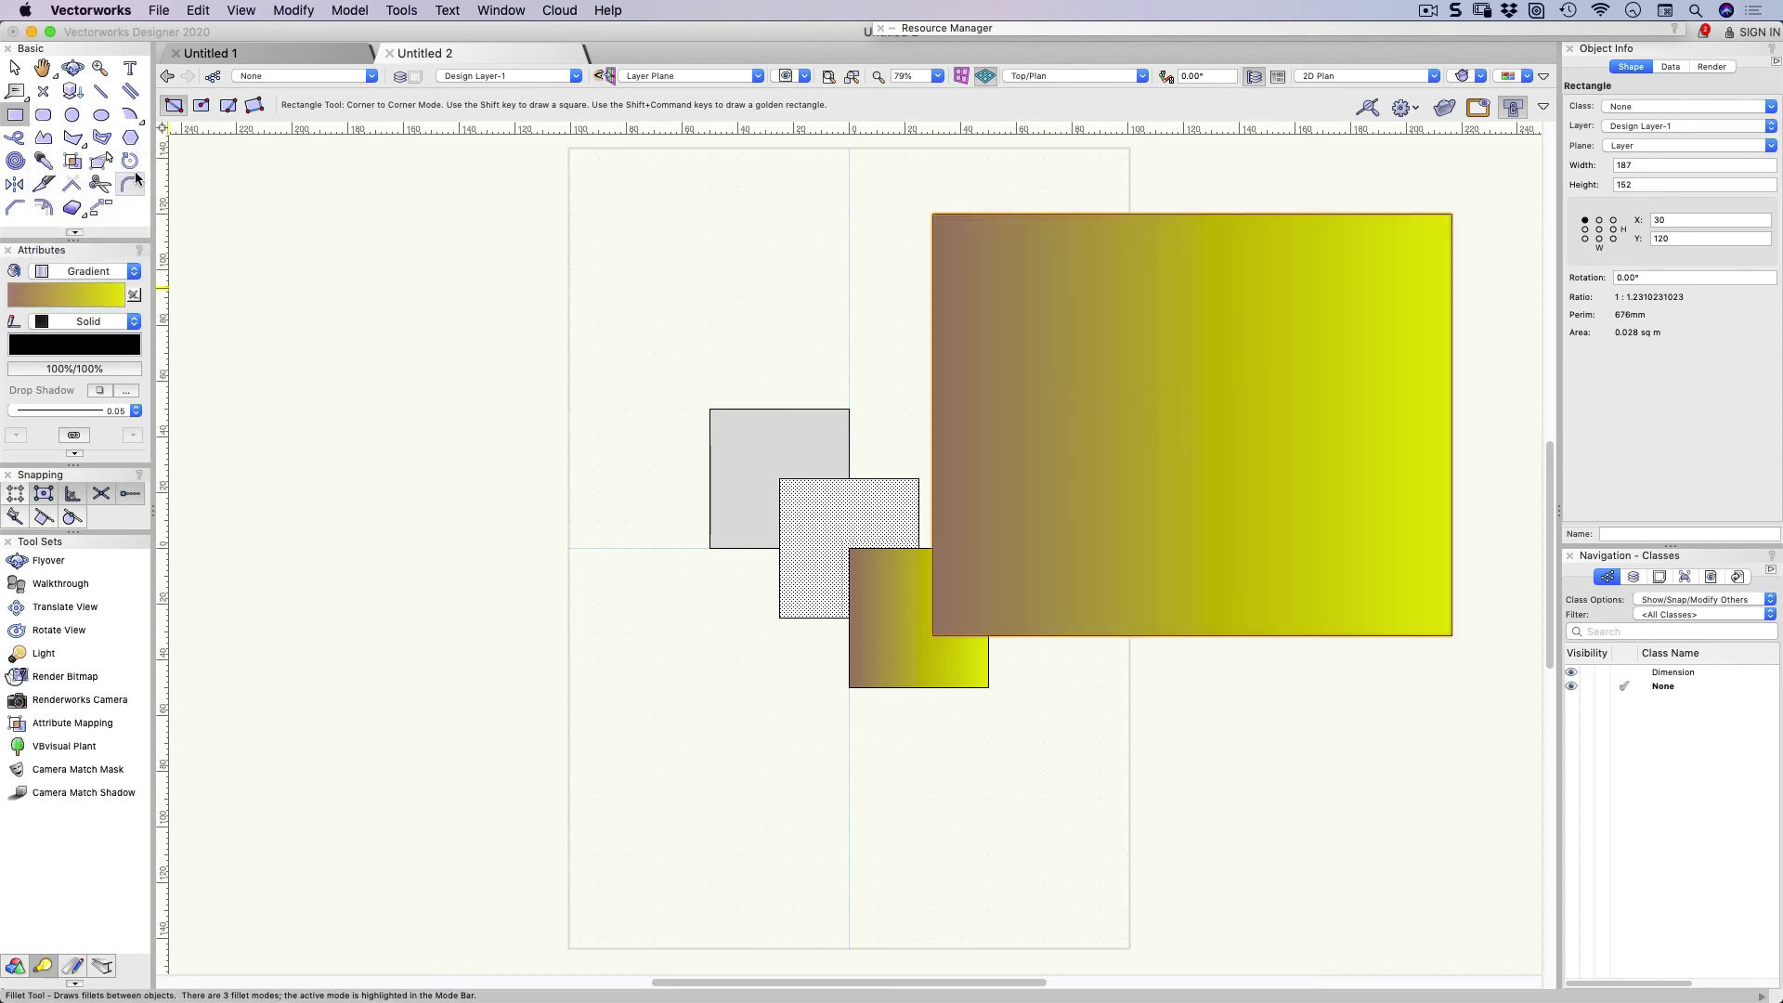
# With Attribute Mapping, drag the gradient's start and end handles inward into the rectangle's left half
pyautogui.click(72, 163)
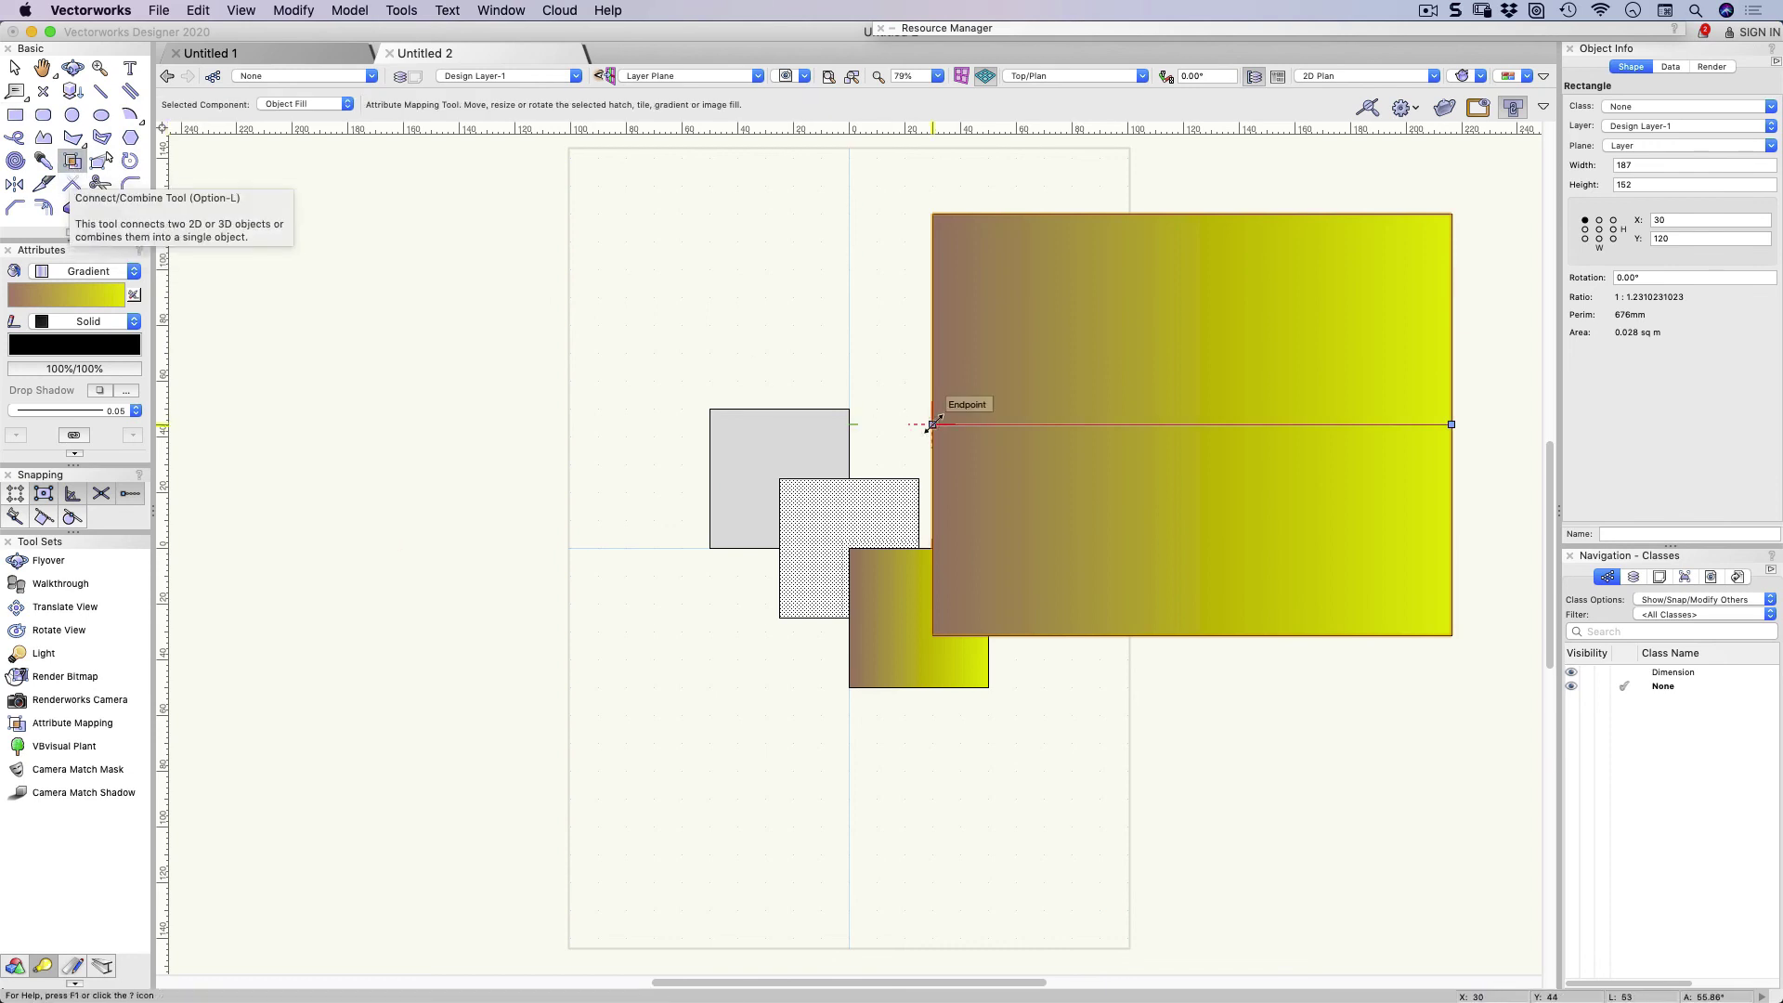
pyautogui.moveTo(933, 424); pyautogui.dragTo(1046, 424)
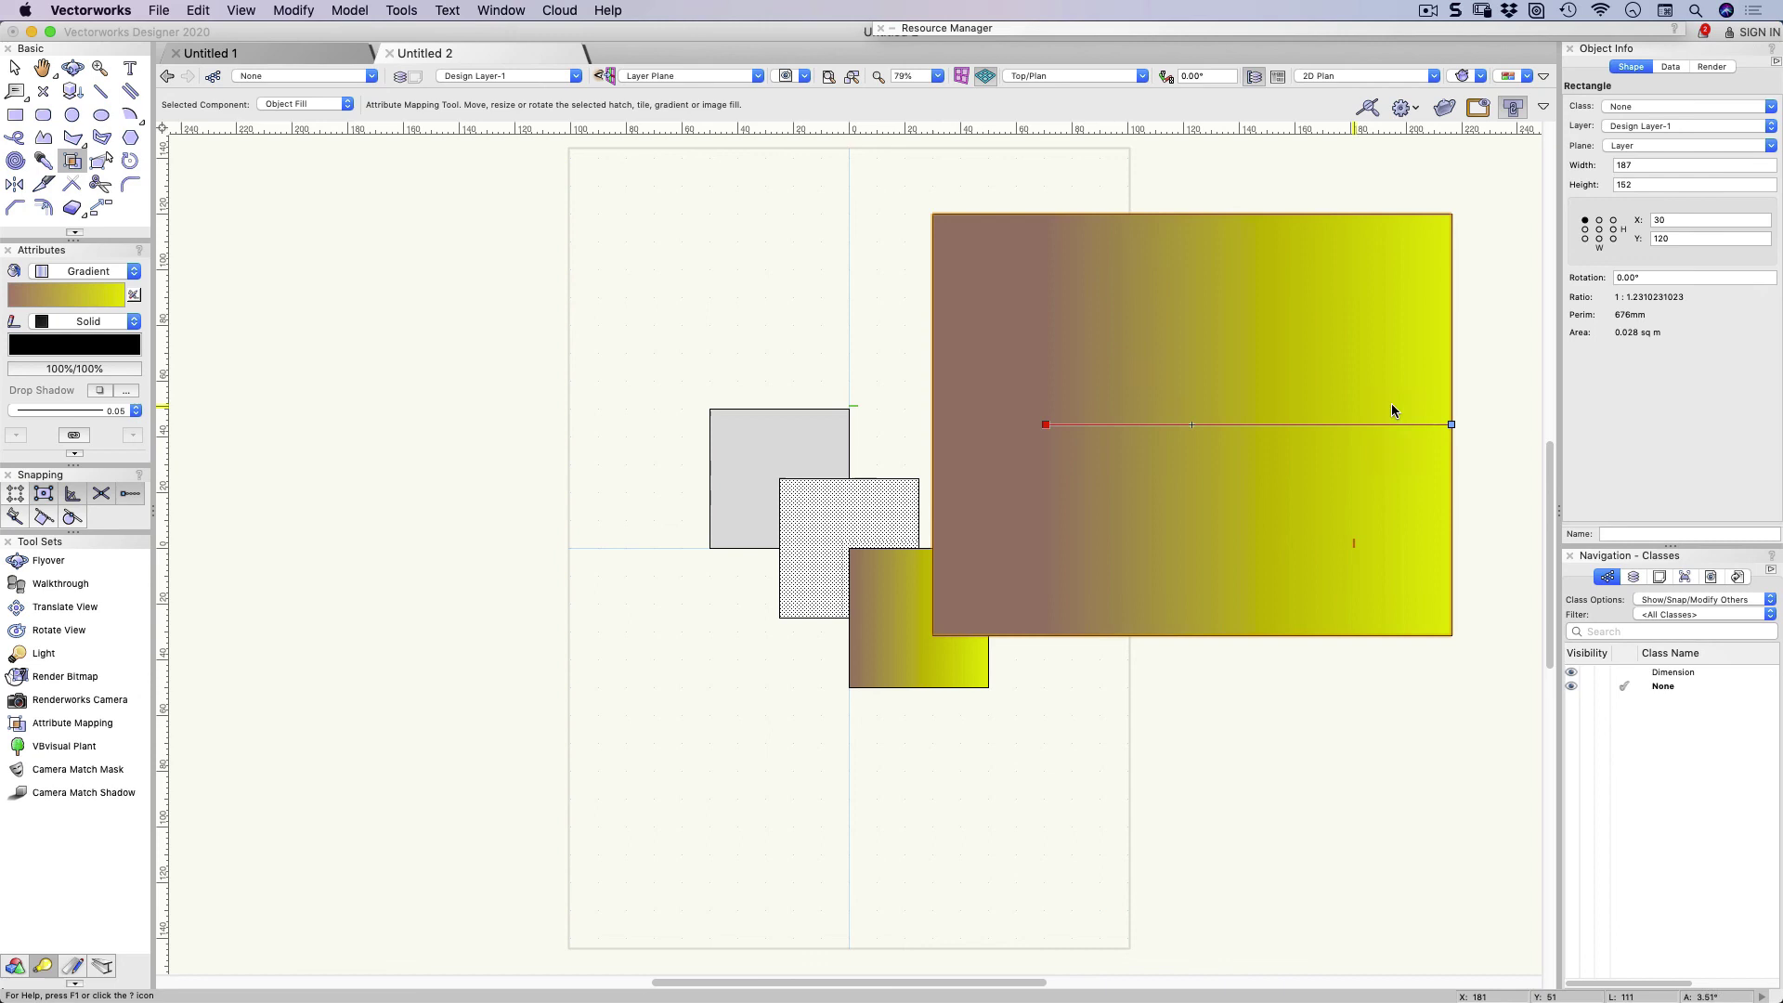
pyautogui.moveTo(1450, 423); pyautogui.dragTo(1232, 424)
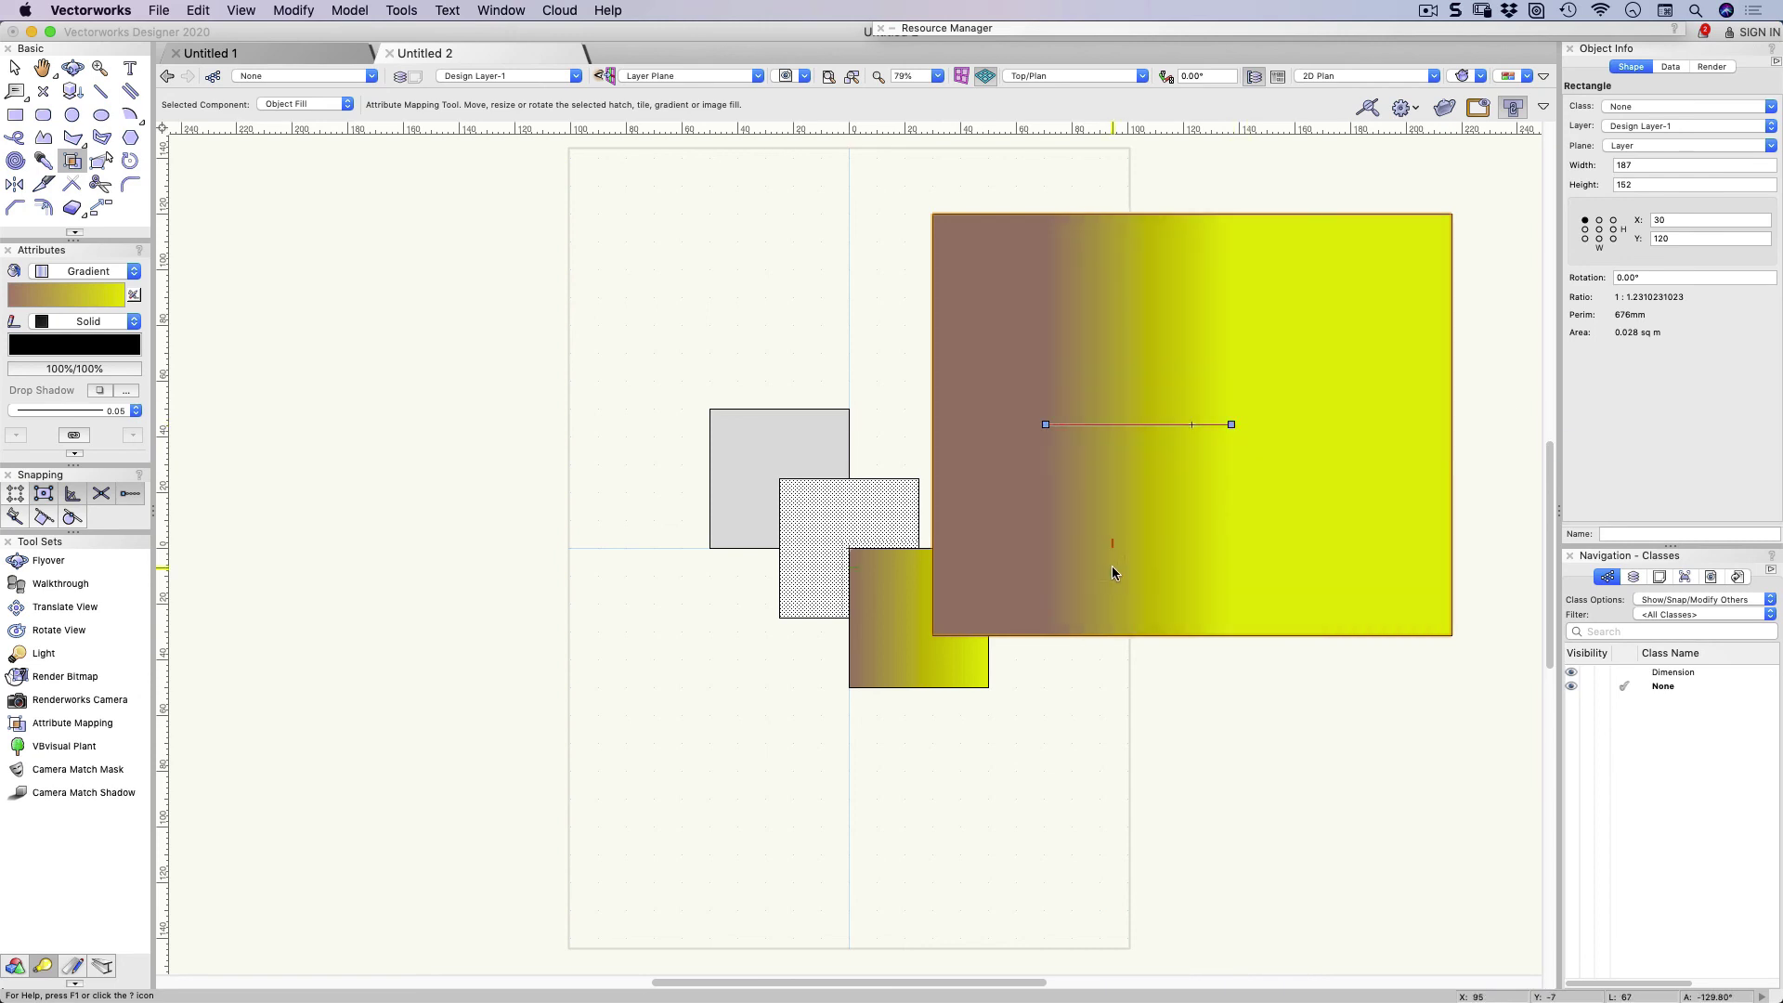
# Change the rectangle's gradient type to Radial
pyautogui.click(134, 295)
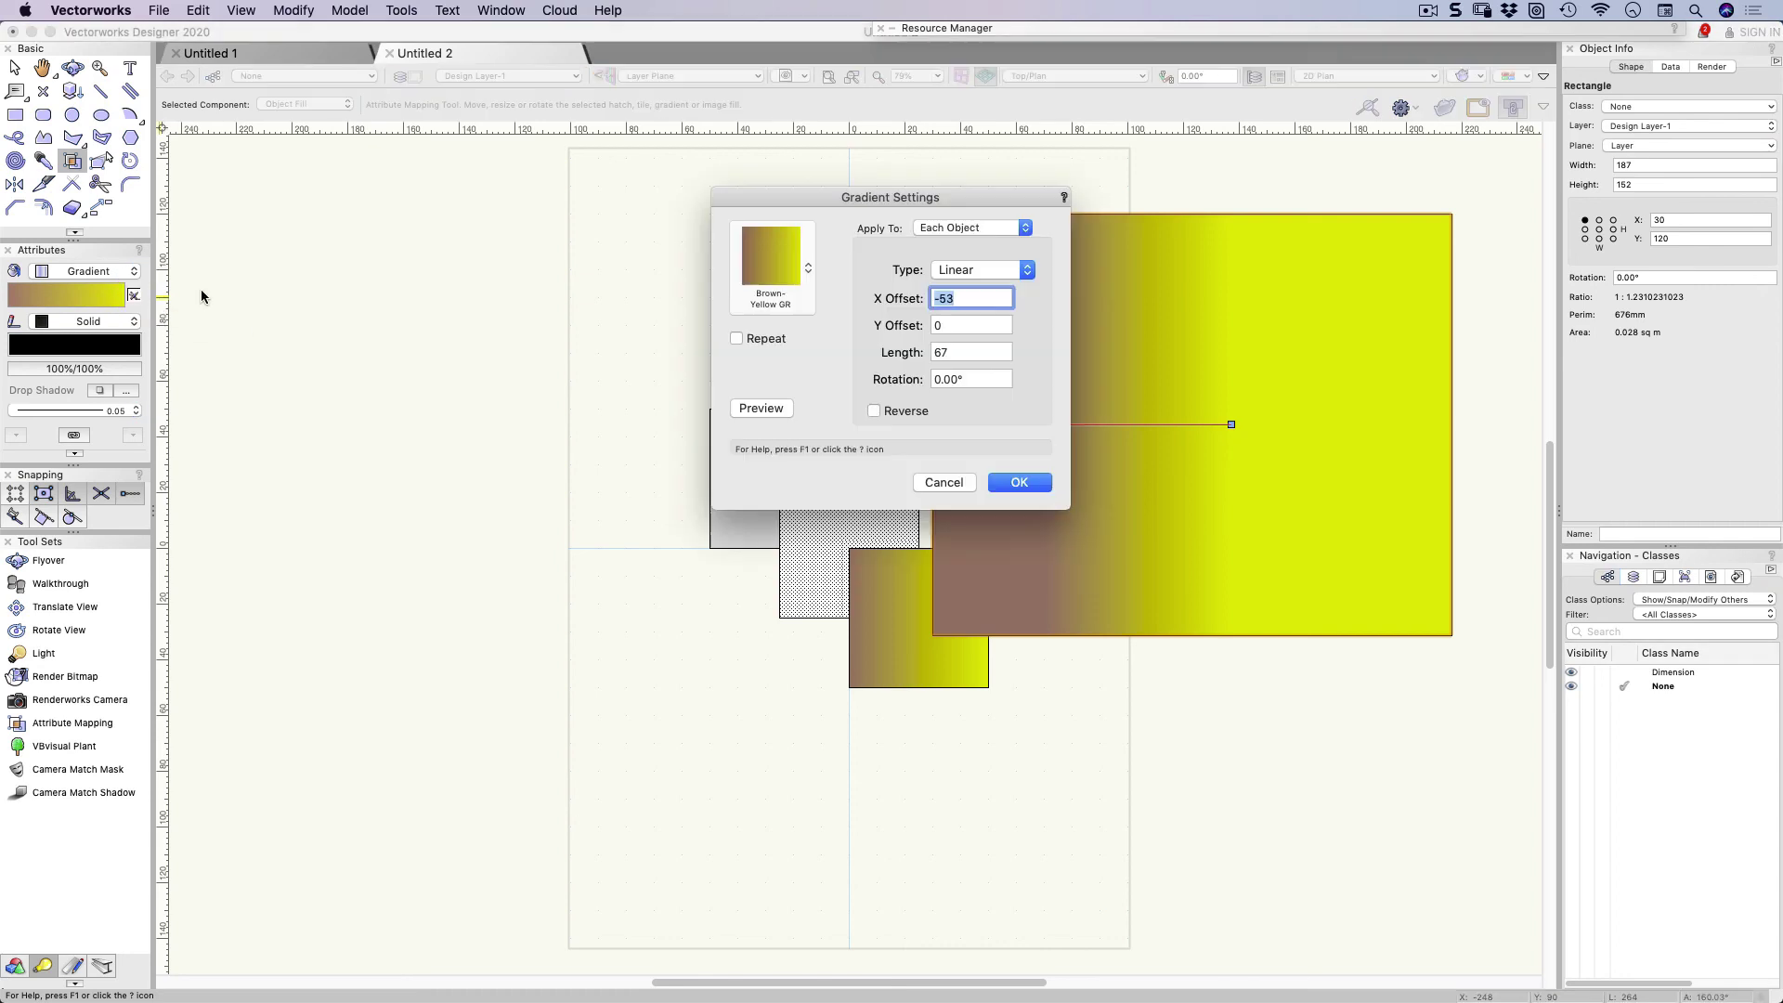
pyautogui.click(961, 270)
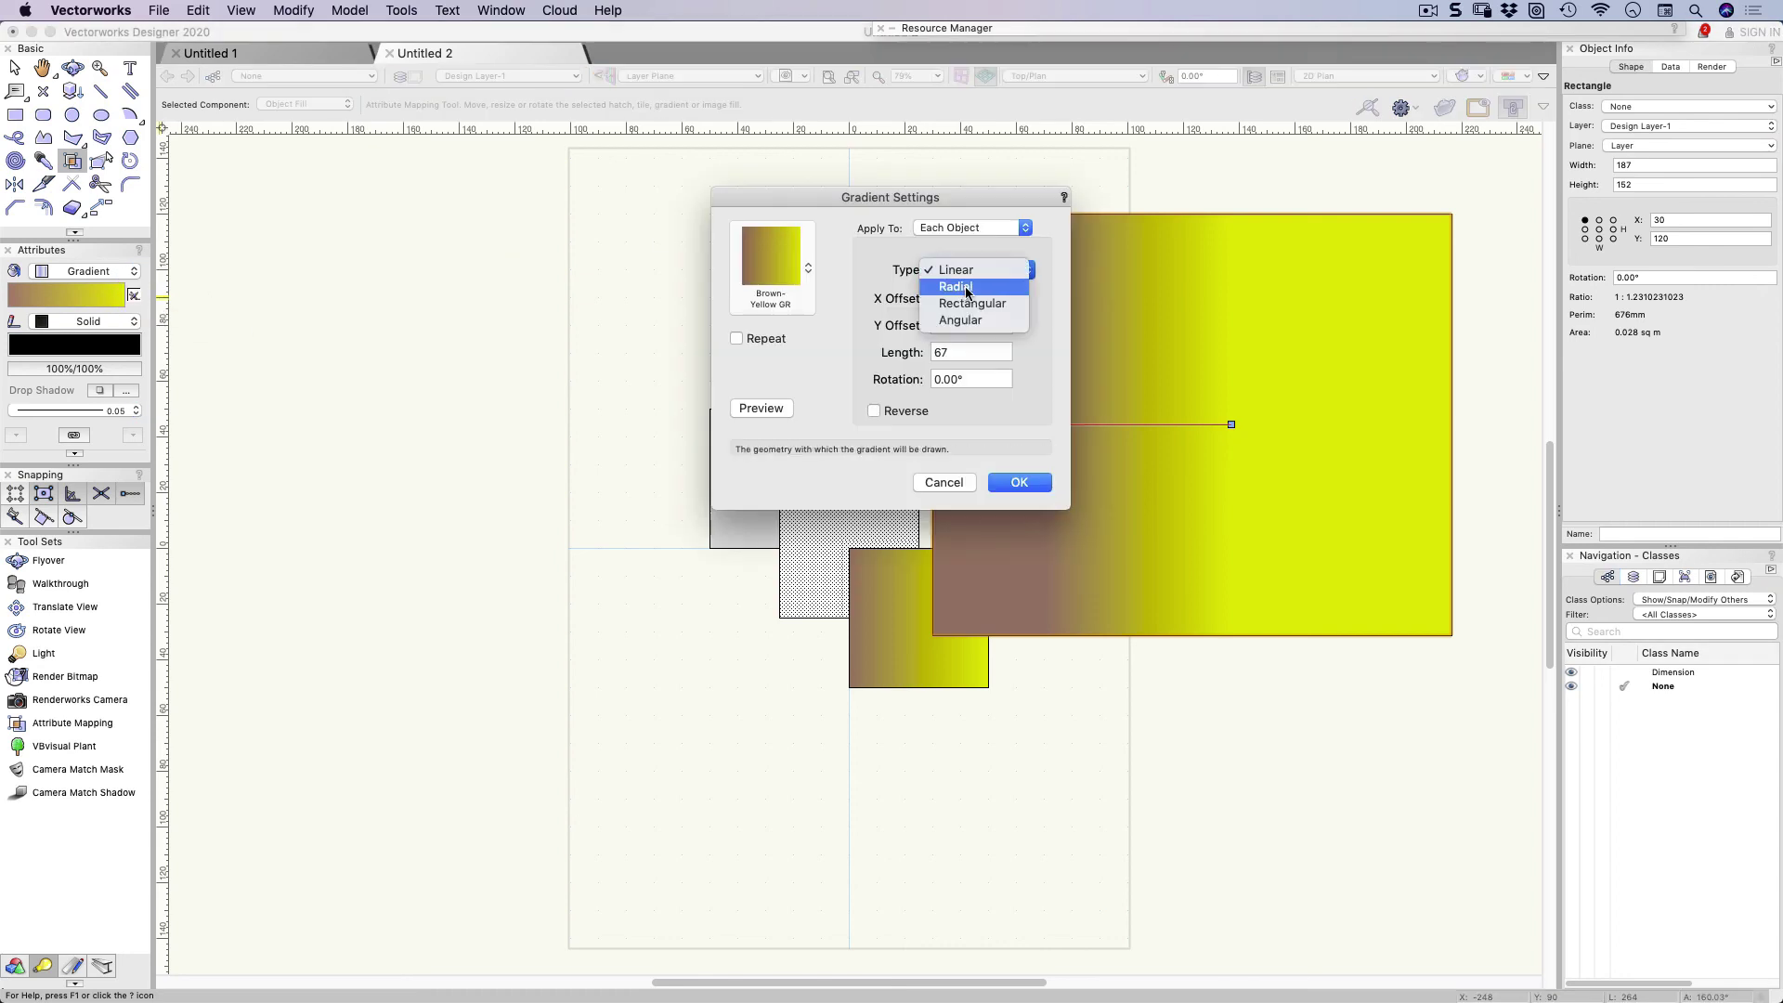
pyautogui.click(966, 286)
pyautogui.click(1019, 482)
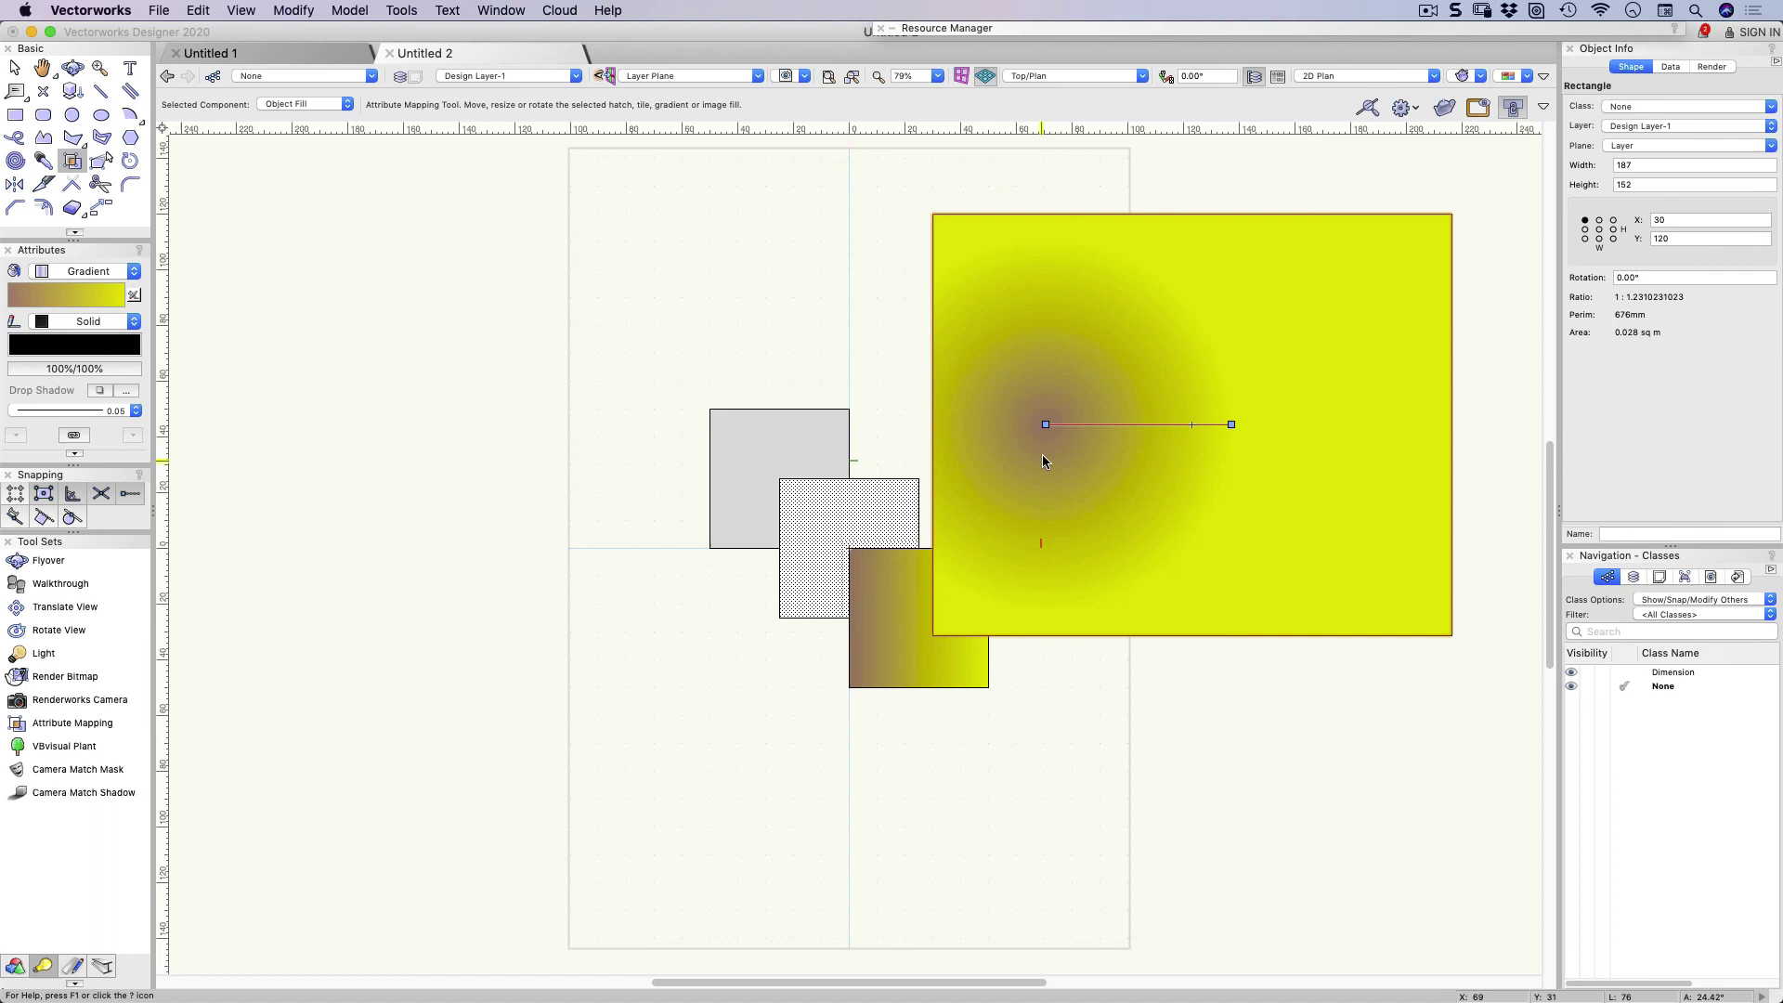
# Reposition the radial gradient so brown sits at the centre, fading to yellow at corners
pyautogui.moveTo(1231, 424); pyautogui.dragTo(1451, 634)
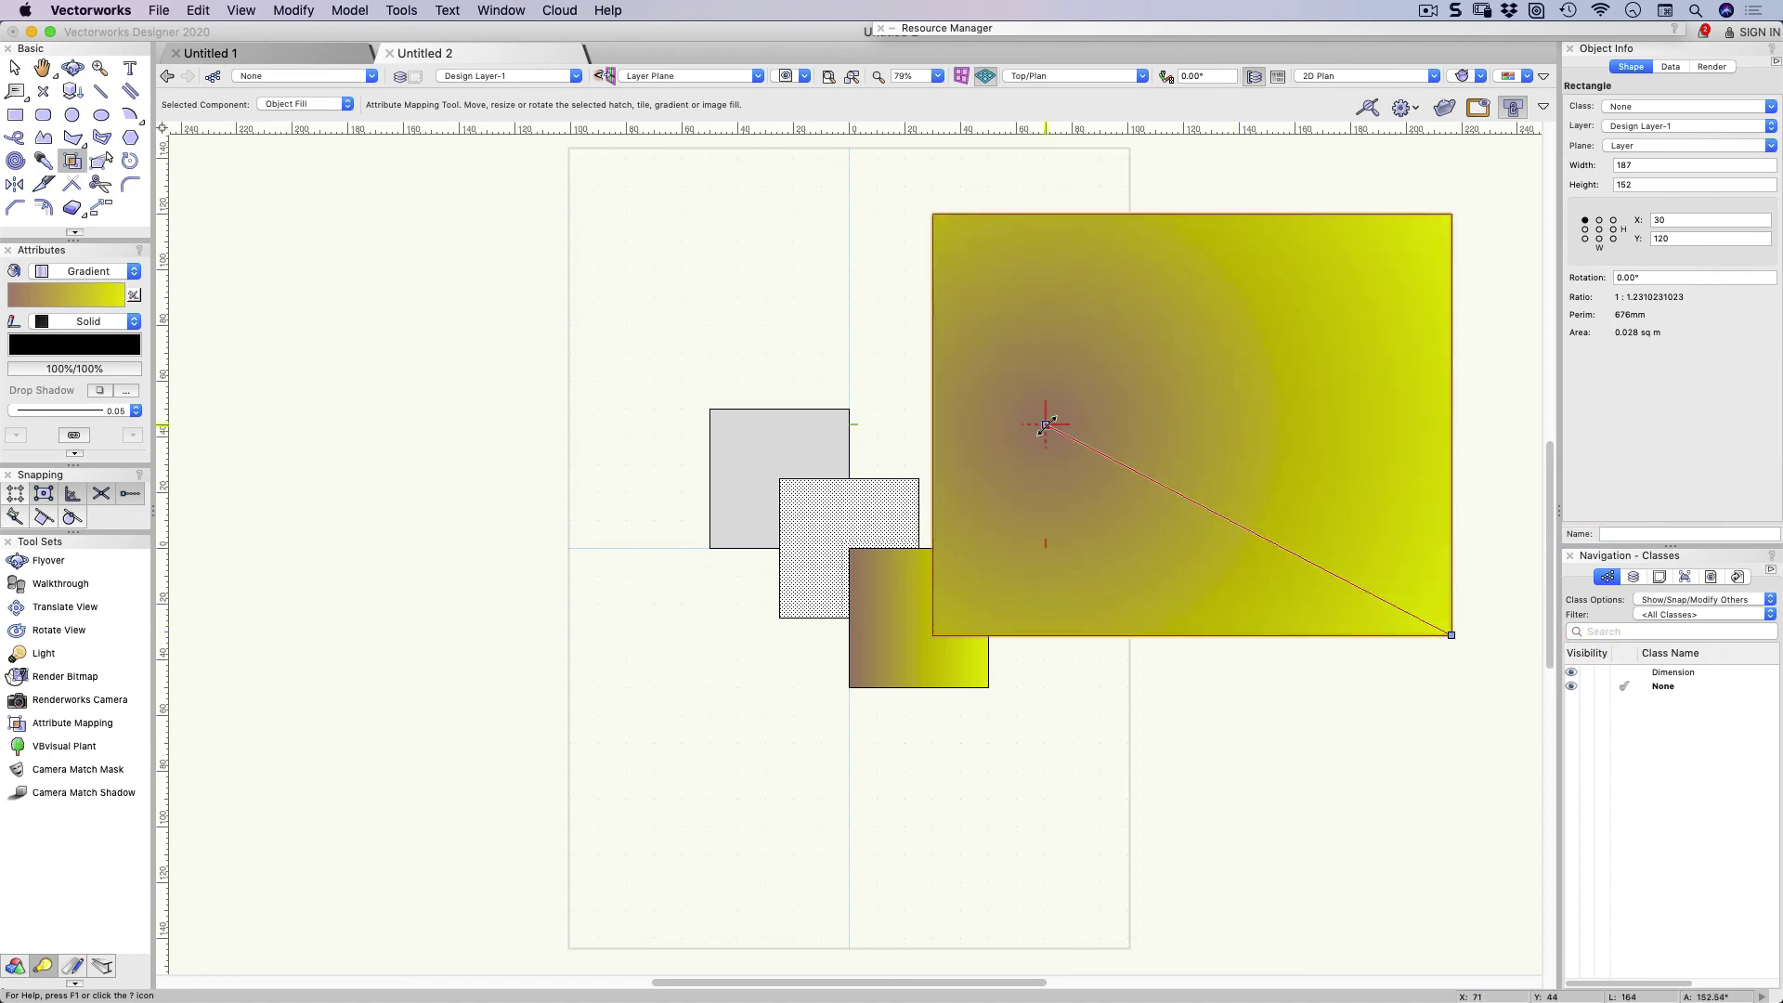
pyautogui.moveTo(1045, 424); pyautogui.dragTo(933, 213)
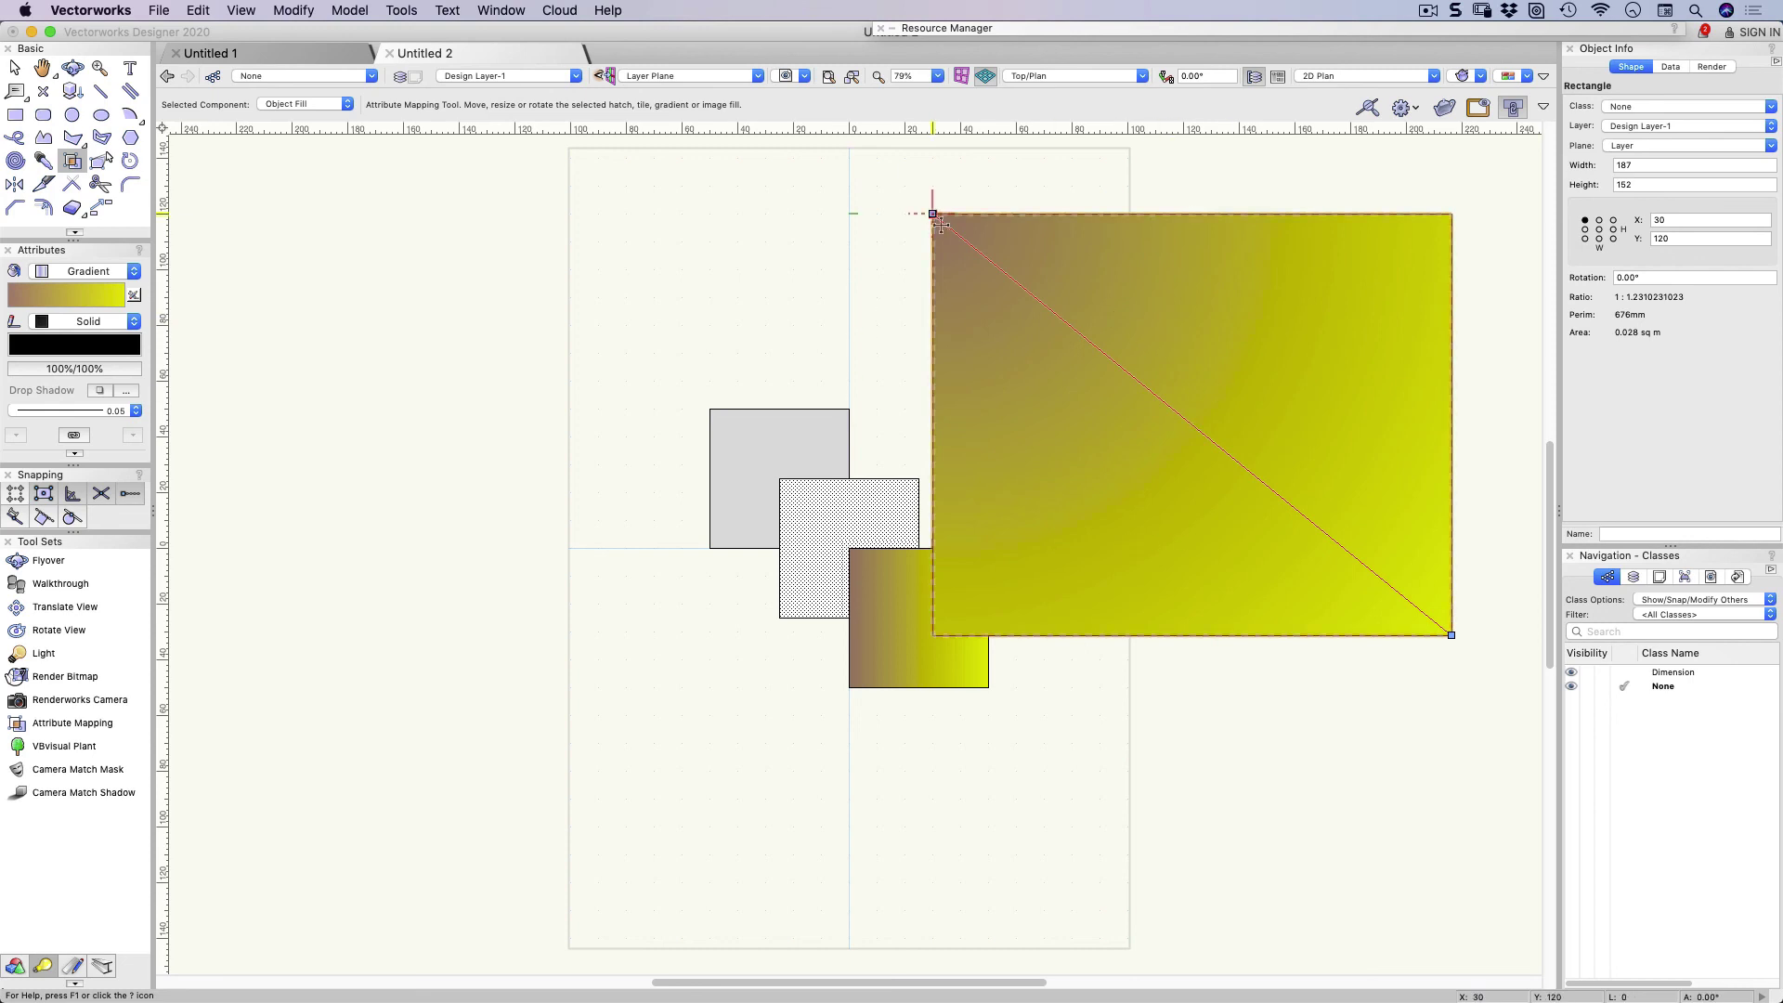
pyautogui.moveTo(933, 214); pyautogui.dragTo(1191, 425)
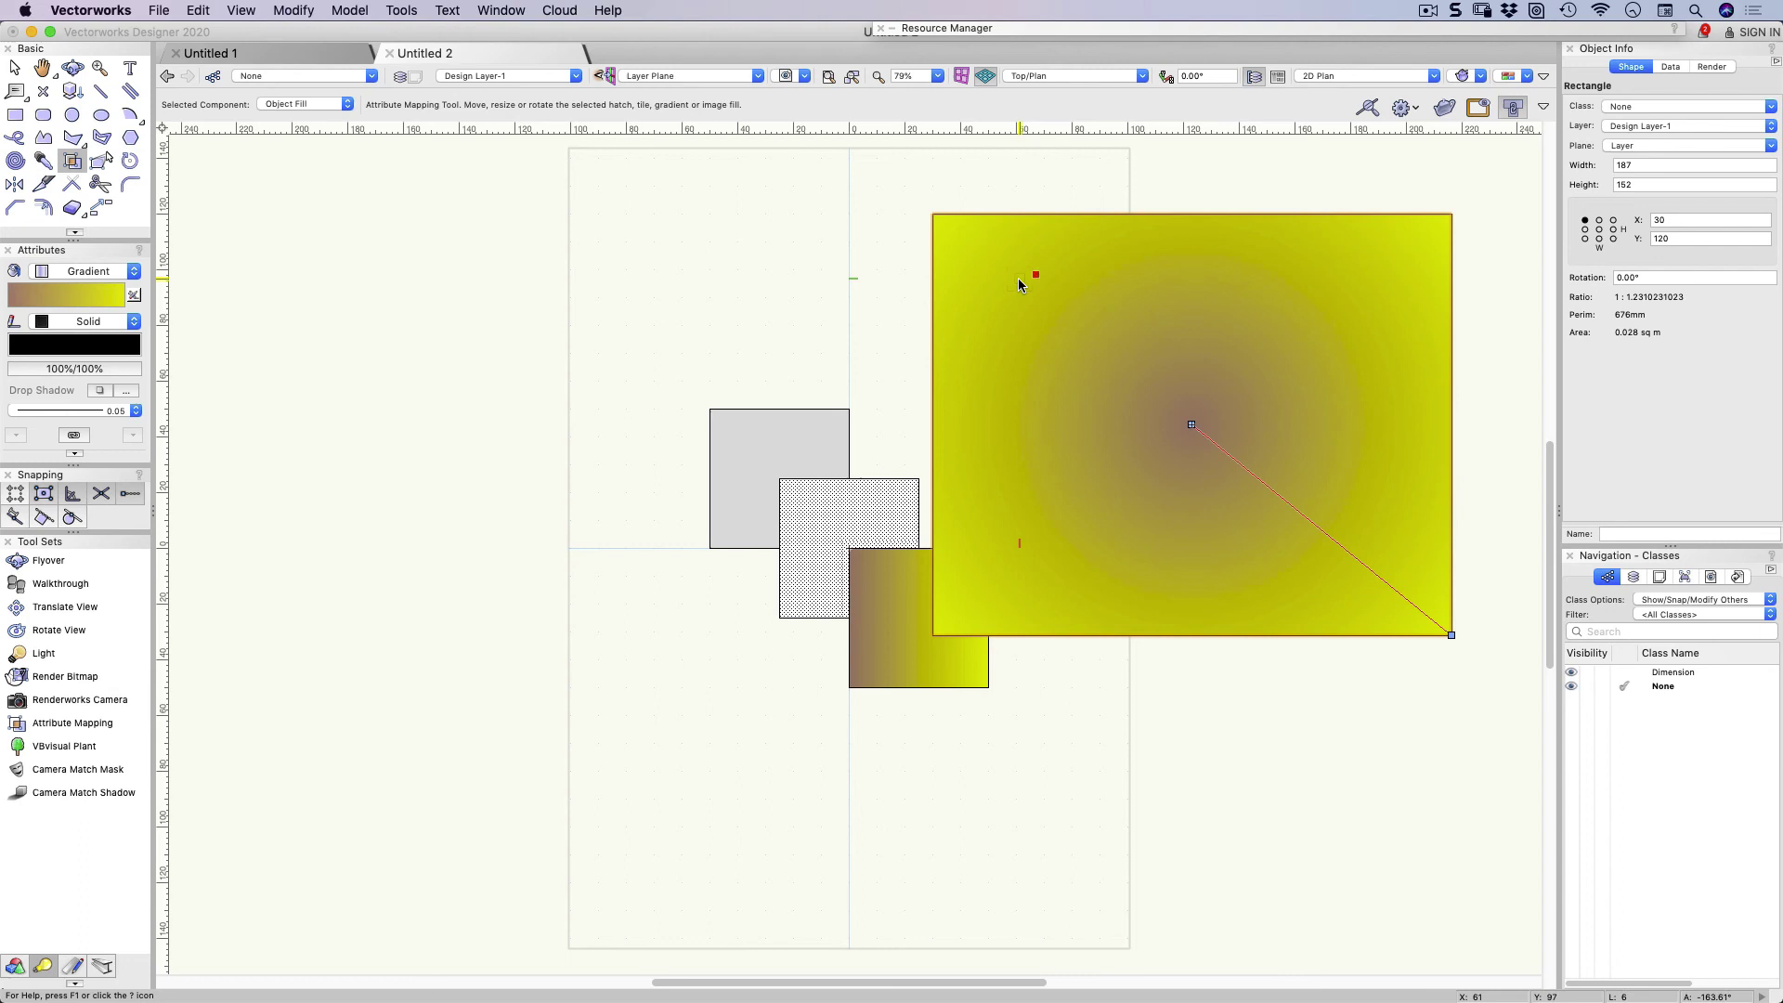
# Give the large rectangle a grey stone image fill, then shrink and rotate its mapping
pyautogui.click(130, 271)
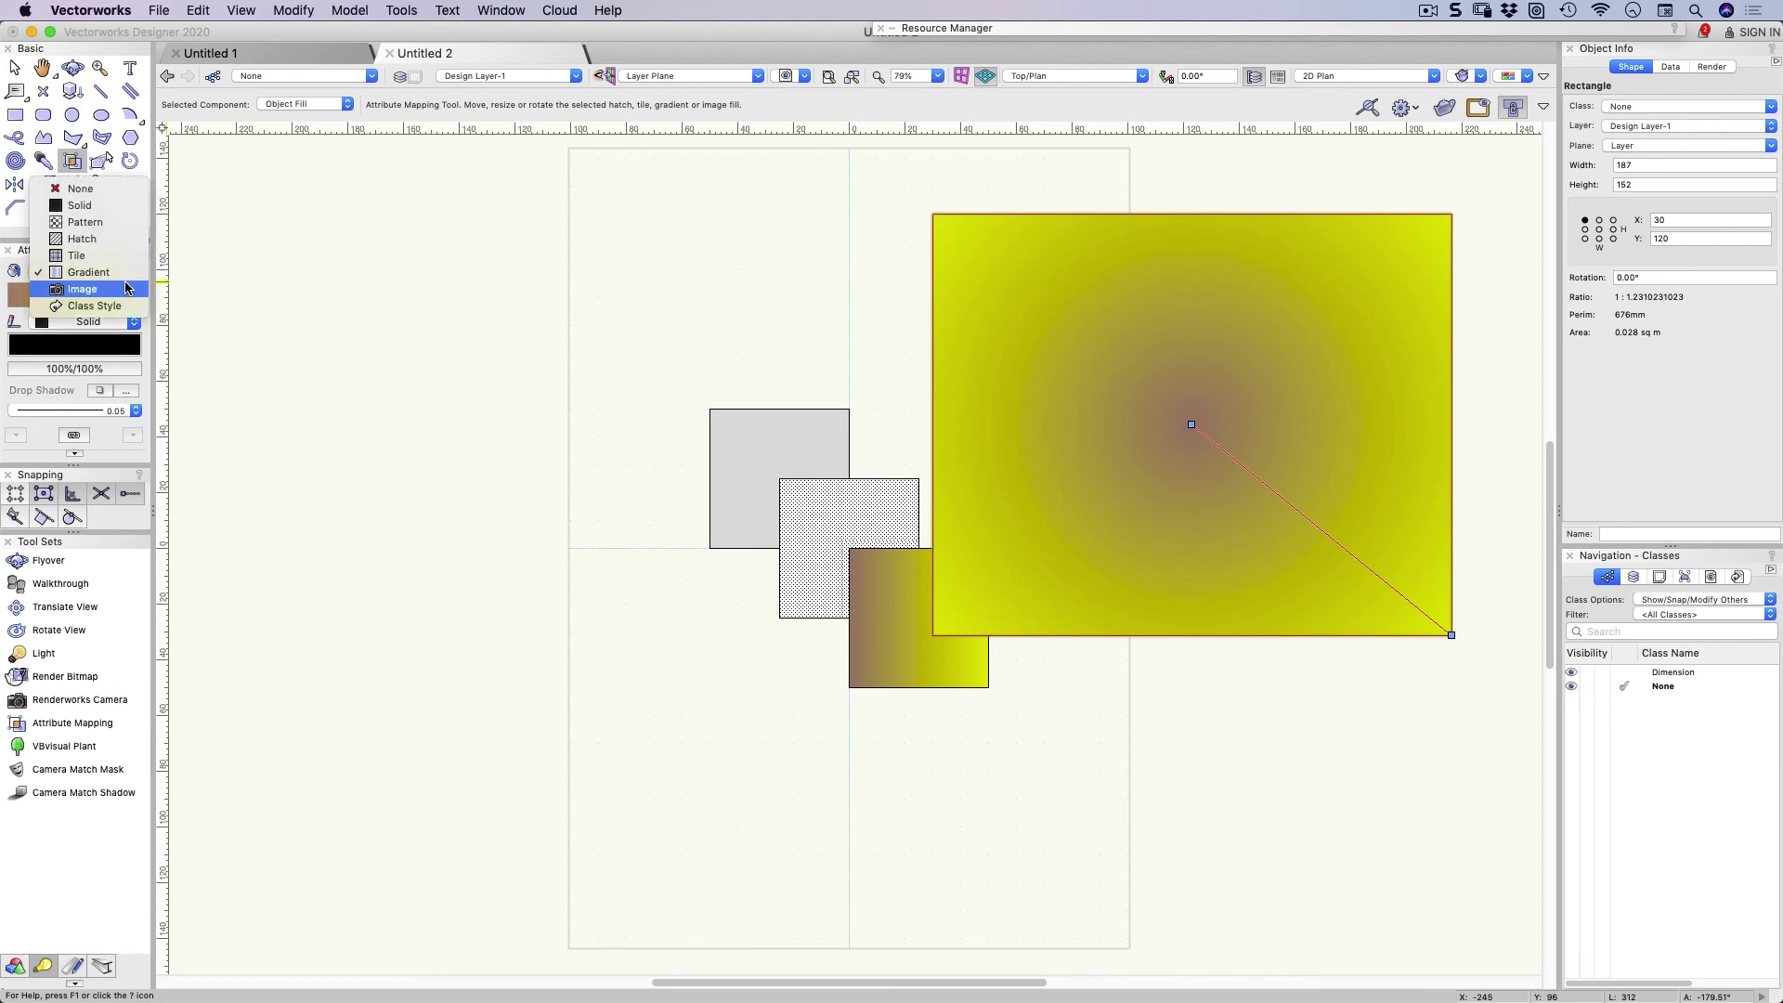
pyautogui.click(123, 289)
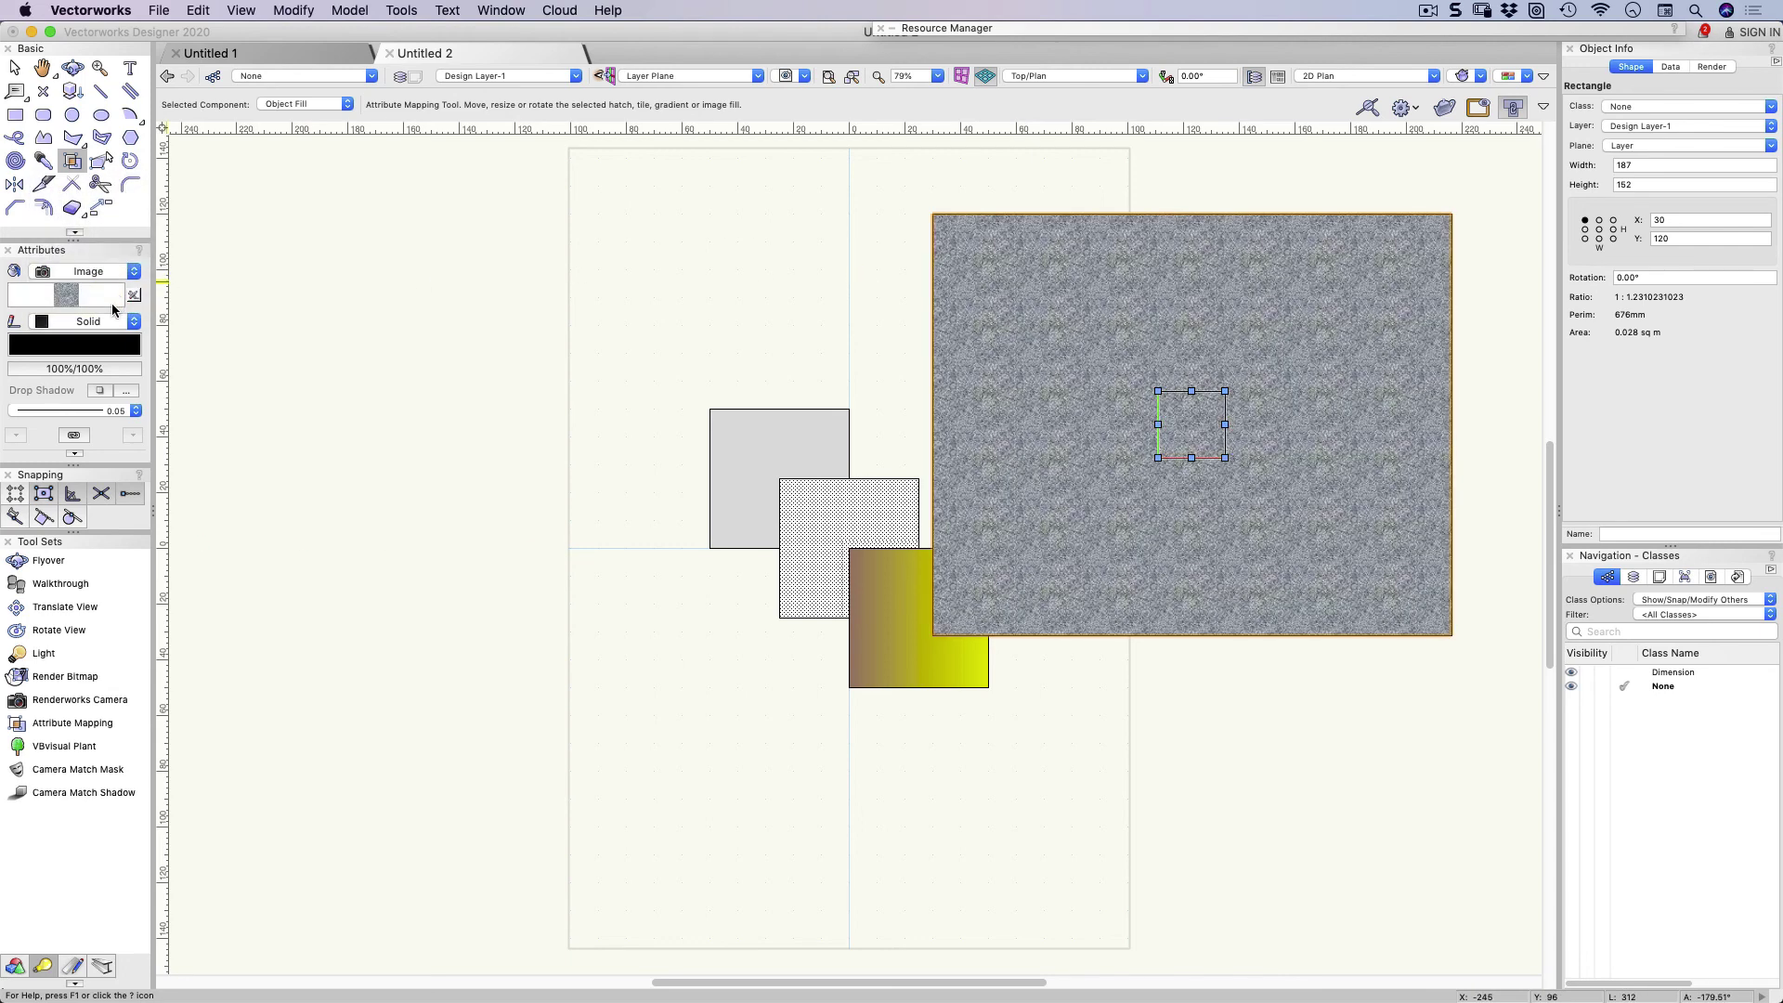
pyautogui.moveTo(1157, 458); pyautogui.dragTo(1065, 529)
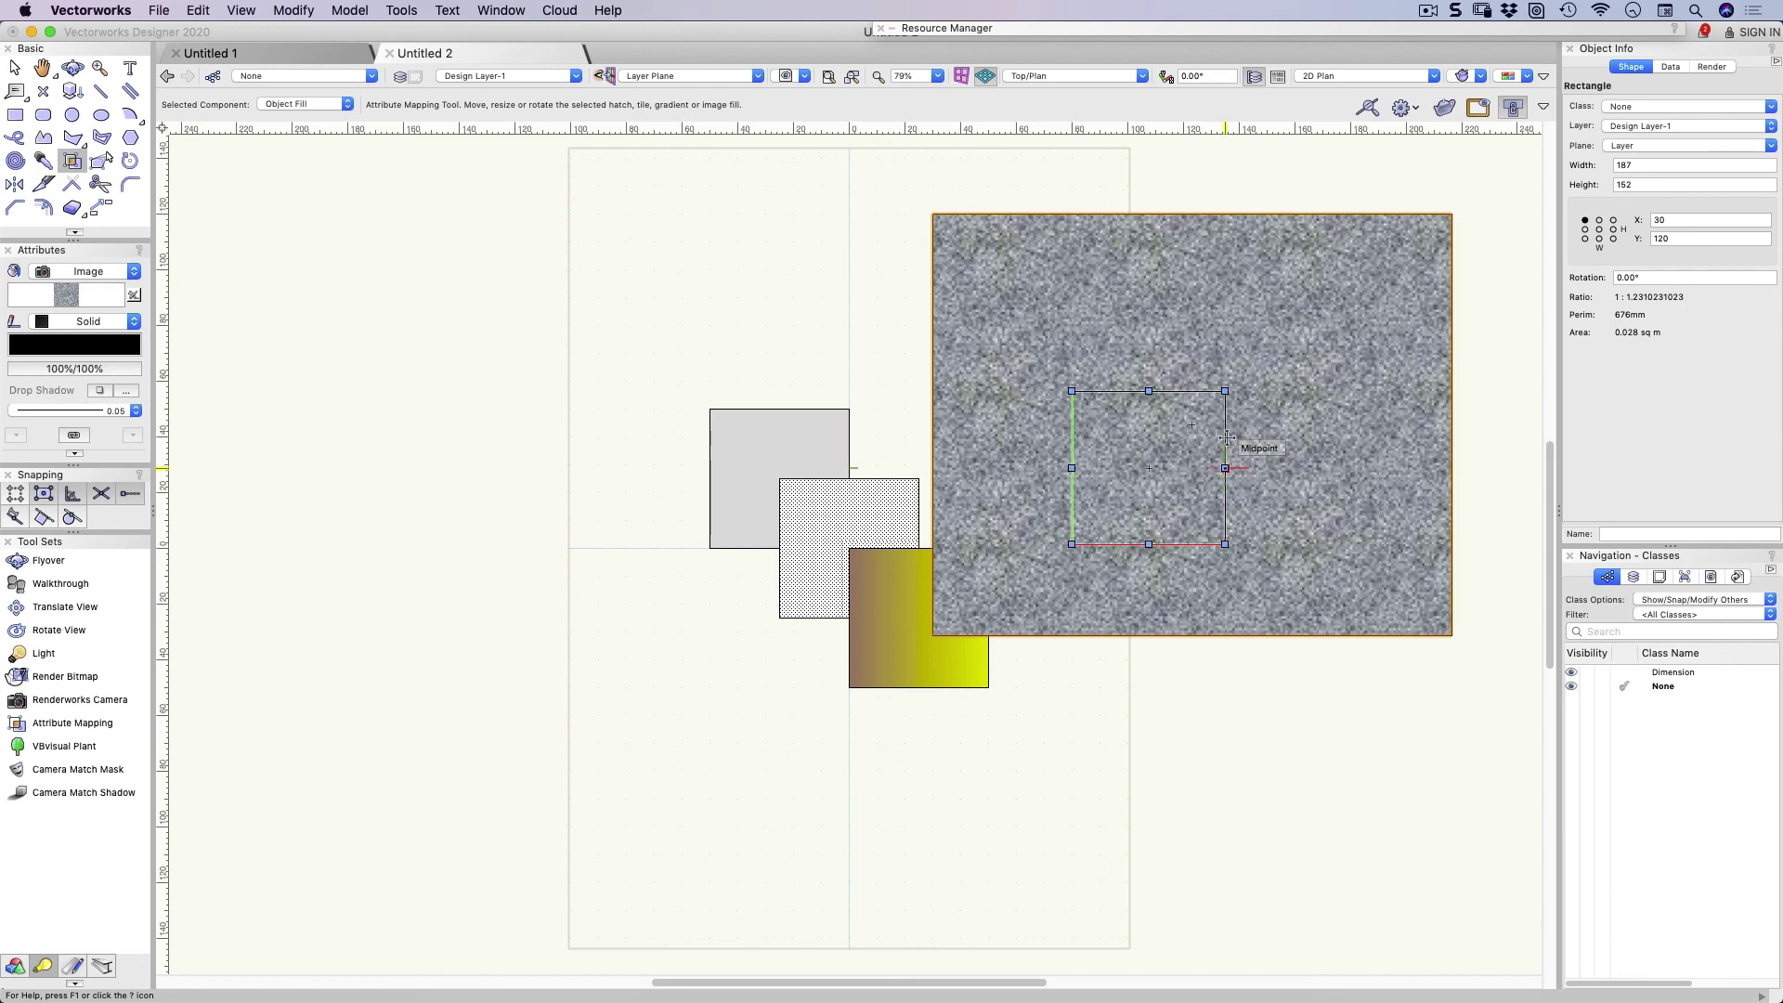
pyautogui.moveTo(1227, 437); pyautogui.dragTo(1245, 434)
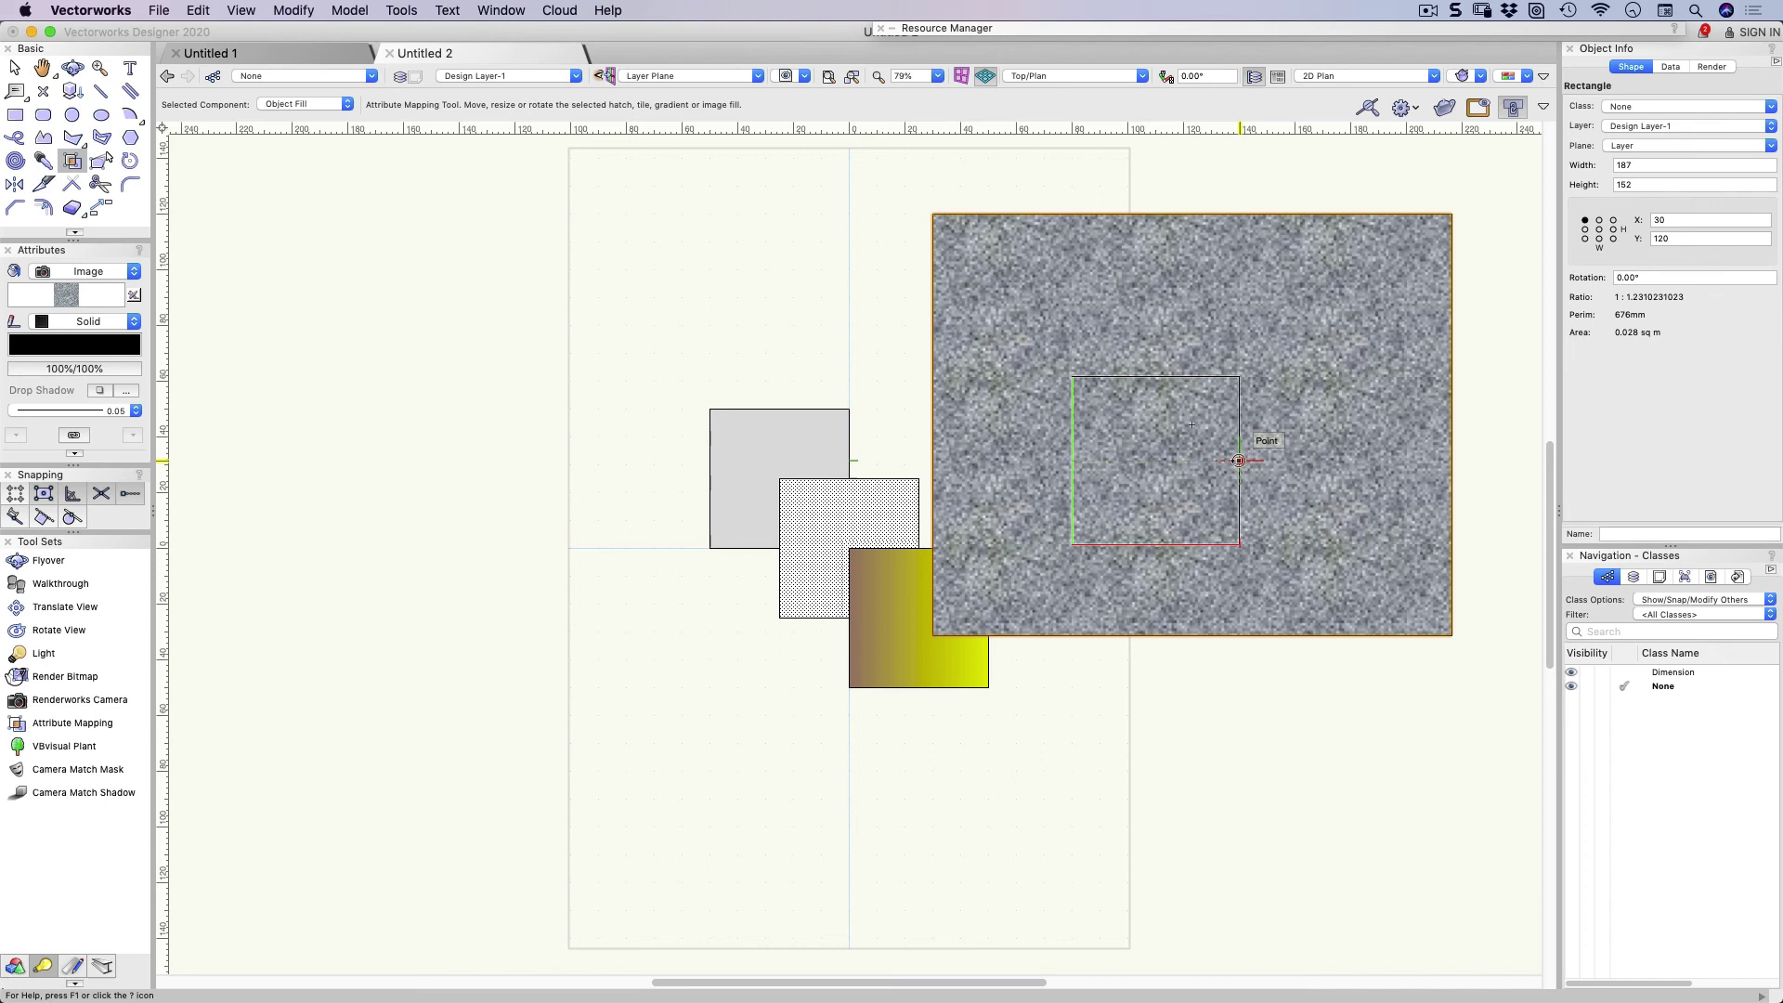
pyautogui.moveTo(1239, 461); pyautogui.dragTo(1217, 543)
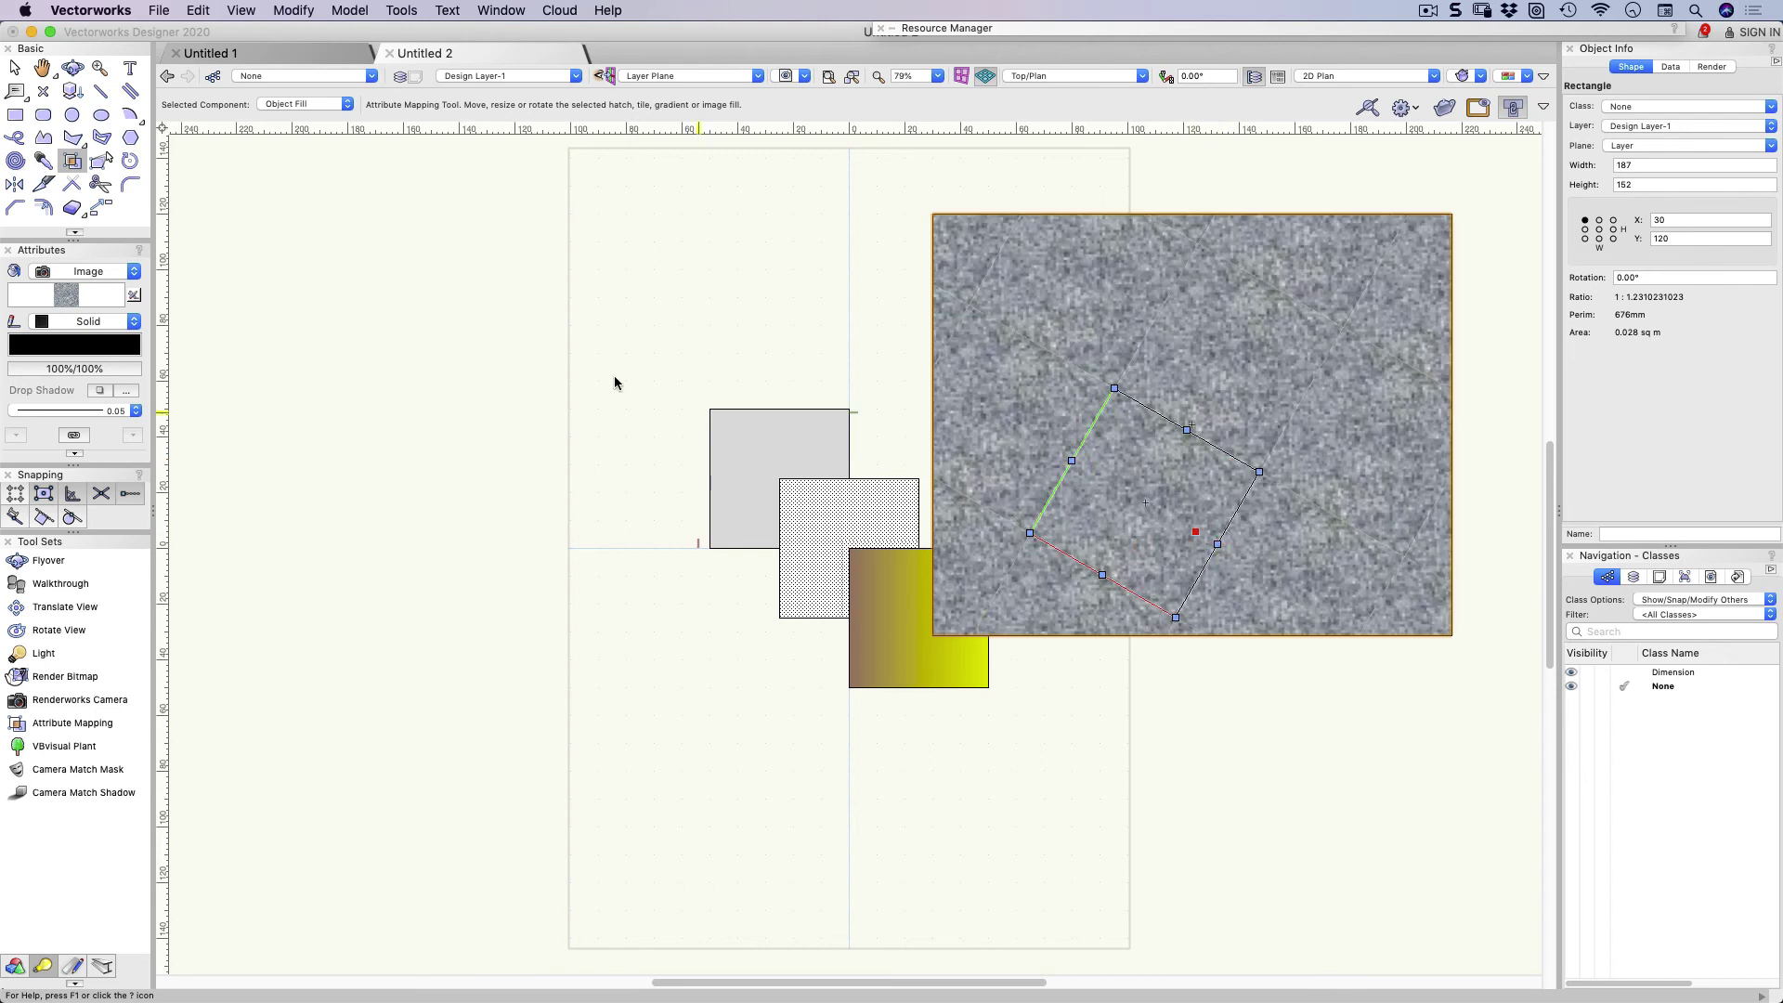
# Switch to the Aggregate-1 pebble tile fill, then resize and rotate about 45° its mapping
pyautogui.click(112, 271)
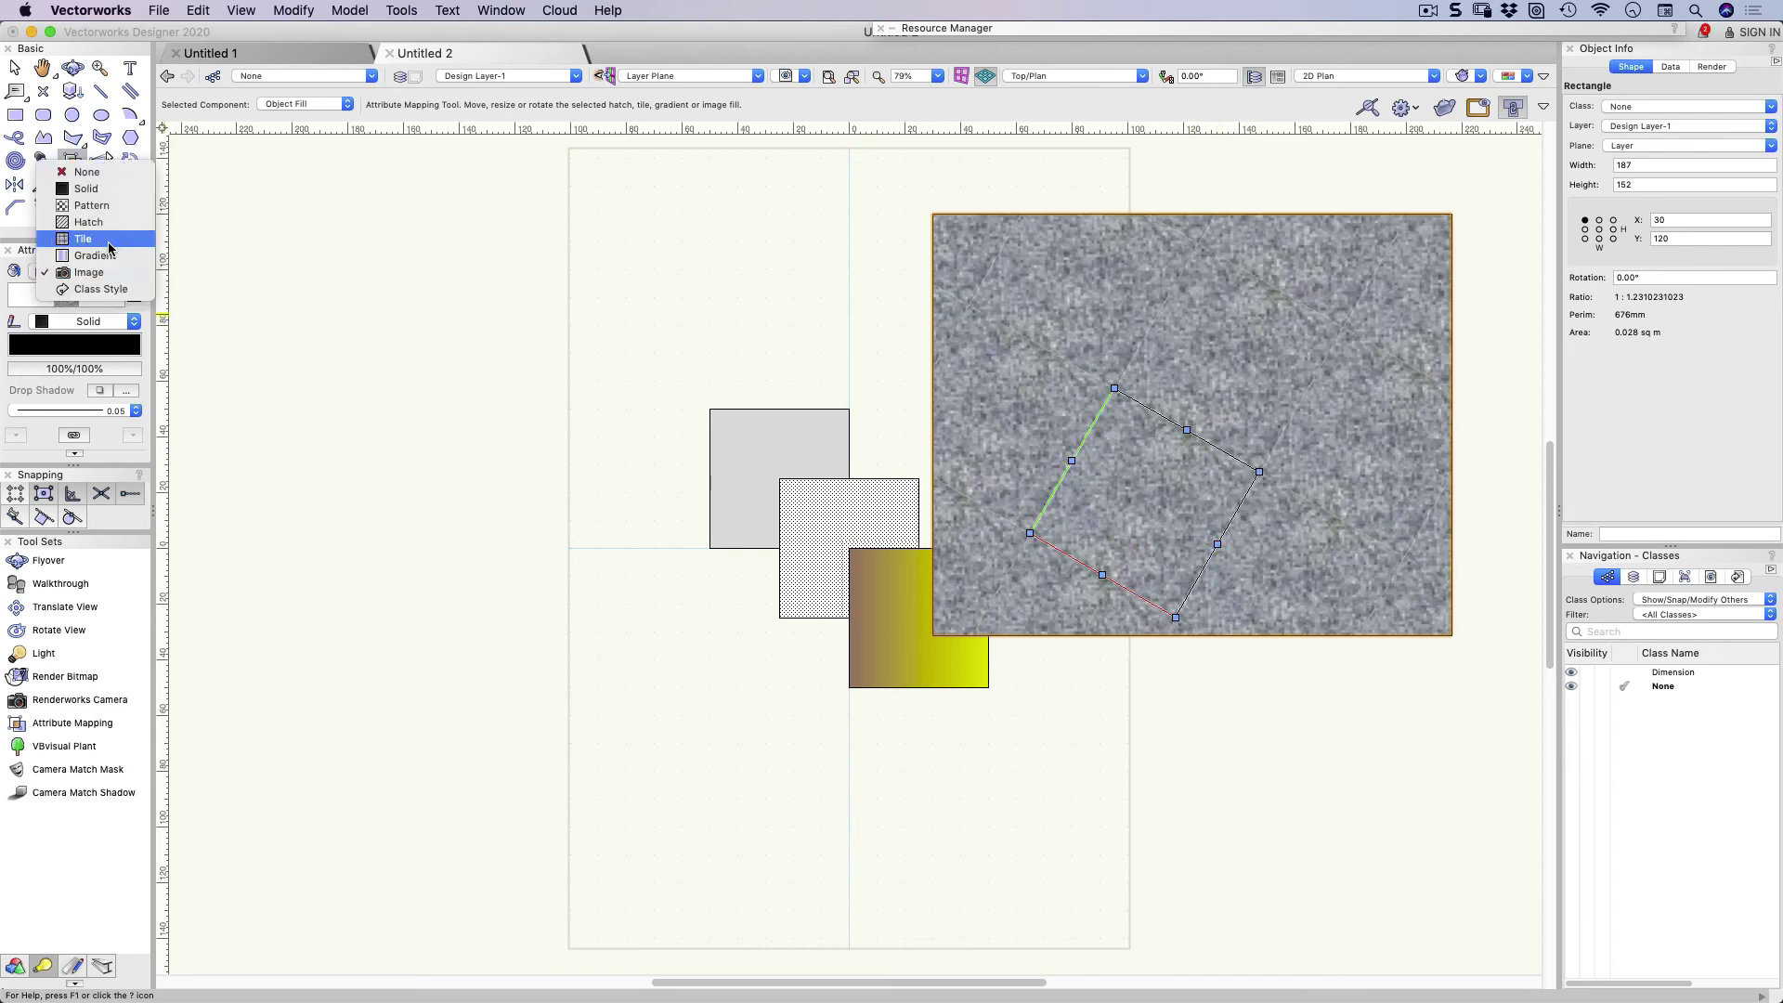
pyautogui.click(109, 240)
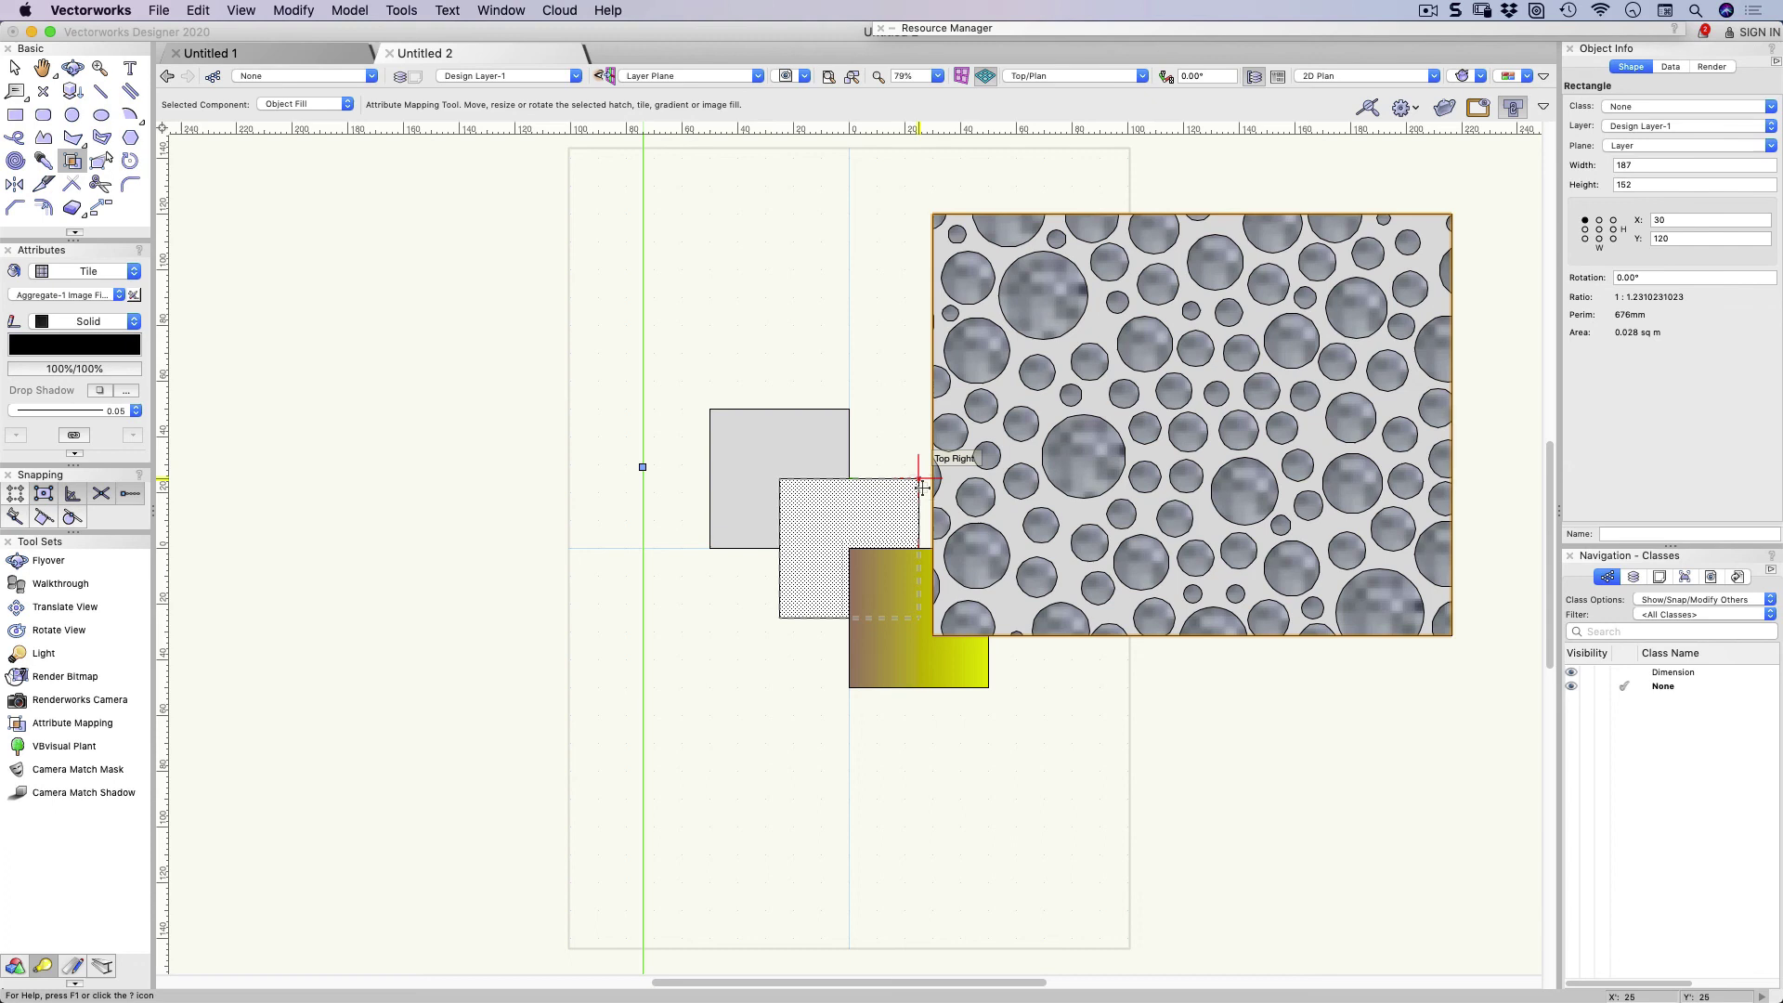
pyautogui.scroll(-2, 910, 488)
pyautogui.scroll(-6, 909, 487)
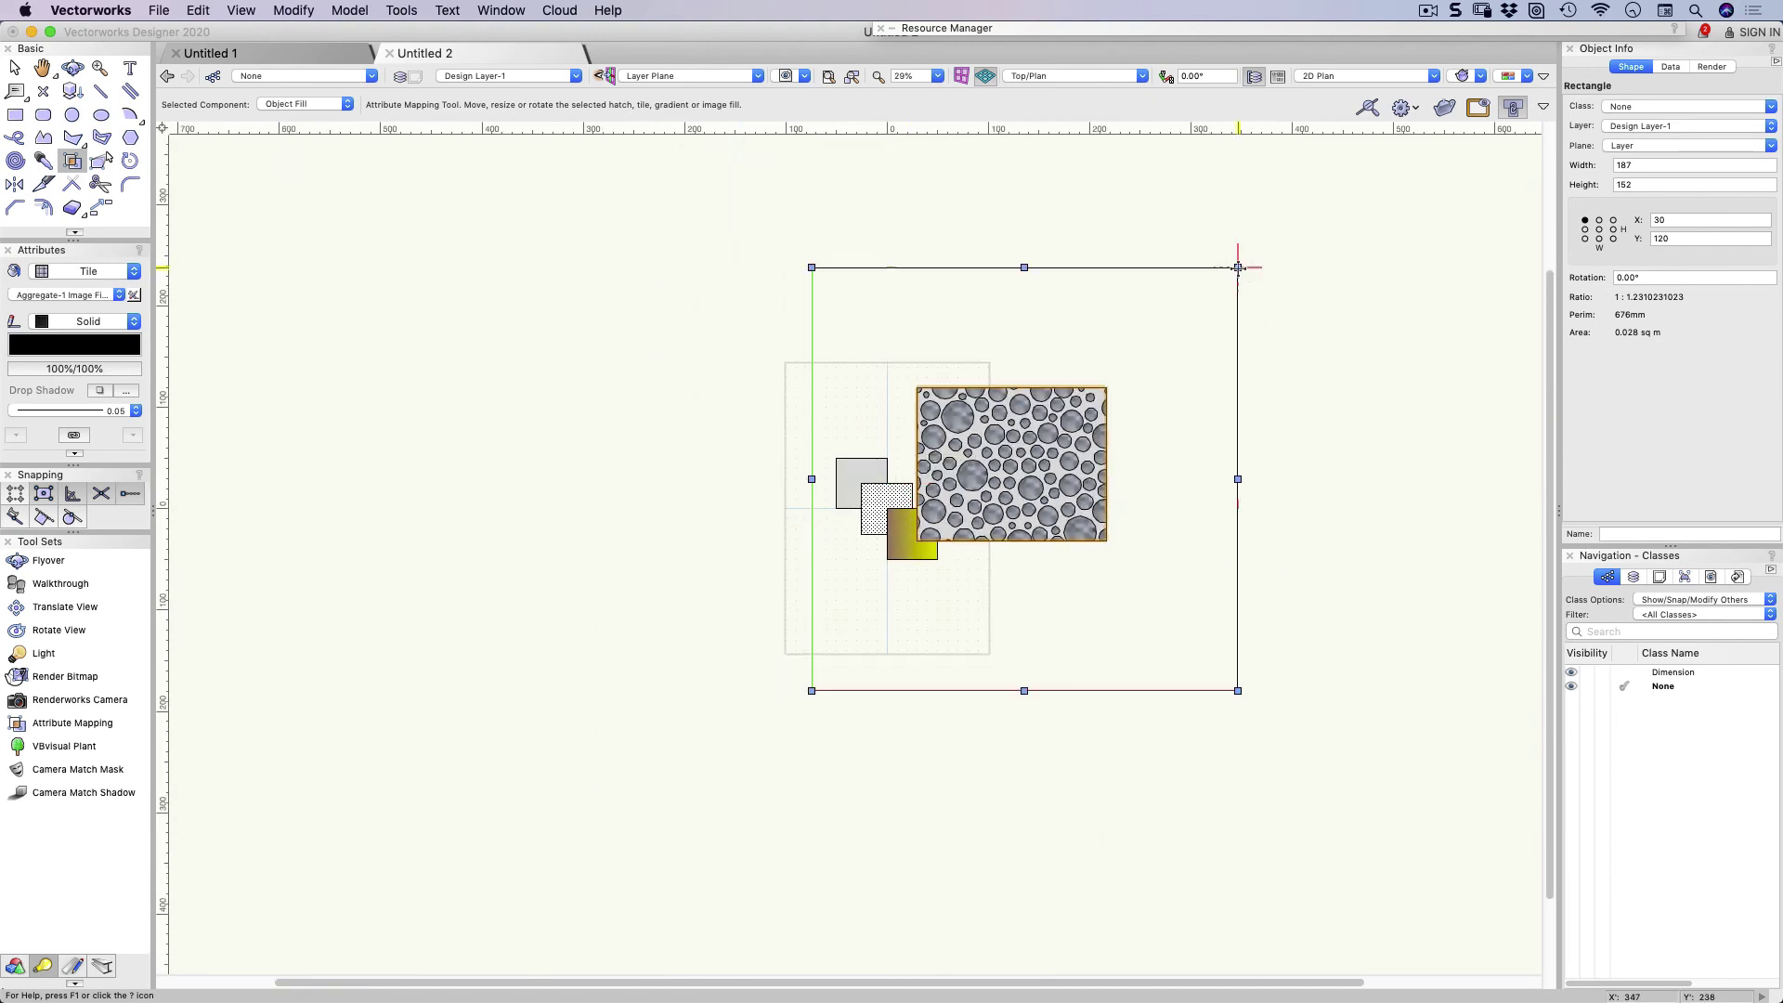
pyautogui.moveTo(1237, 267); pyautogui.dragTo(1074, 429)
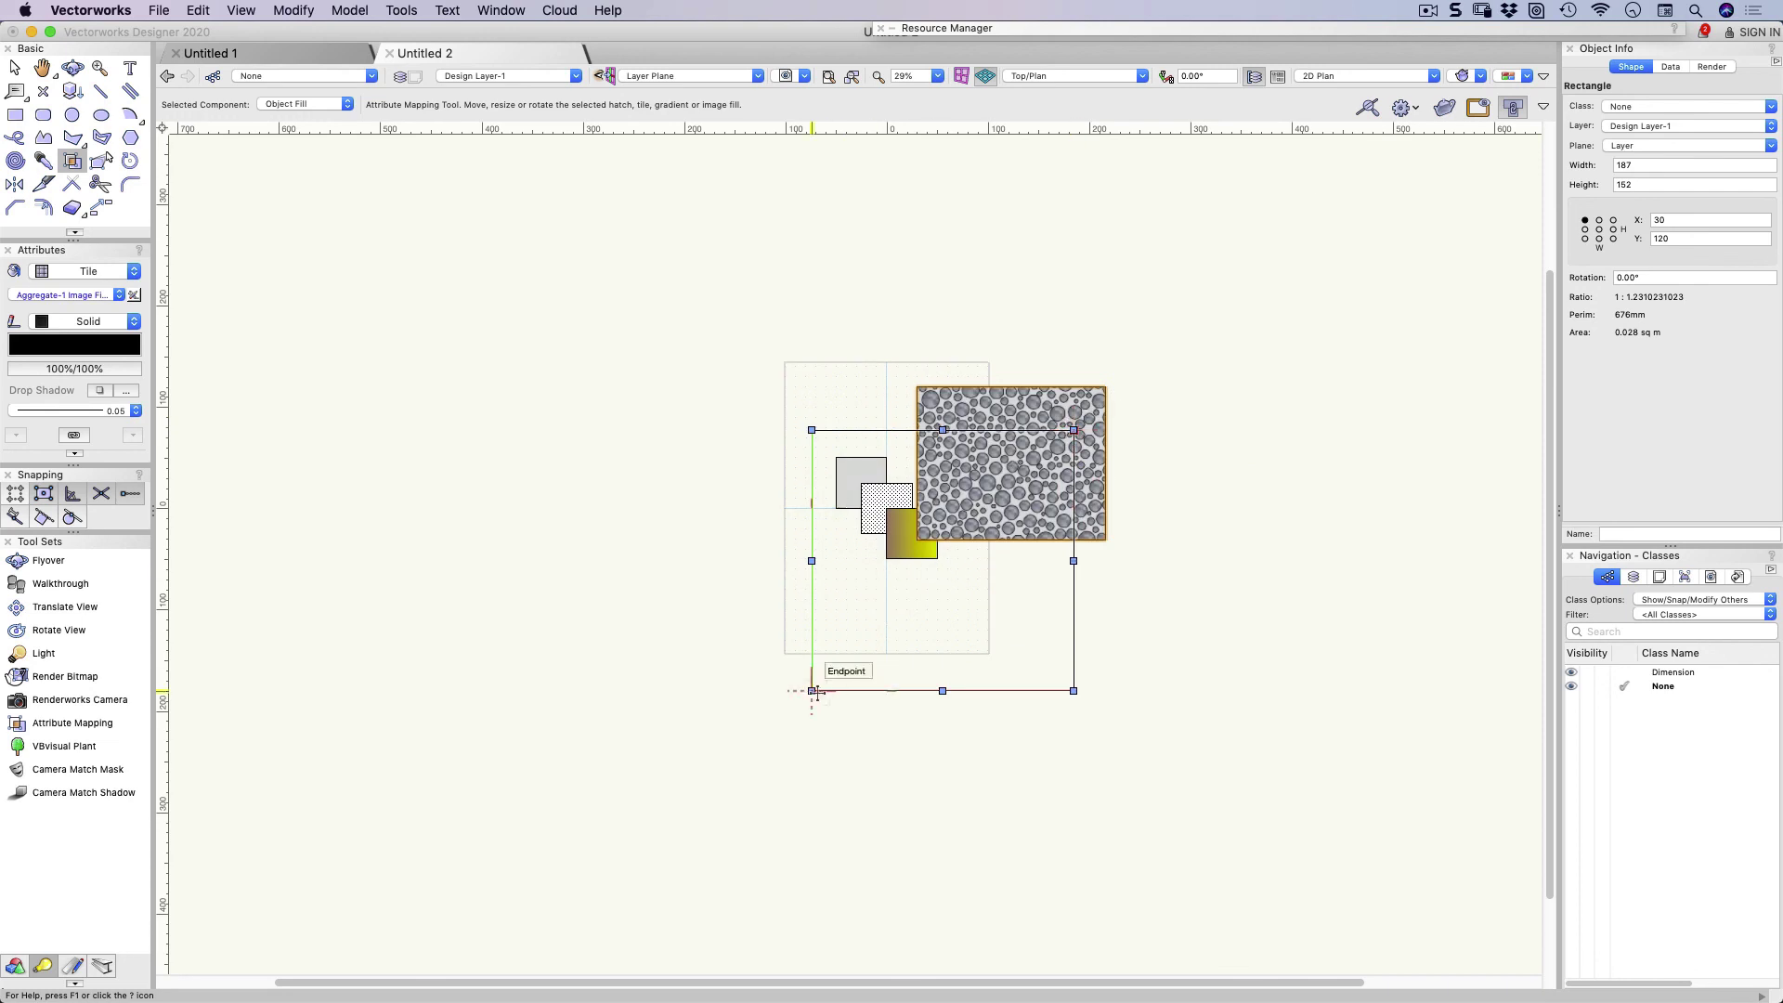
pyautogui.moveTo(811, 691); pyautogui.dragTo(966, 537)
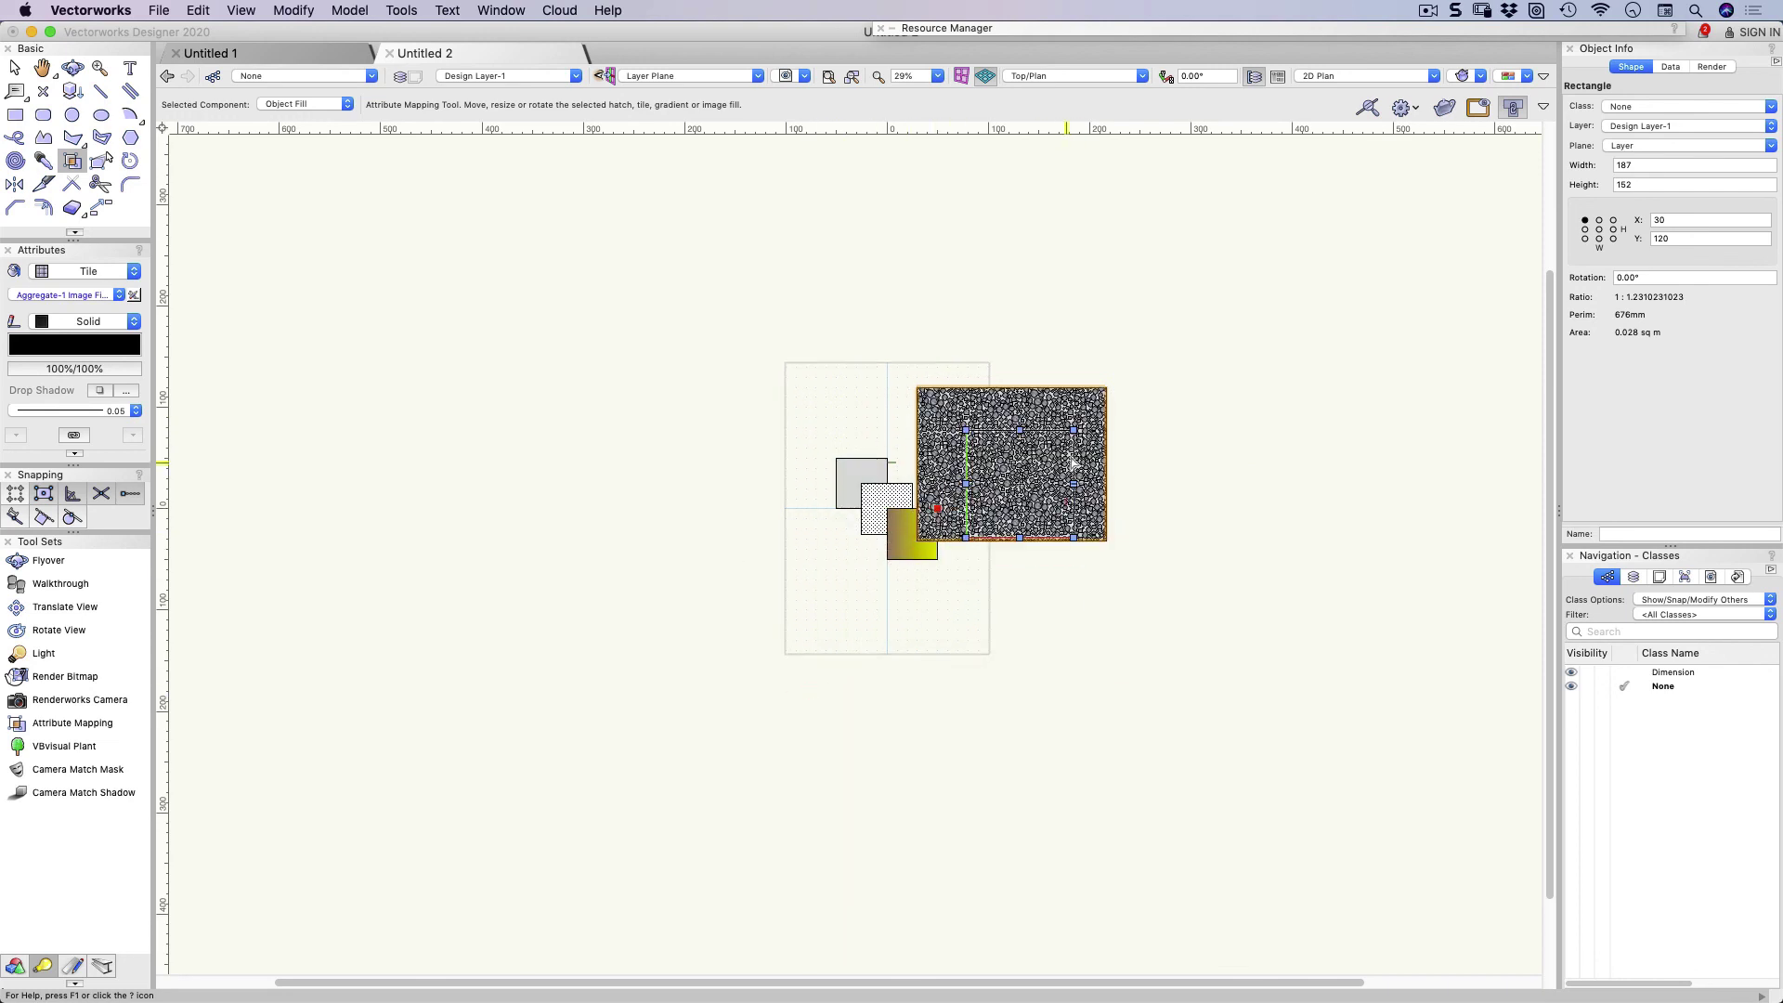
pyautogui.moveTo(1075, 482); pyautogui.dragTo(1062, 583)
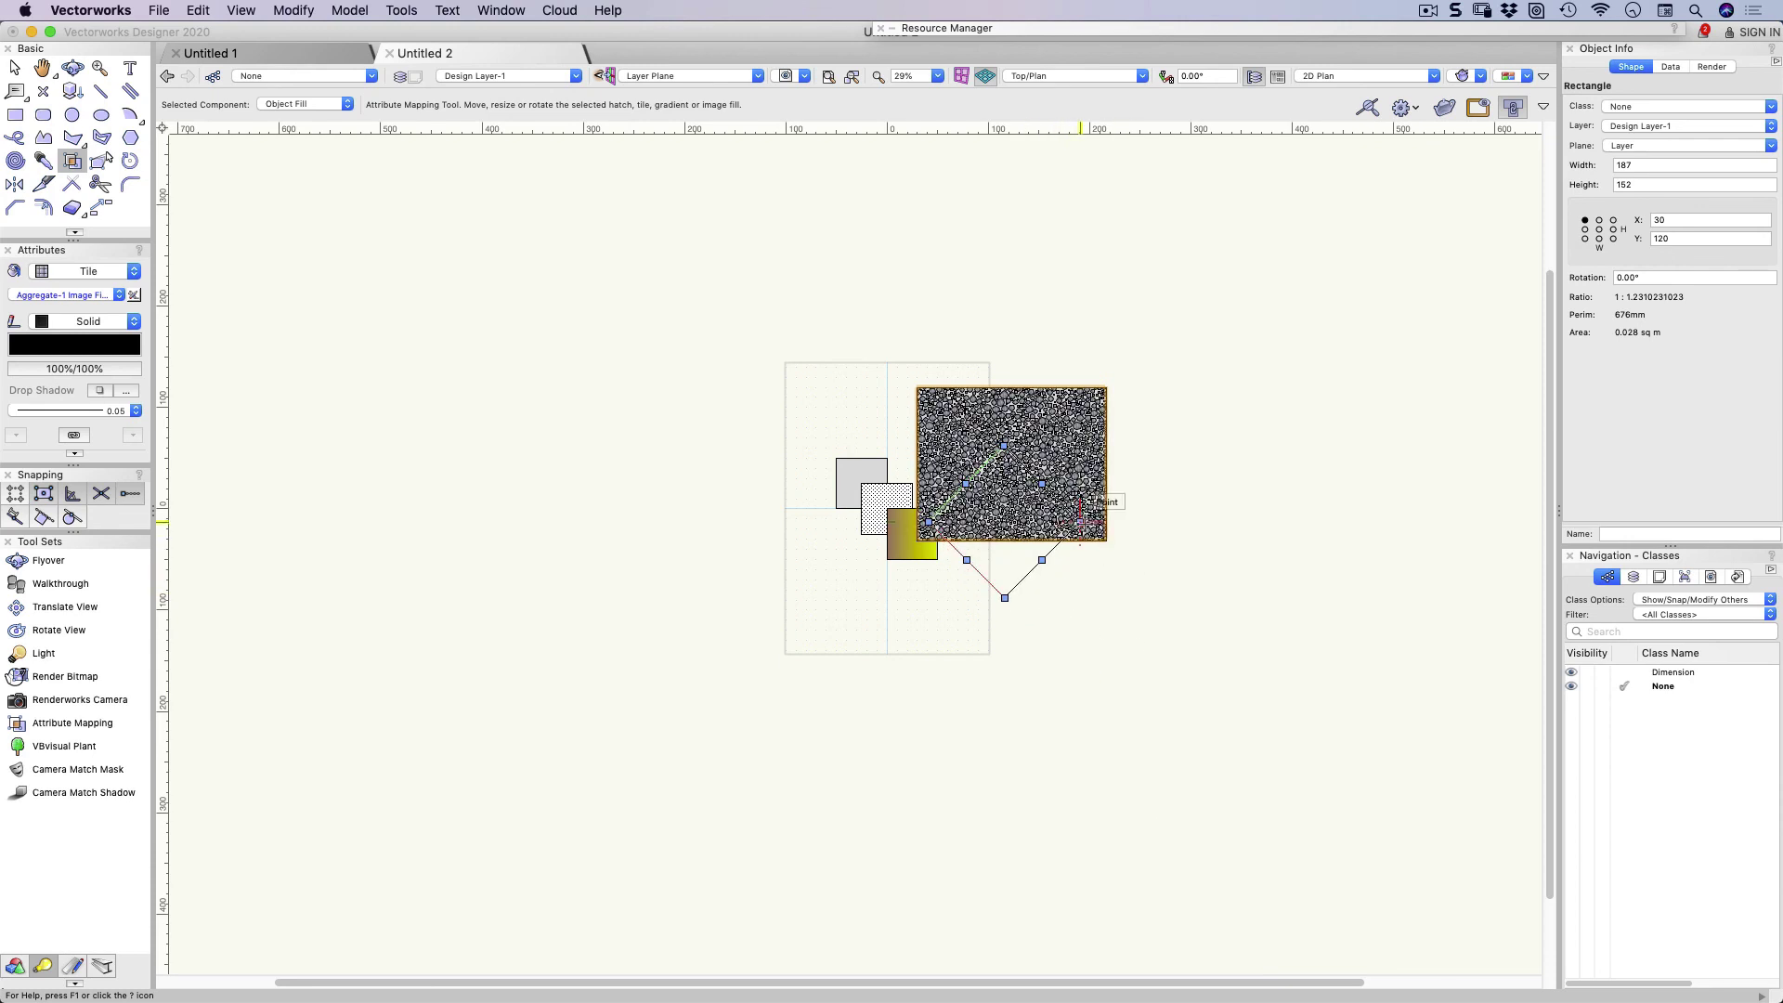
pyautogui.moveTo(1081, 519); pyautogui.dragTo(1406, 580)
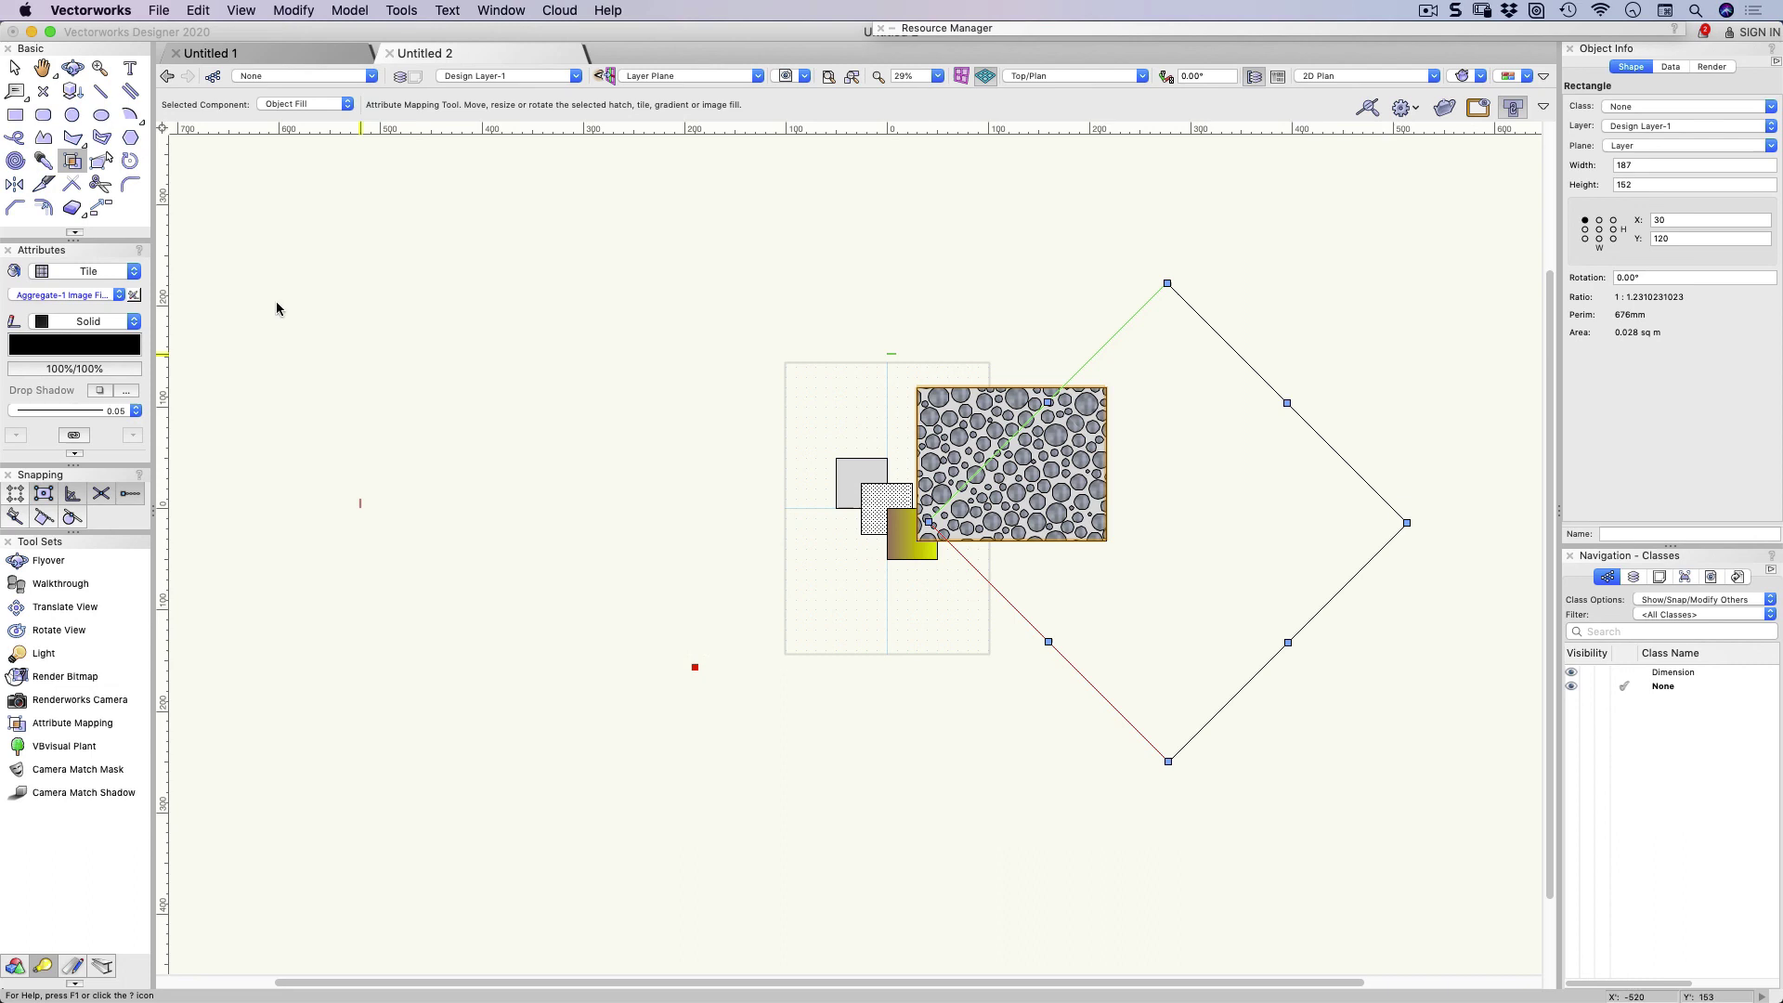
# Delete the large rectangle, dismiss the mapping warning, and zoom to fit the whole page
pyautogui.press('Delete')
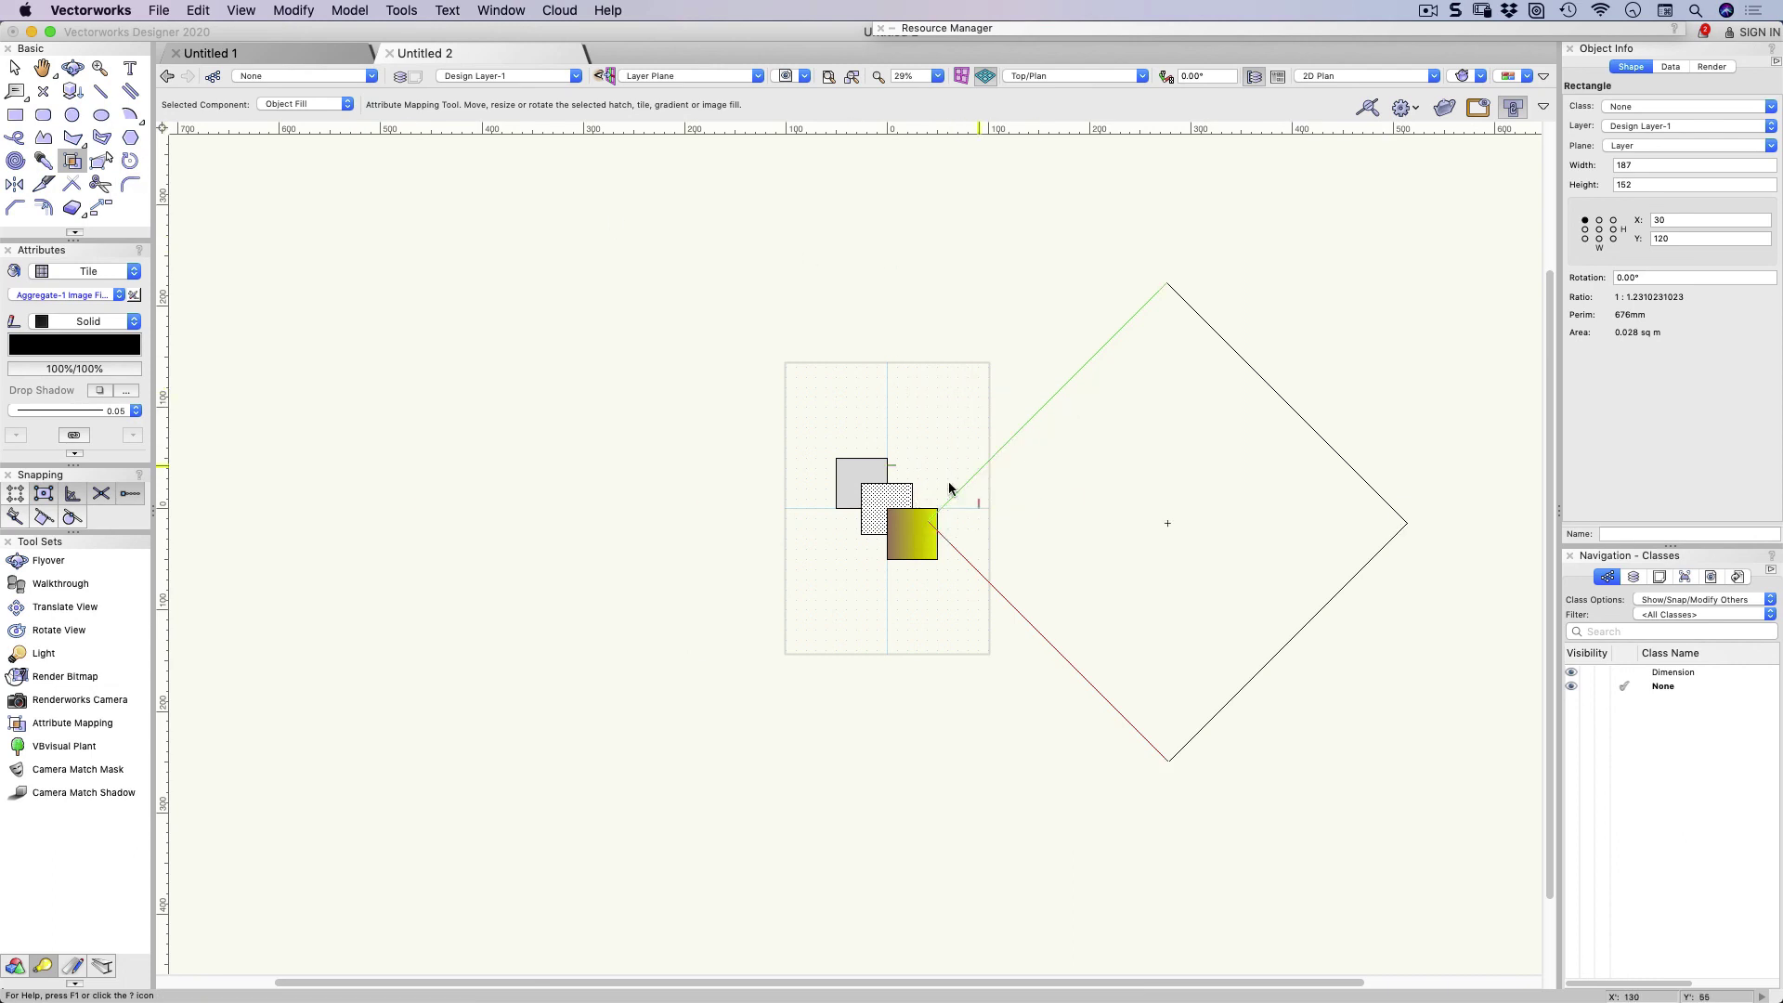
pyautogui.click(870, 506)
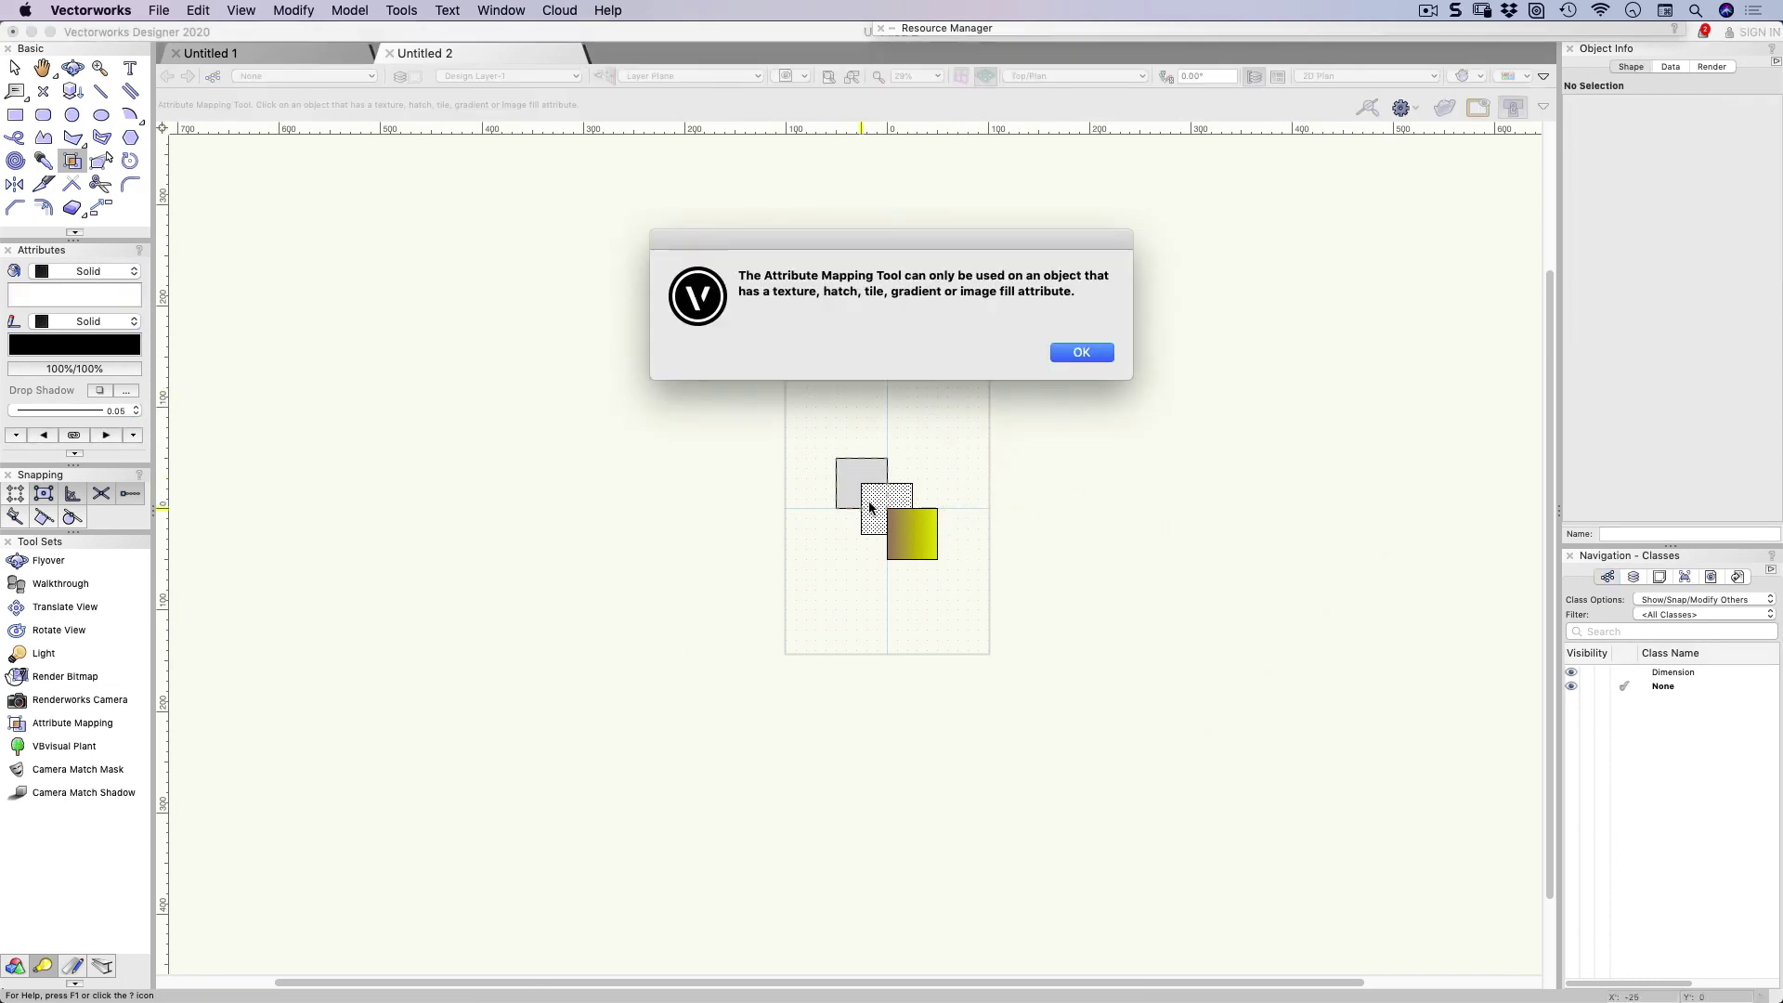
pyautogui.click(1082, 353)
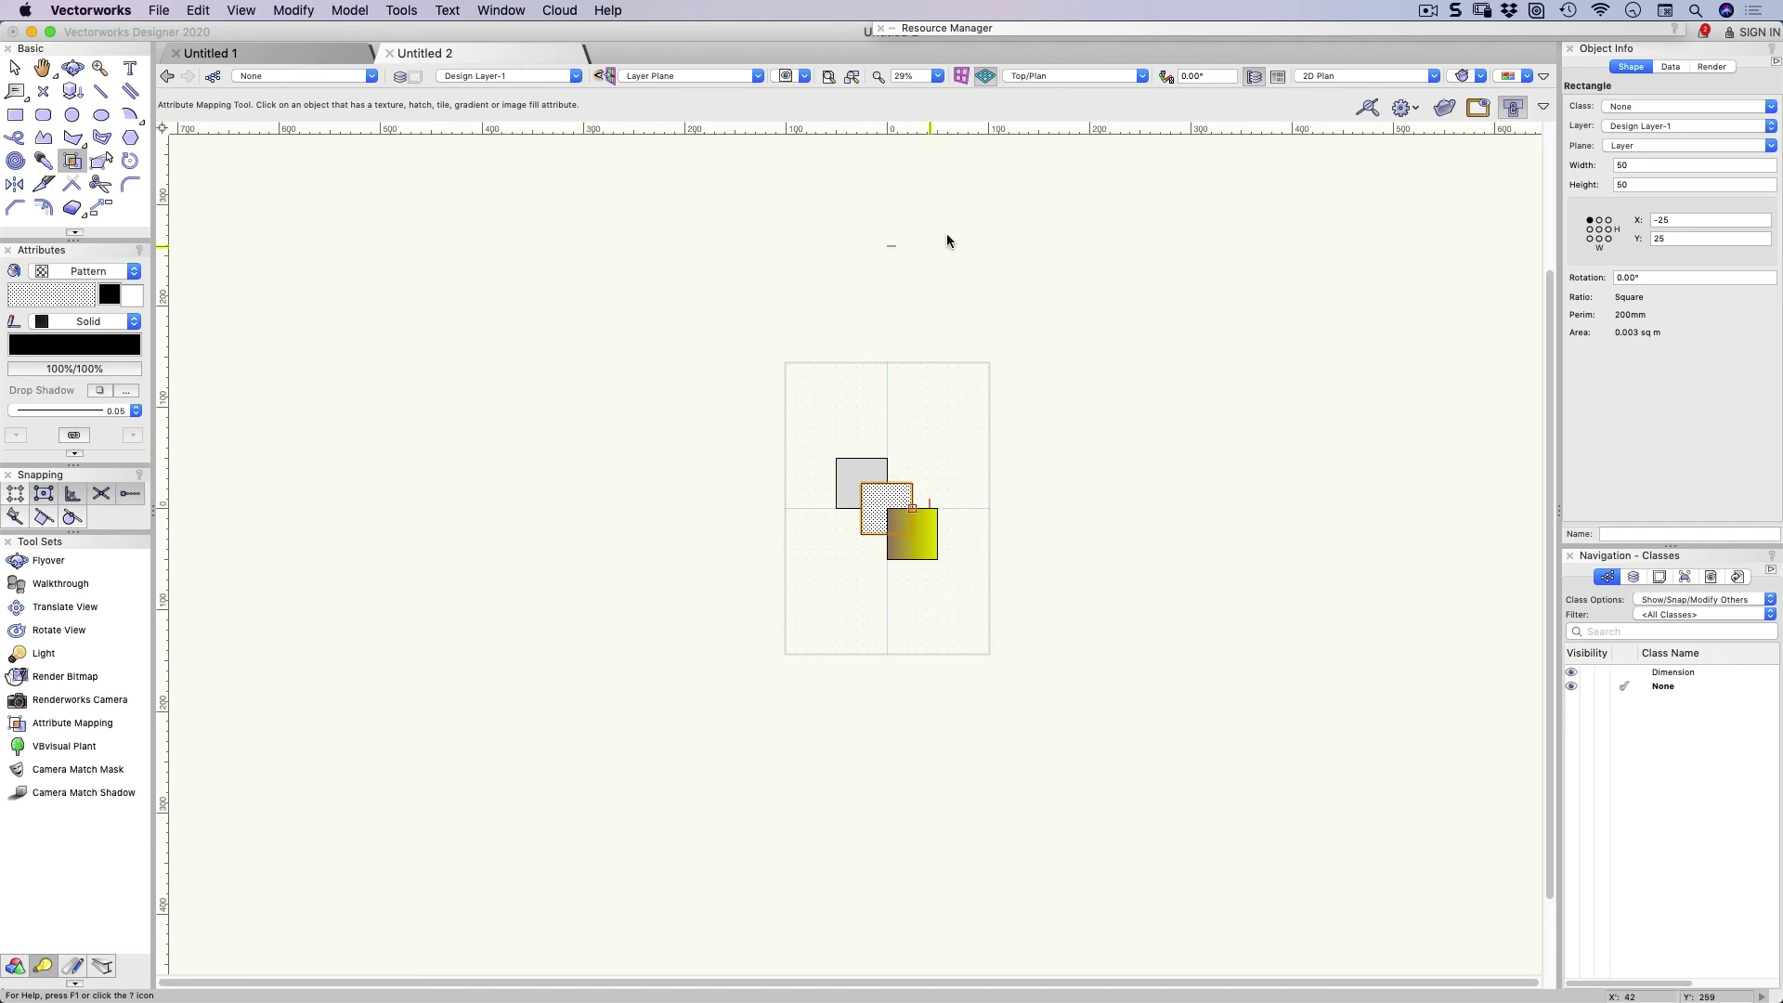
pyautogui.click(828, 77)
pyautogui.press('x')
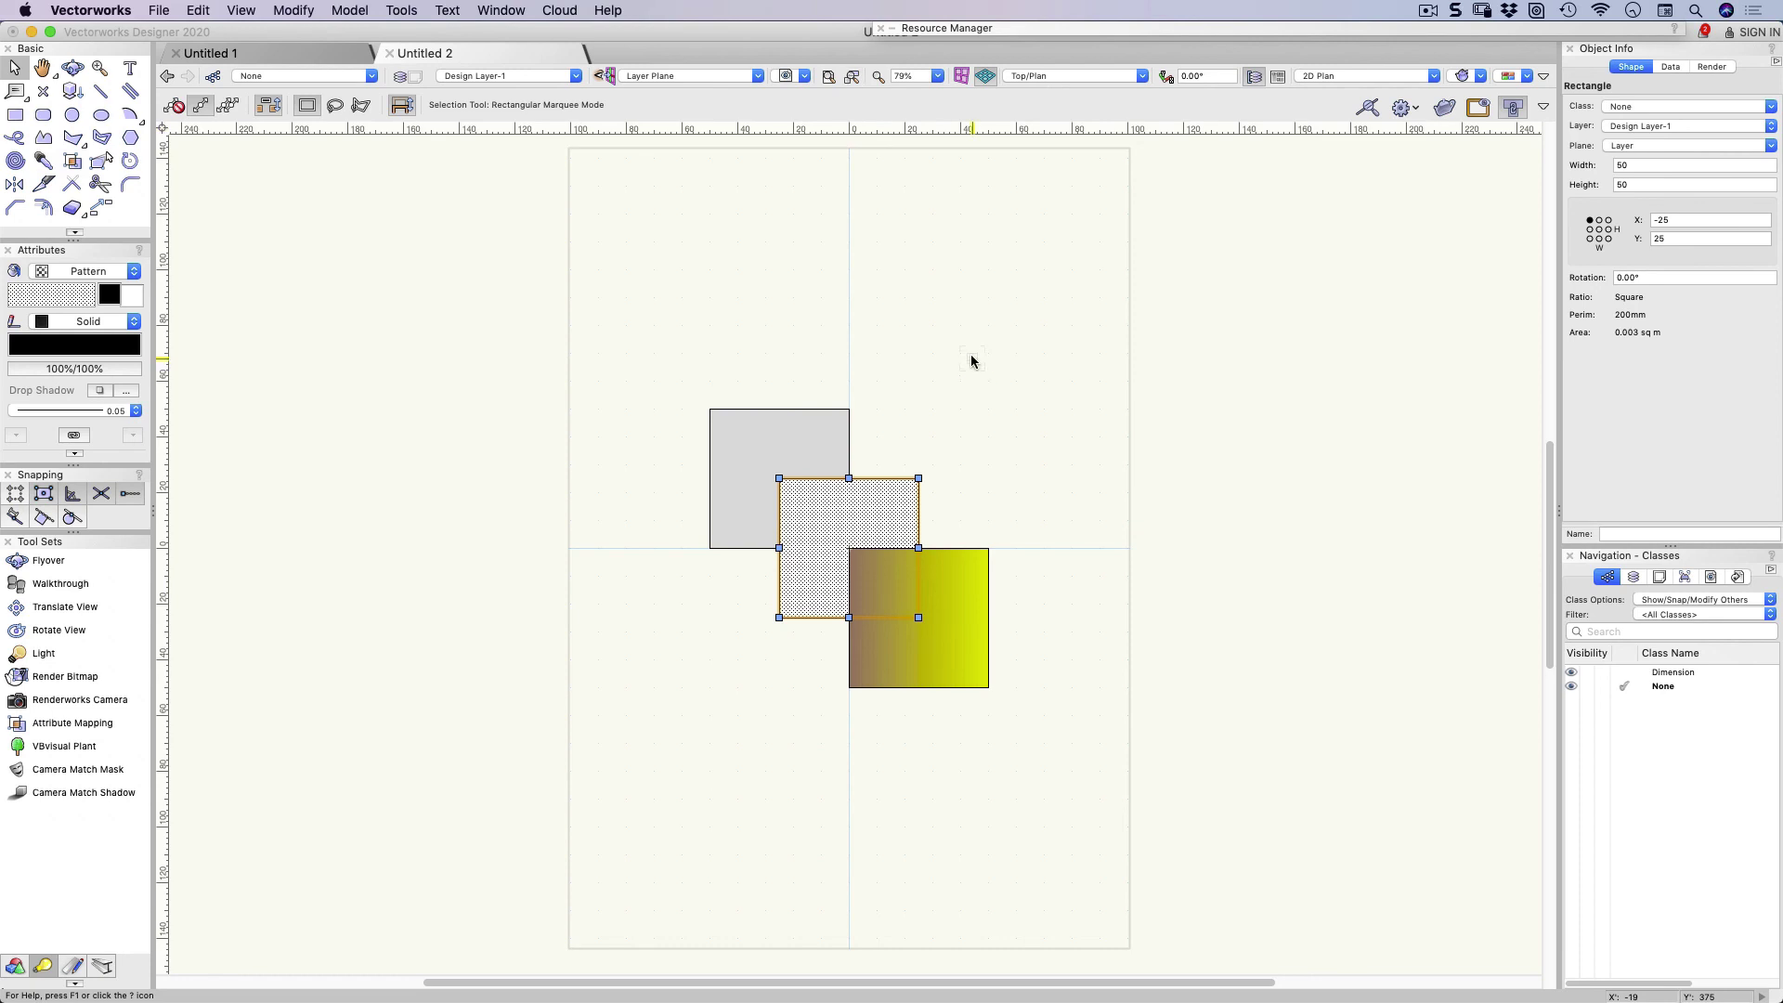
# Thicken the squares' outlines: heavier on grey, 0.35 on hatched, 0.18 on gradient
pyautogui.click(838, 419)
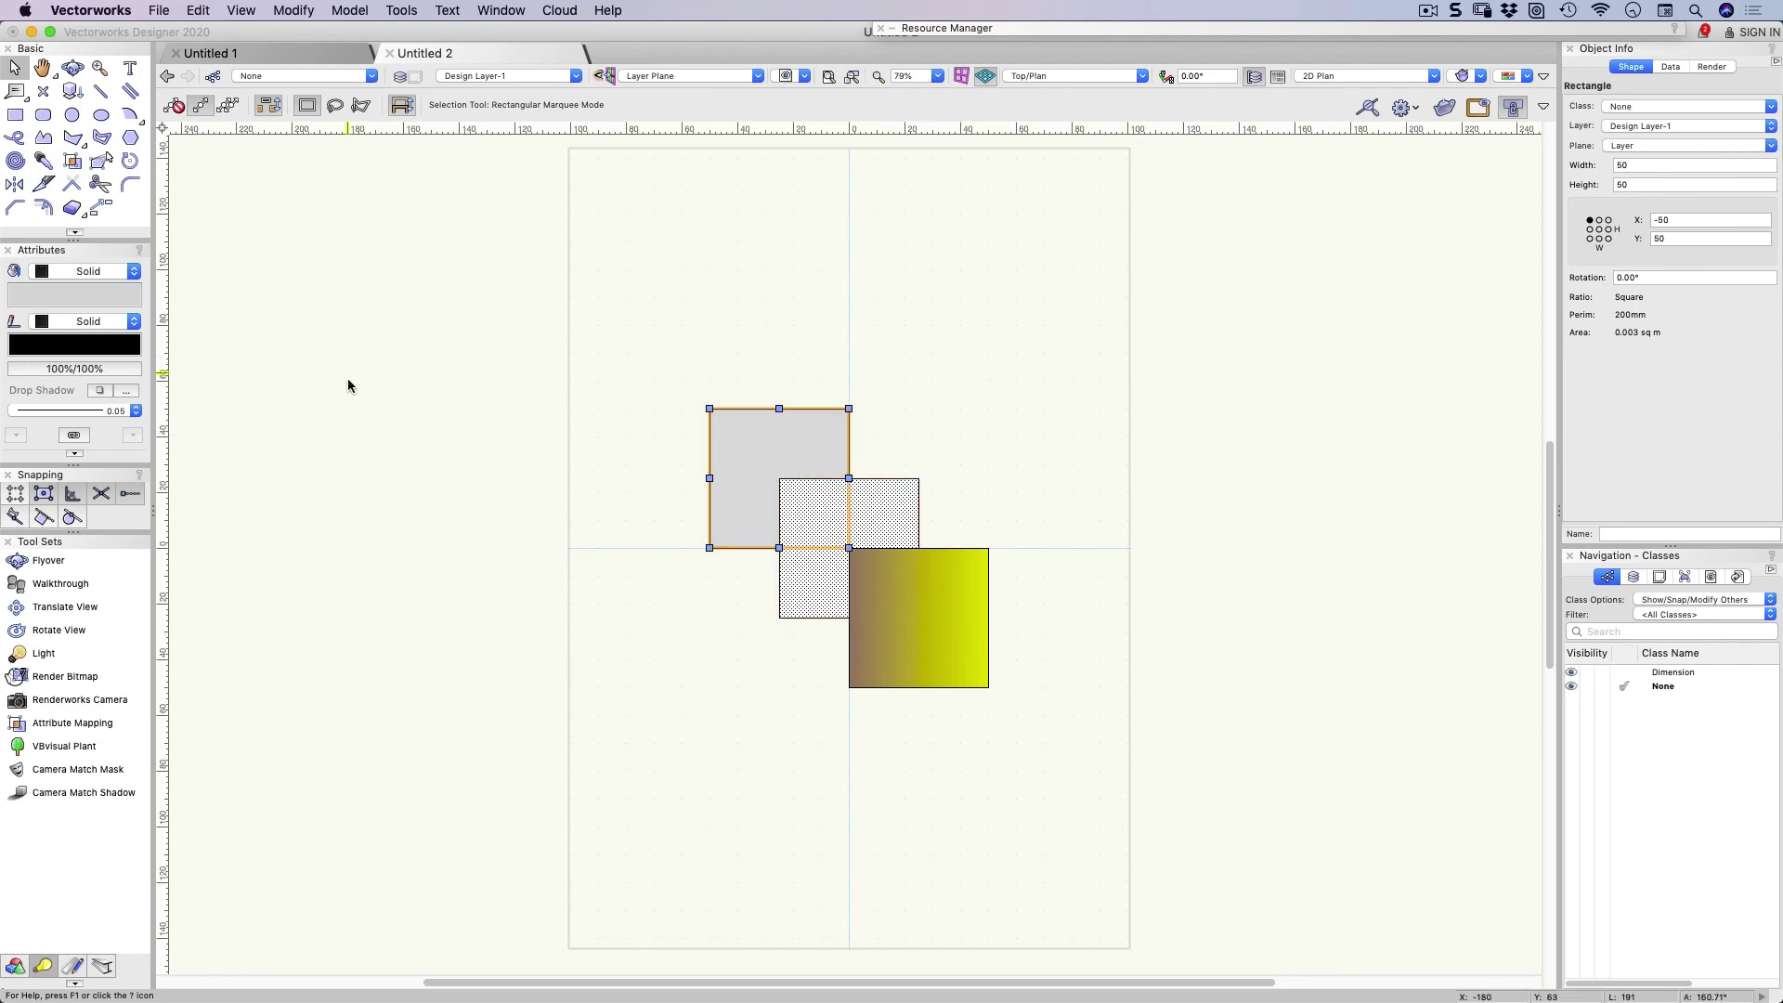
pyautogui.click(136, 410)
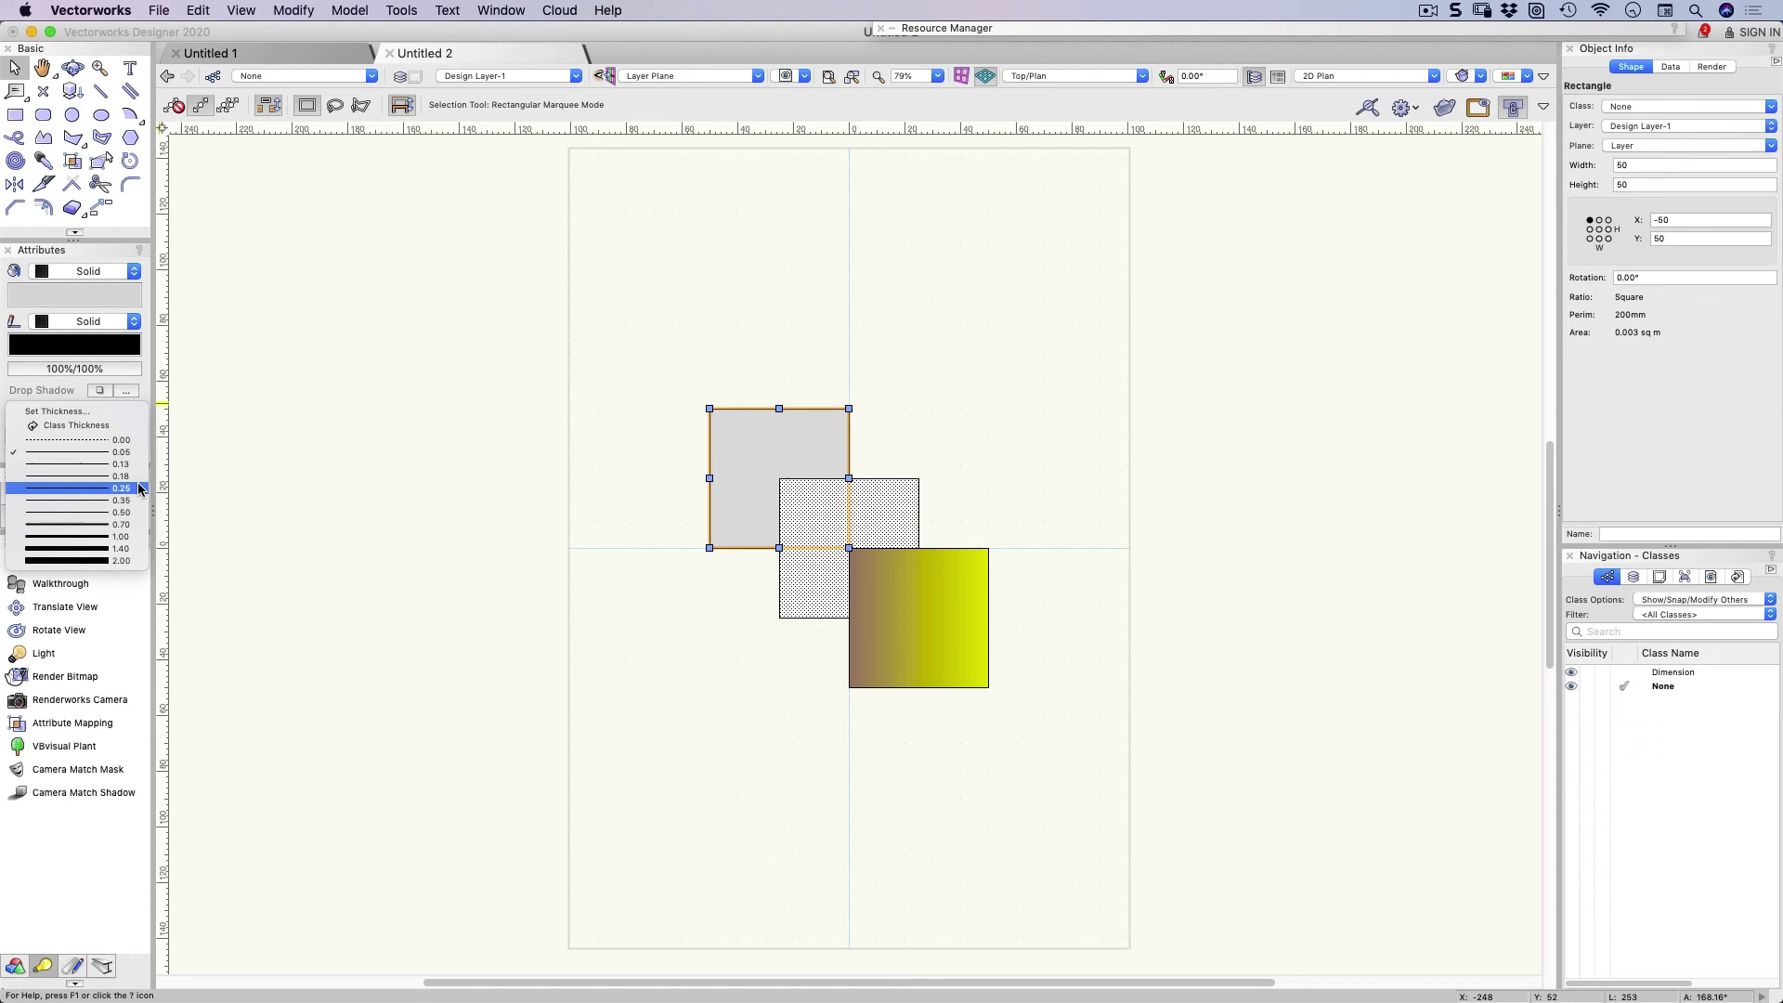
pyautogui.click(137, 525)
pyautogui.click(873, 503)
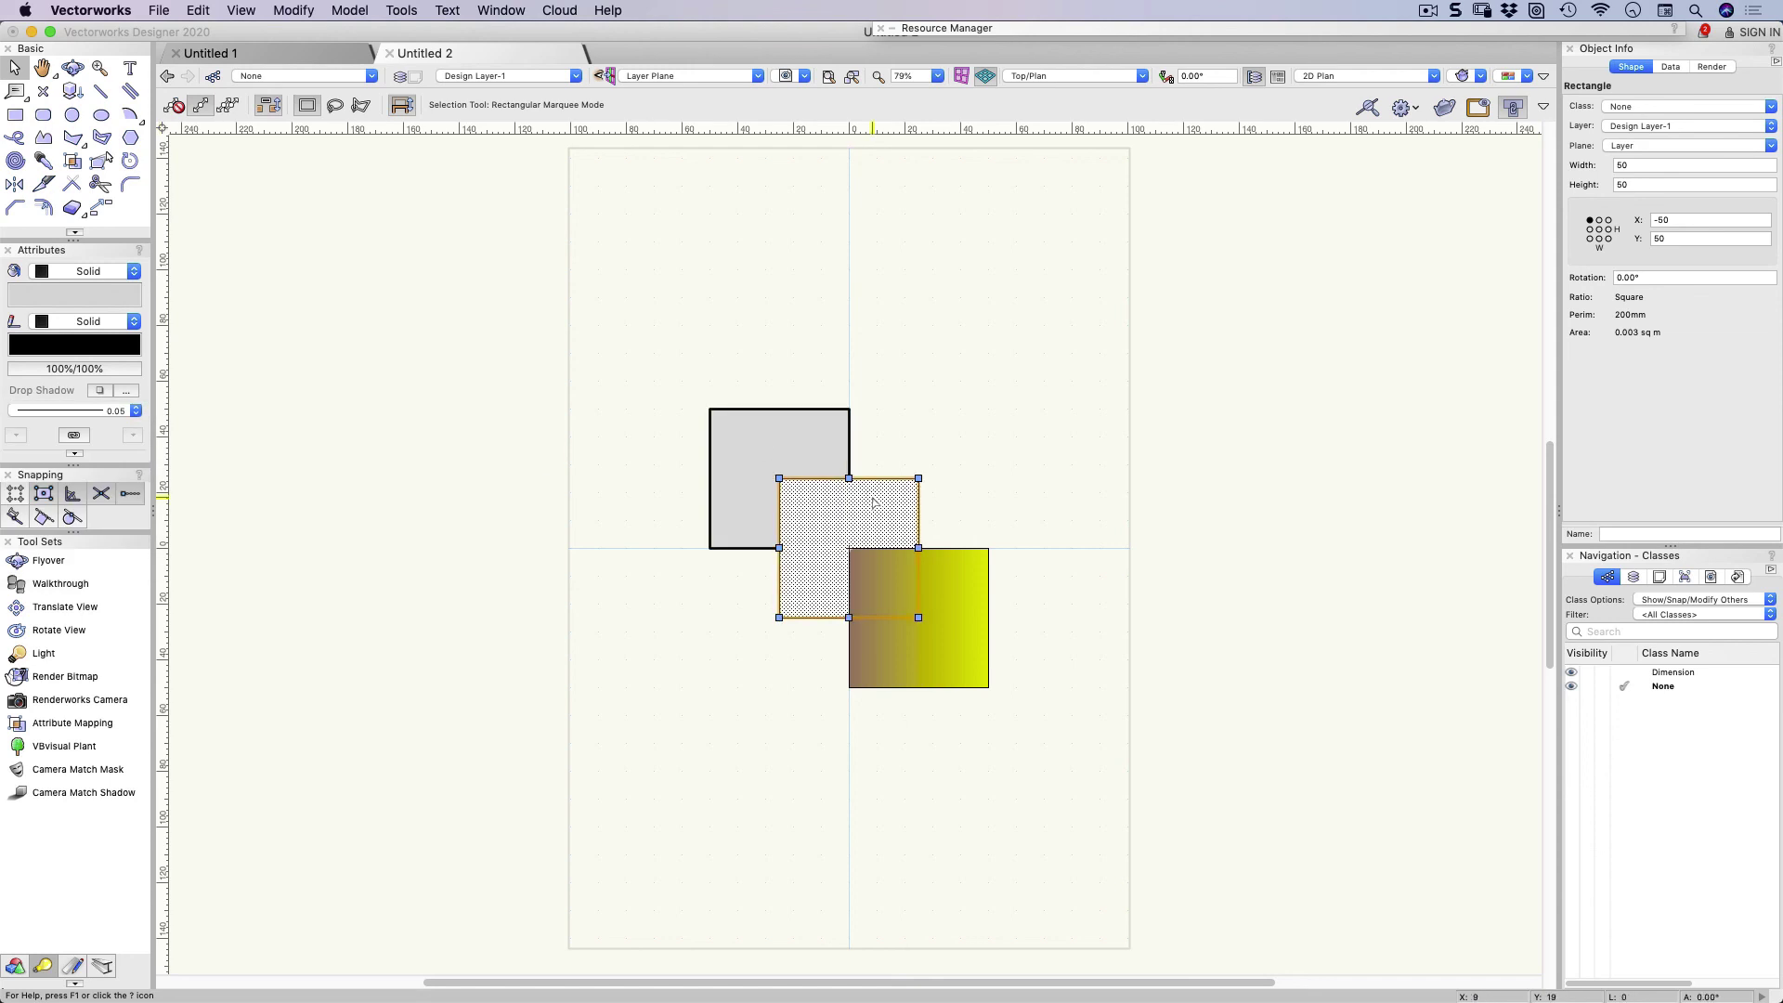
pyautogui.click(136, 411)
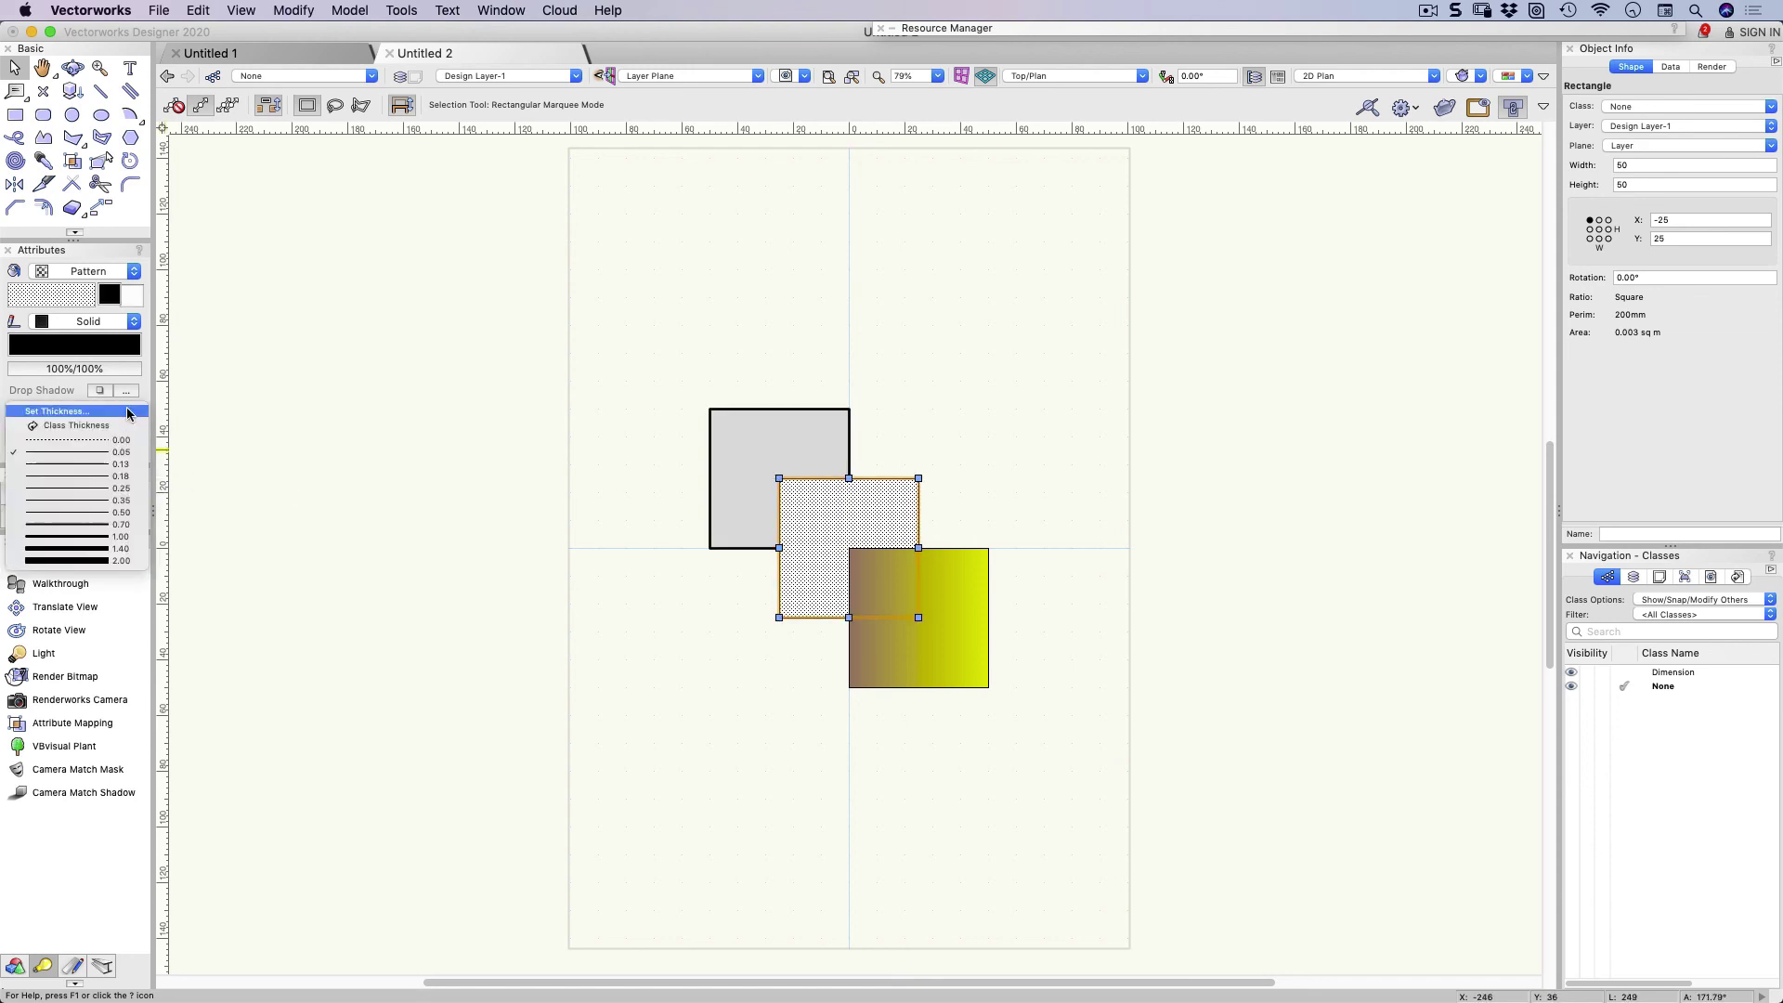
pyautogui.click(130, 500)
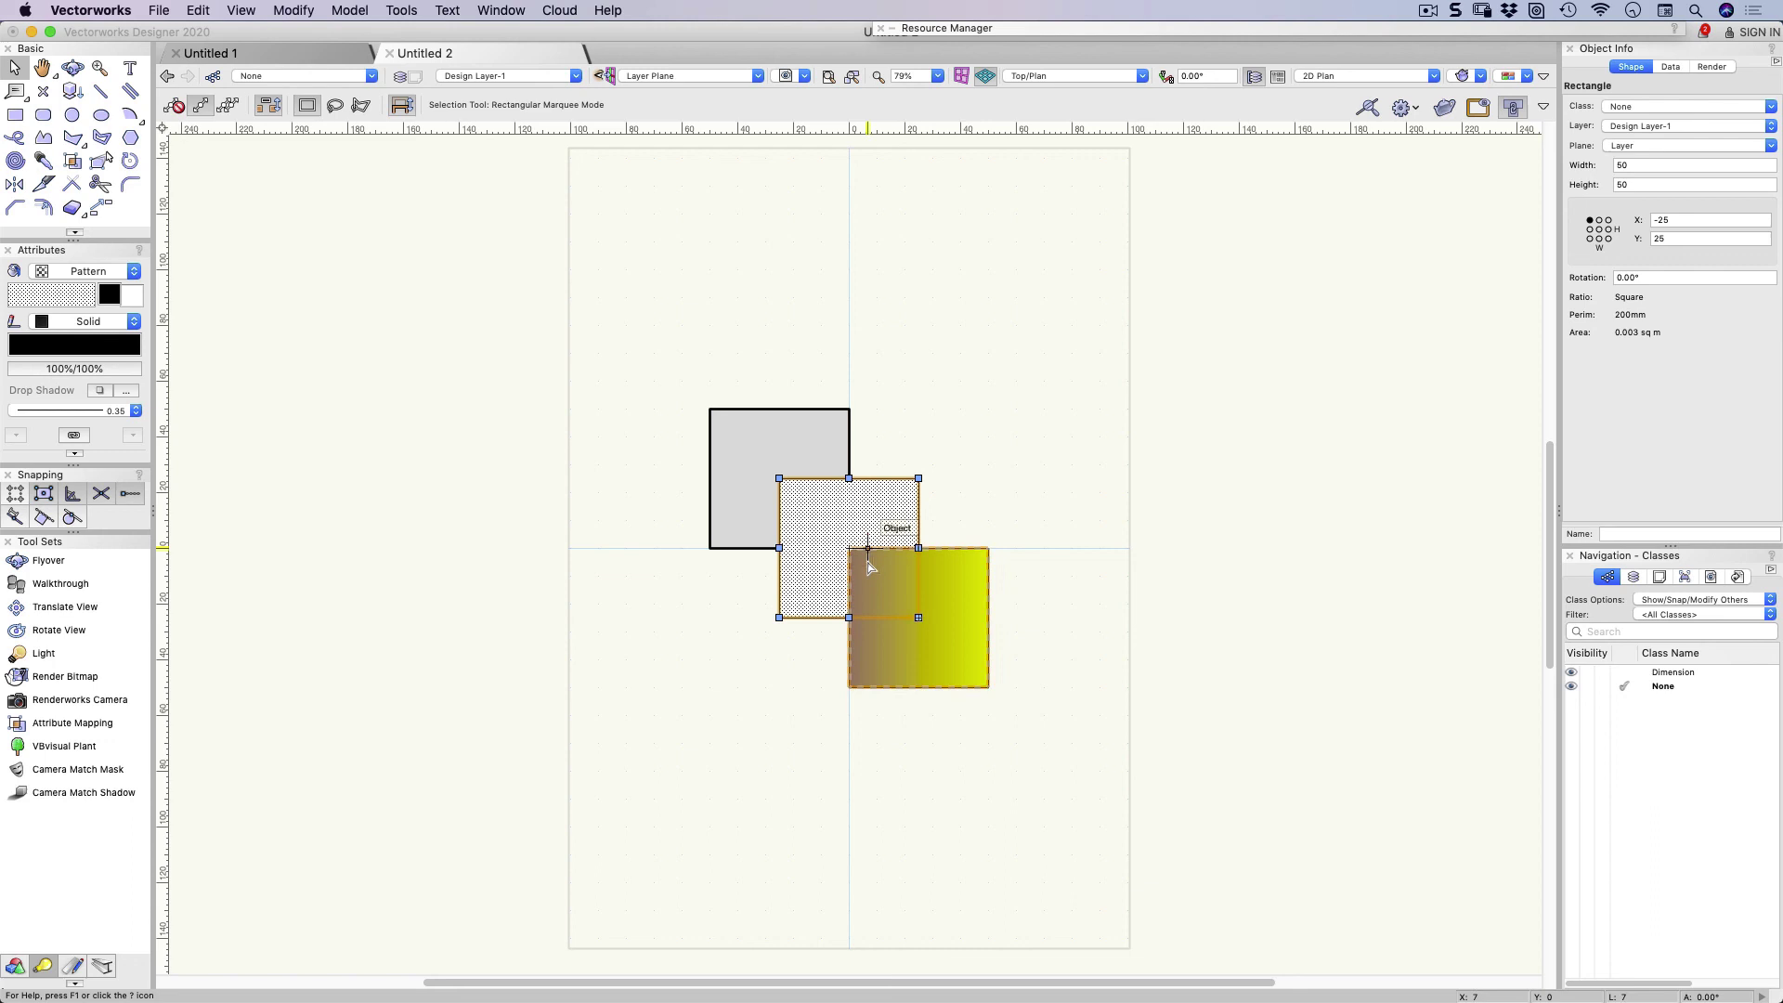
pyautogui.click(871, 567)
pyautogui.click(136, 411)
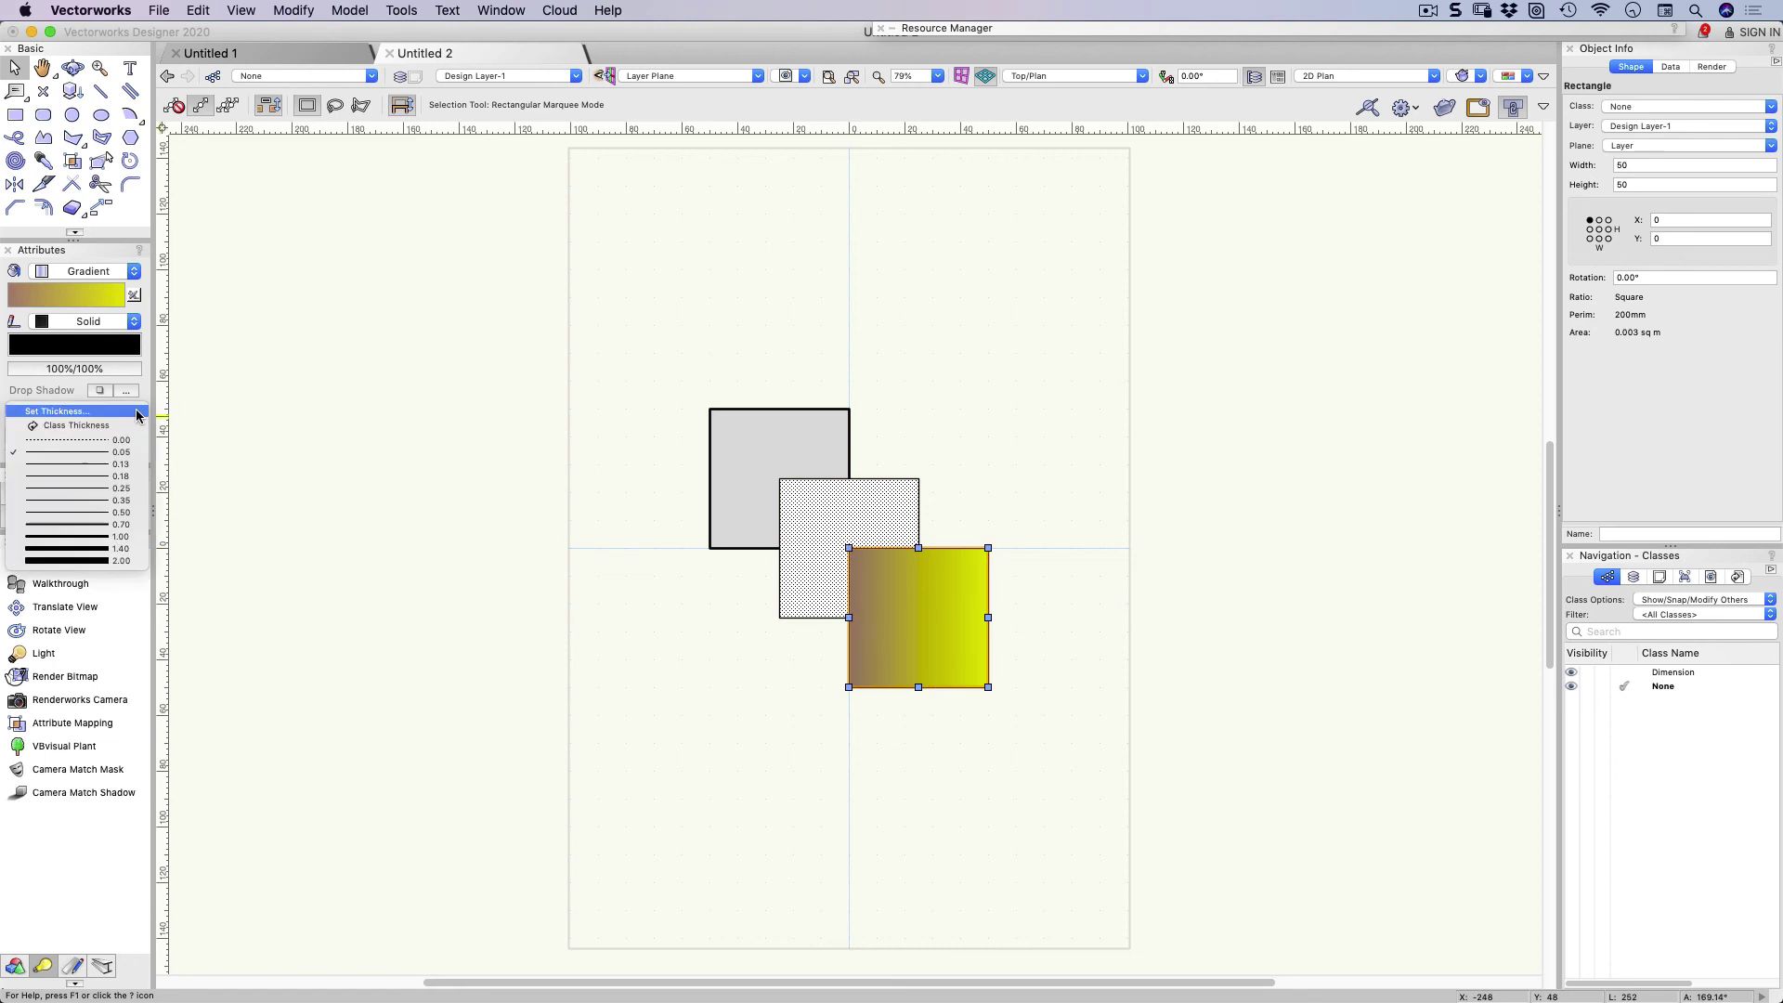
pyautogui.click(147, 475)
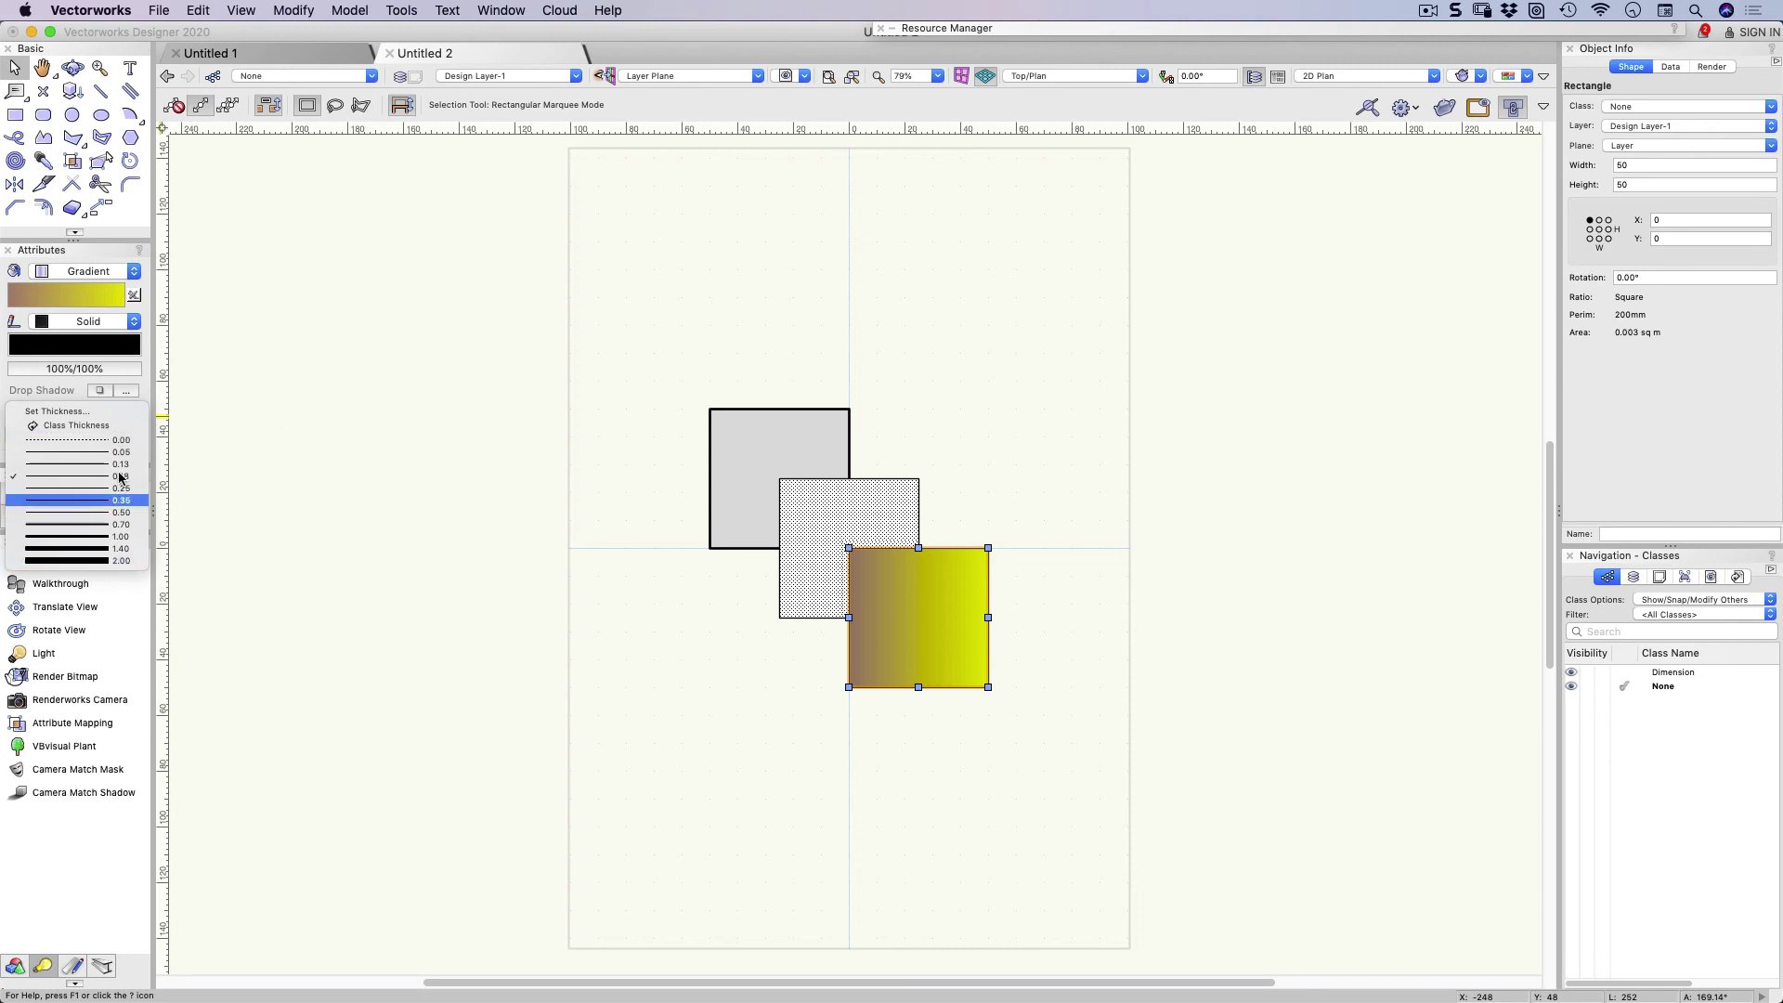
pyautogui.click(626, 323)
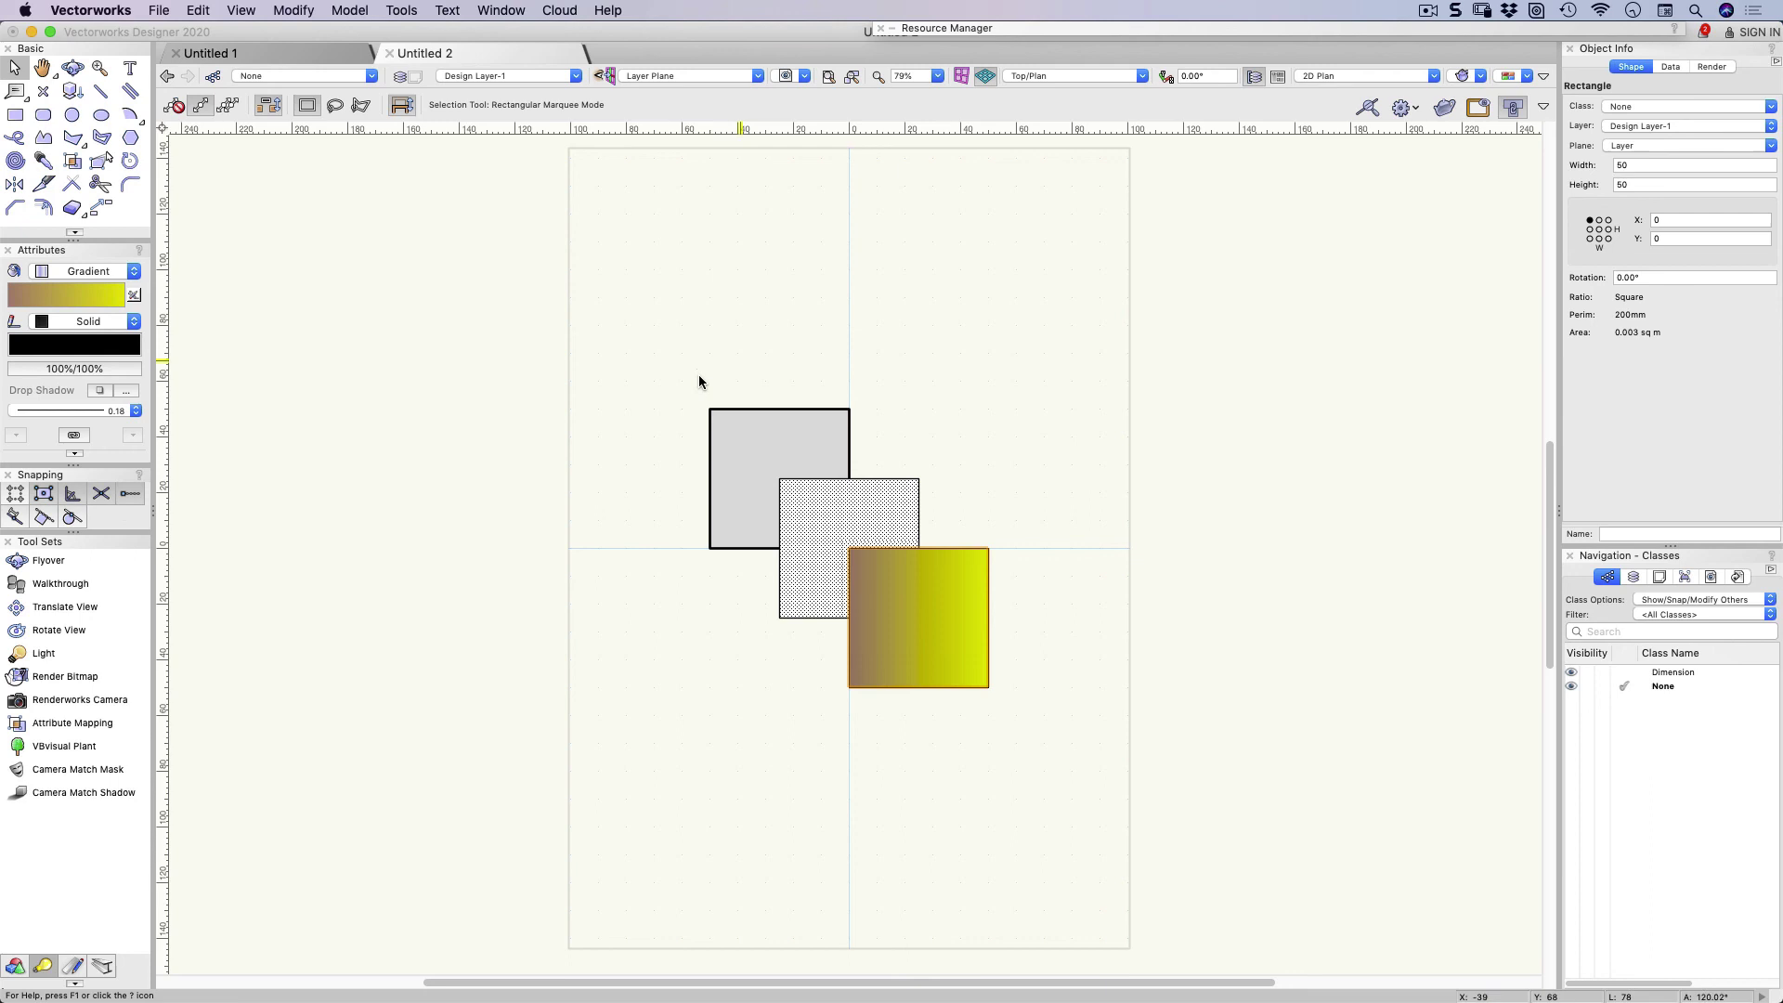
# Zoom in on the three squares and switch off Zoom Line Thickness
pyautogui.press('c')
pyautogui.moveTo(688, 384); pyautogui.dragTo(1025, 708)
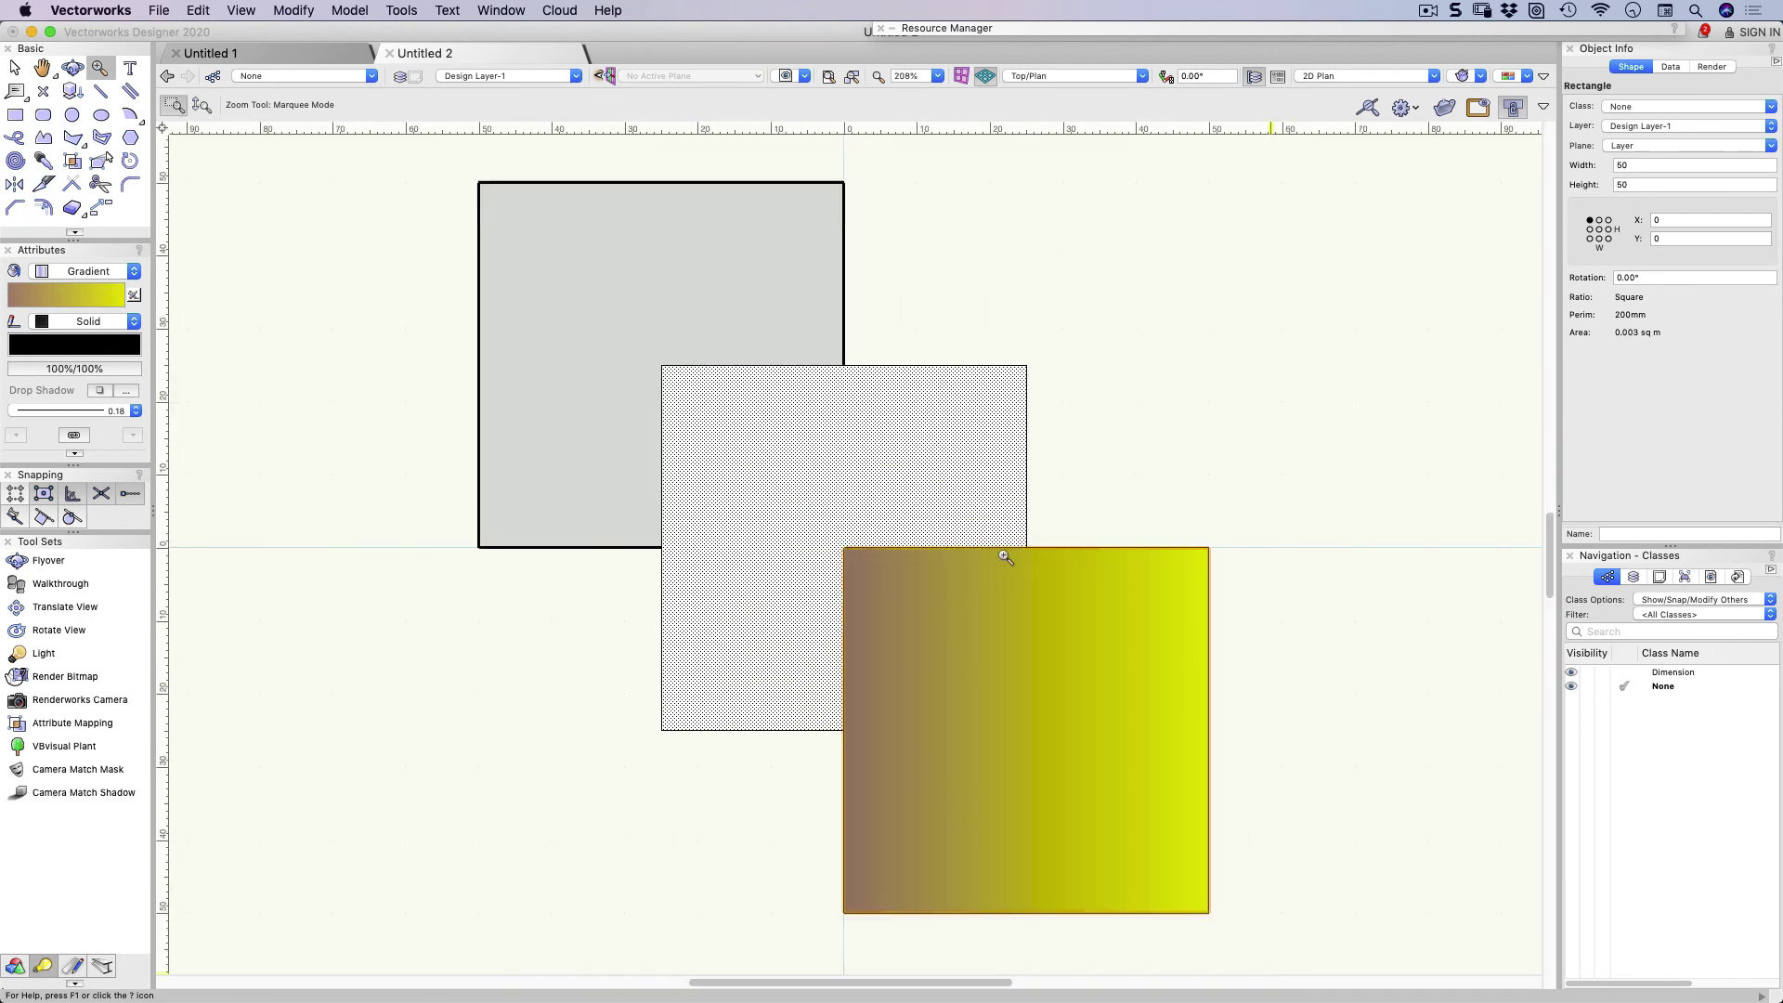
pyautogui.press('x')
pyautogui.click(935, 314)
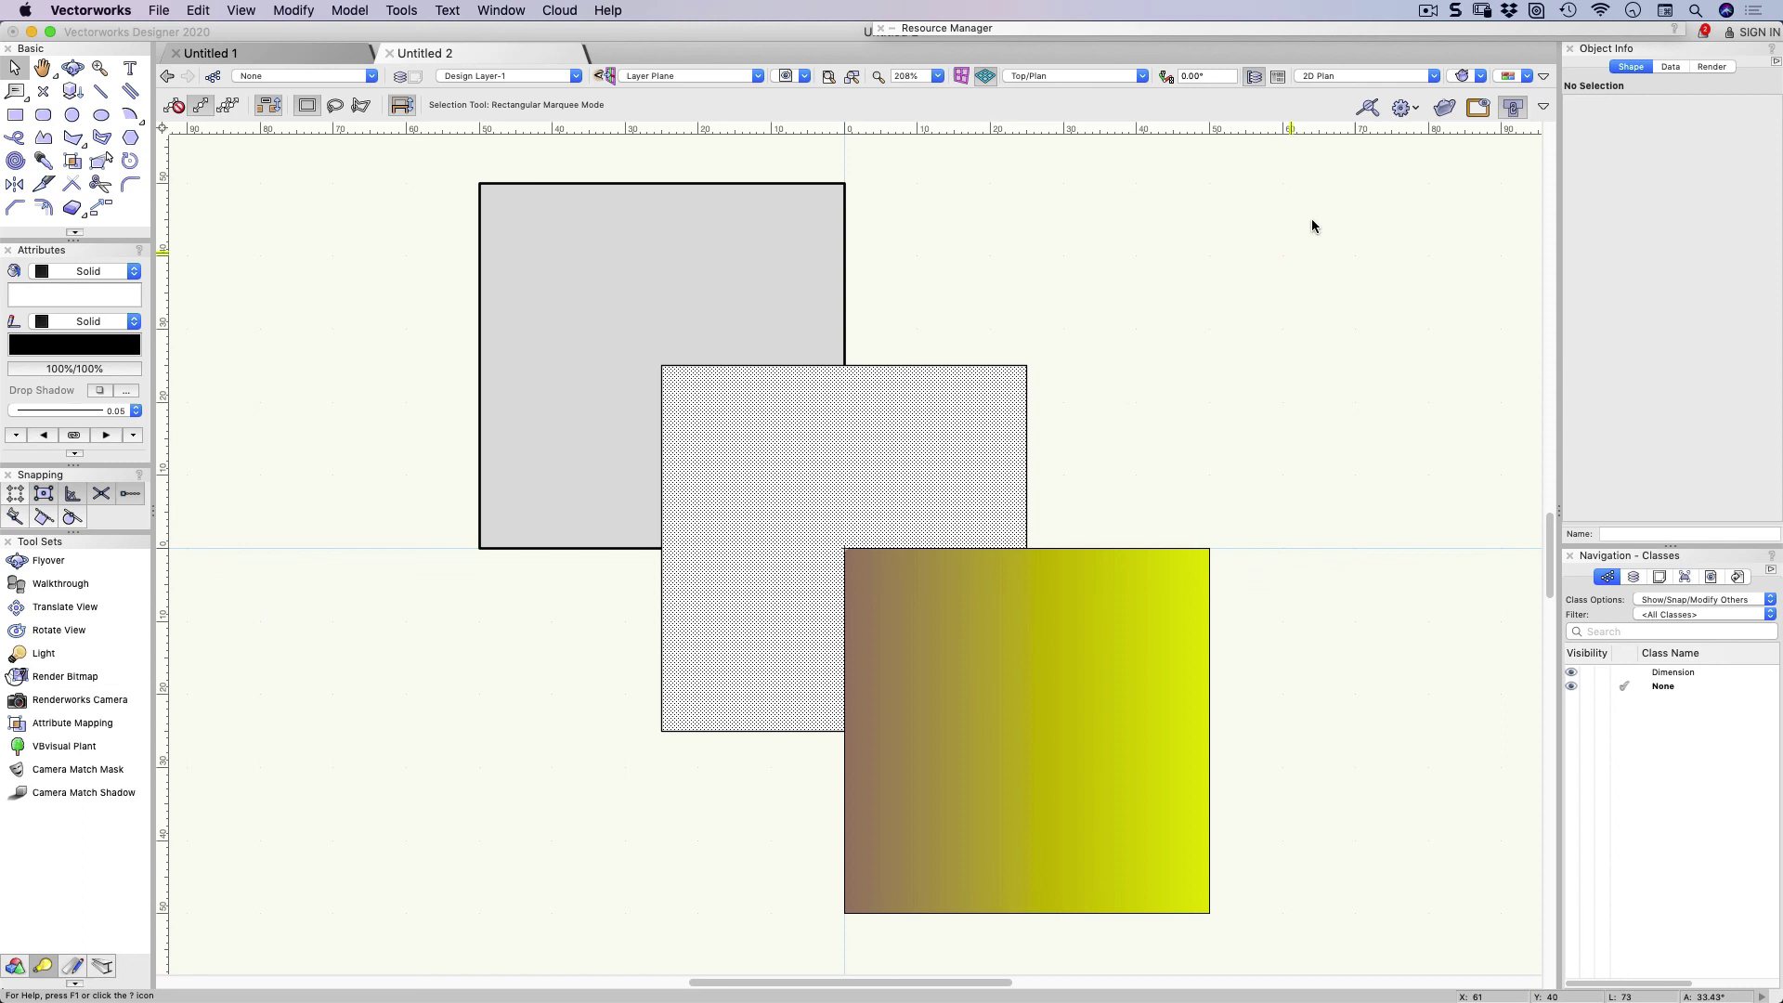
pyautogui.click(1368, 108)
pyautogui.click(1368, 108)
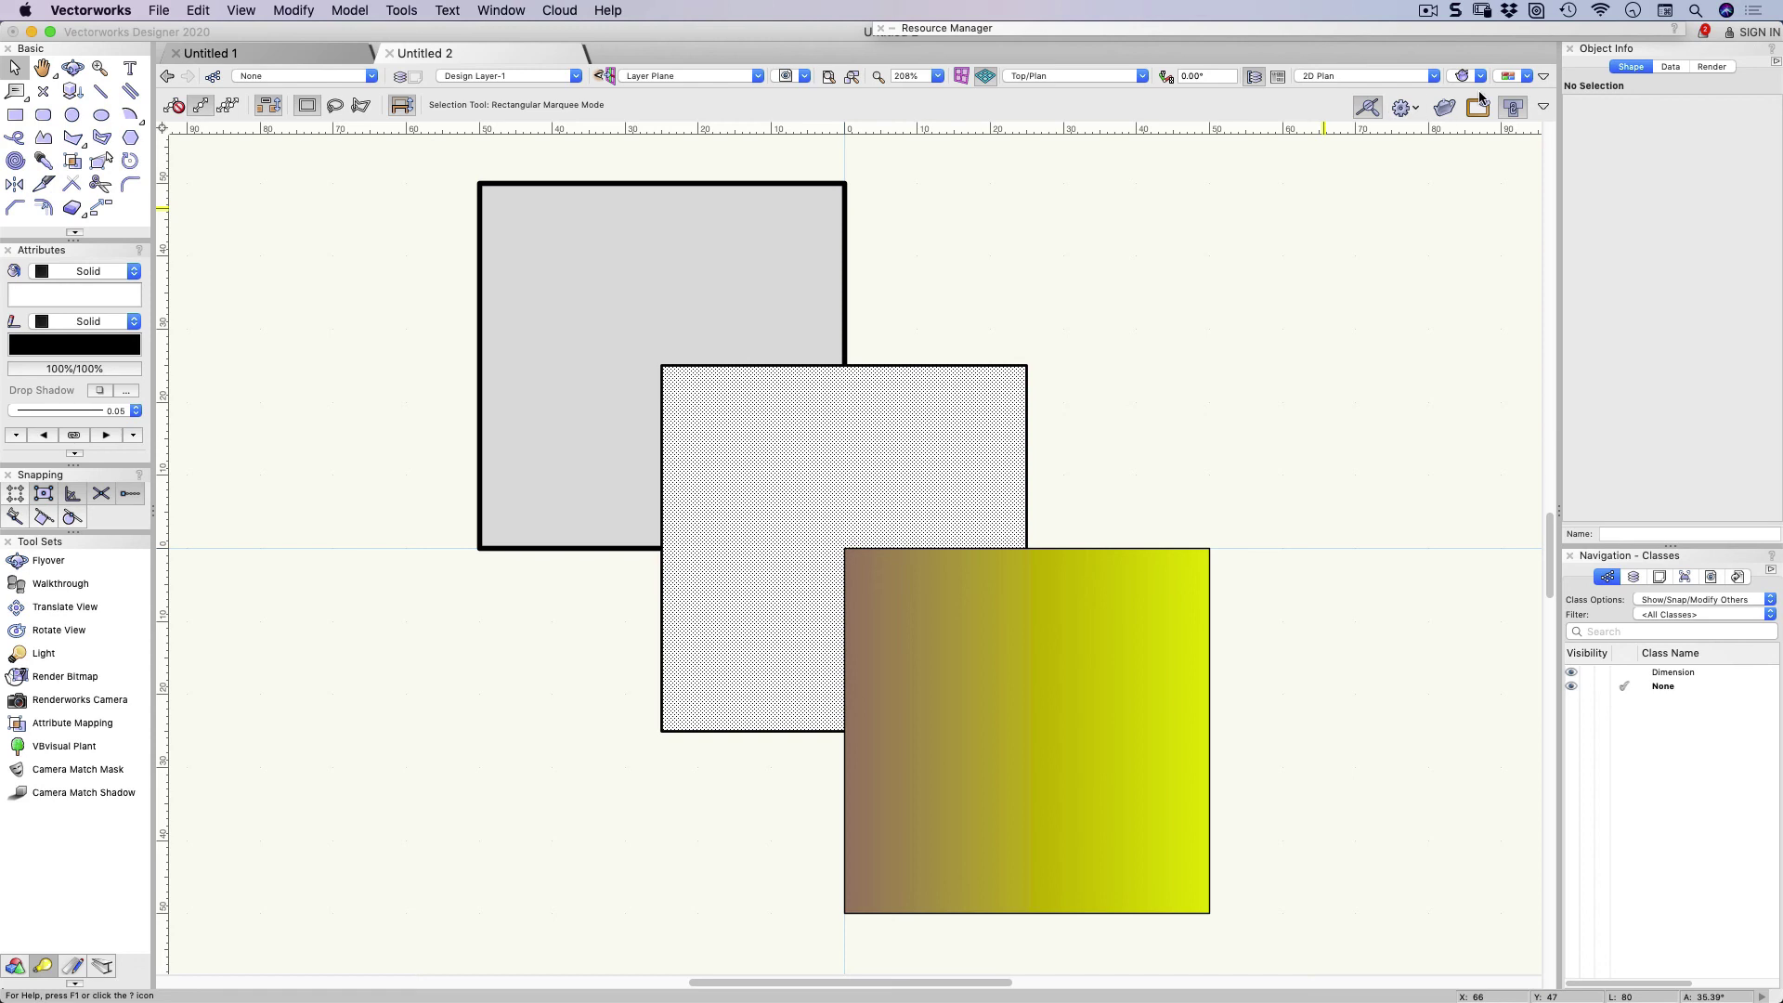
pyautogui.click(1543, 107)
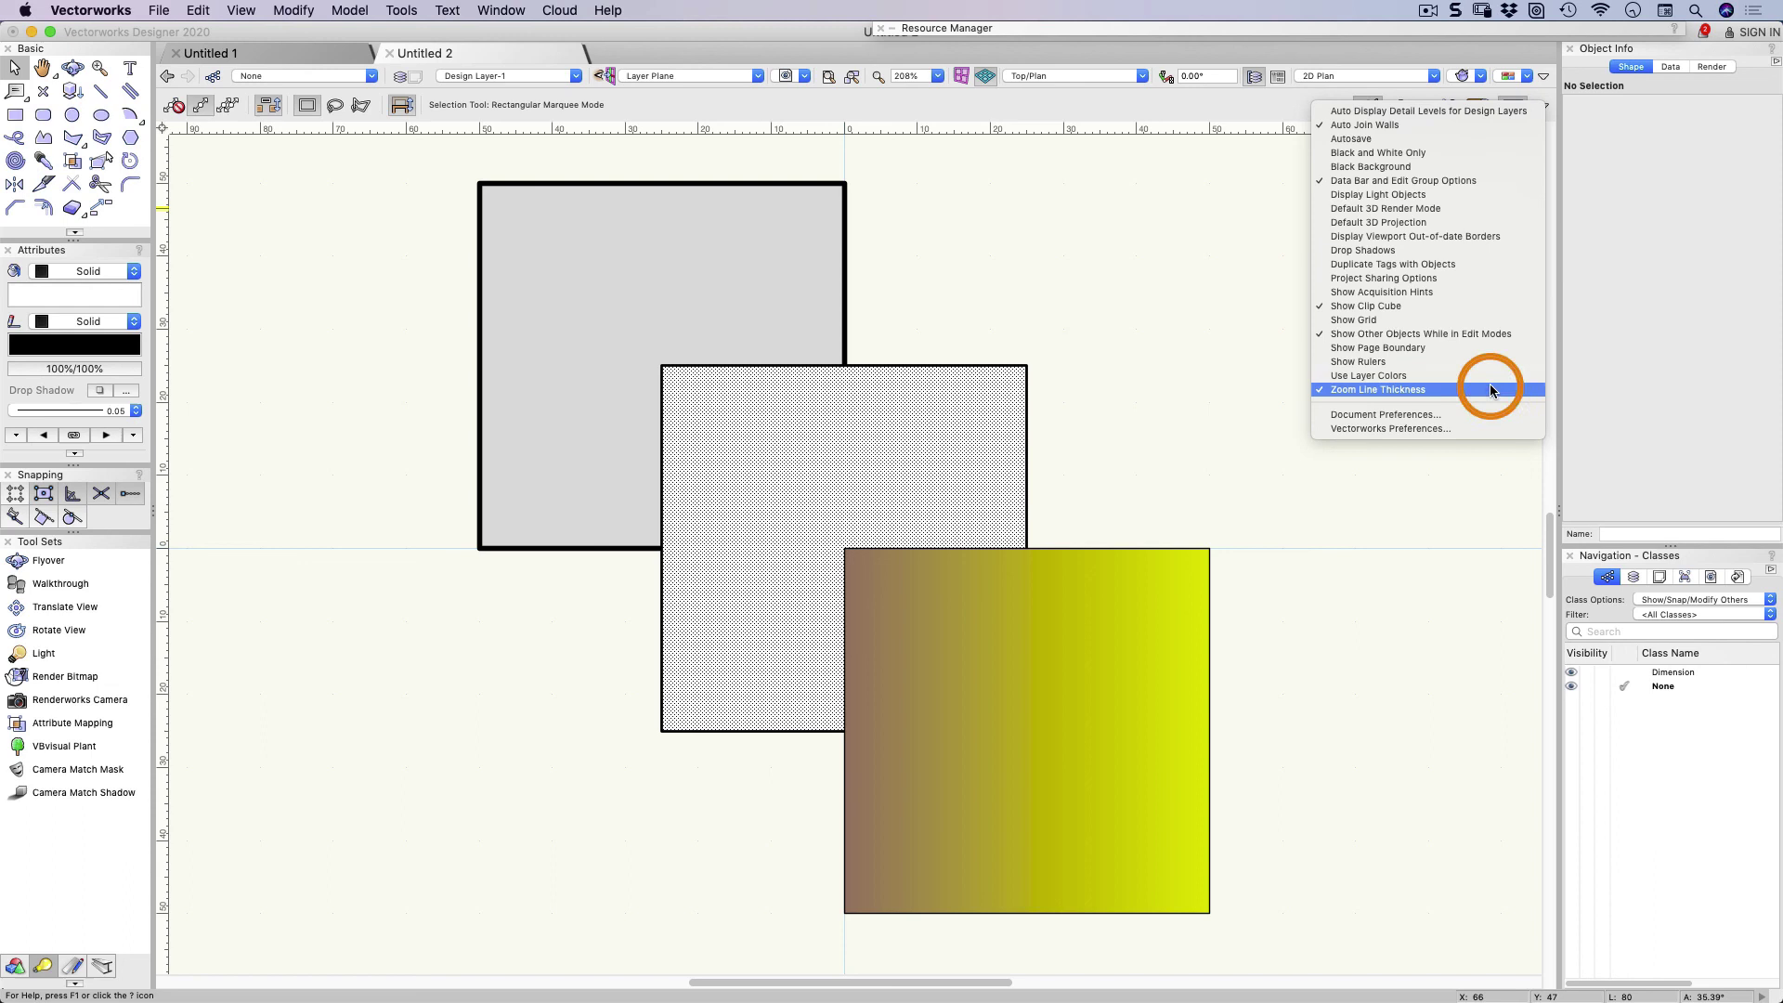
pyautogui.click(1281, 462)
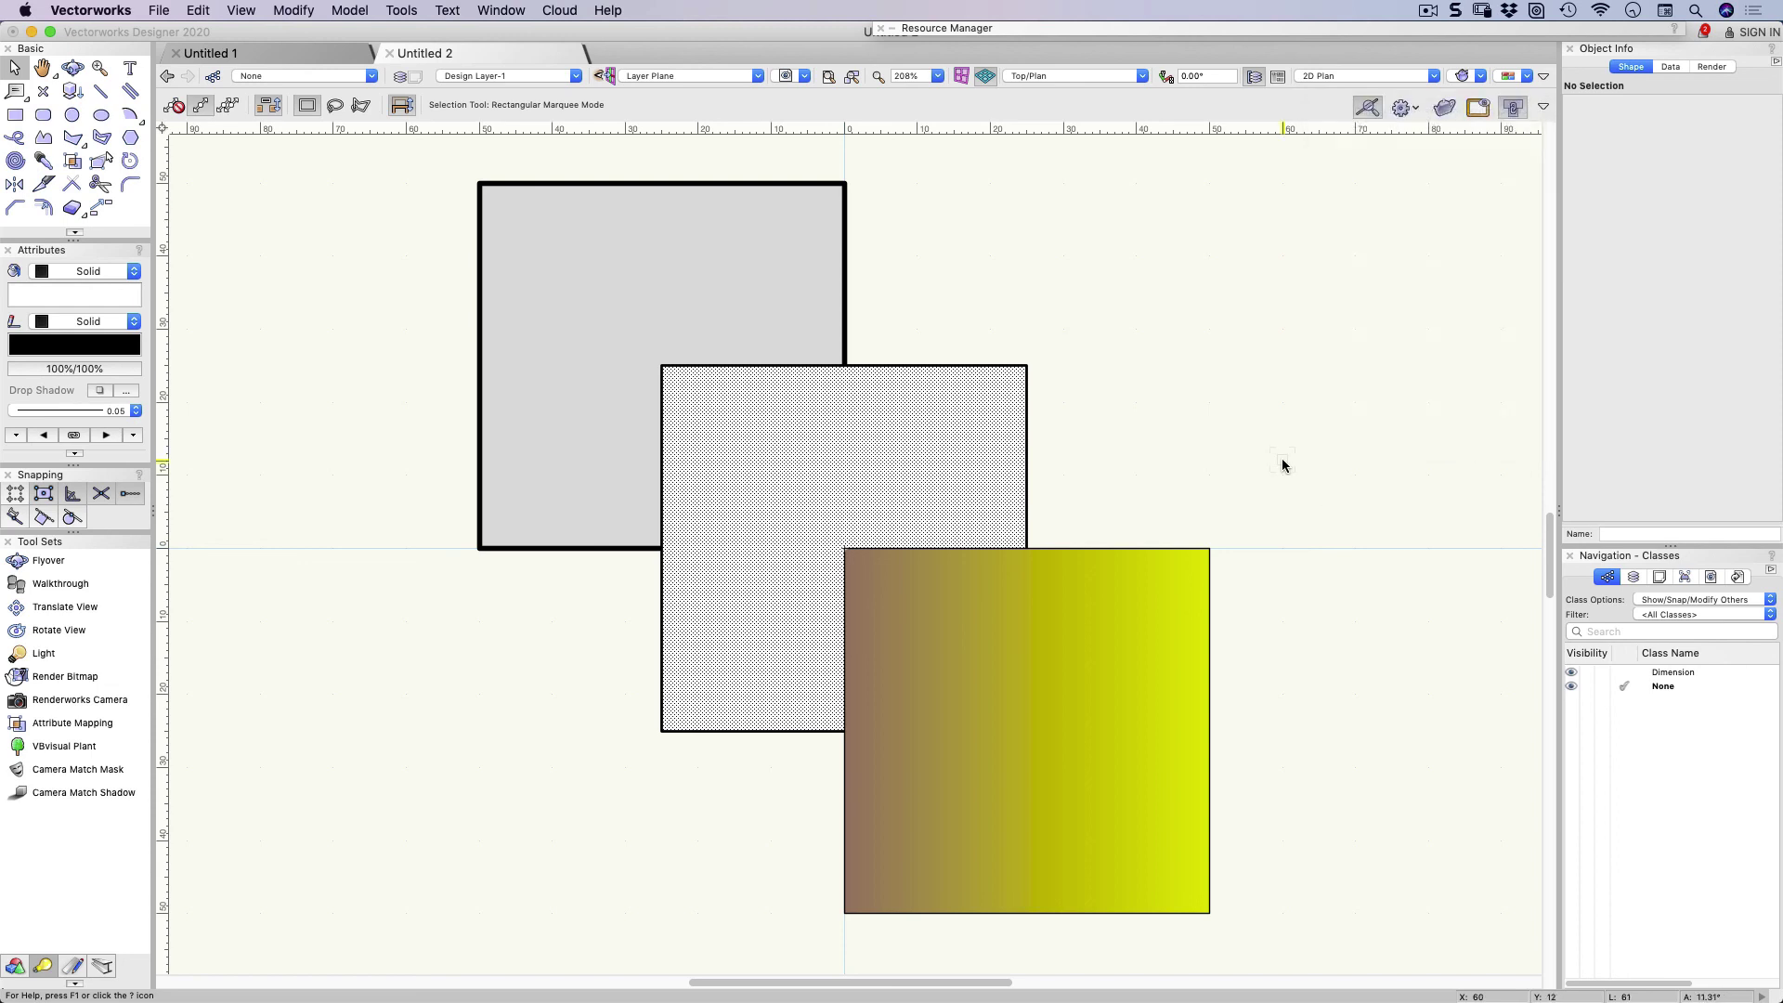
# Reset the default line thickness to 0.25 and fit the whole page in view
pyautogui.click(135, 413)
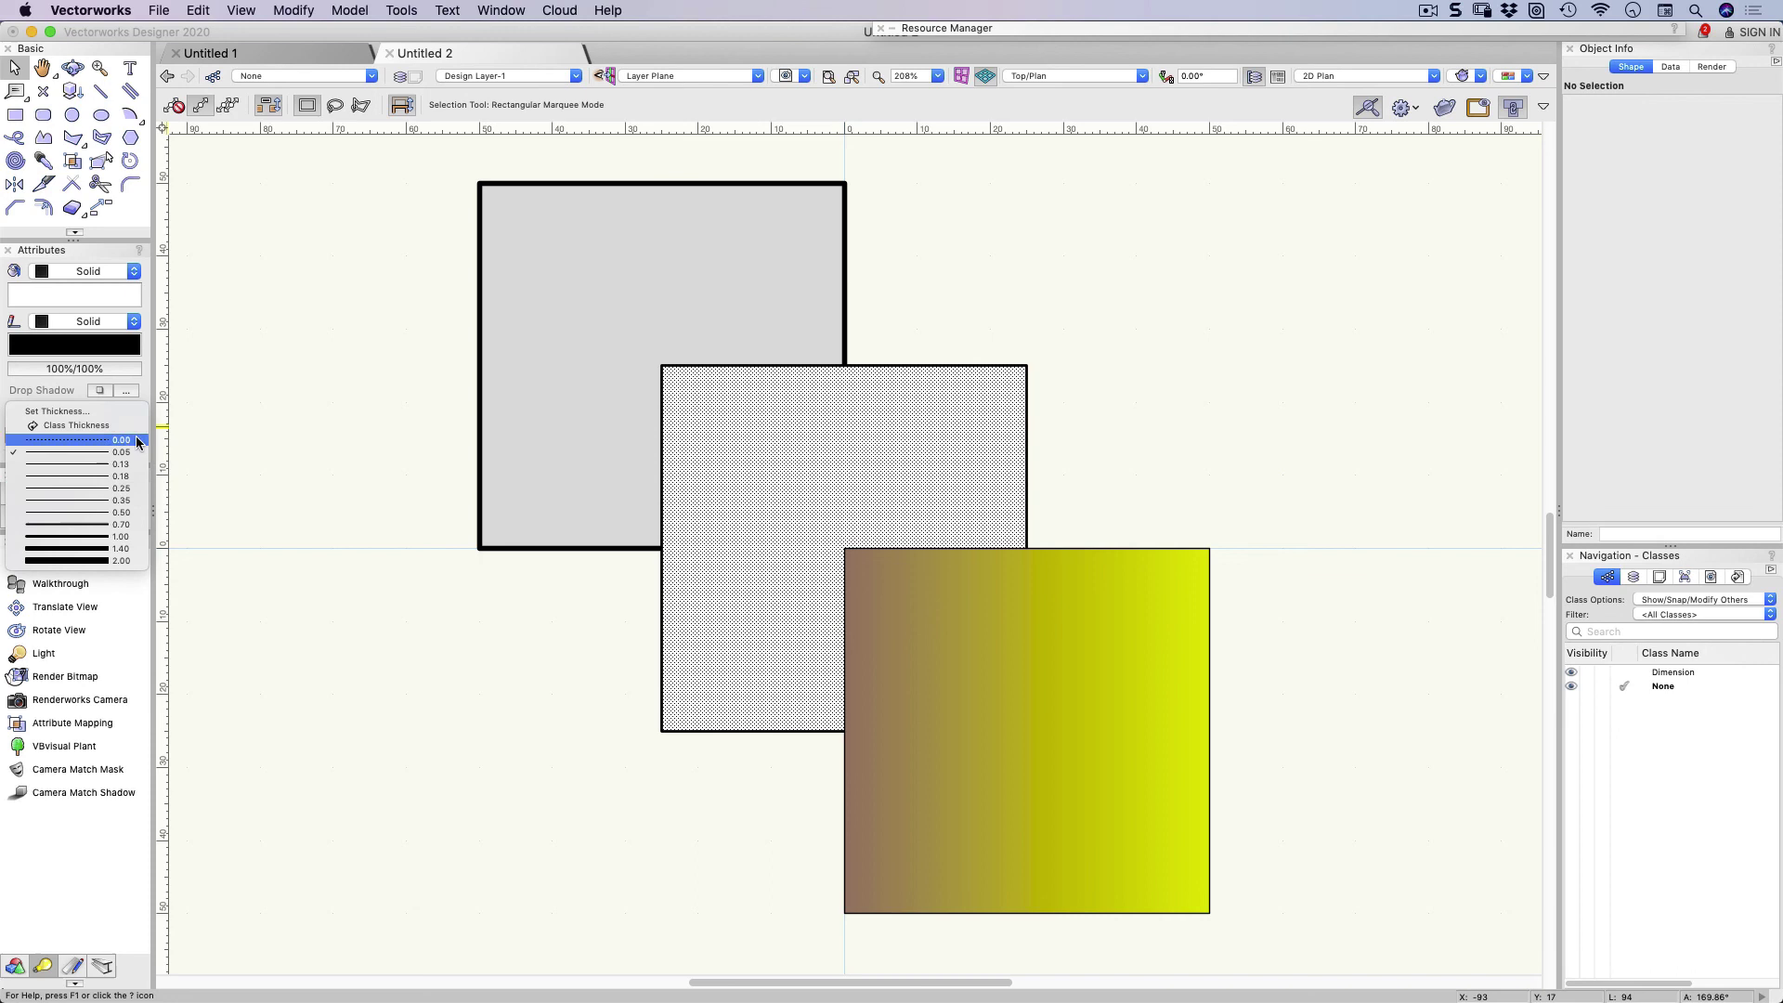
pyautogui.click(130, 488)
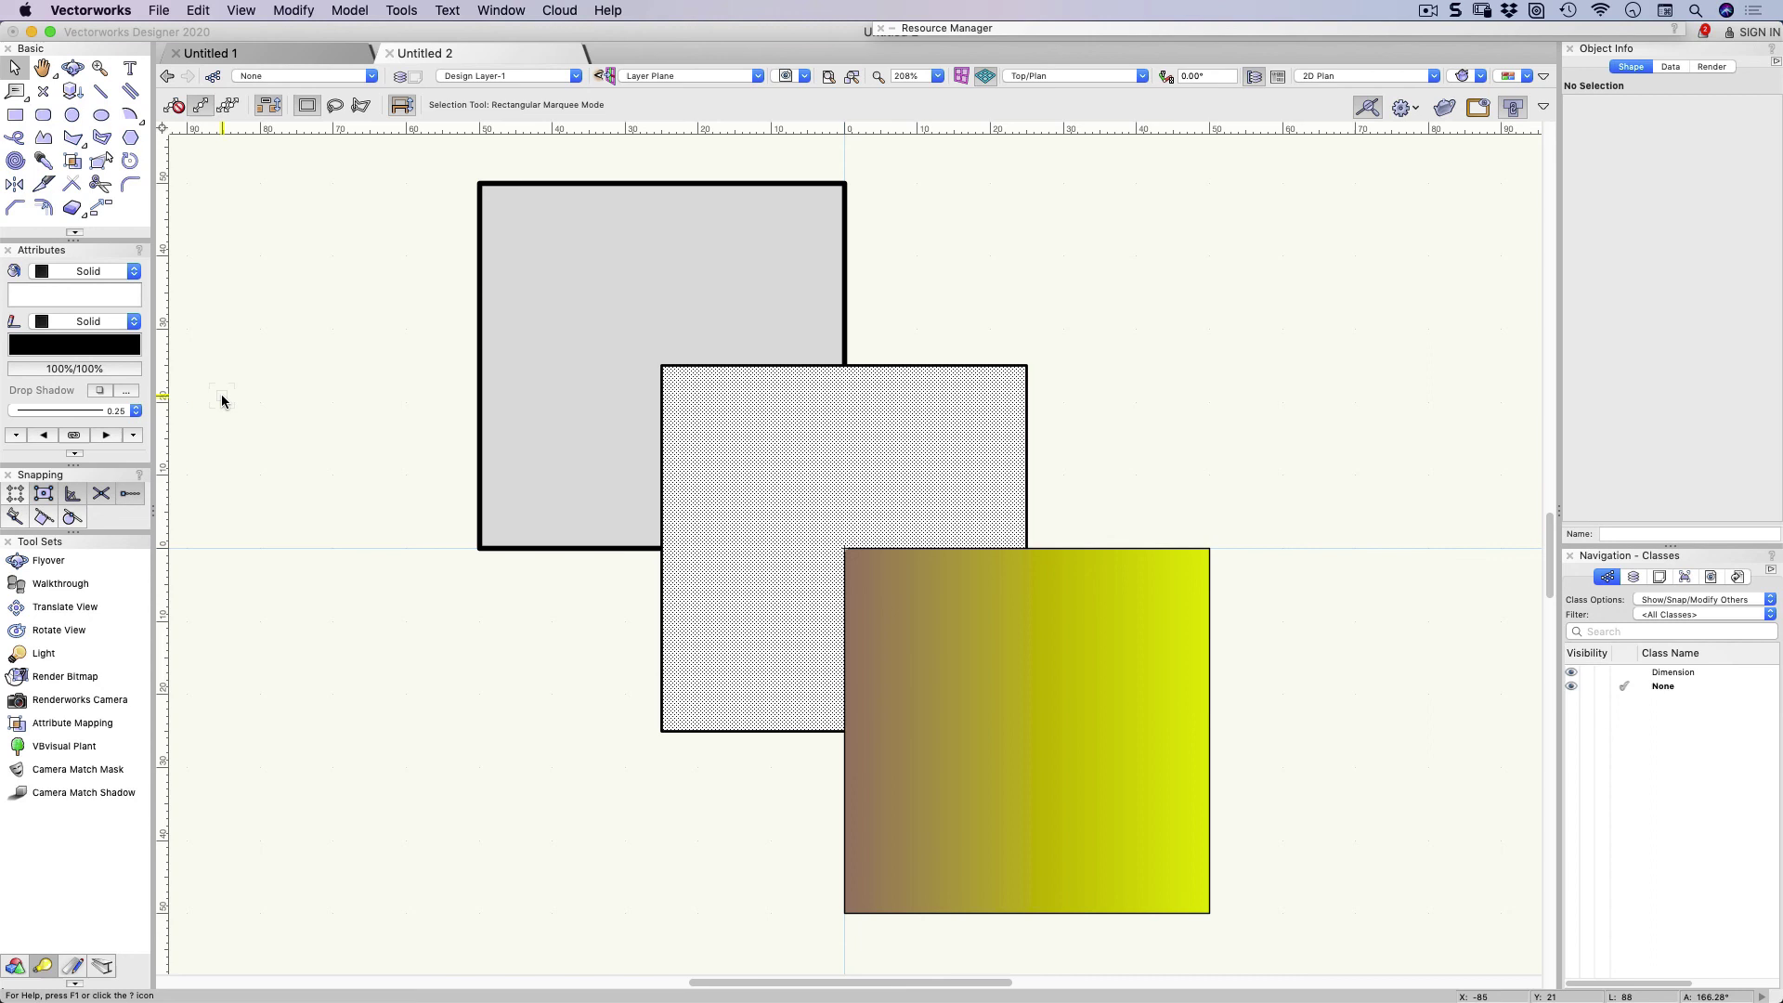
pyautogui.press('super+6')
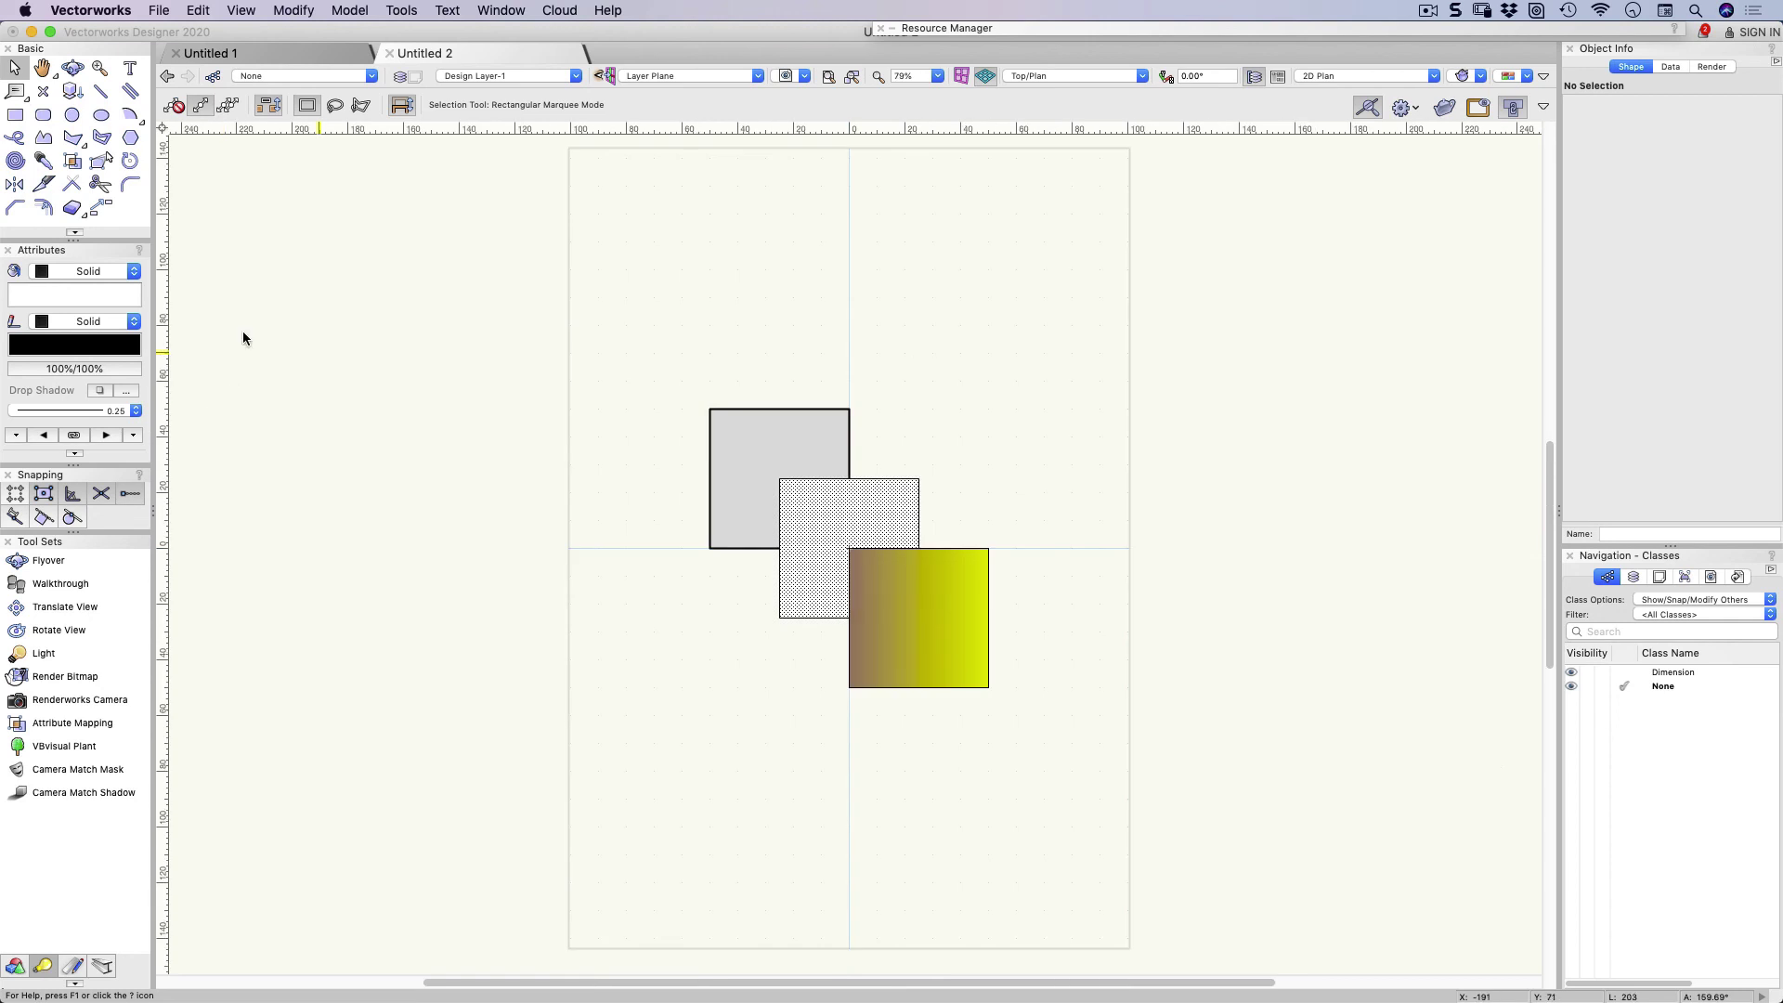
# Set the default fill colour to grey and line thickness to 0.70
pyautogui.click(104, 298)
pyautogui.click(132, 410)
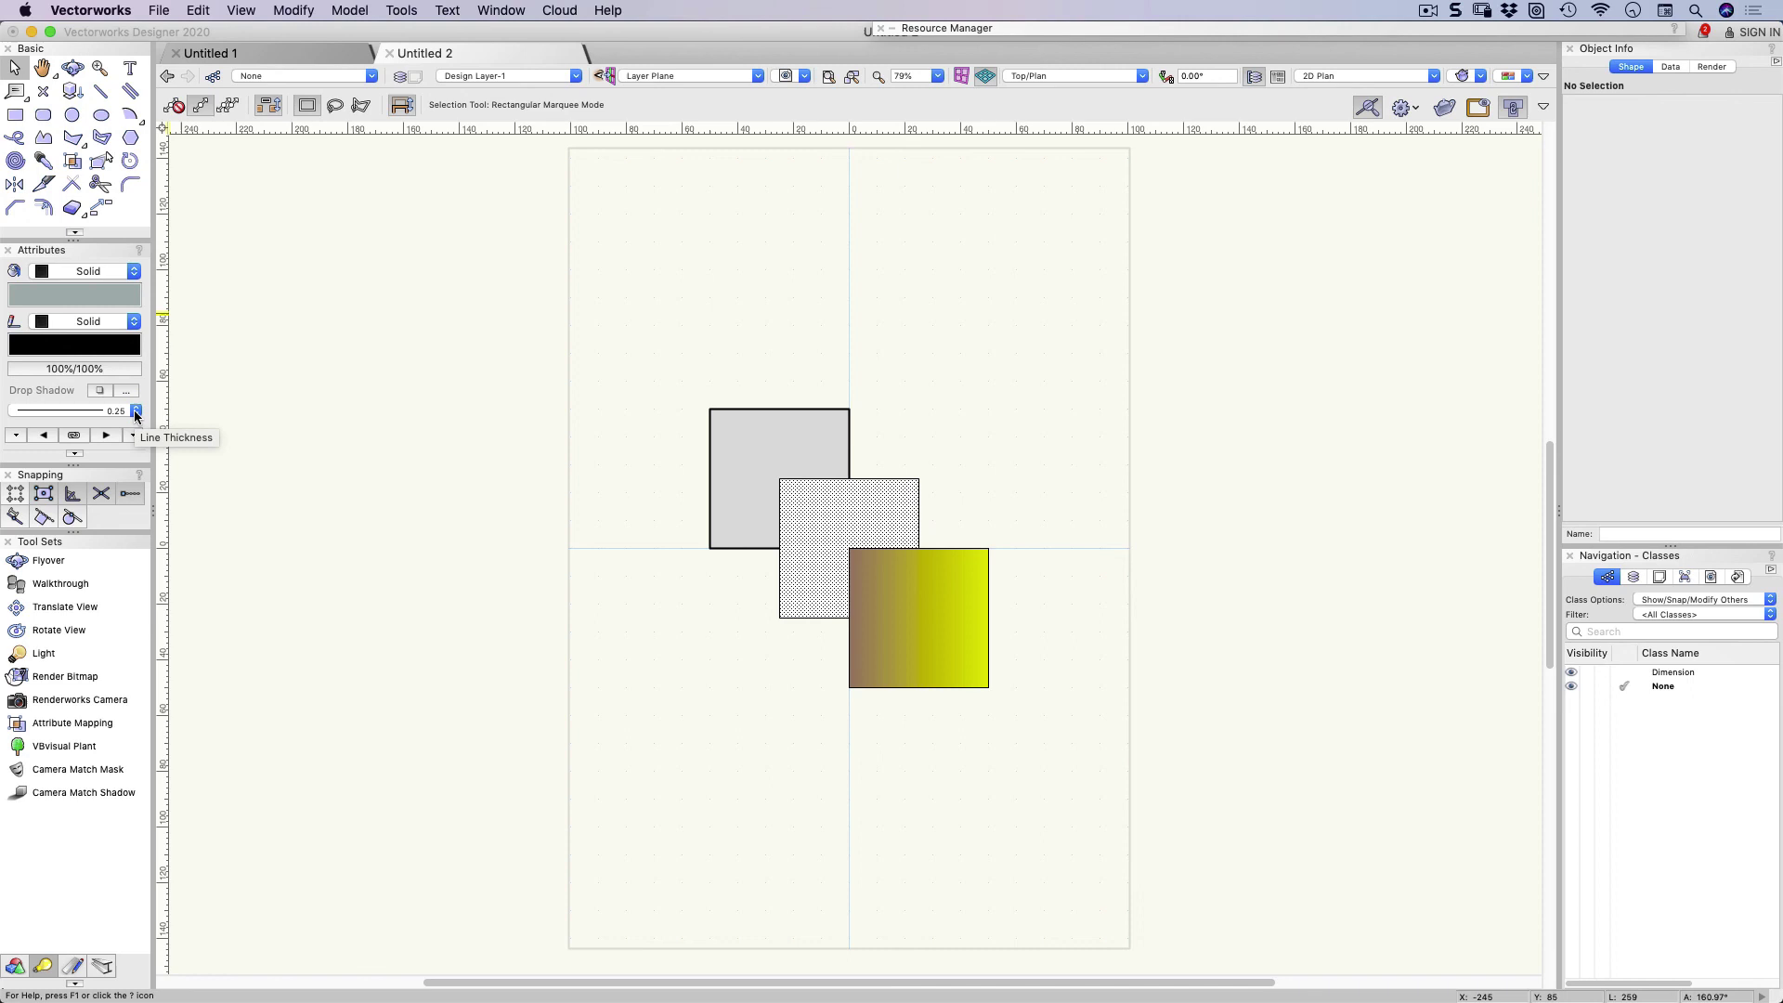
pyautogui.click(134, 411)
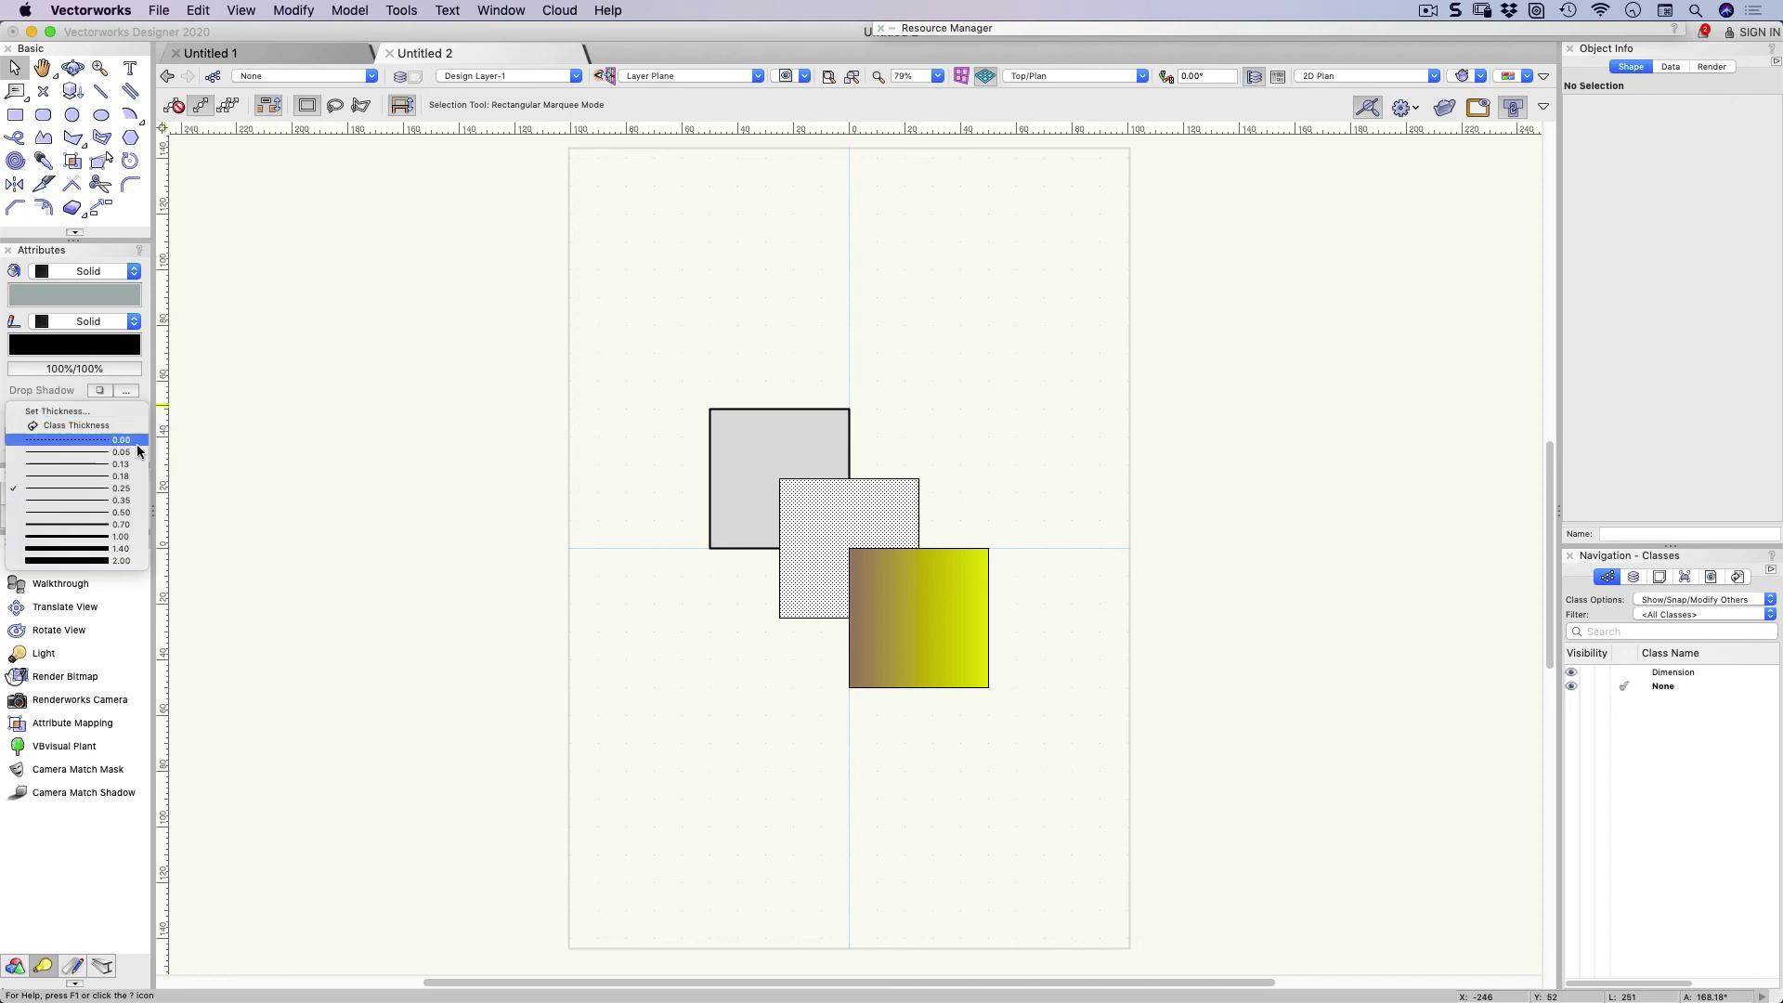
pyautogui.click(136, 525)
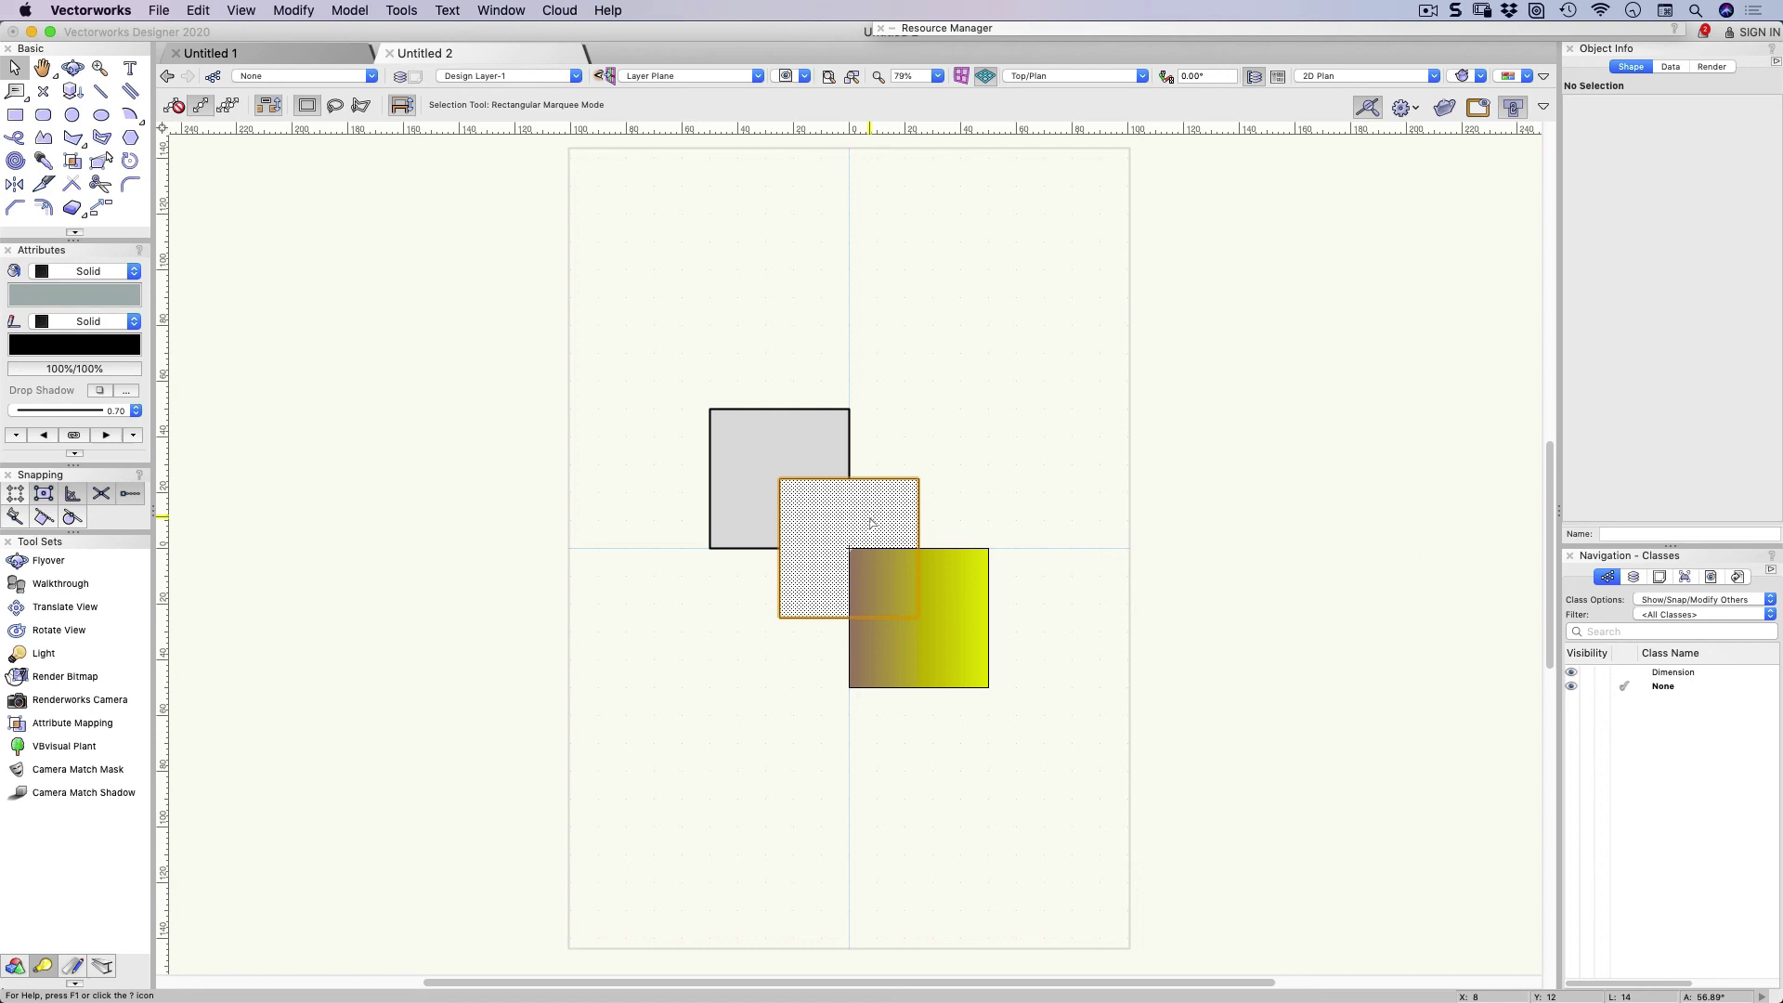
pyautogui.click(1591, 94)
# Draw a 68 × 54 rectangle left of the squares and deselect it
pyautogui.press('4')
pyautogui.moveTo(417, 431); pyautogui.dragTo(605, 579)
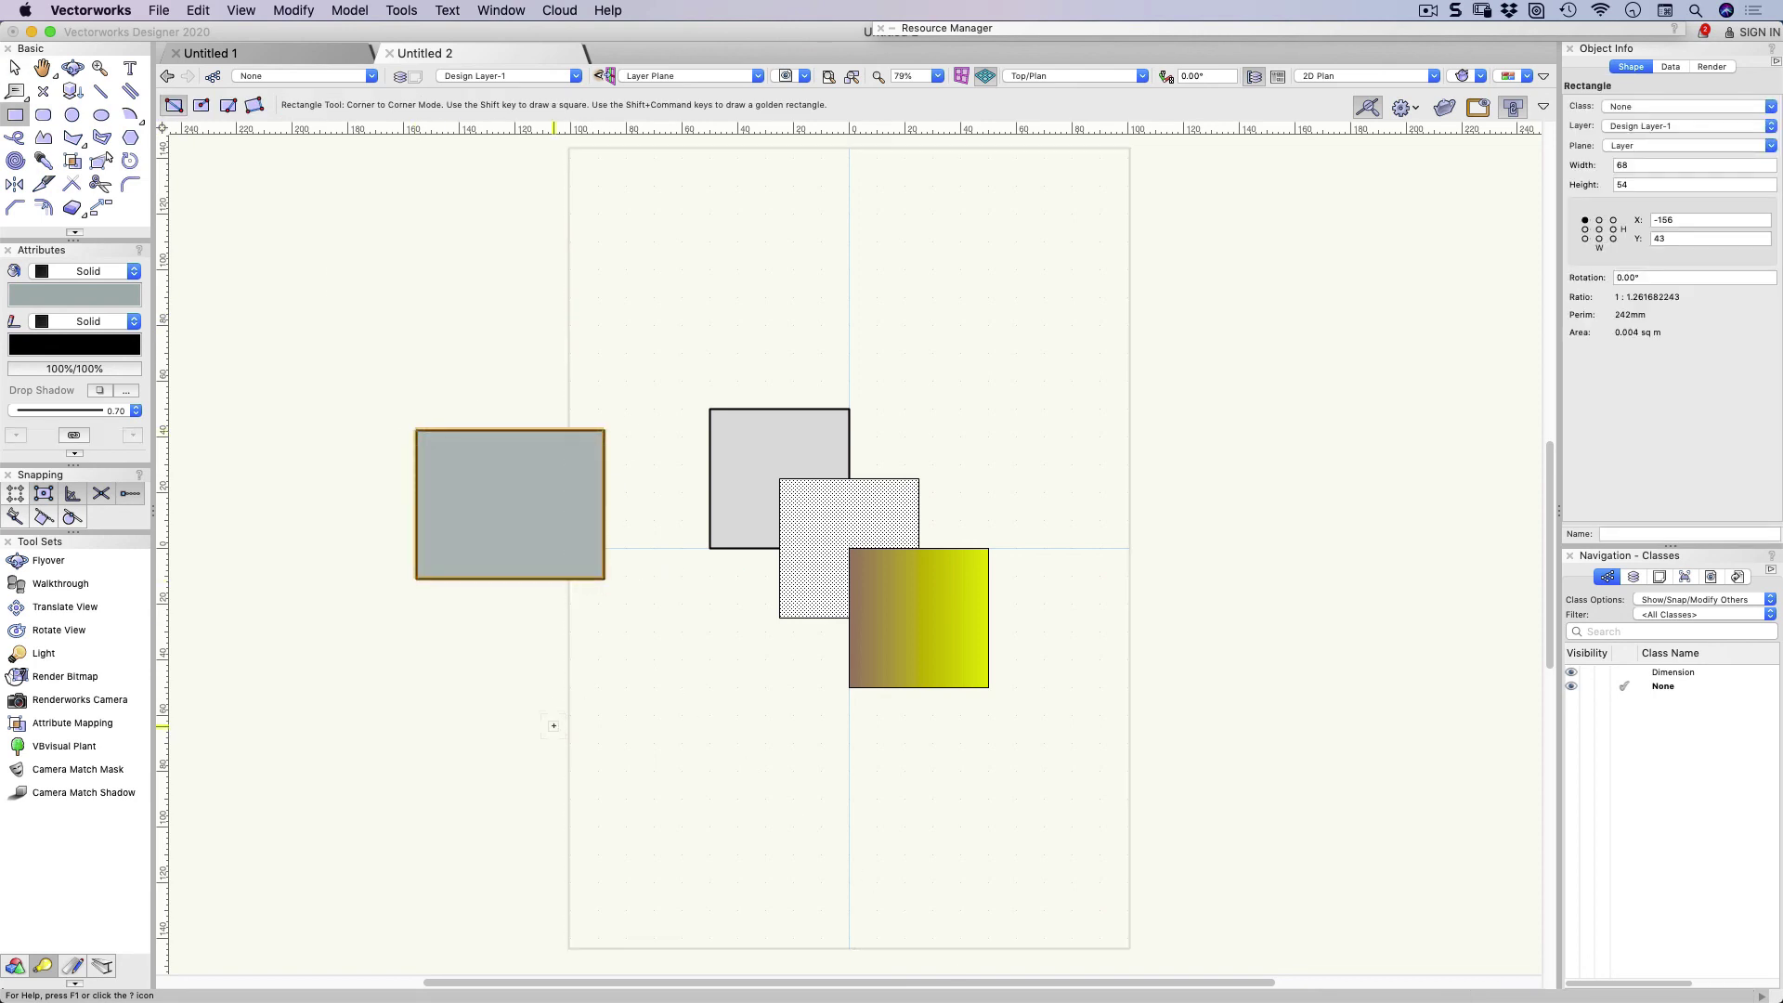
pyautogui.press('x')
pyautogui.click(699, 697)
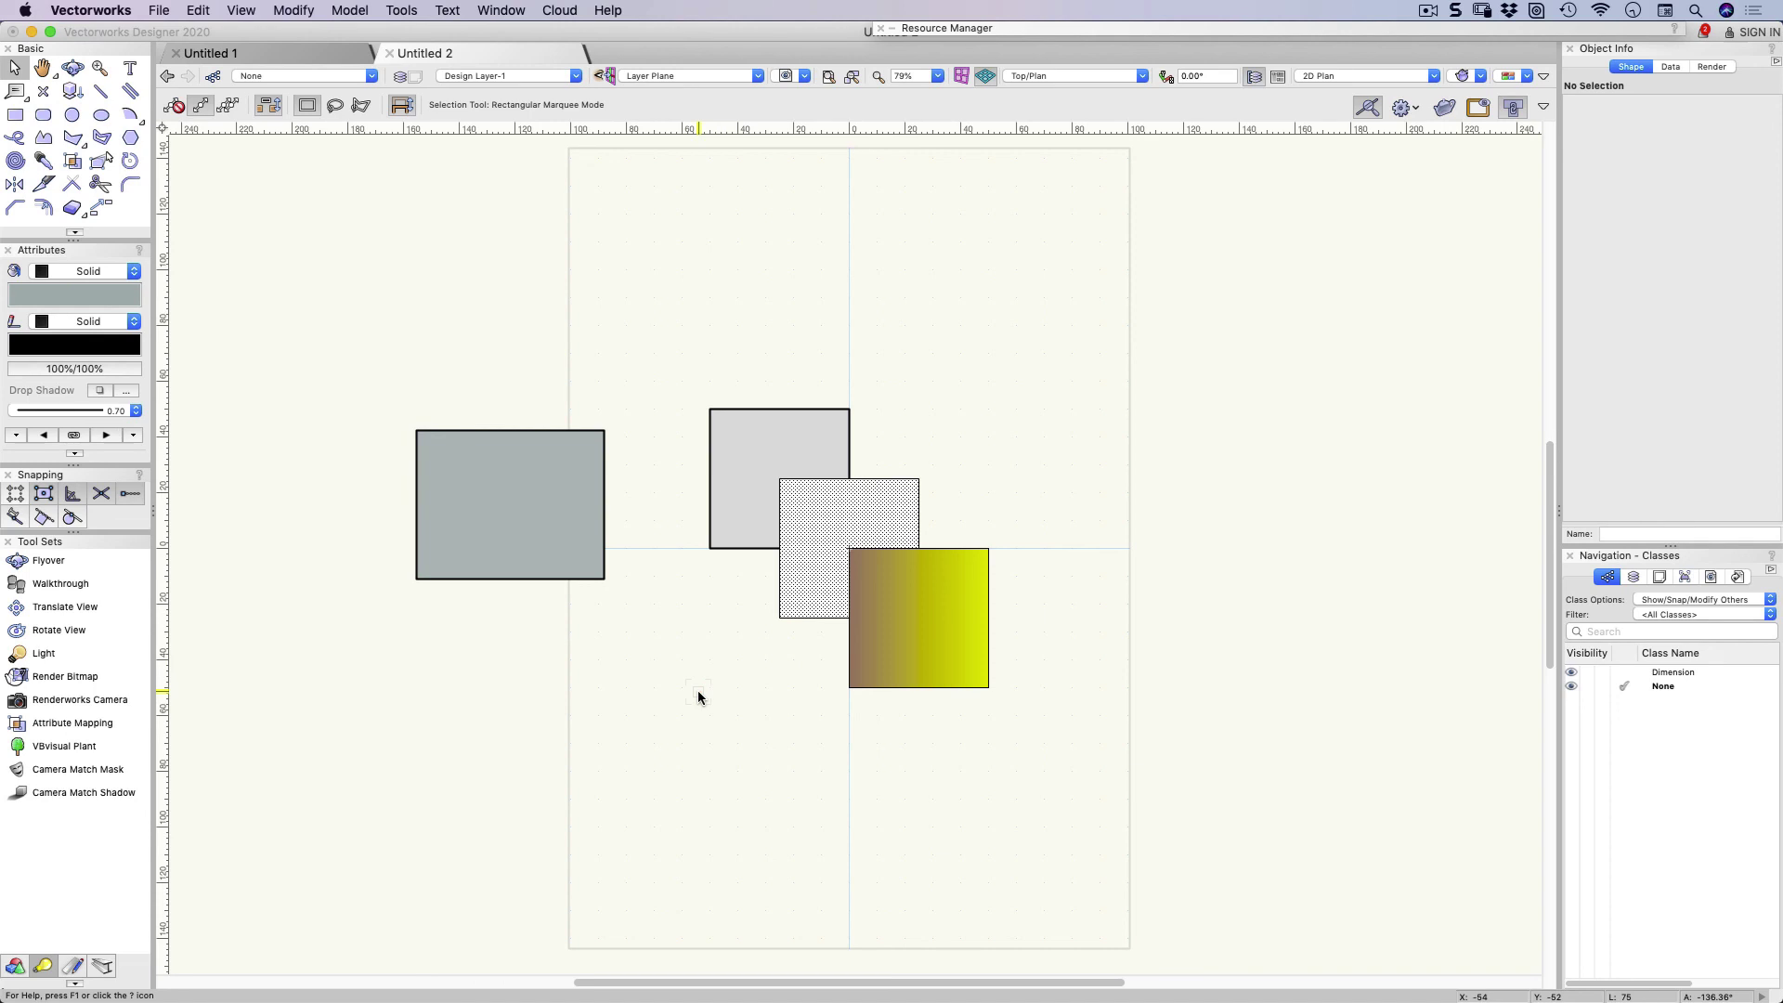
# Select the grey rectangle and each square in turn to inspect their attributes
pyautogui.click(550, 481)
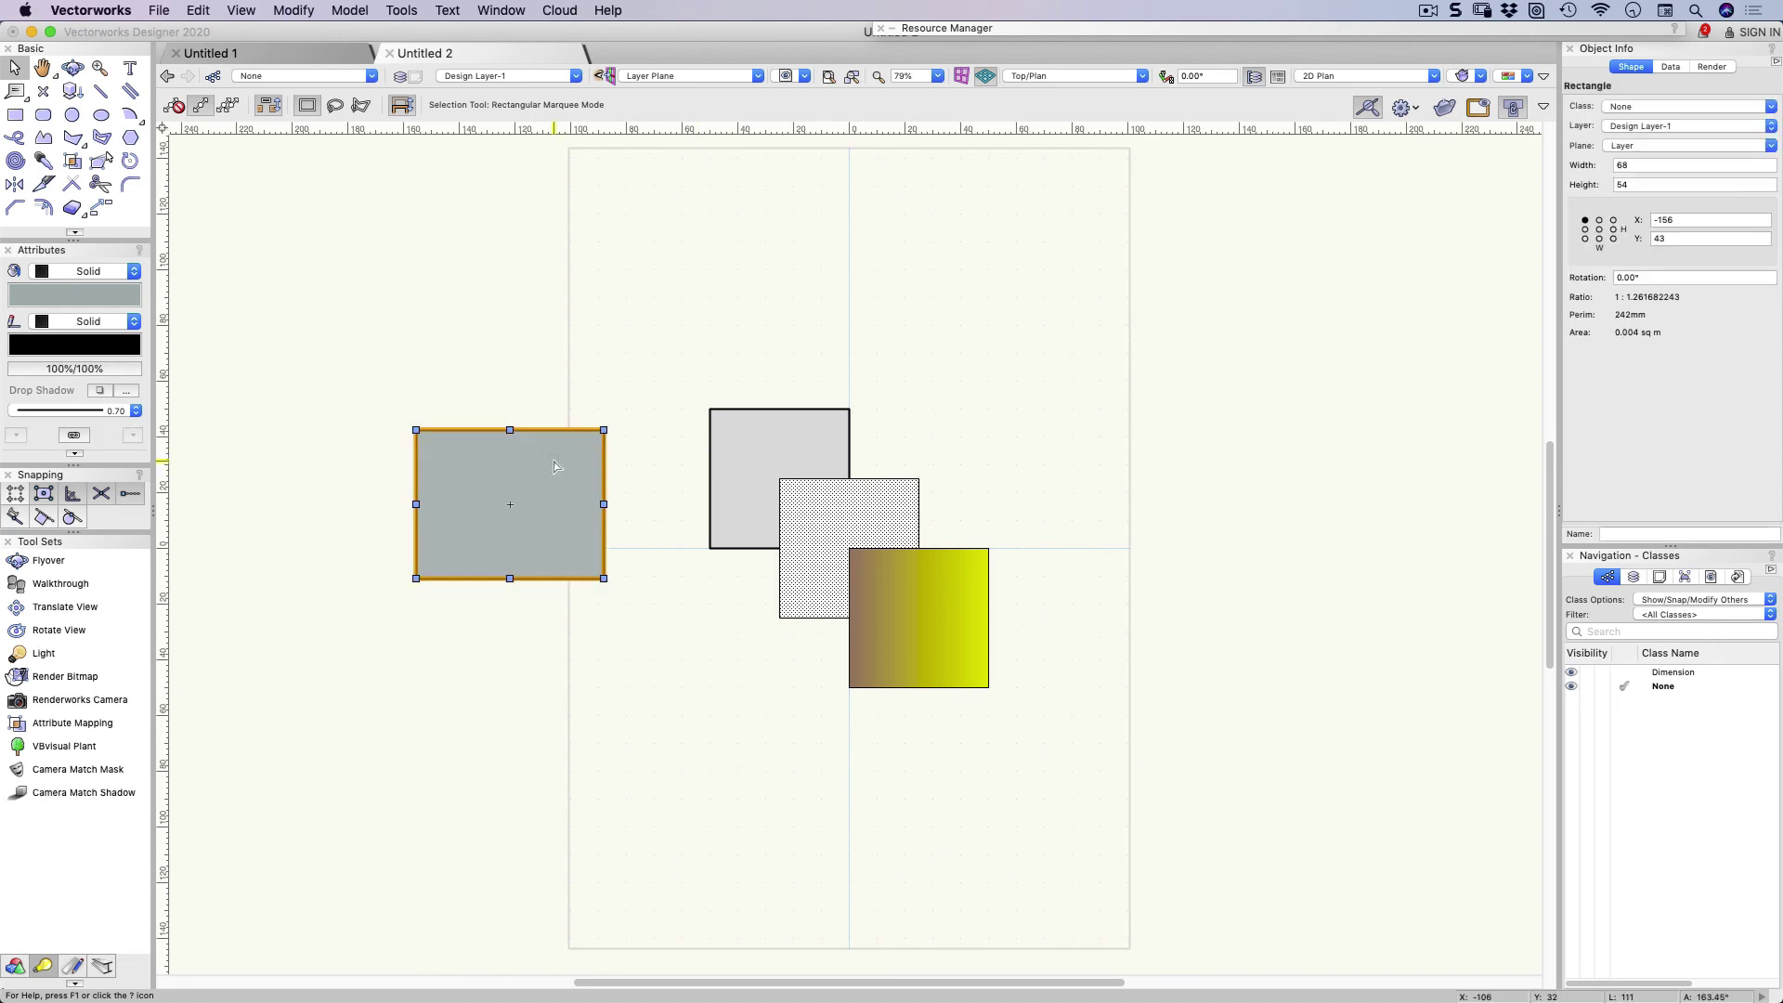
pyautogui.click(783, 451)
pyautogui.click(824, 502)
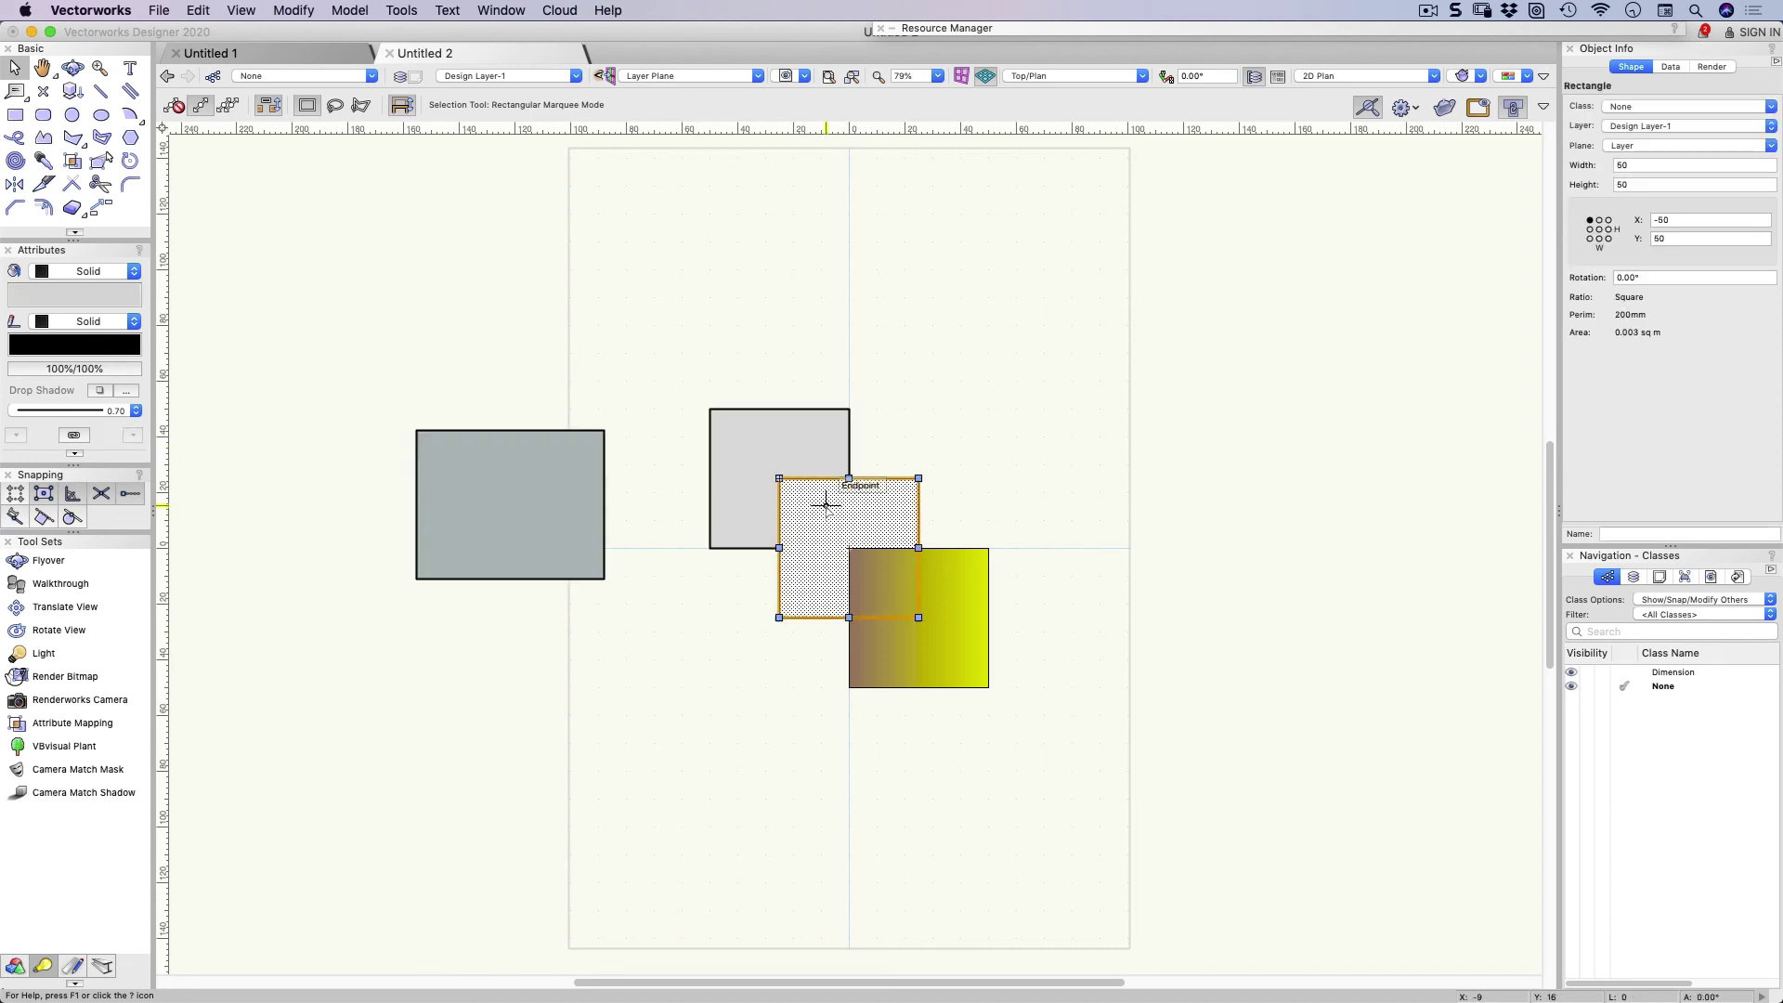
pyautogui.click(933, 577)
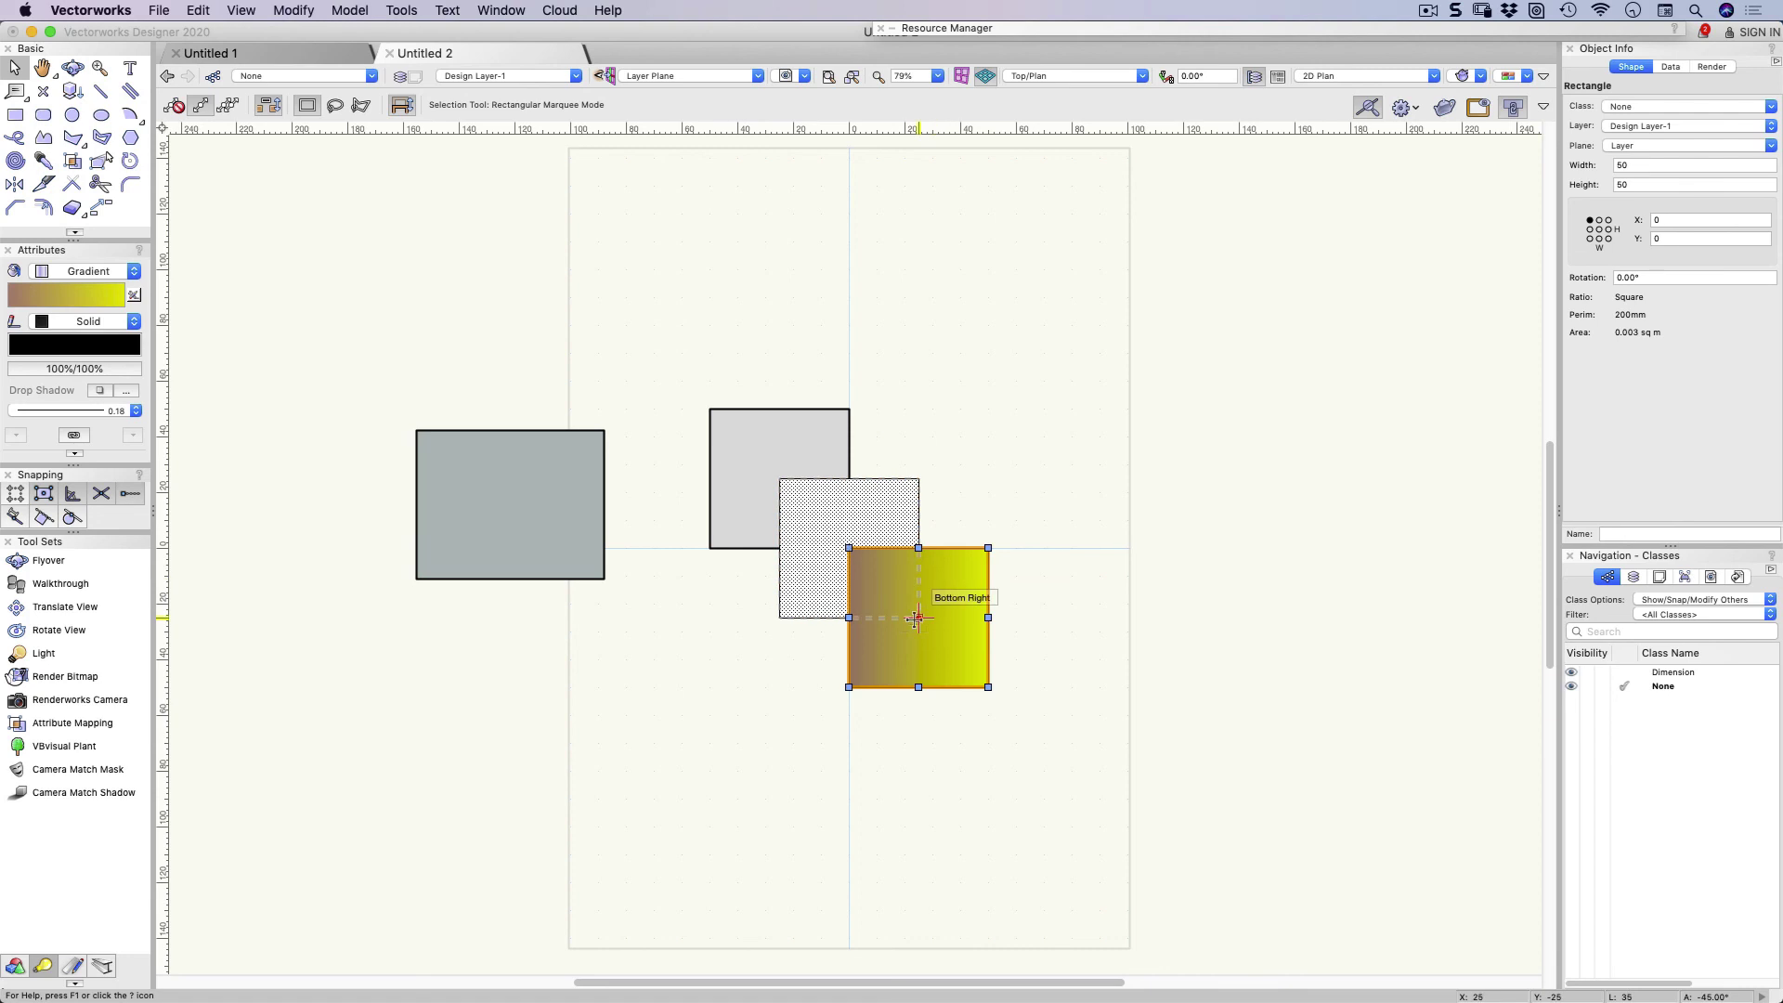
pyautogui.click(847, 502)
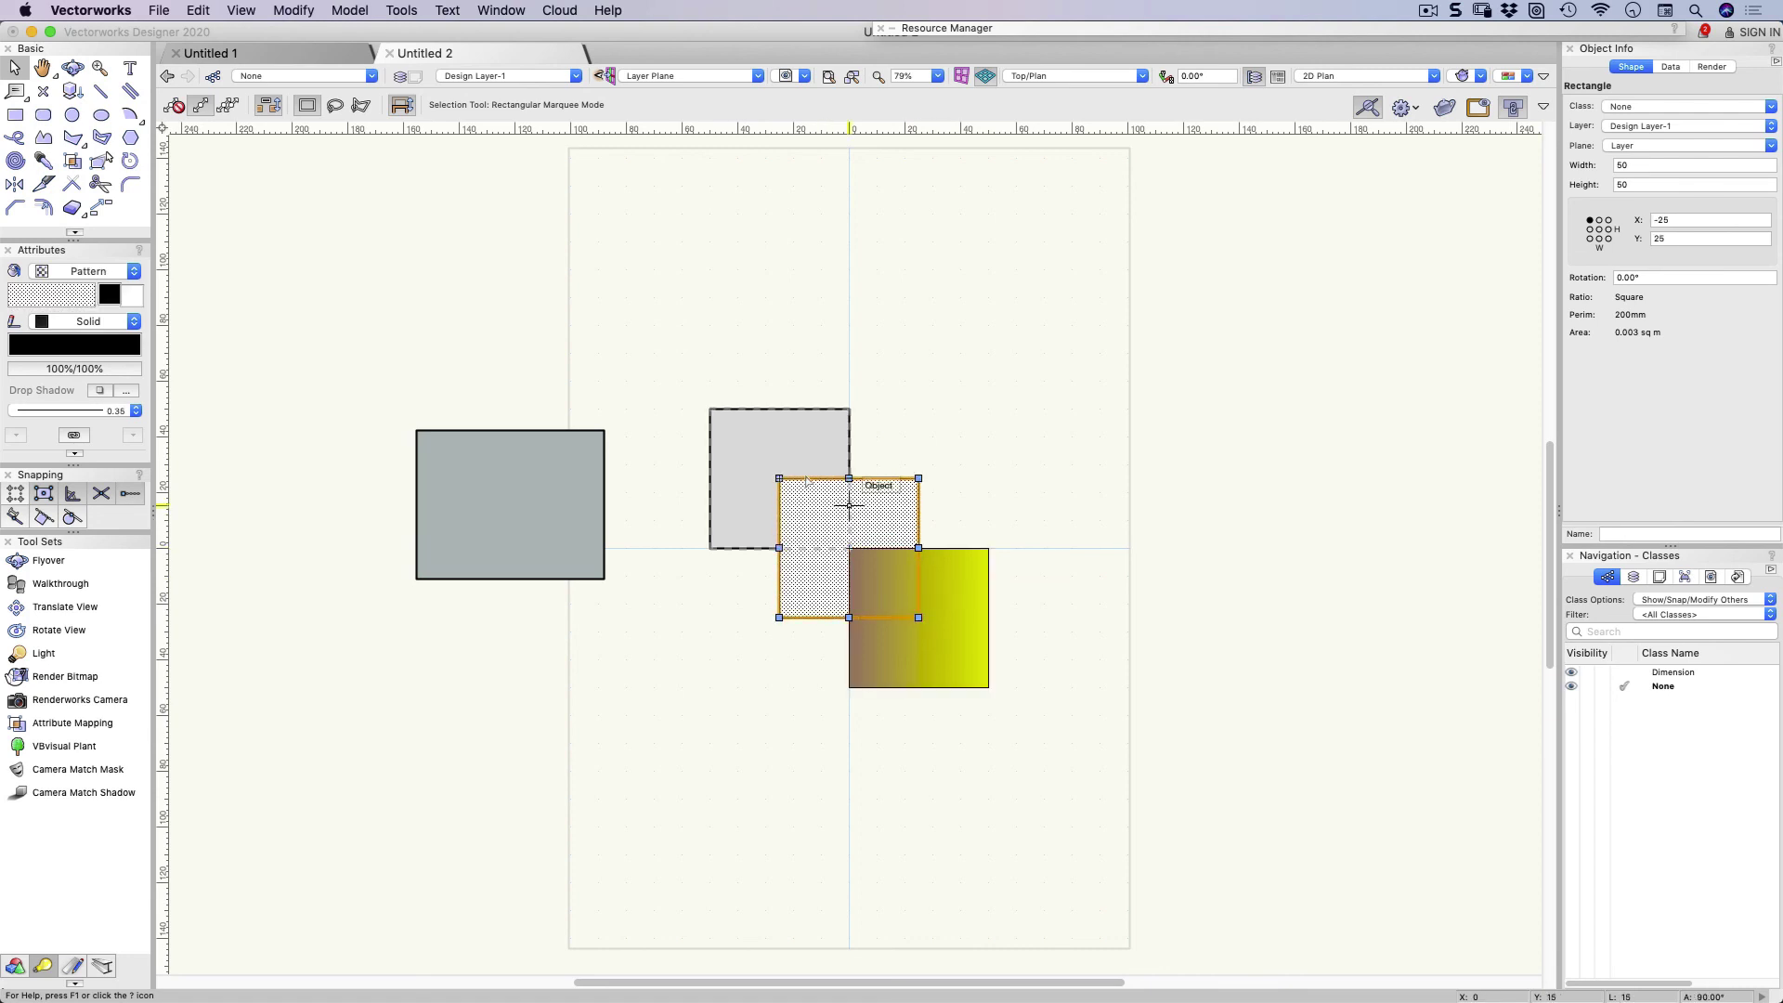
pyautogui.click(767, 444)
# Change the left rectangle's fill to white, keeping its 0.70 line thickness
pyautogui.click(570, 498)
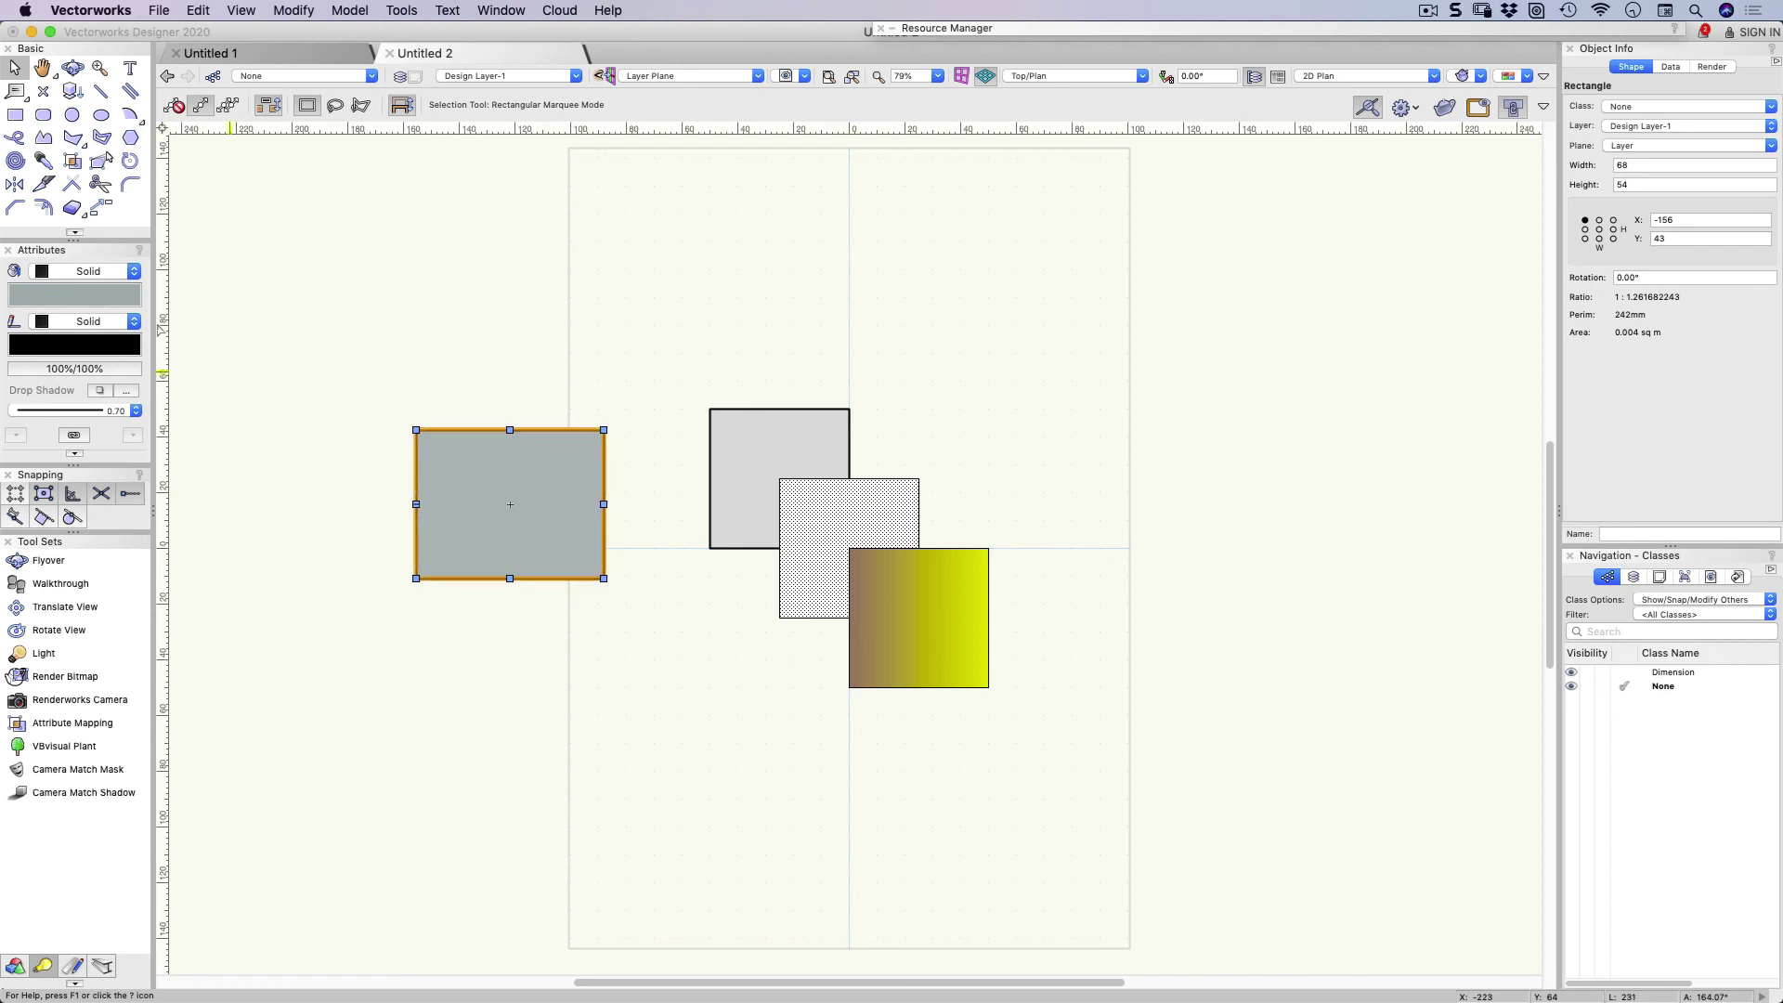
pyautogui.click(74, 295)
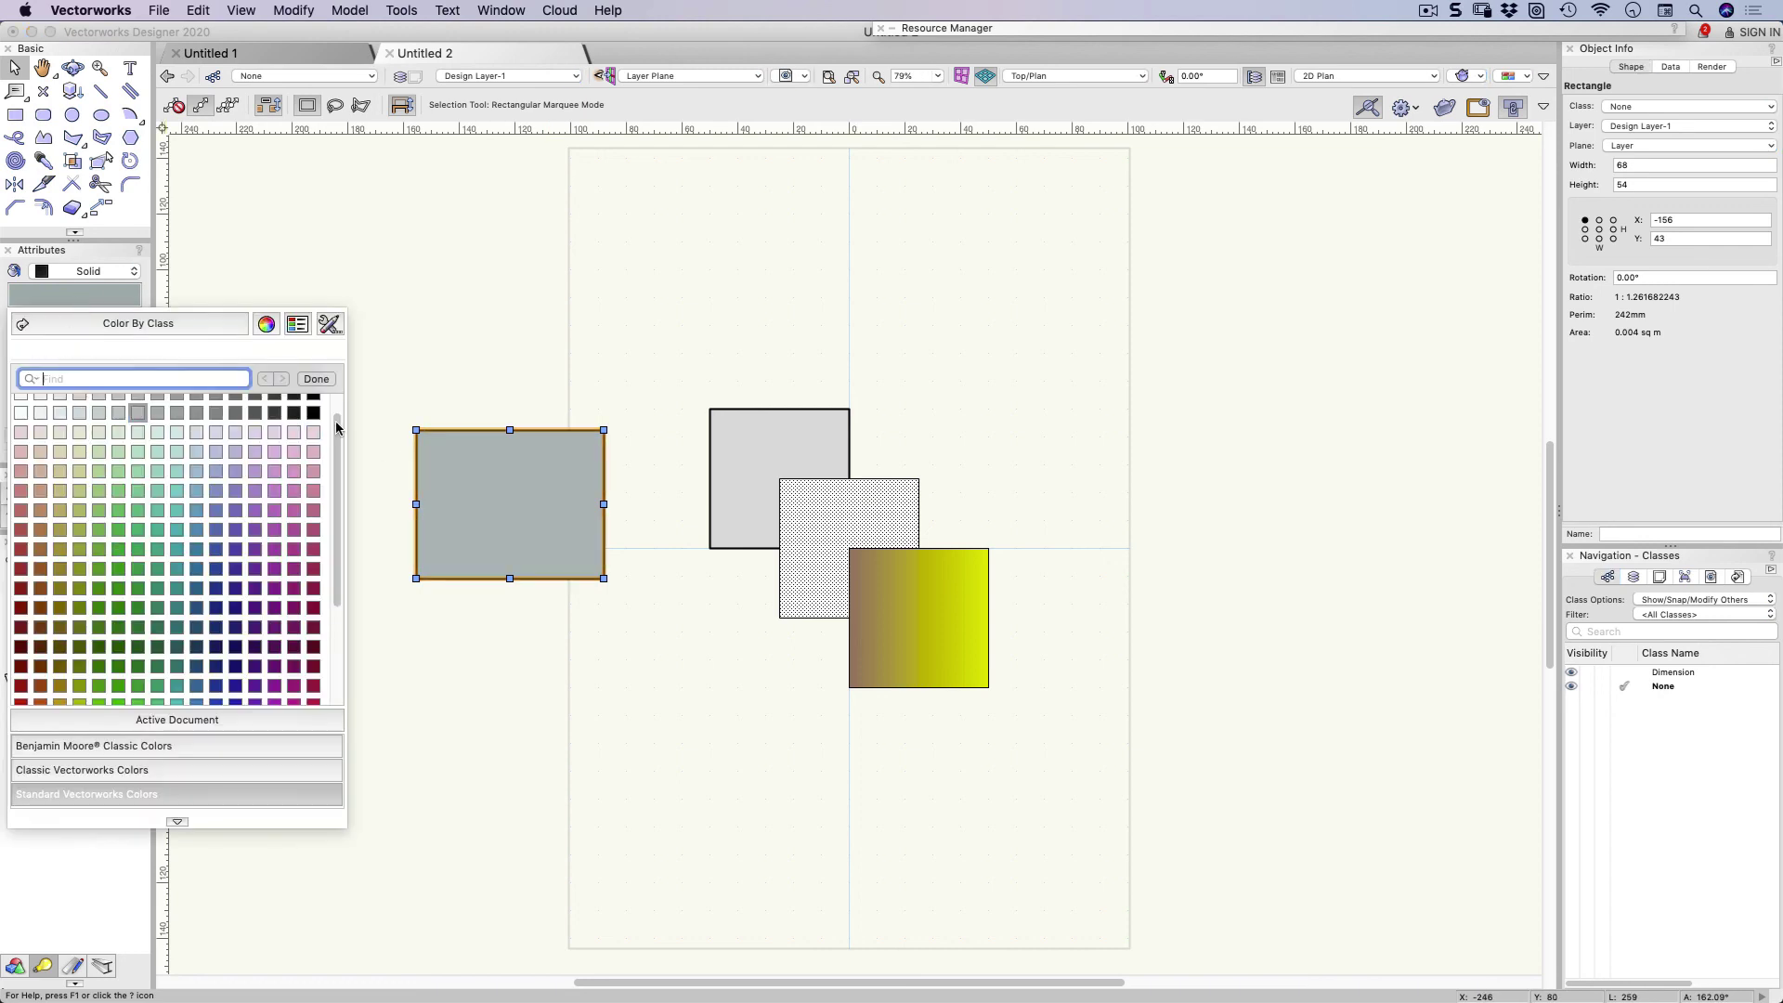
pyautogui.scroll(2, 337, 421)
pyautogui.click(21, 403)
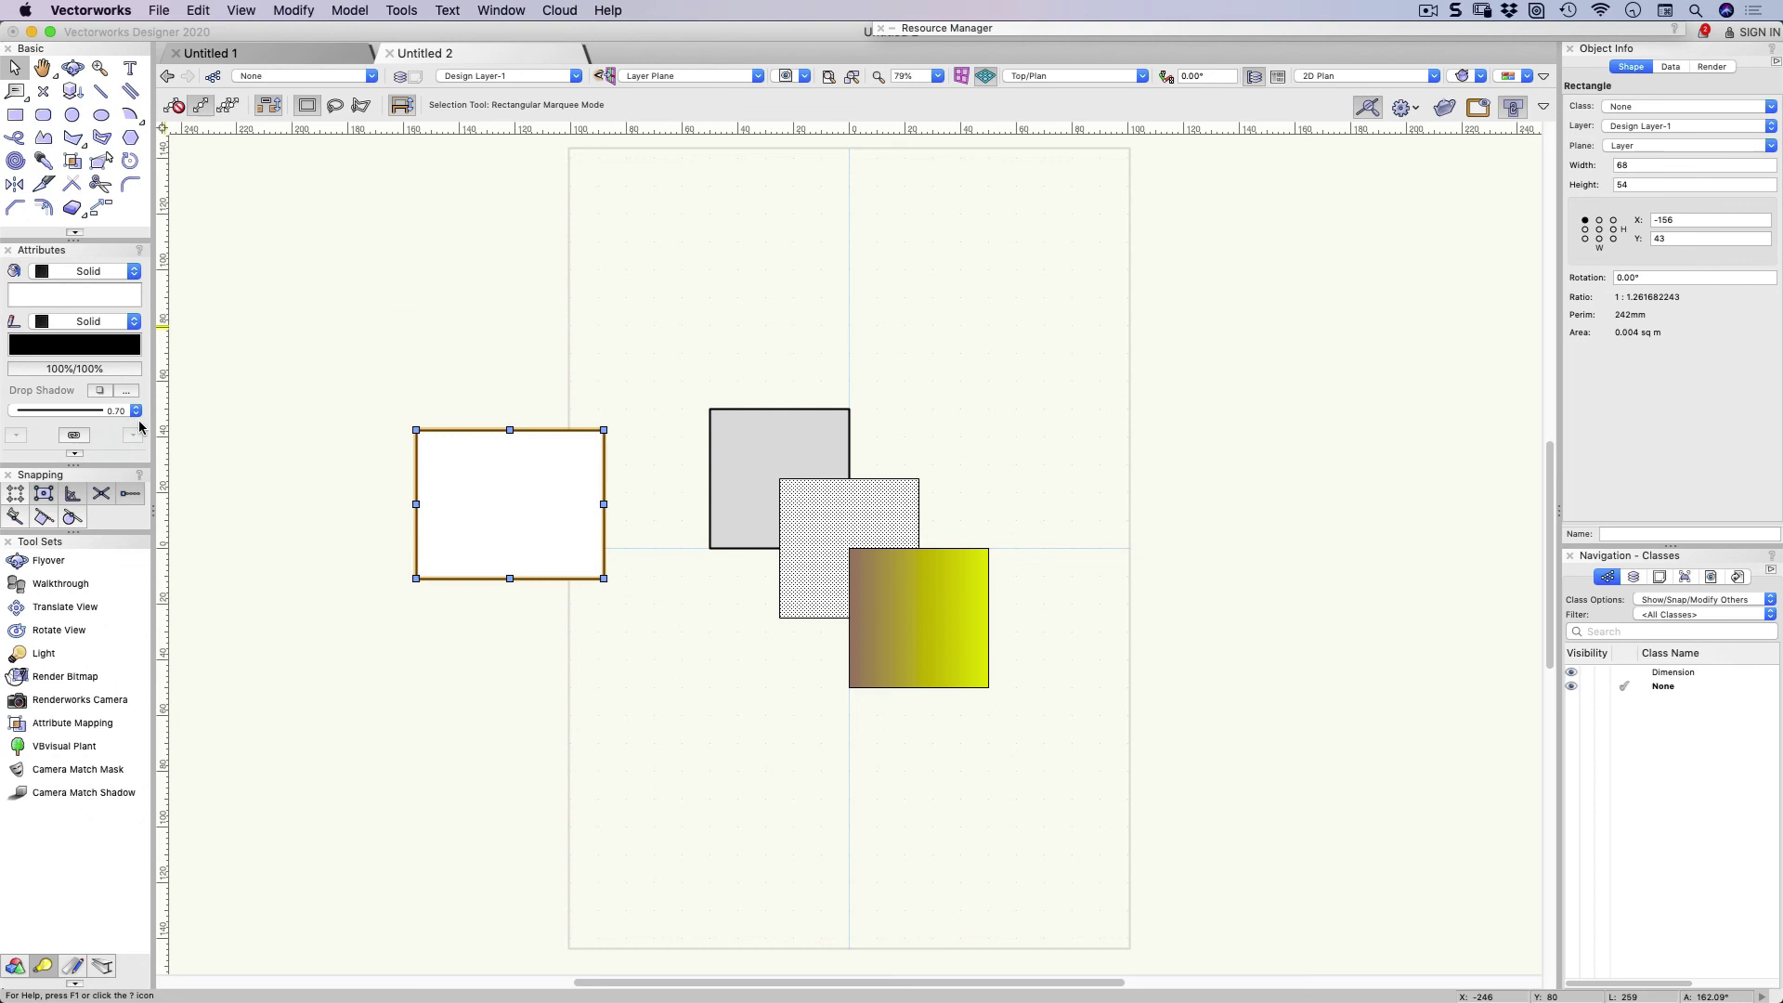
pyautogui.click(138, 415)
pyautogui.click(375, 338)
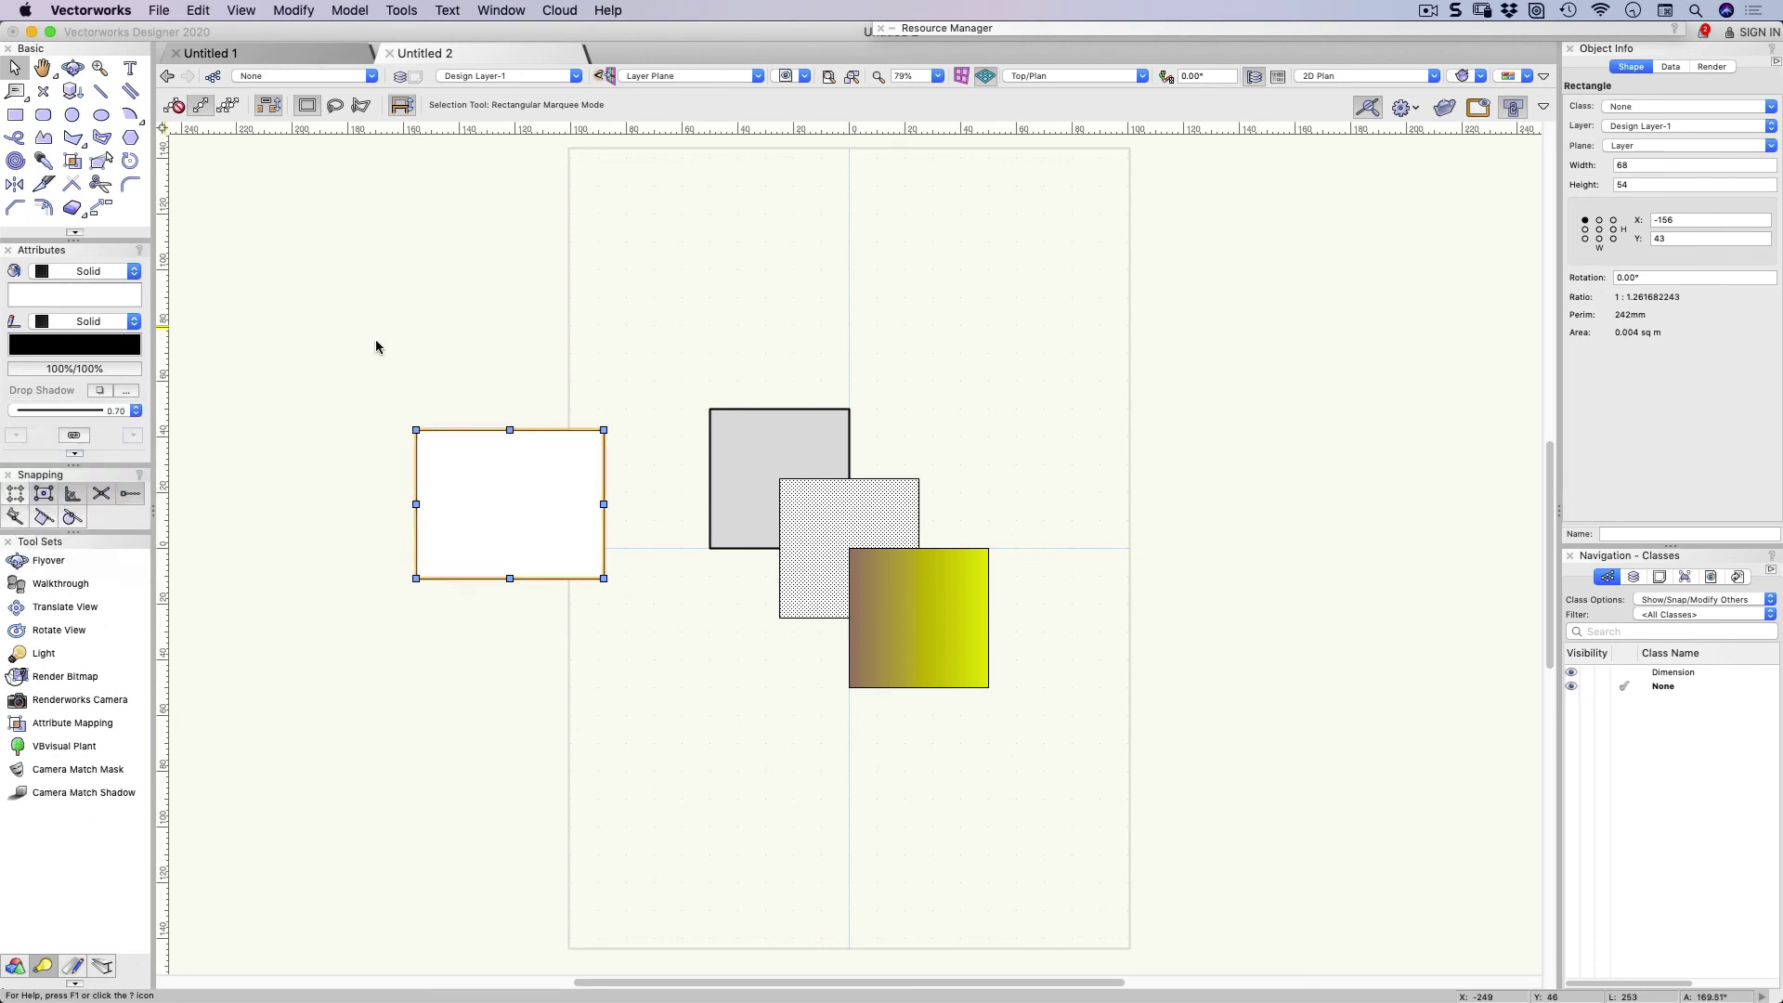
pyautogui.click(429, 355)
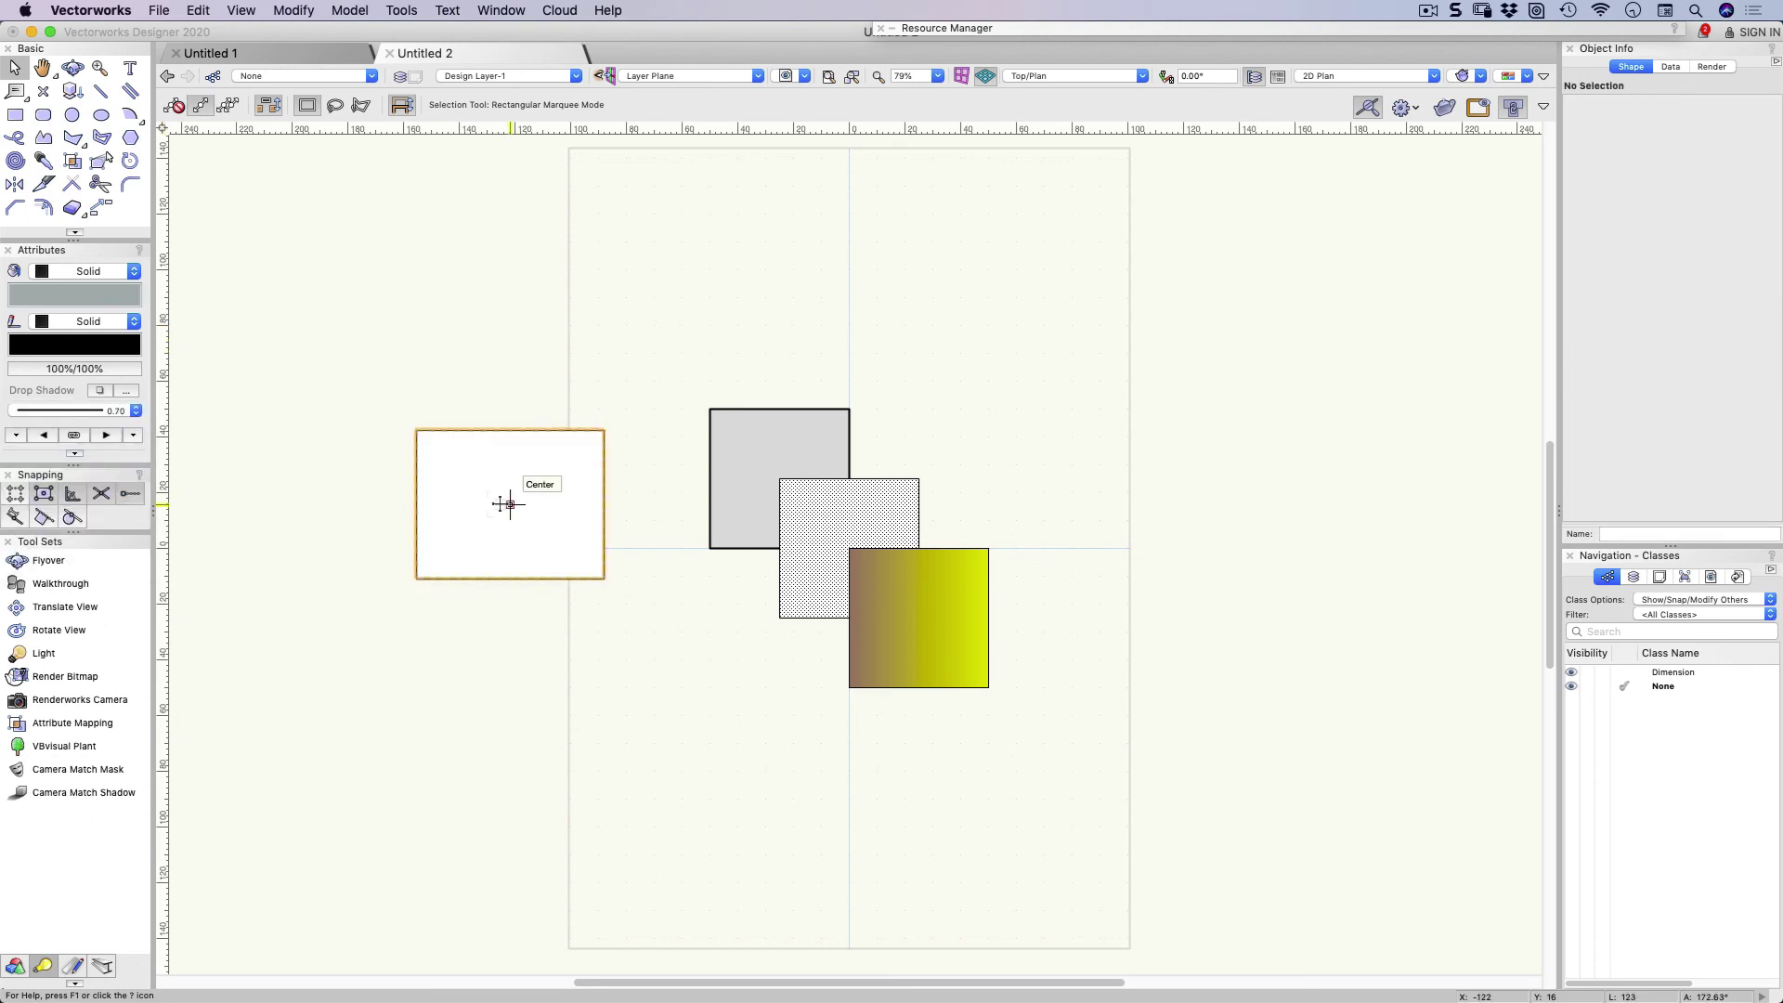
# With nothing selected, set the default fill to white and line thickness to 0.05
pyautogui.click(86, 295)
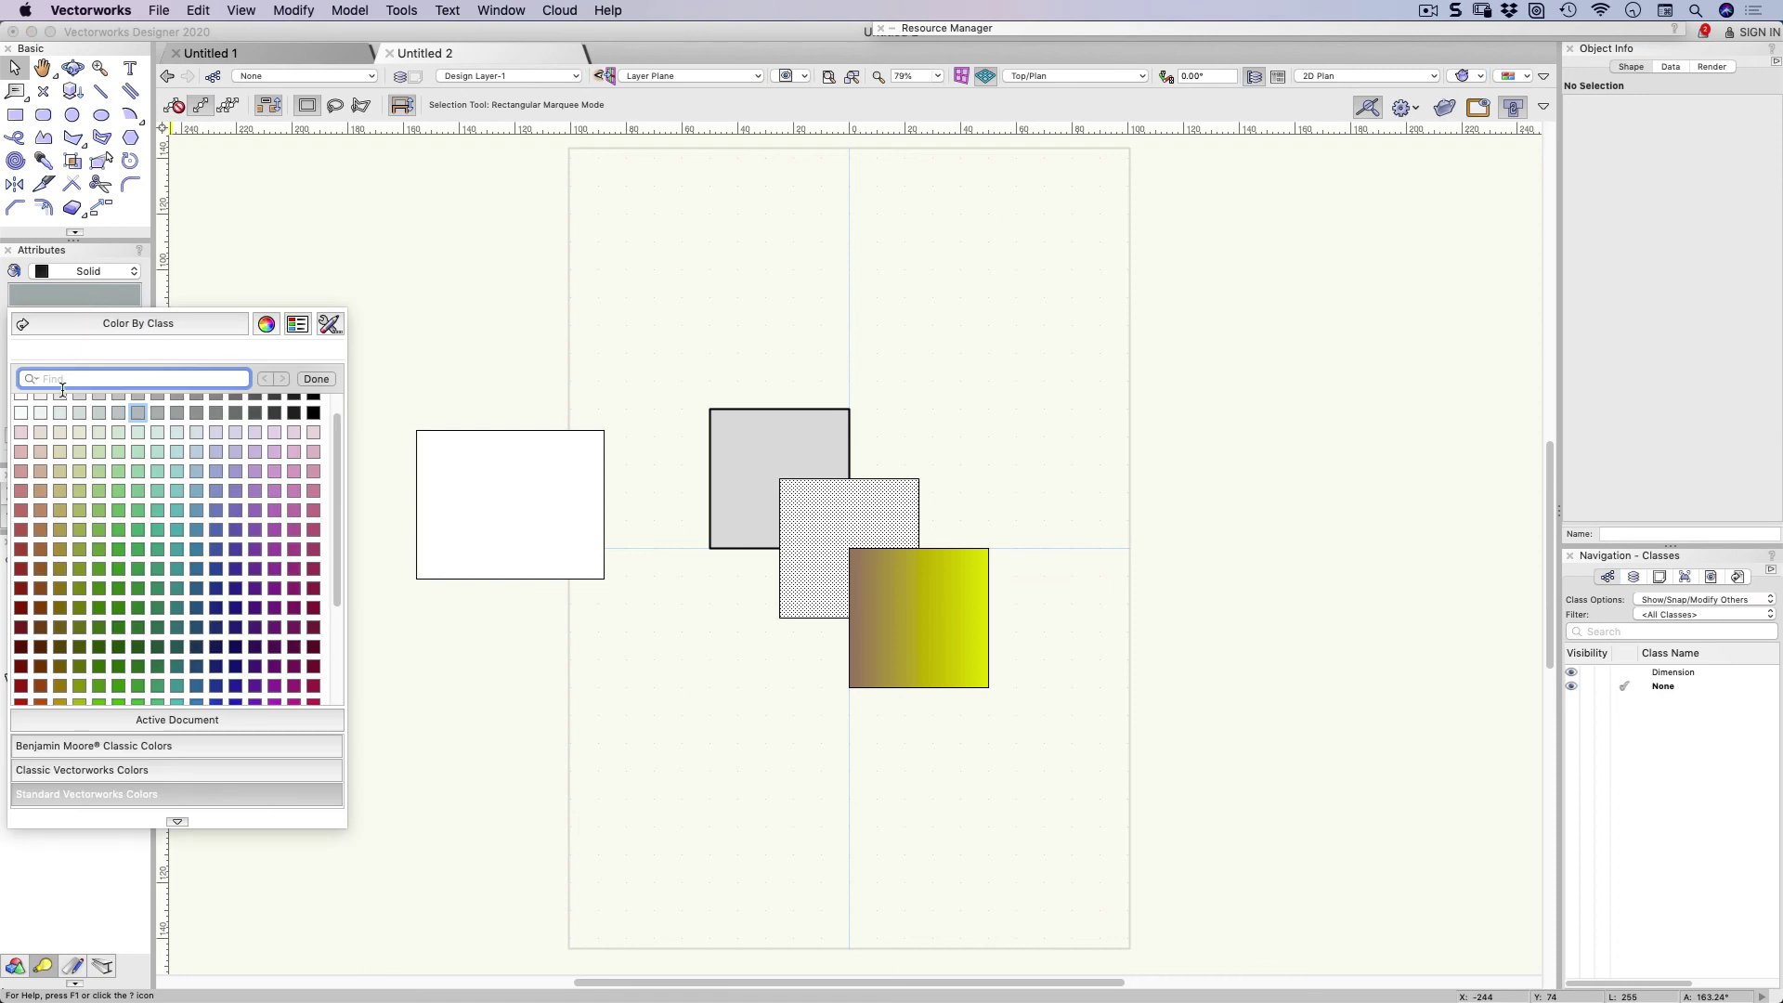
pyautogui.scroll(1, 339, 409)
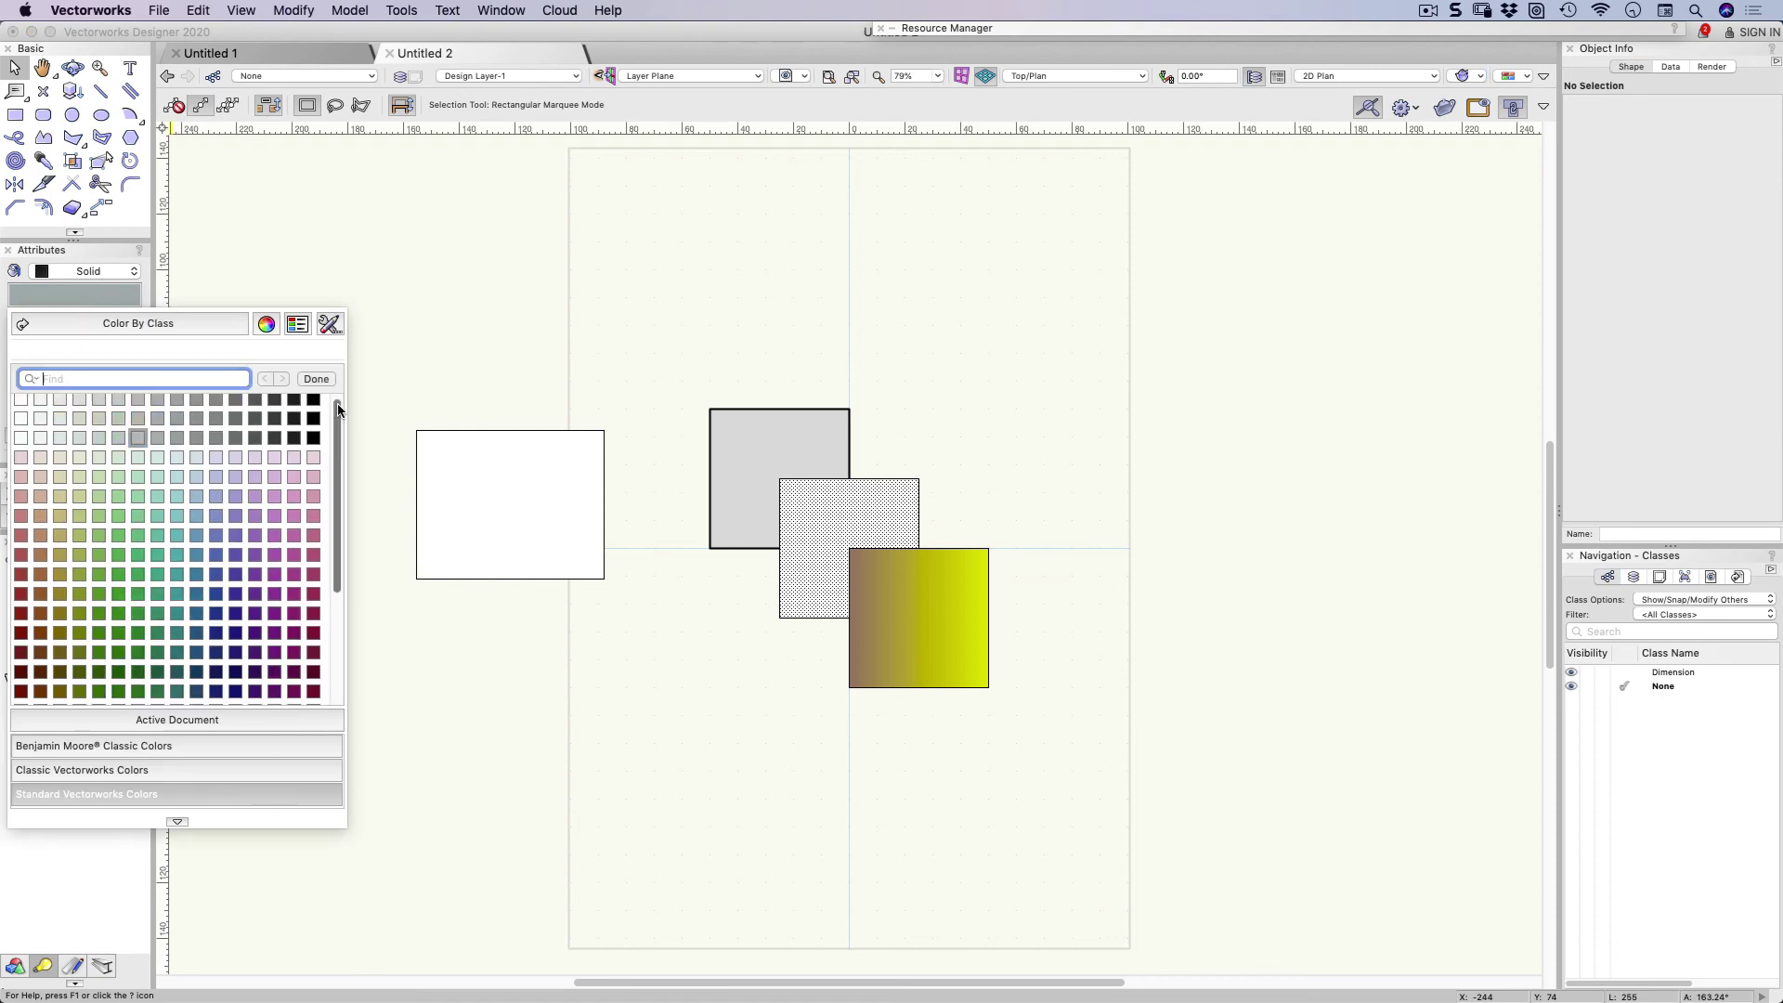
pyautogui.click(24, 406)
pyautogui.click(82, 409)
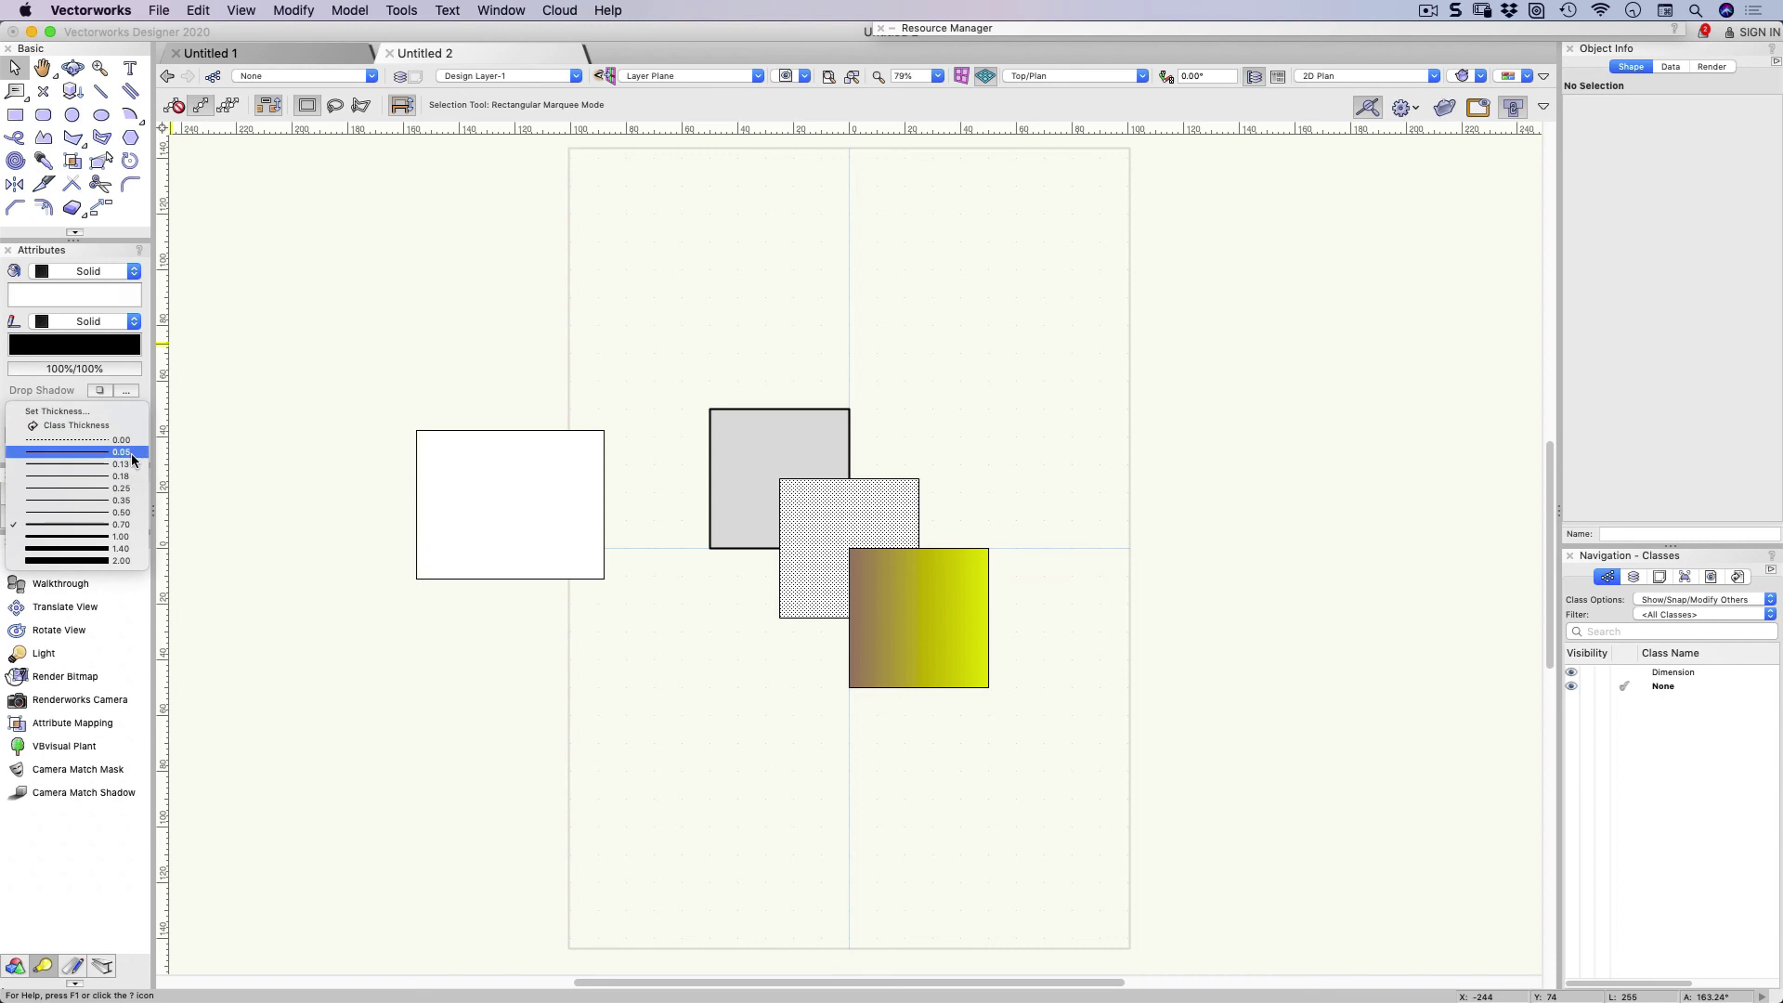
pyautogui.click(135, 457)
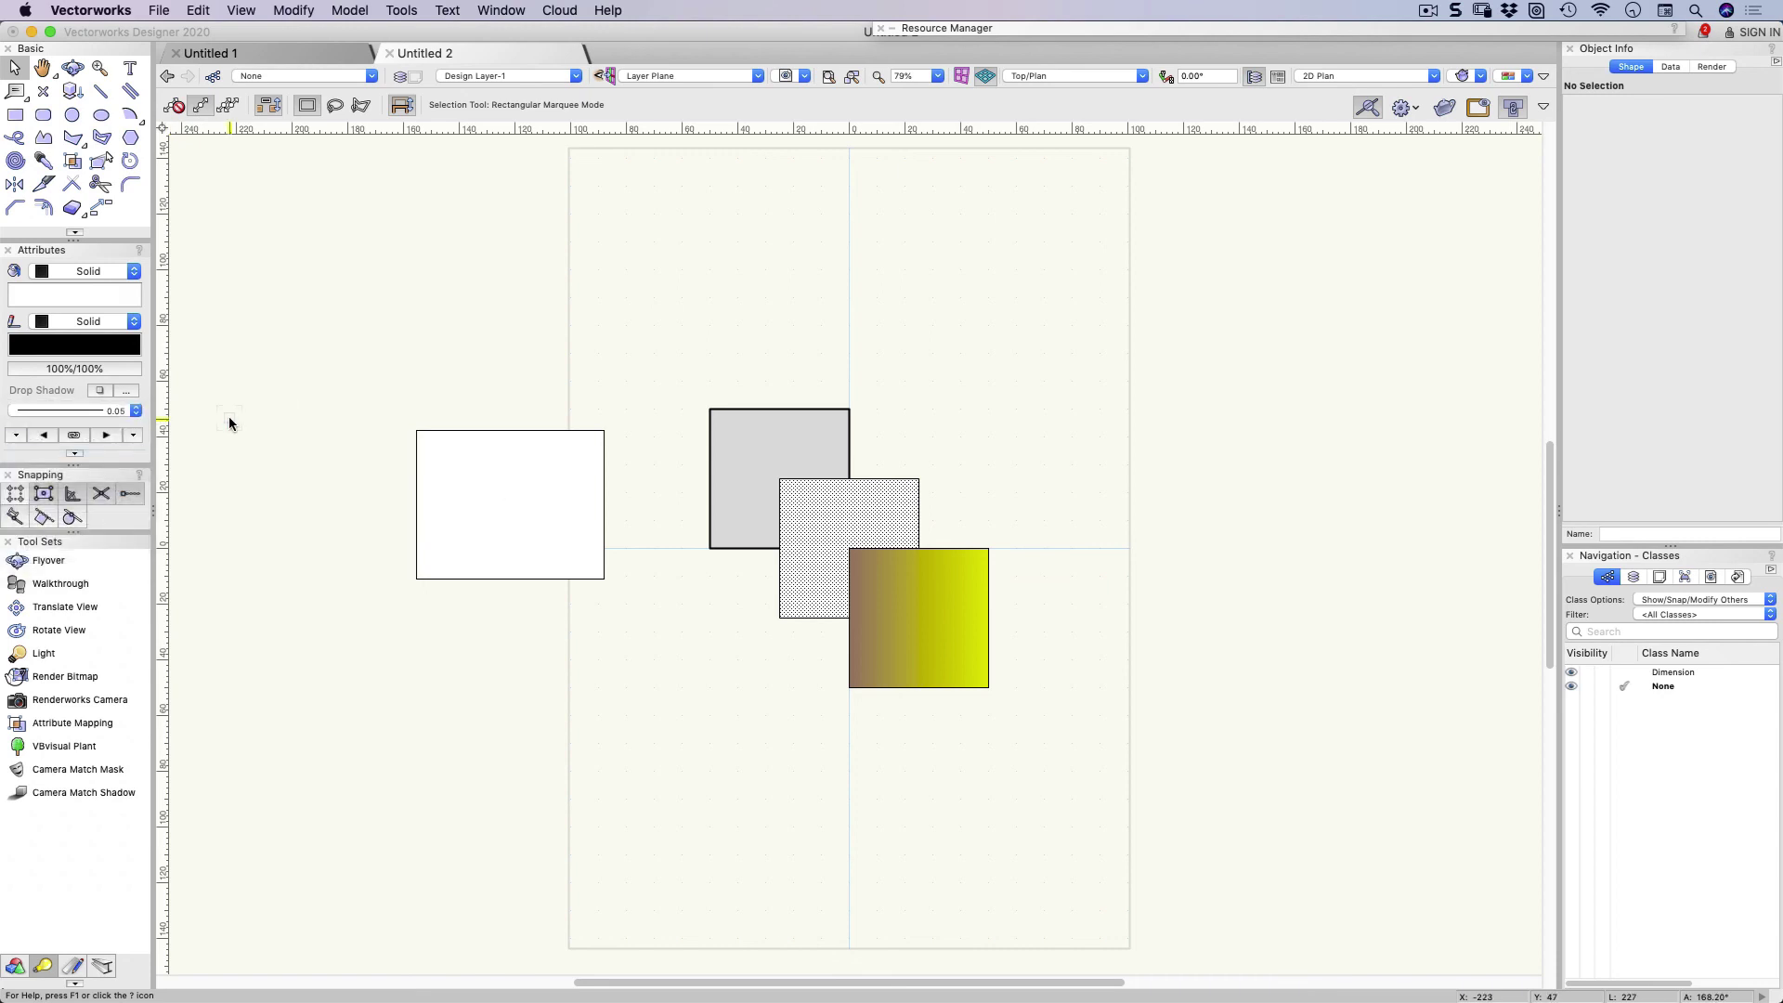
# Save the white fill with 0.05 lines as default attributes and apply them to the grey top square
pyautogui.click(77, 452)
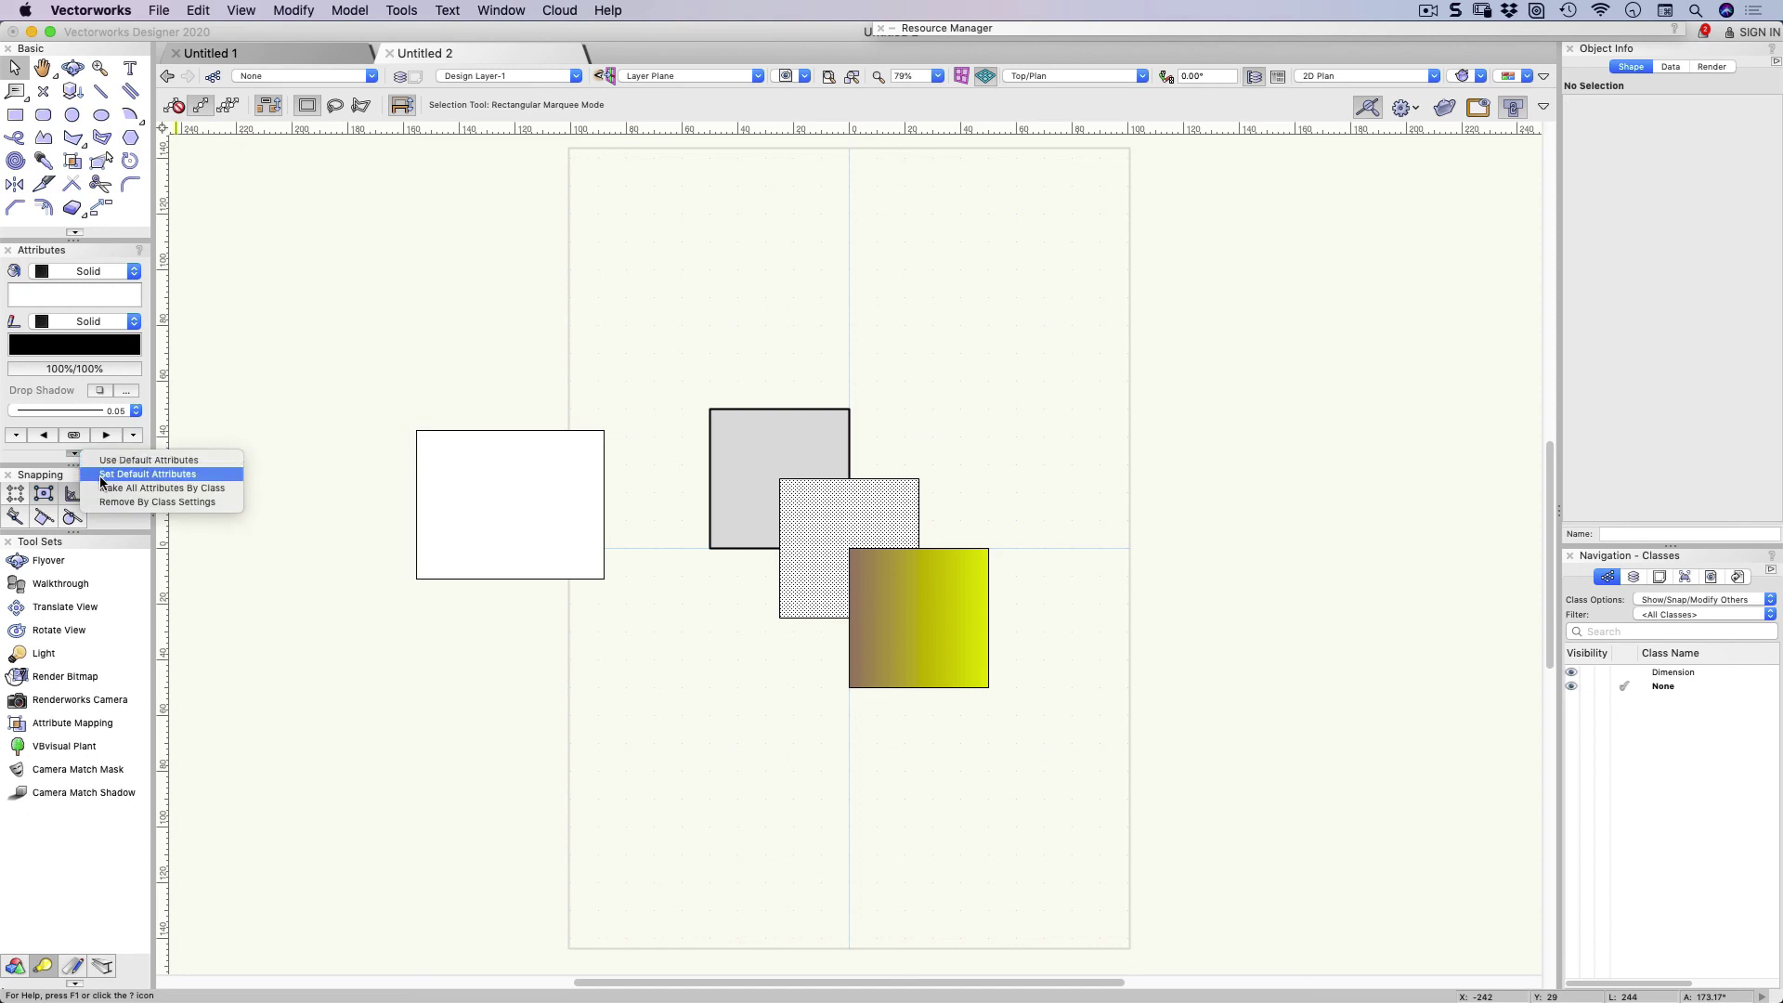
pyautogui.click(104, 476)
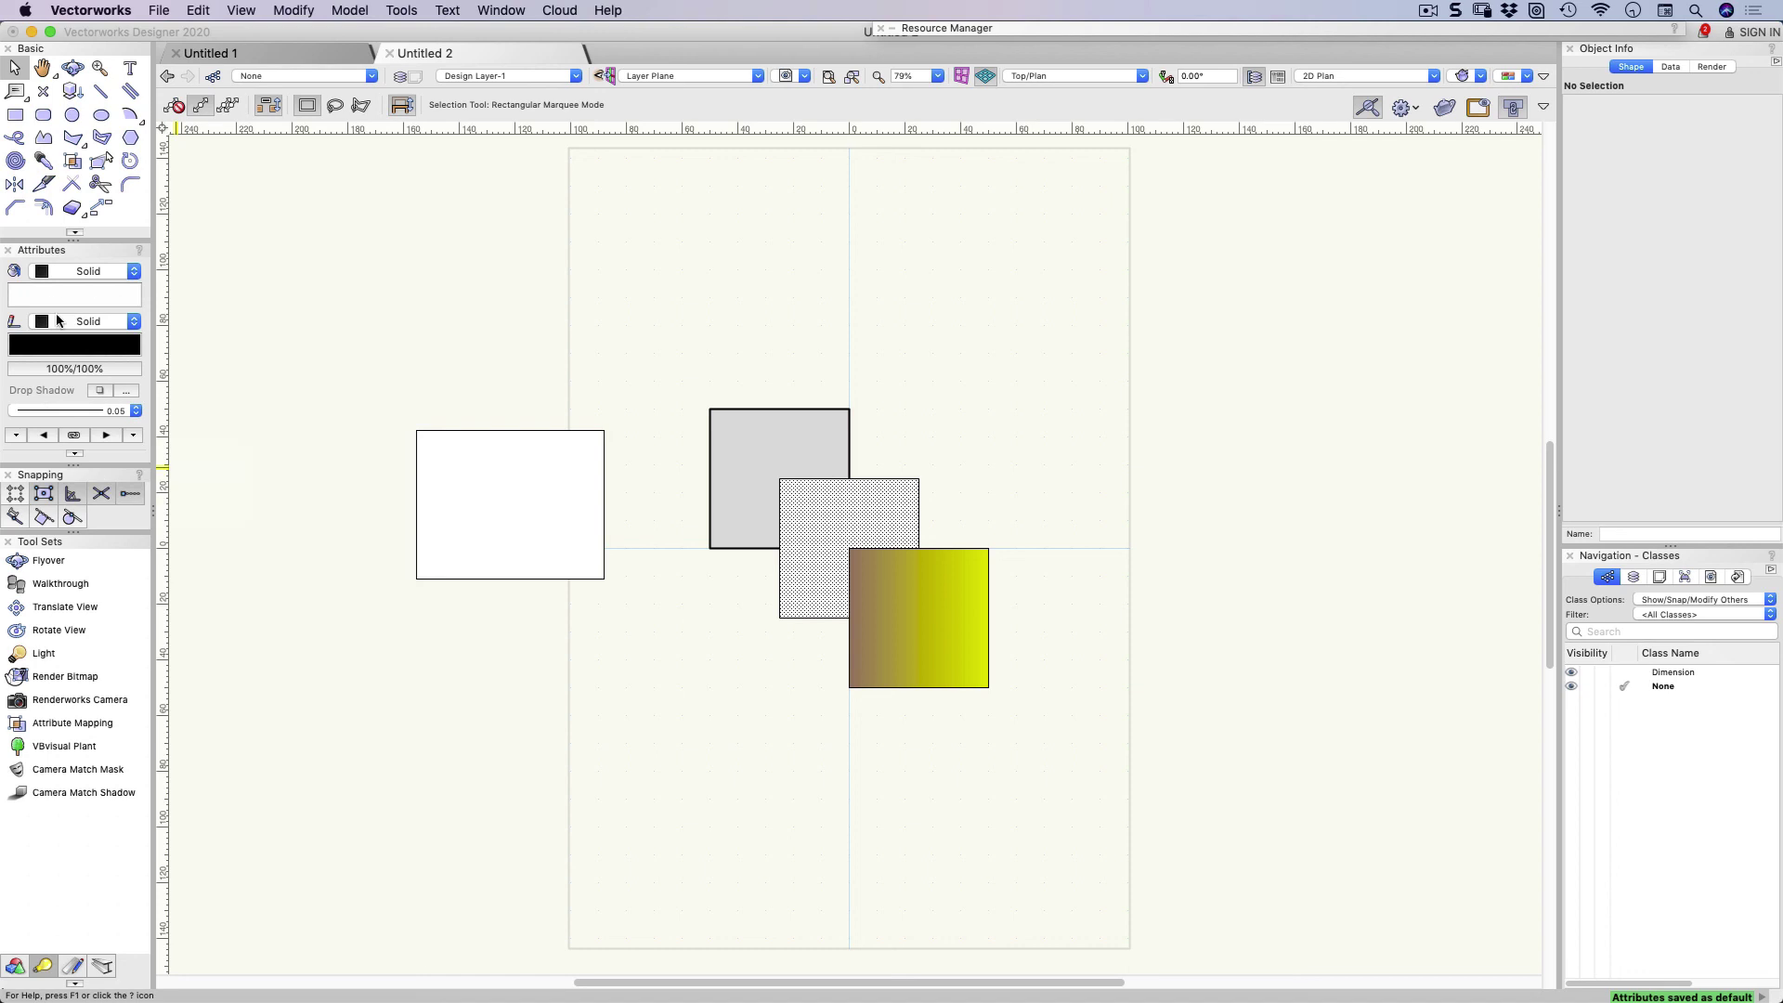
pyautogui.click(722, 420)
pyautogui.click(75, 455)
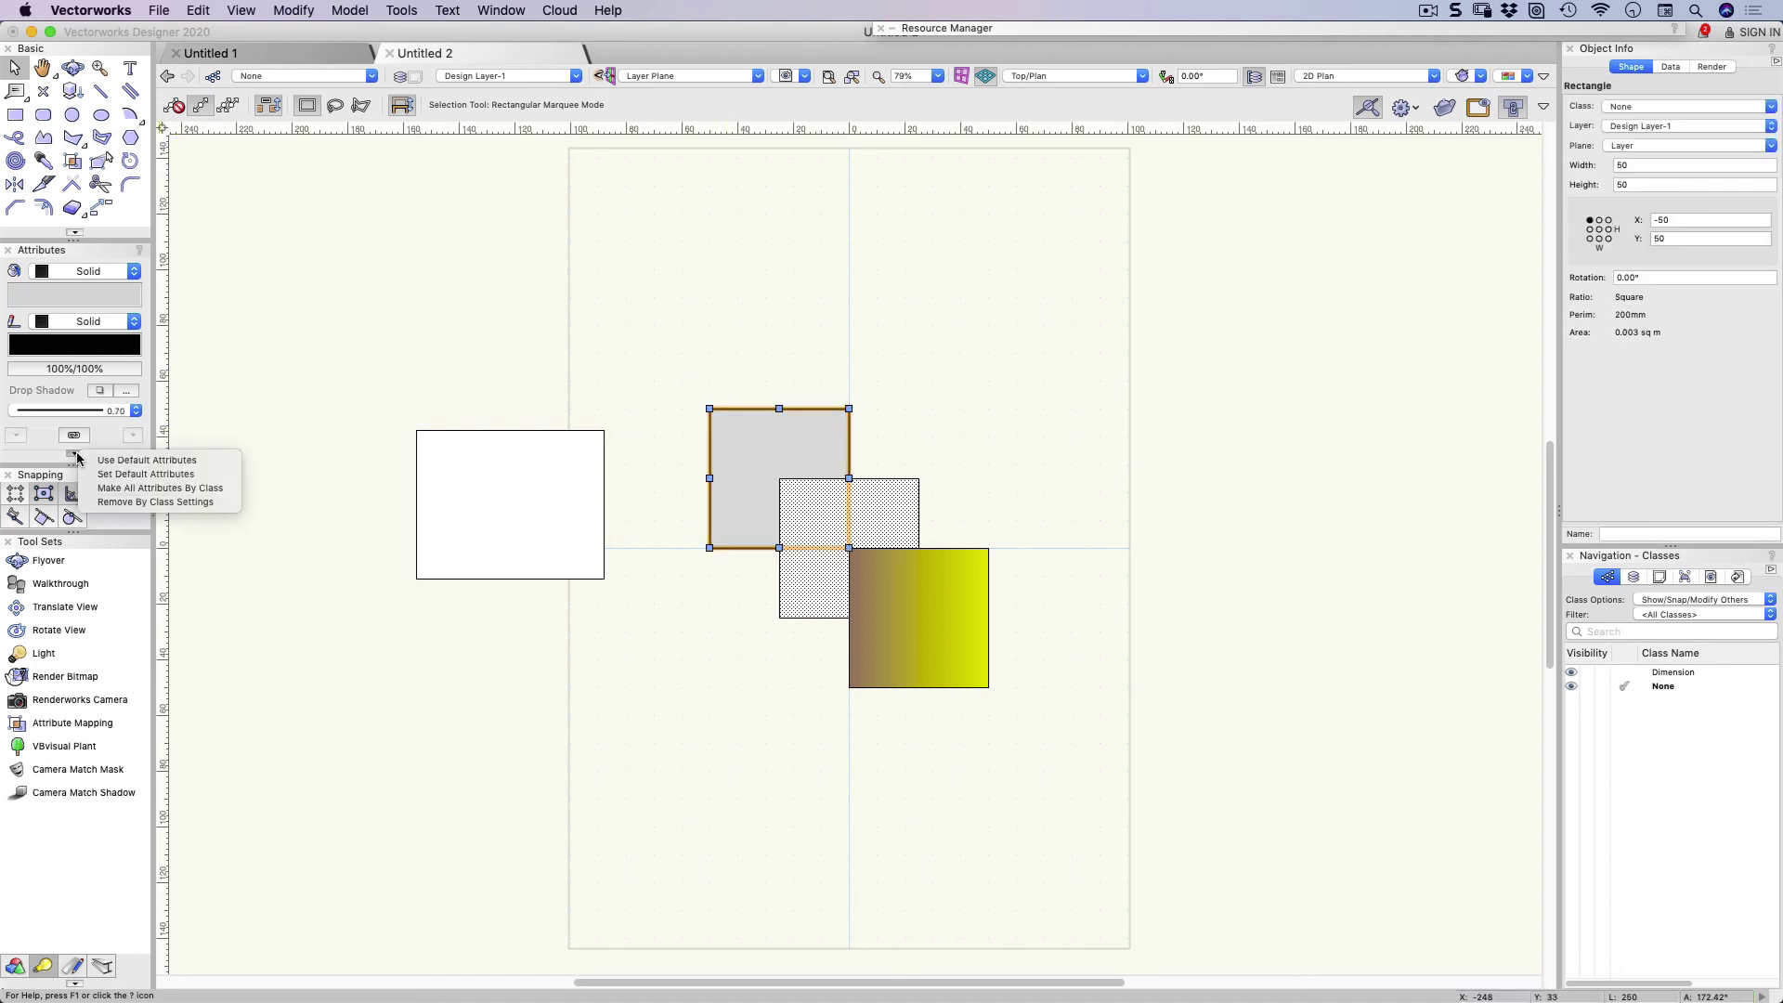
pyautogui.click(125, 462)
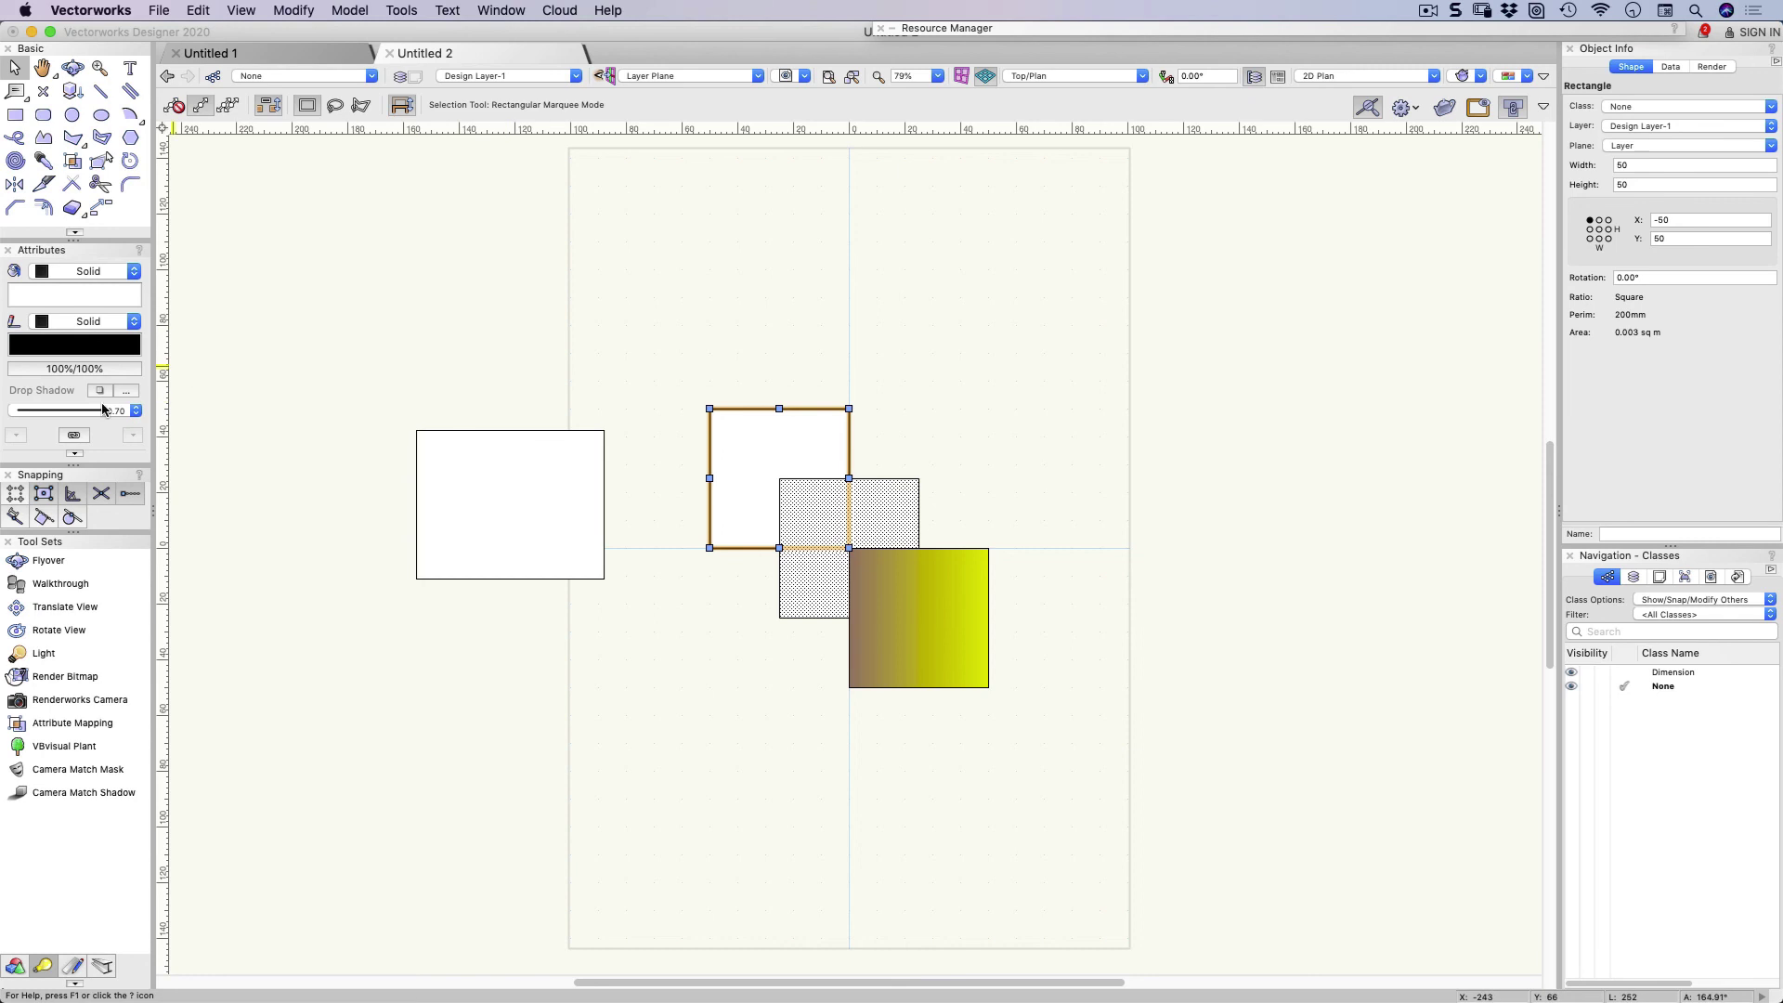
# Set the top square's line thickness to 0.05
pyautogui.click(310, 376)
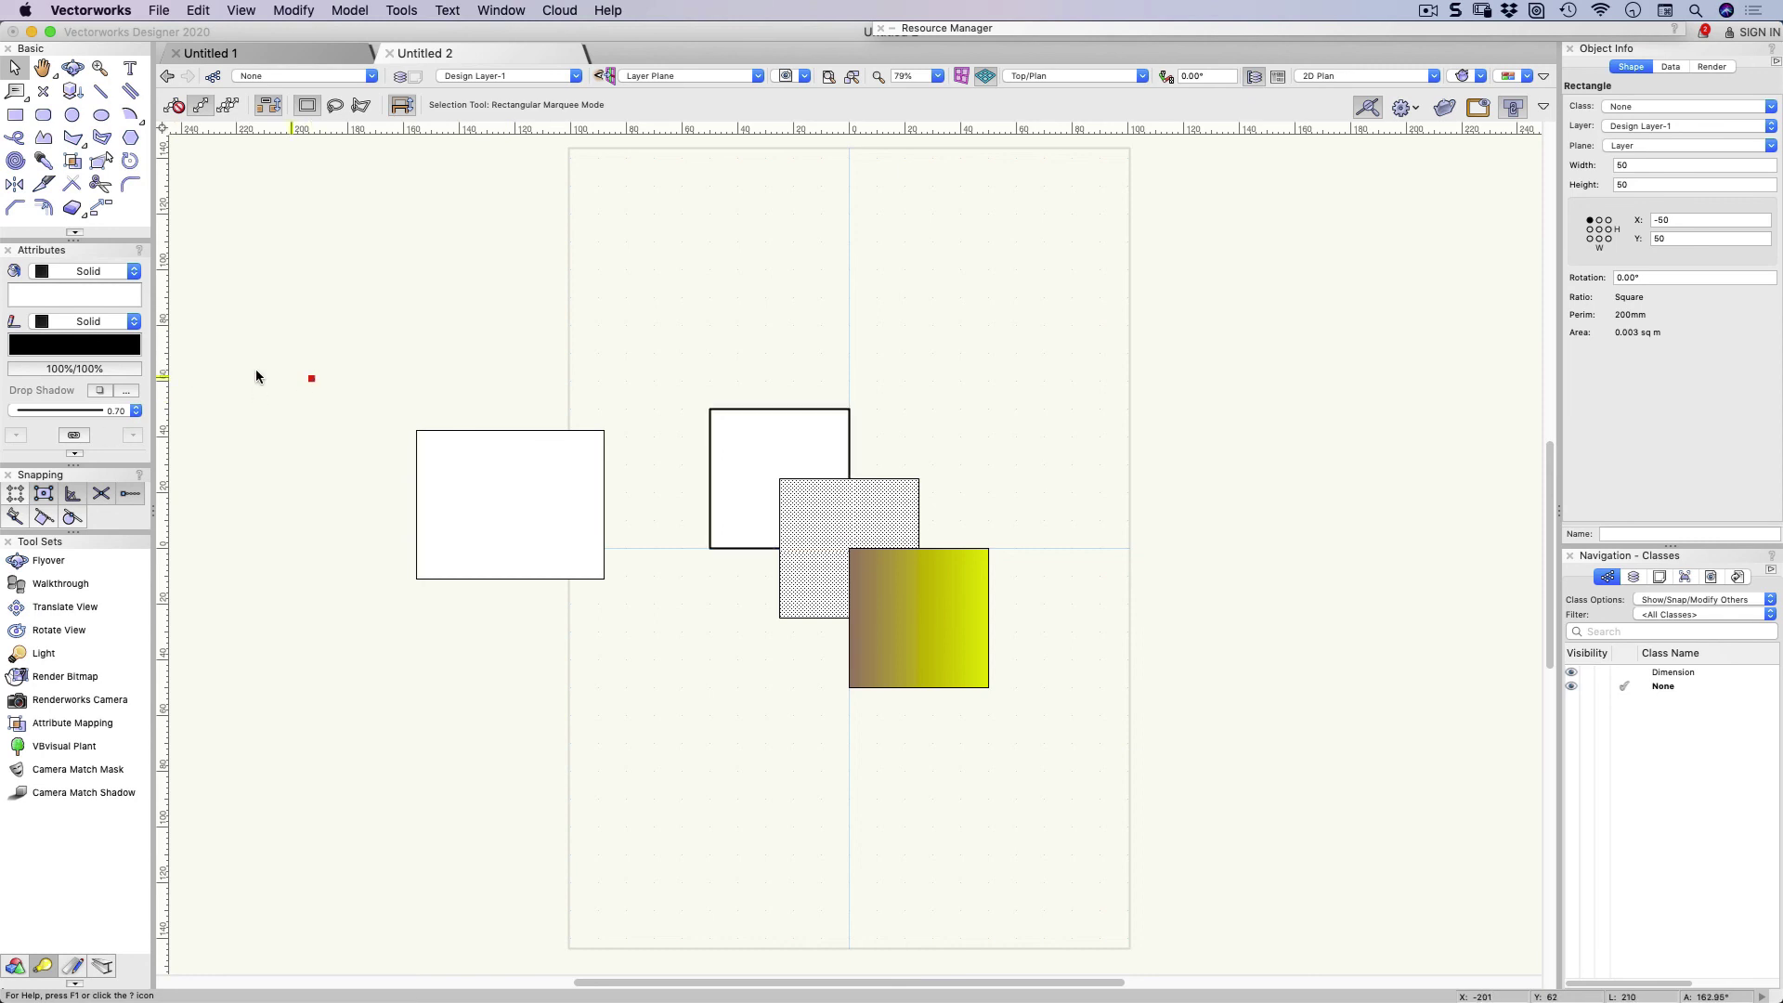
pyautogui.click(131, 412)
pyautogui.click(188, 398)
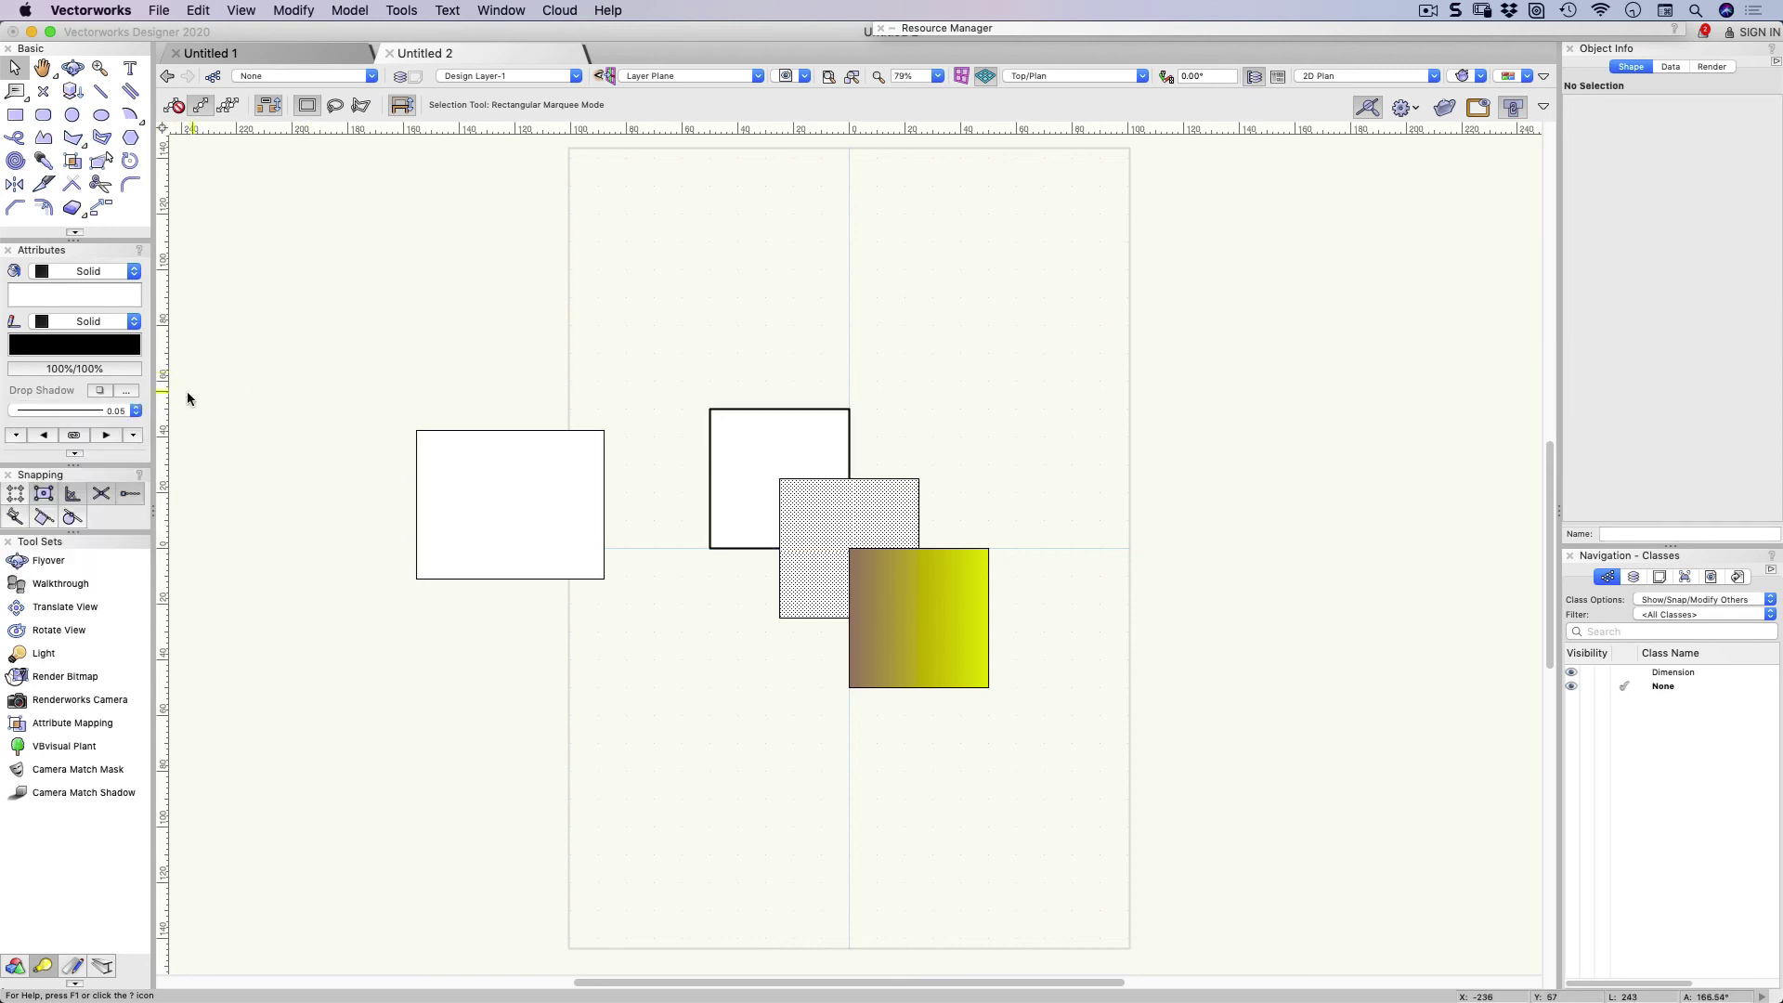
pyautogui.click(728, 409)
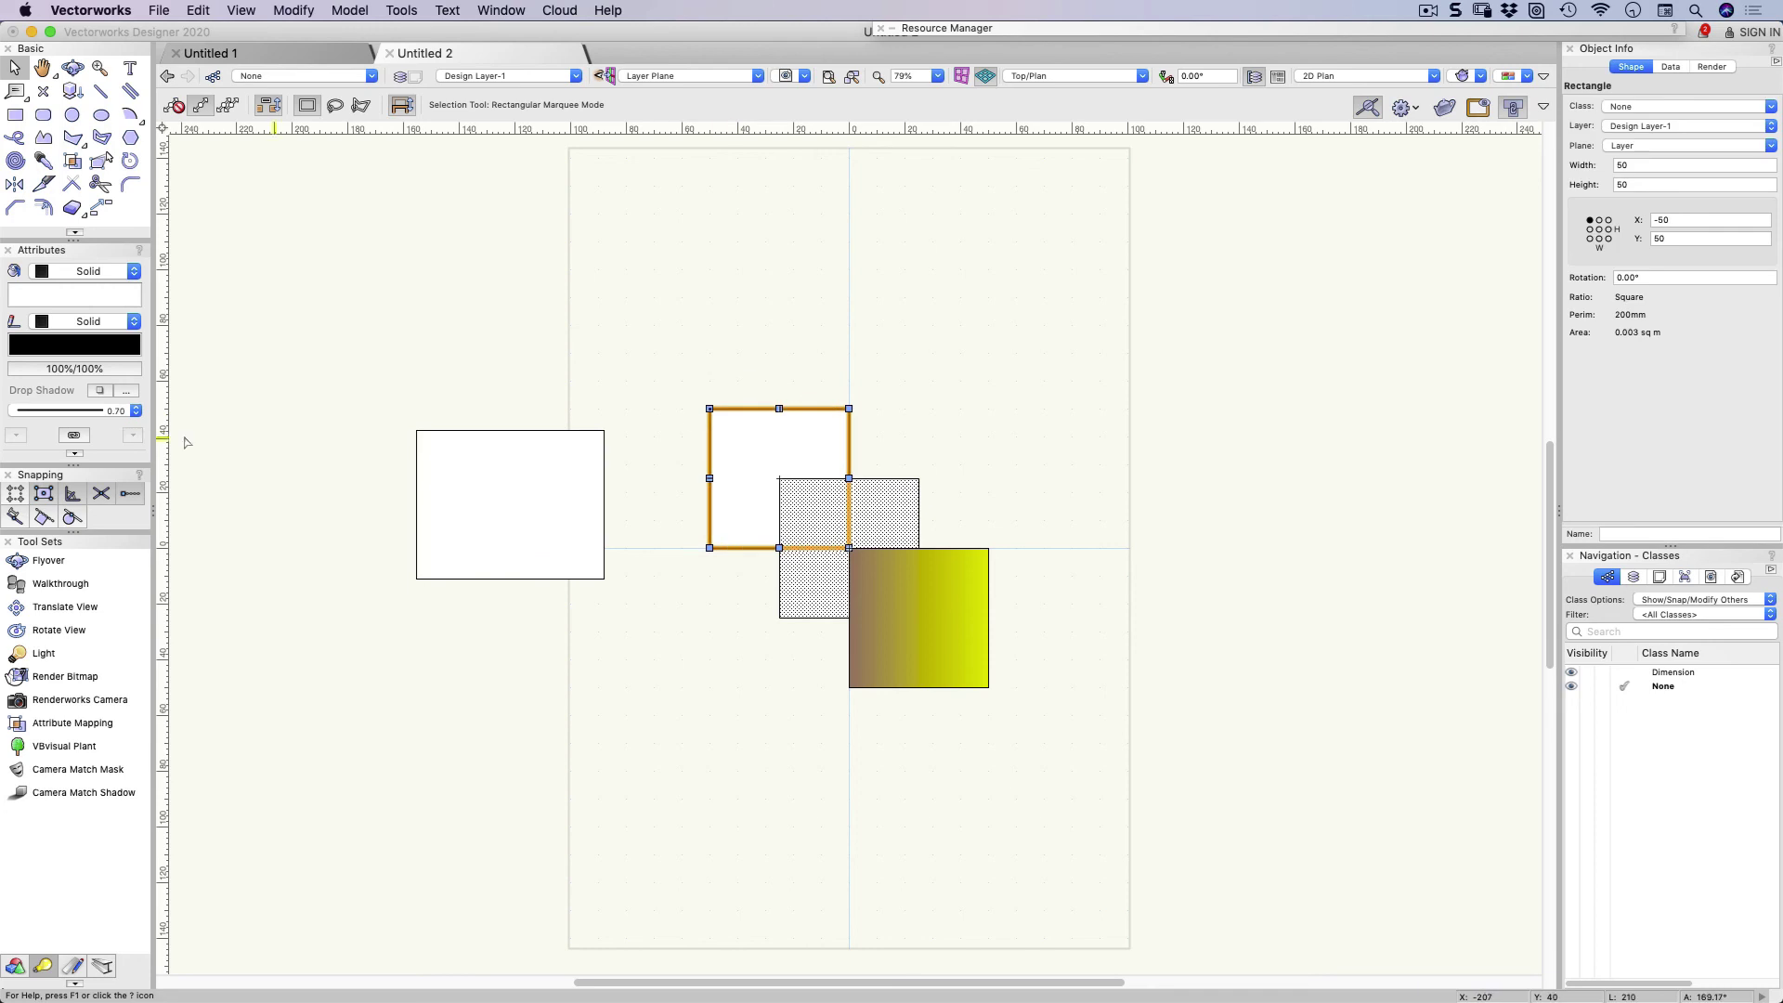
pyautogui.click(135, 410)
pyautogui.click(129, 452)
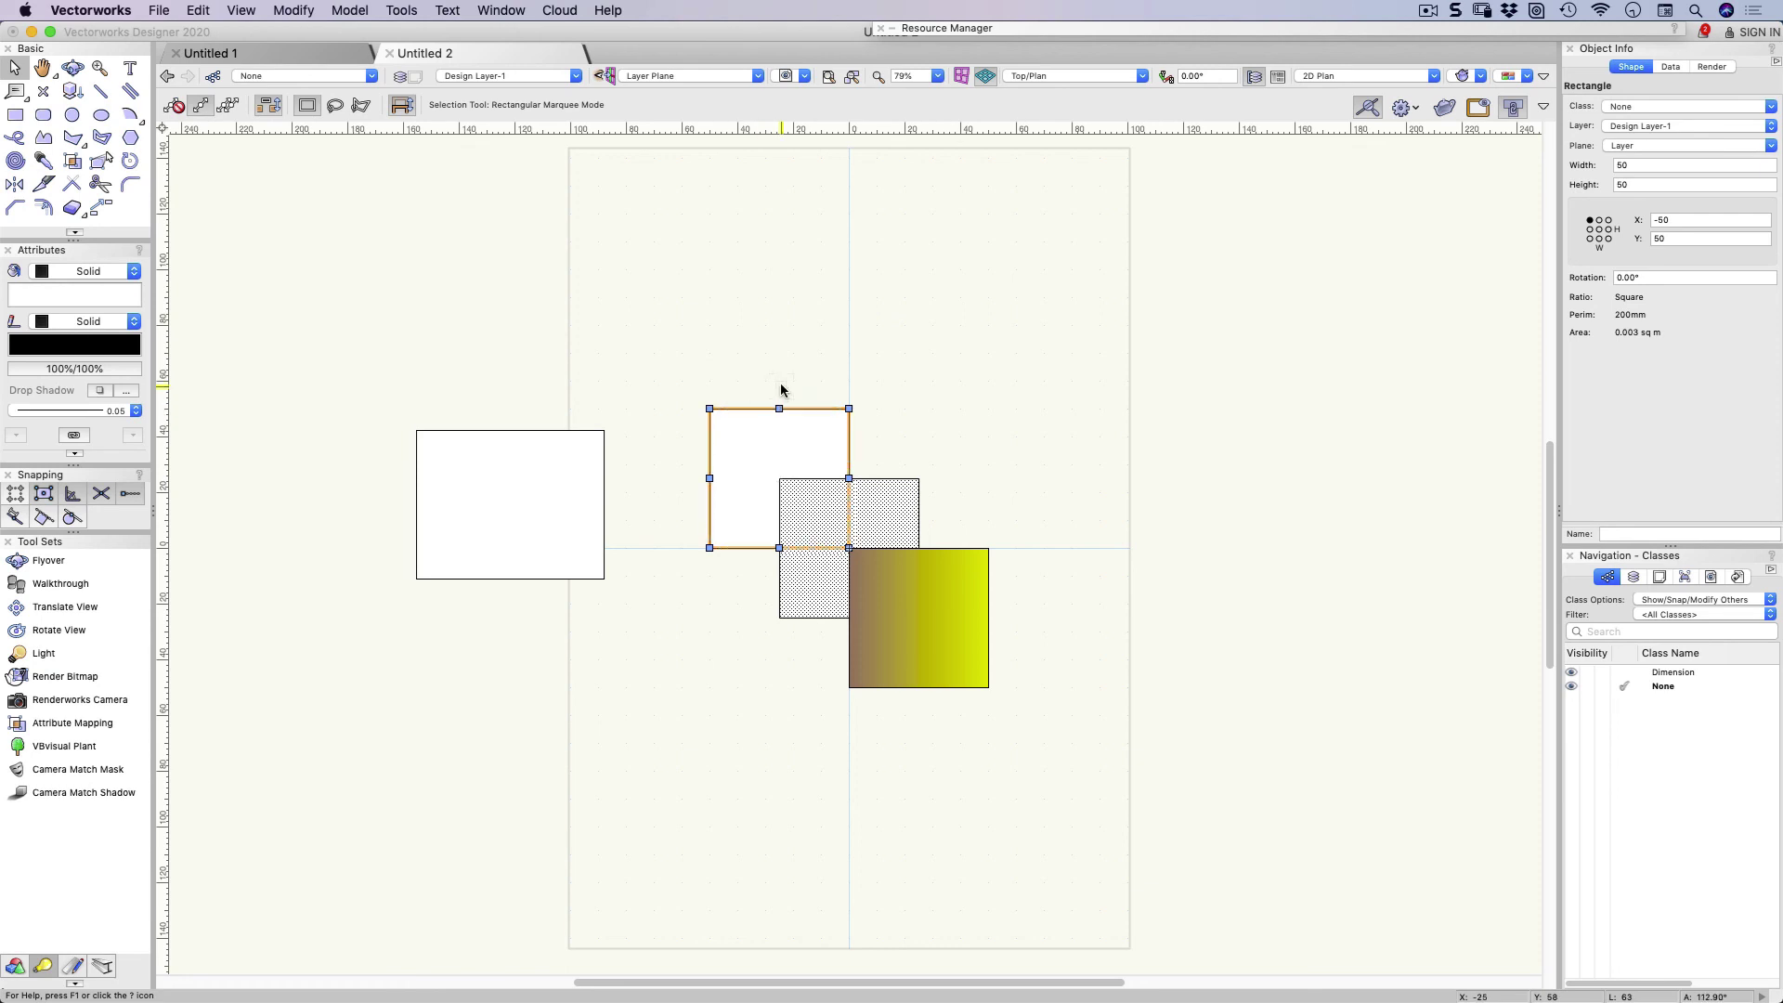
# Draw two diagonally overlapping squares, 470 × 470 and 488 × 488, then clear the selection
pyautogui.scroll(-8, 780, 390)
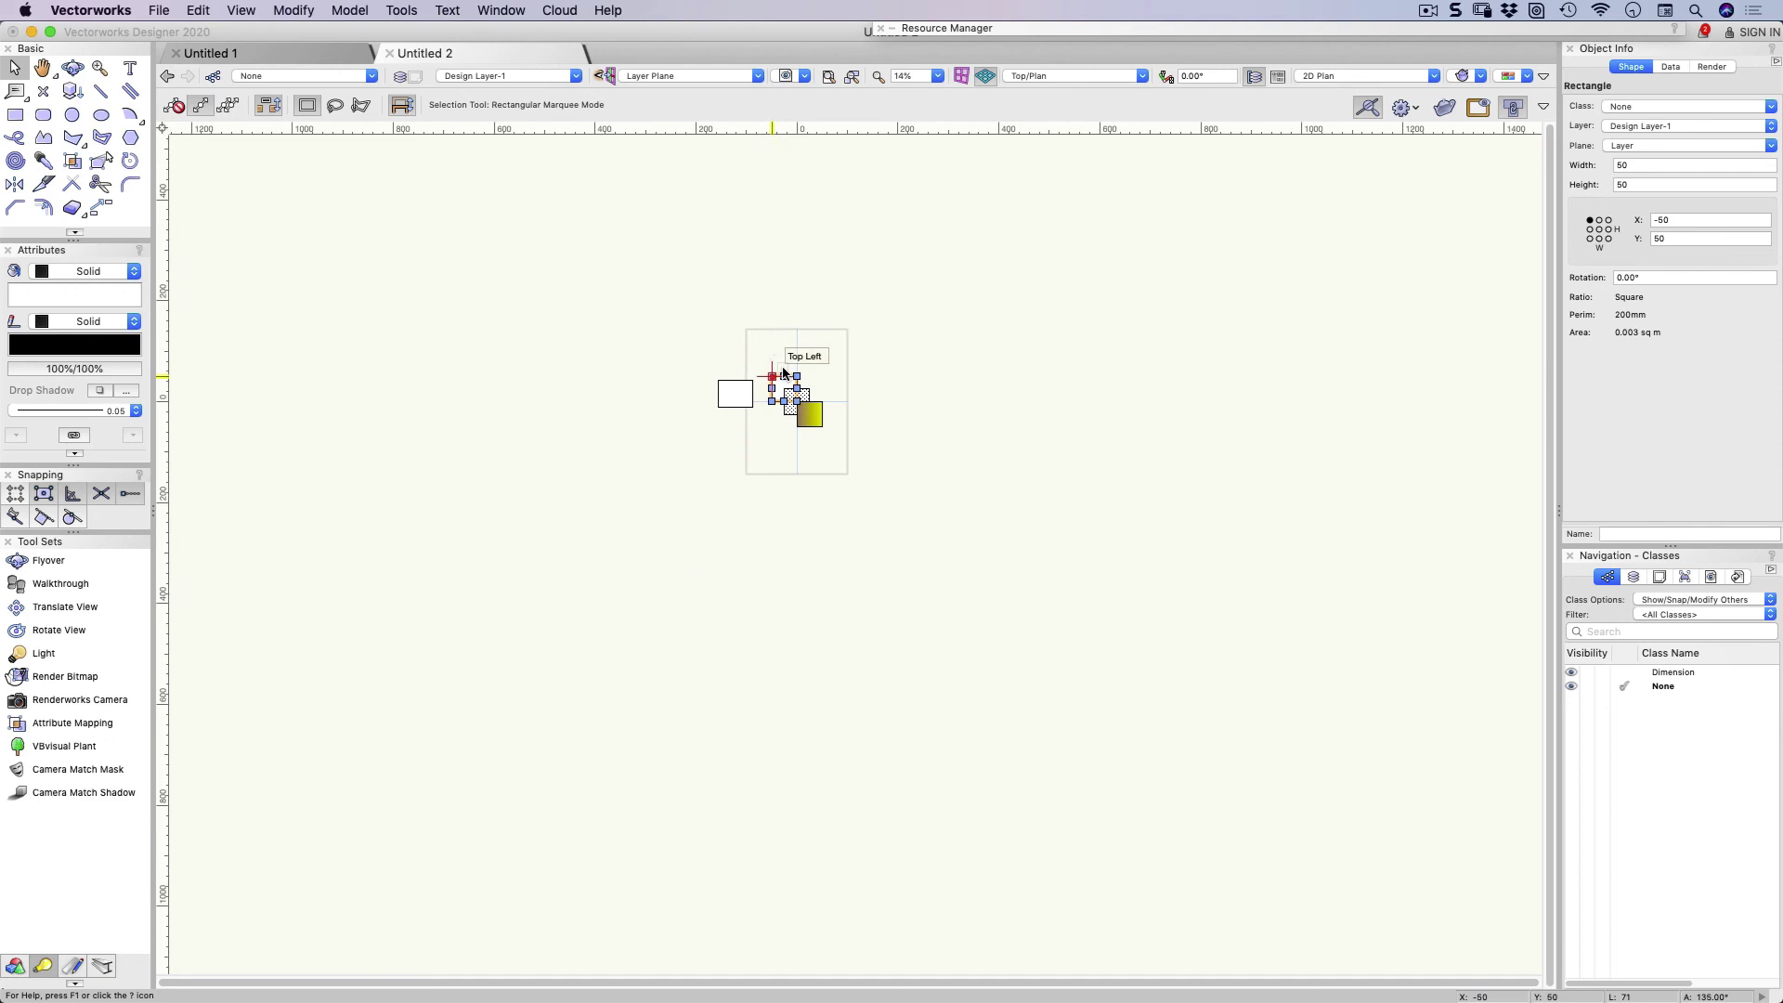
pyautogui.press('4')
pyautogui.moveTo(670, 304); pyautogui.dragTo(908, 540)
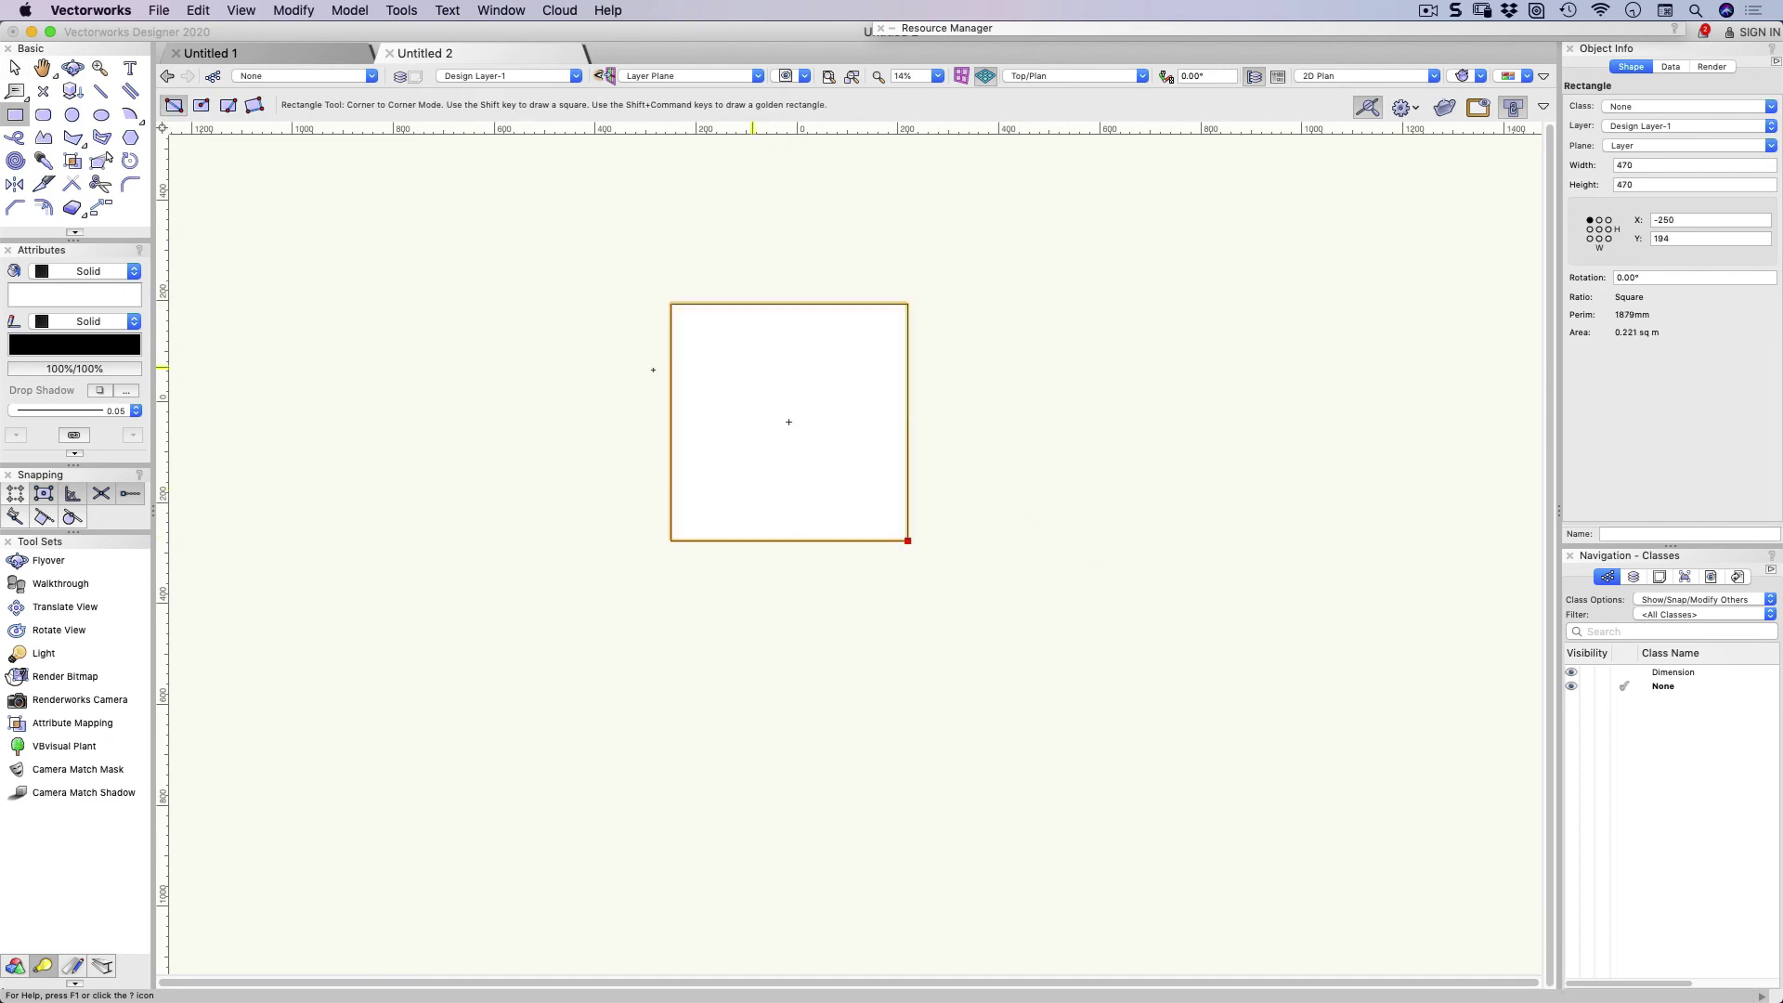
pyautogui.moveTo(489, 427)
pyautogui.mouseDown()
pyautogui.moveTo(746, 660)
pyautogui.moveTo(736, 674)
pyautogui.mouseUp()
pyautogui.press('x')
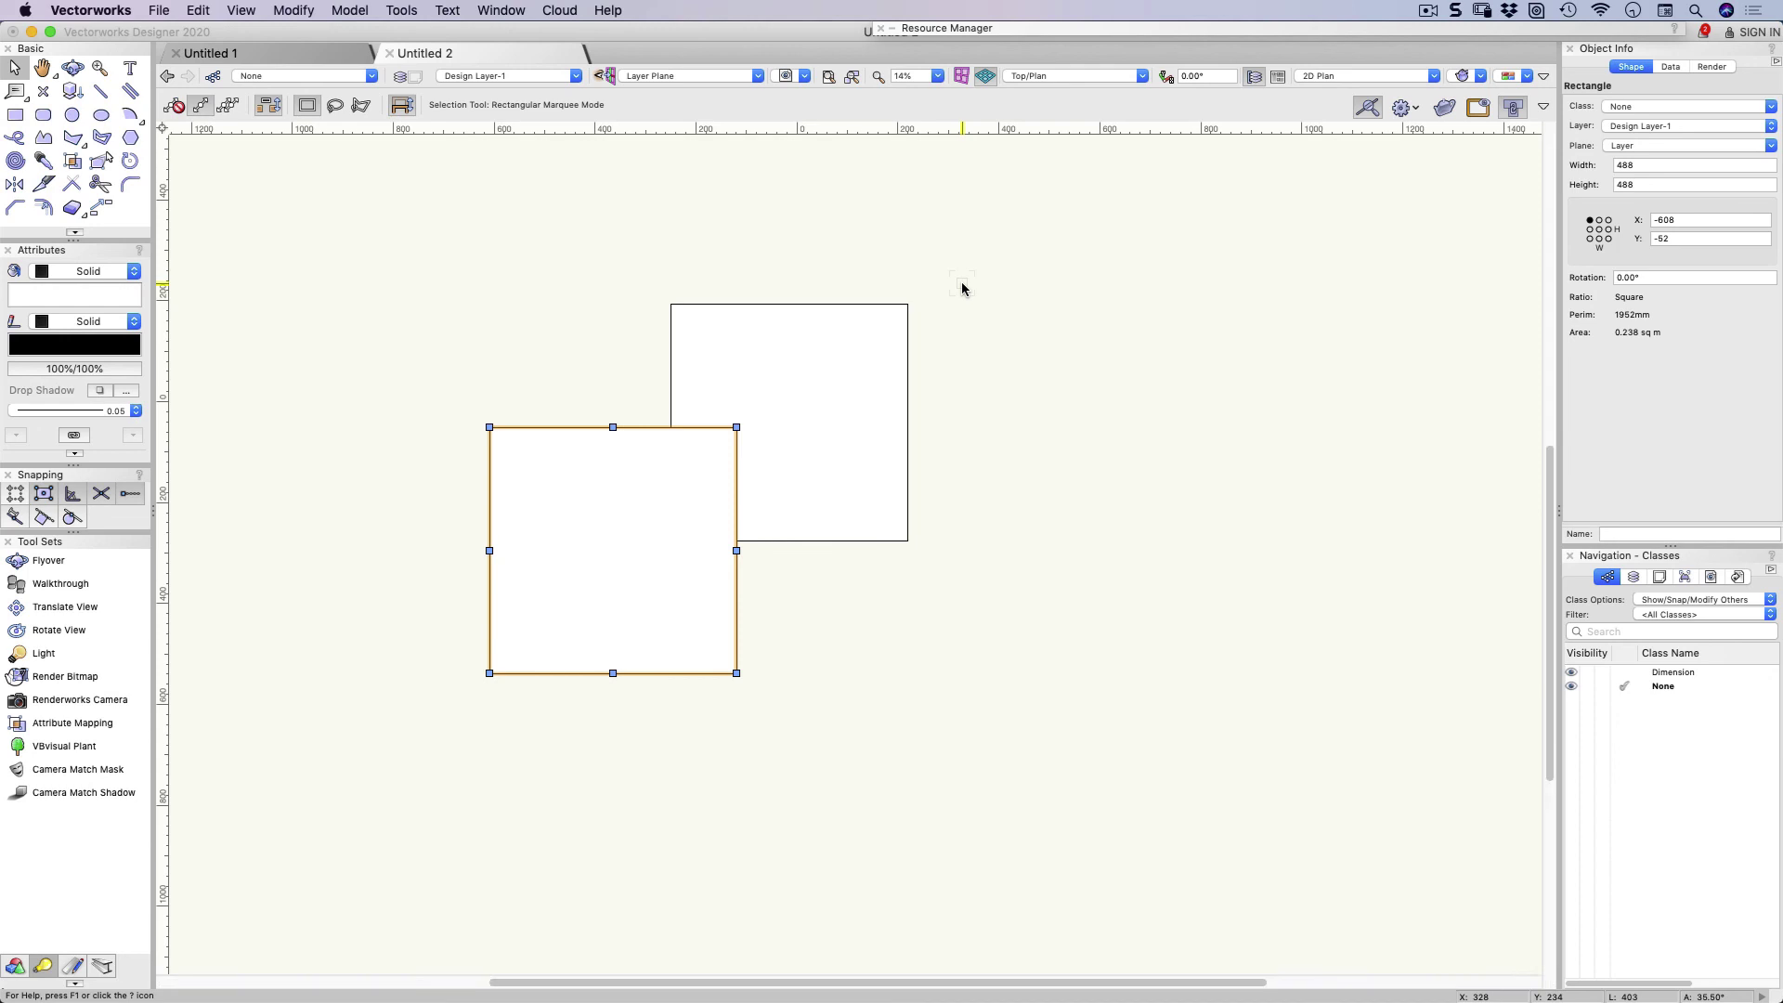
pyautogui.click(804, 454)
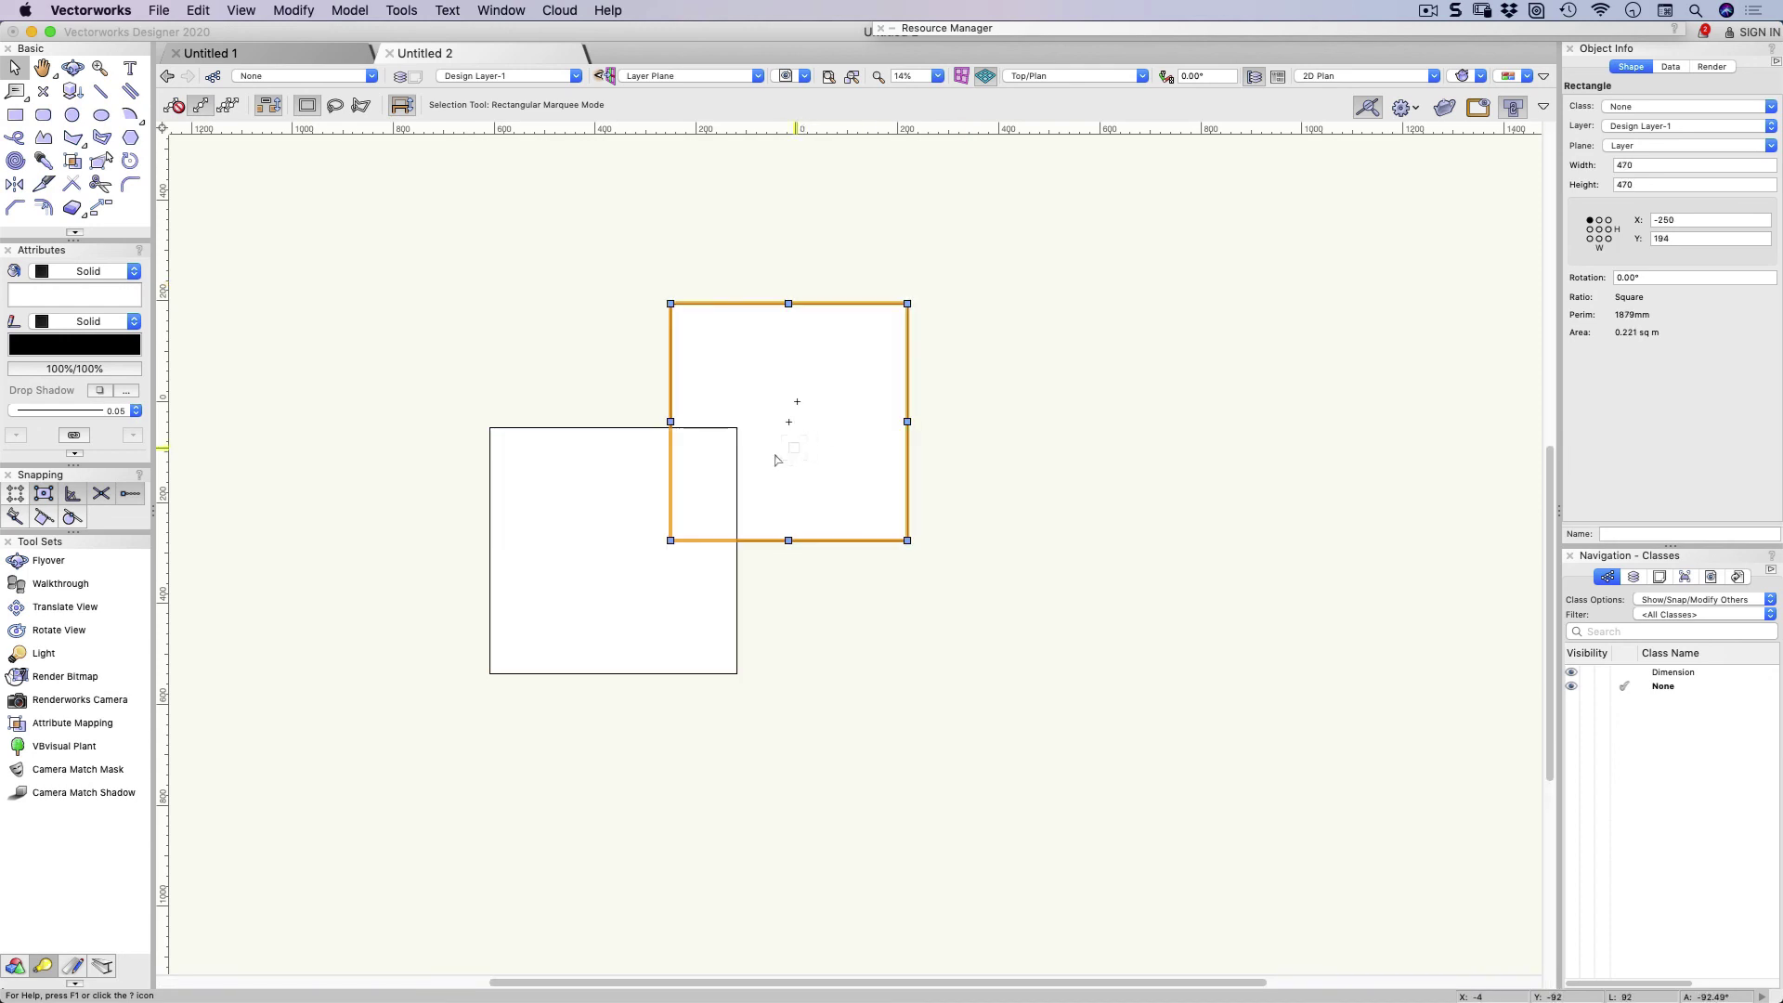
pyautogui.click(617, 520)
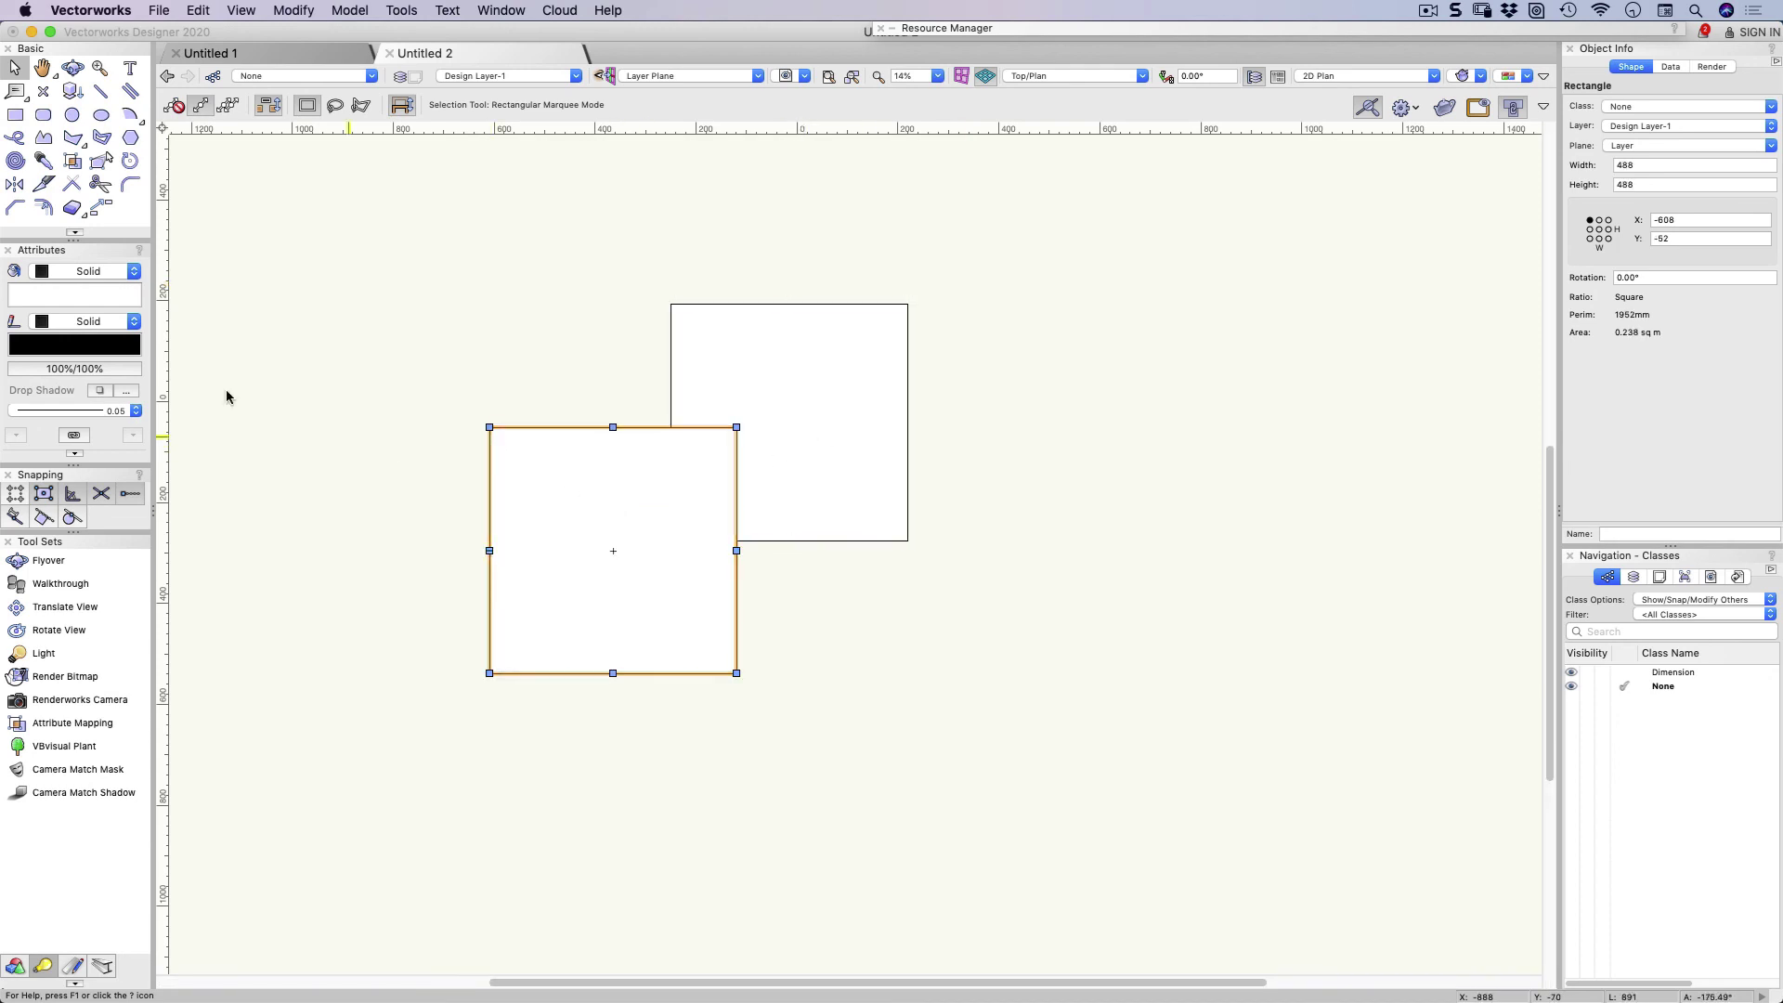
pyautogui.click(283, 317)
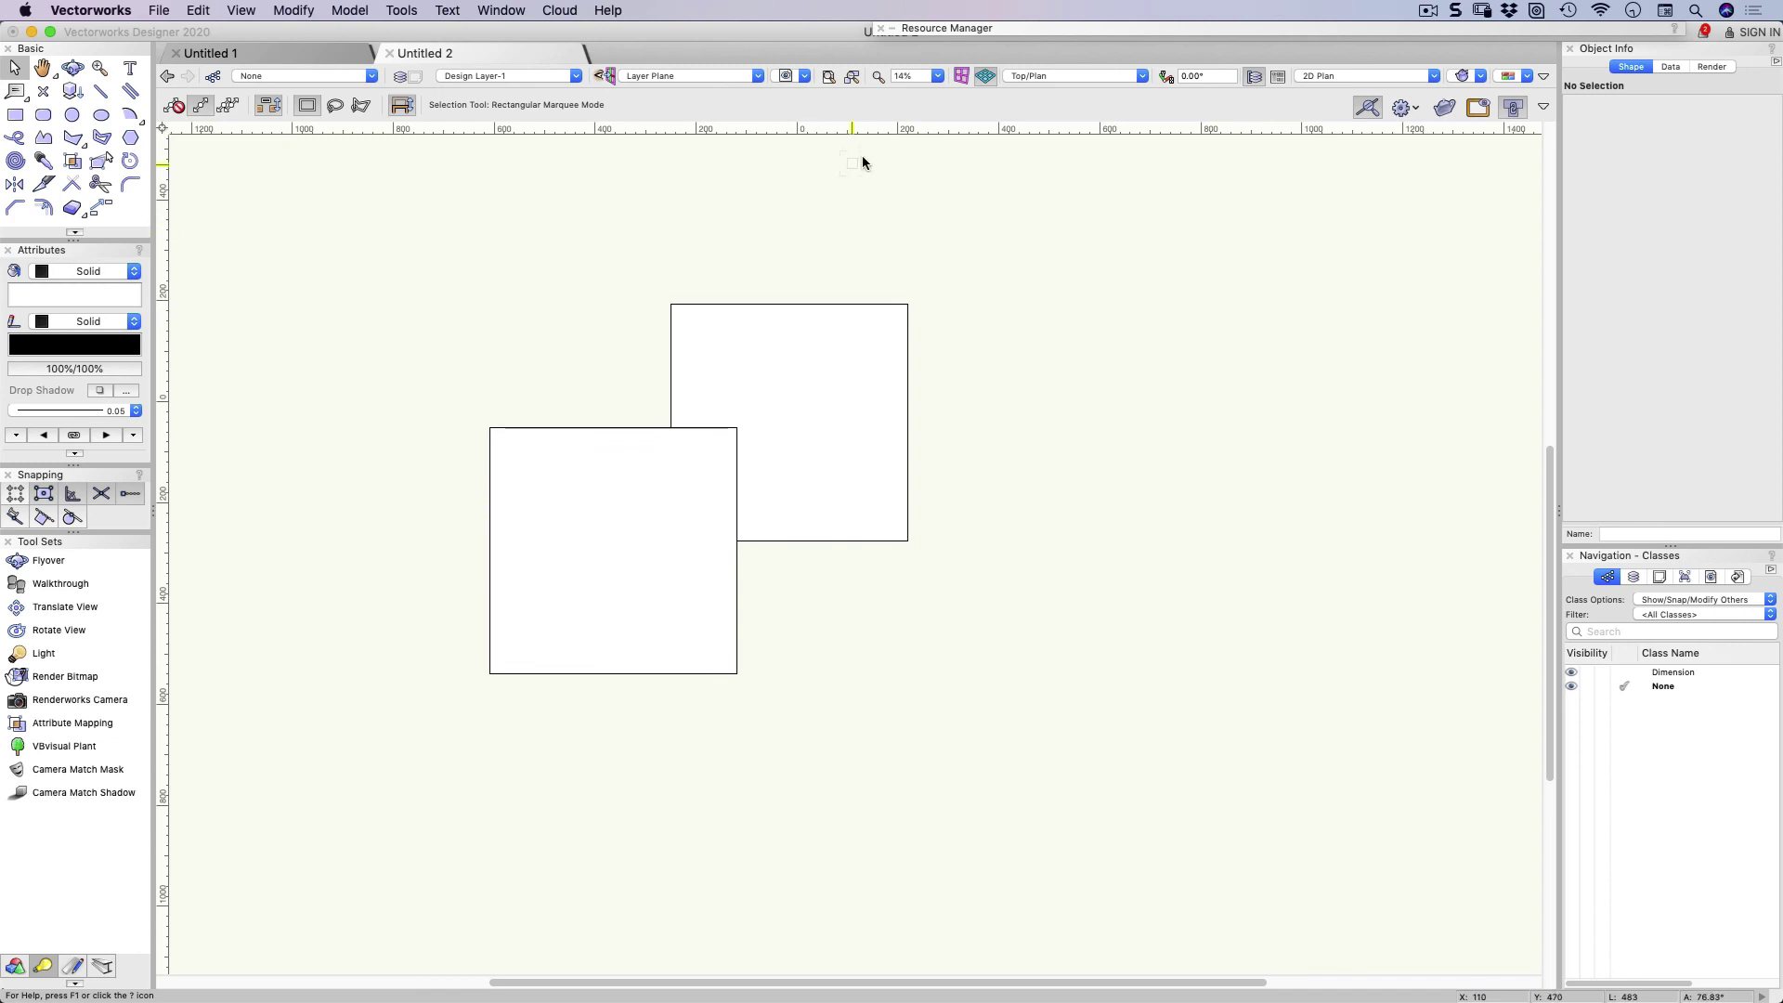
# Drag Foliage Blue GR from Defaults > Attributes - Gradients > _Default Gradients onto the lower square and confirm the import
pyautogui.click(921, 33)
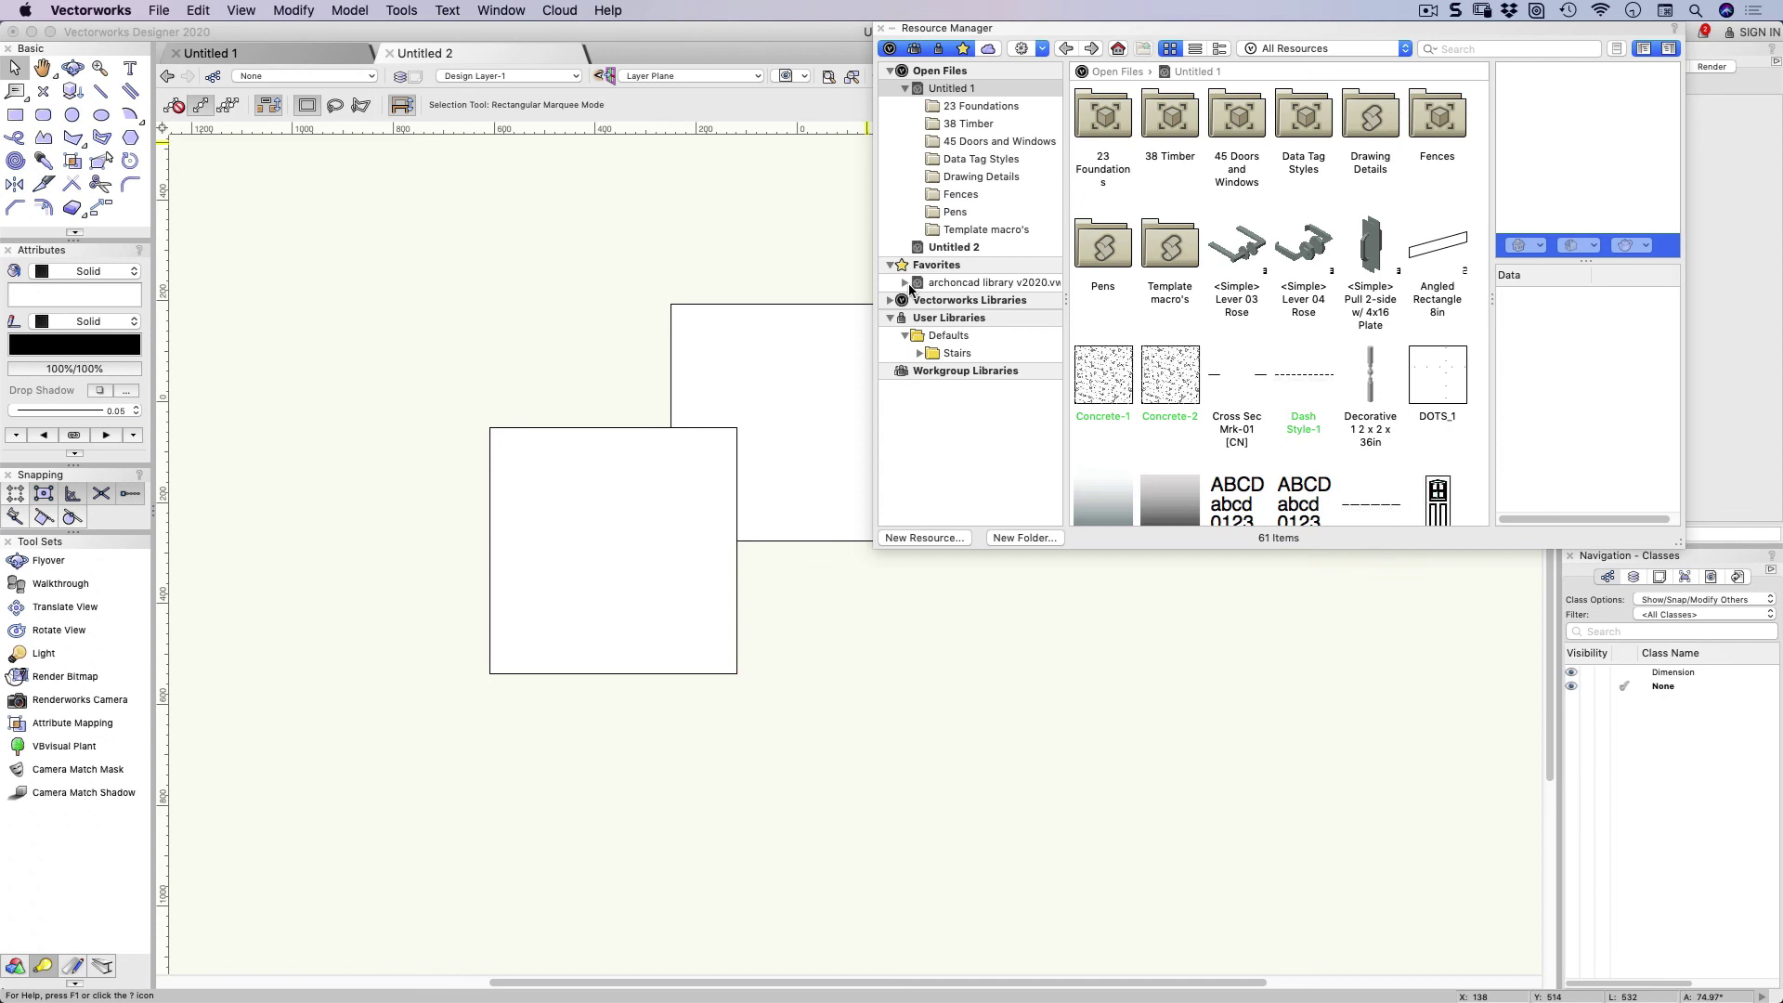
pyautogui.click(889, 305)
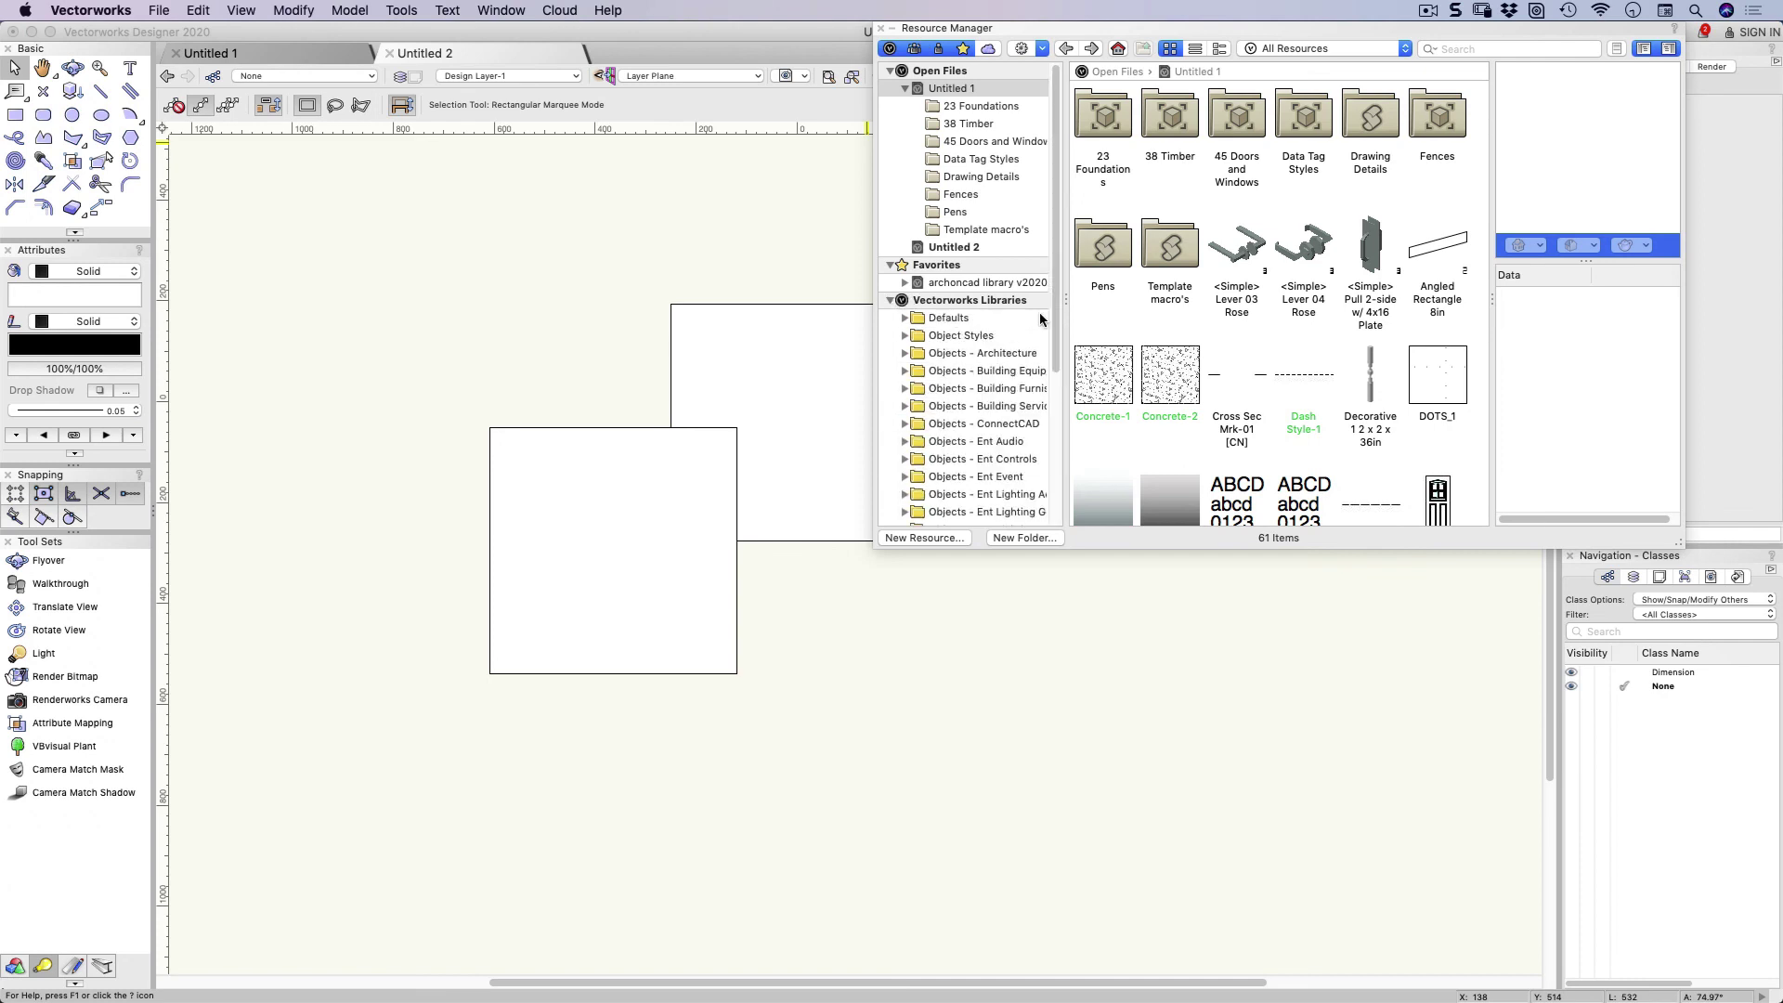
pyautogui.scroll(-2, 1059, 345)
pyautogui.scroll(-4, 1063, 405)
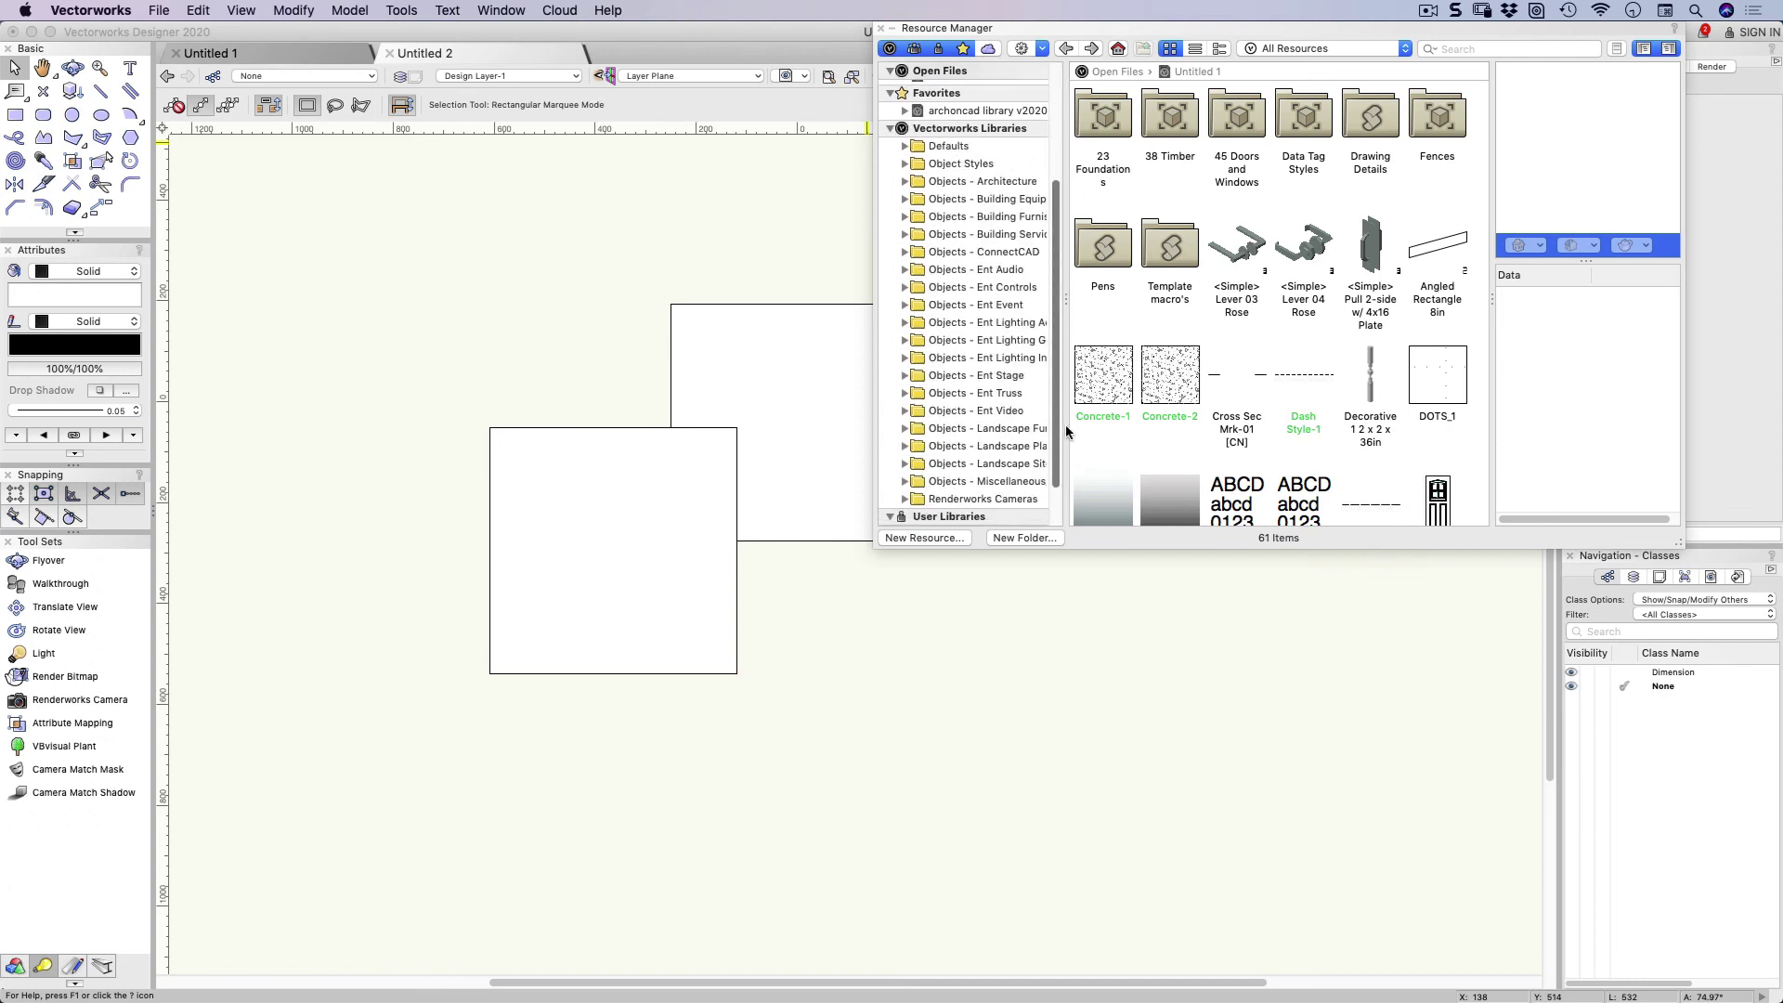
pyautogui.click(904, 209)
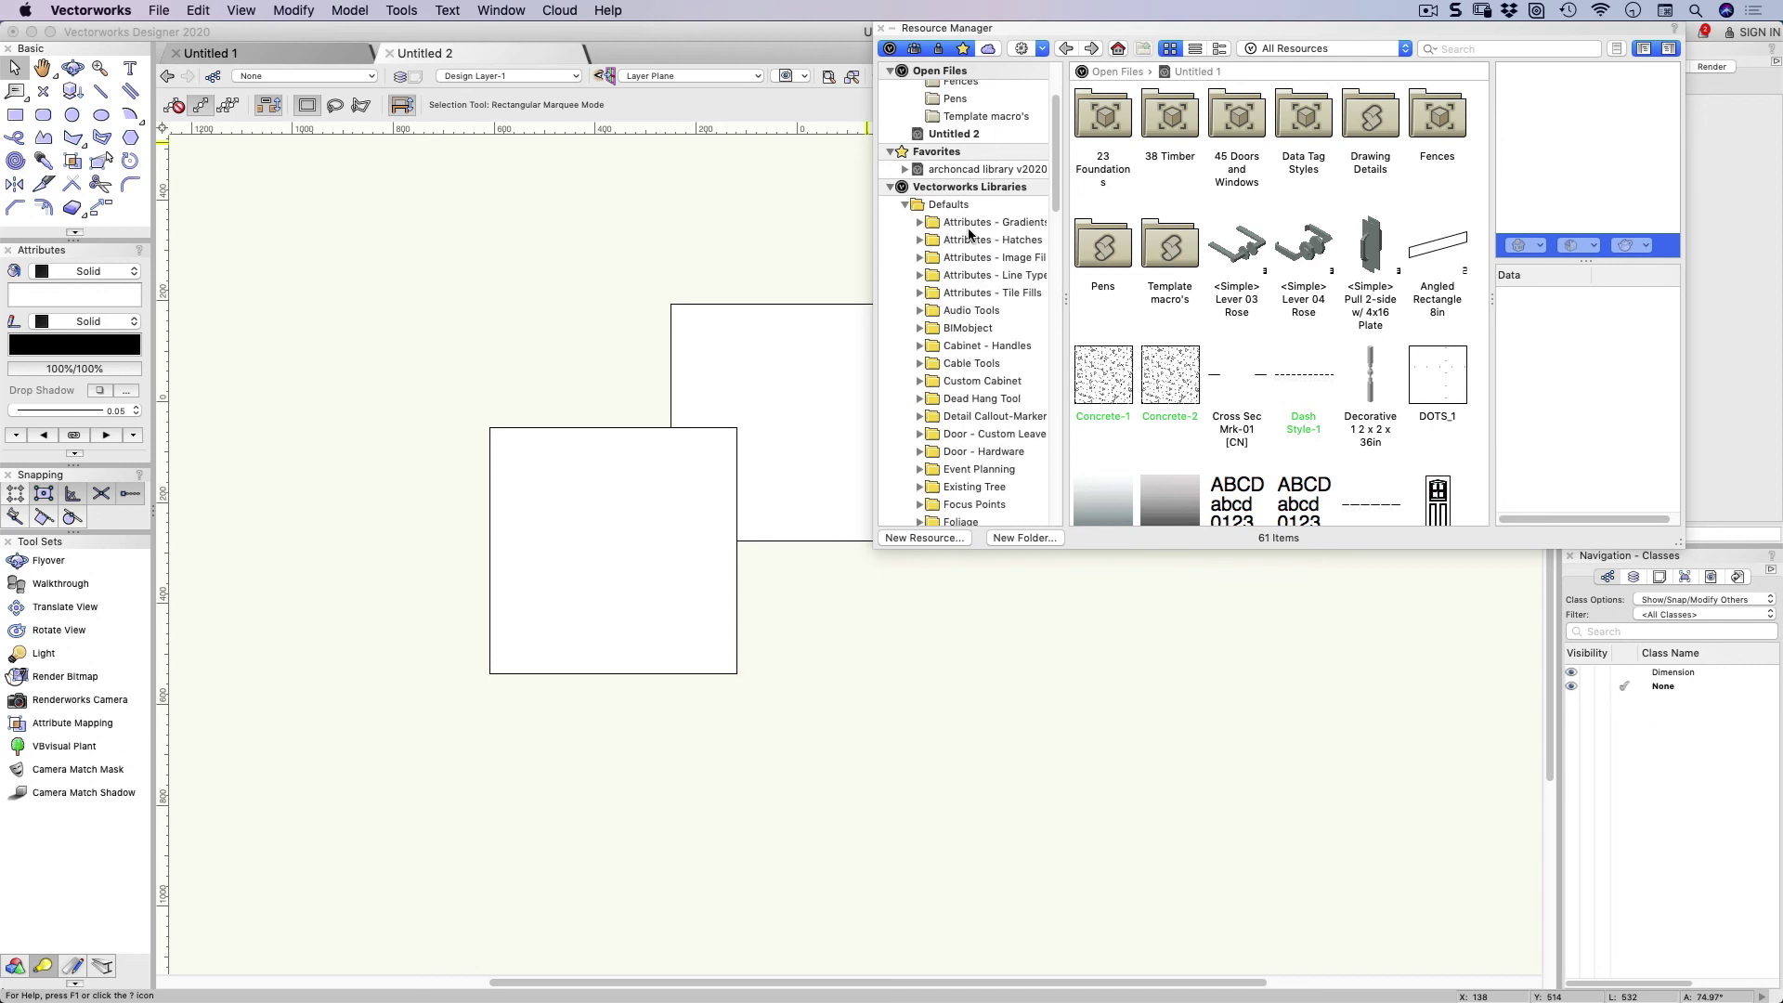
pyautogui.click(973, 227)
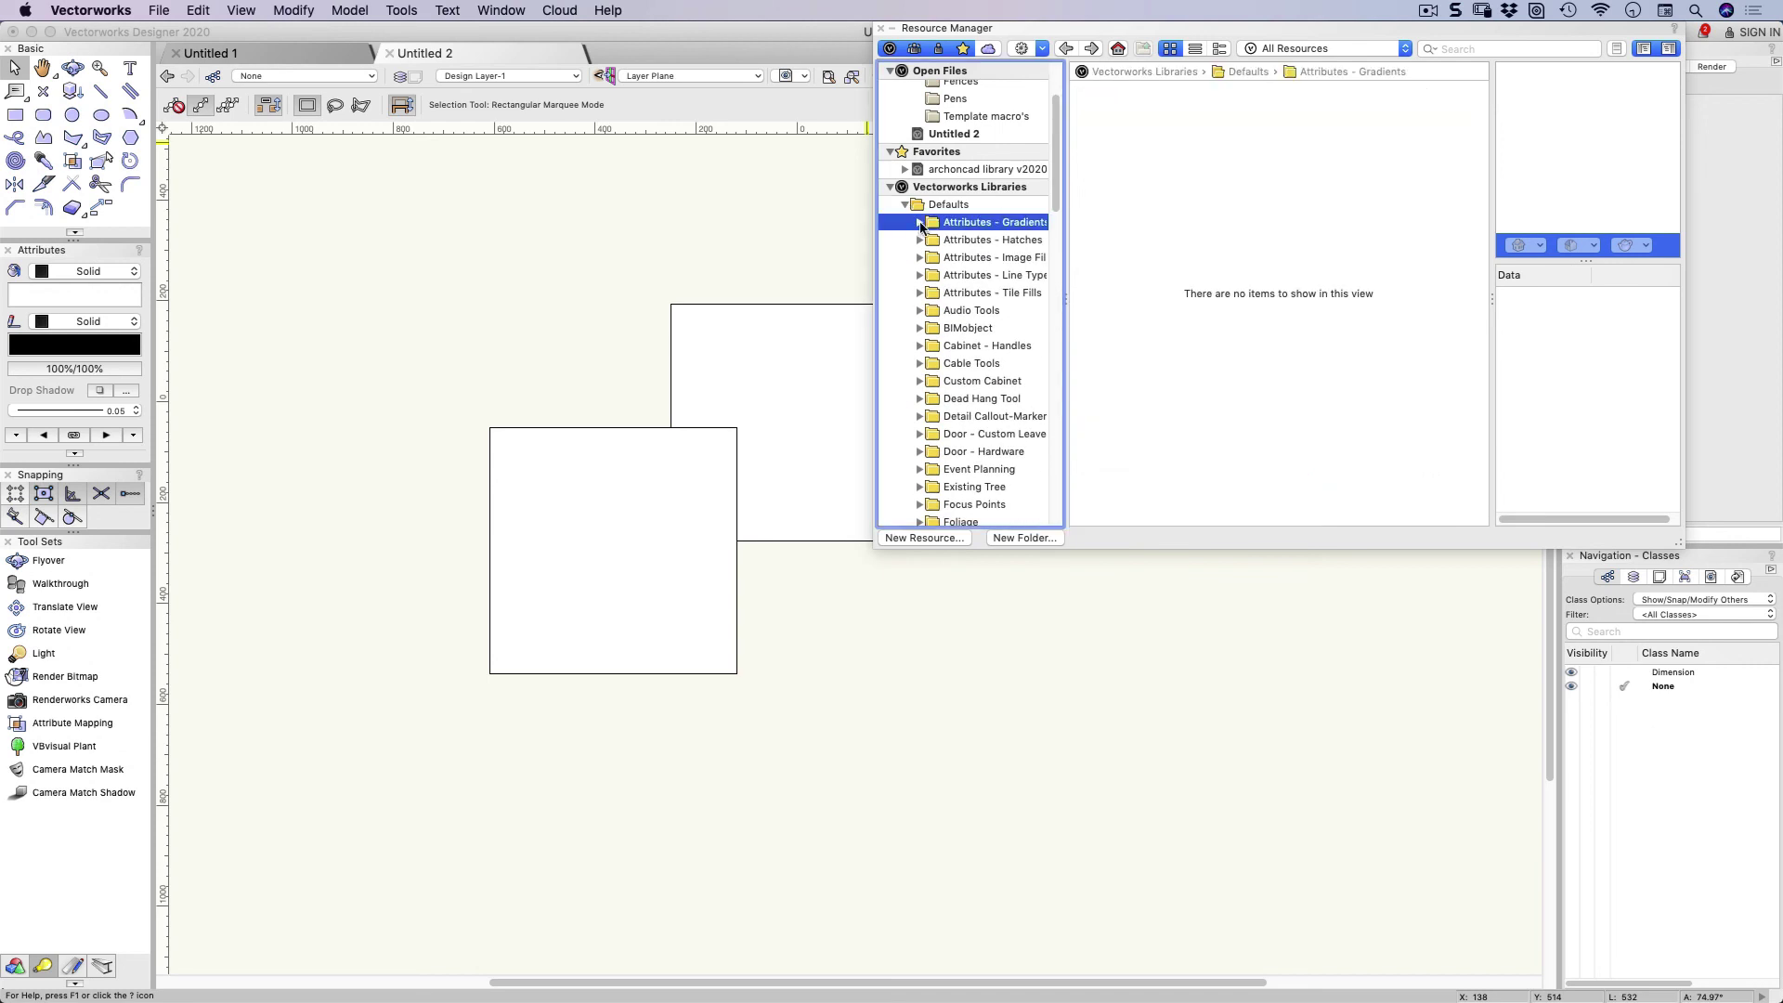
pyautogui.click(920, 224)
pyautogui.click(966, 240)
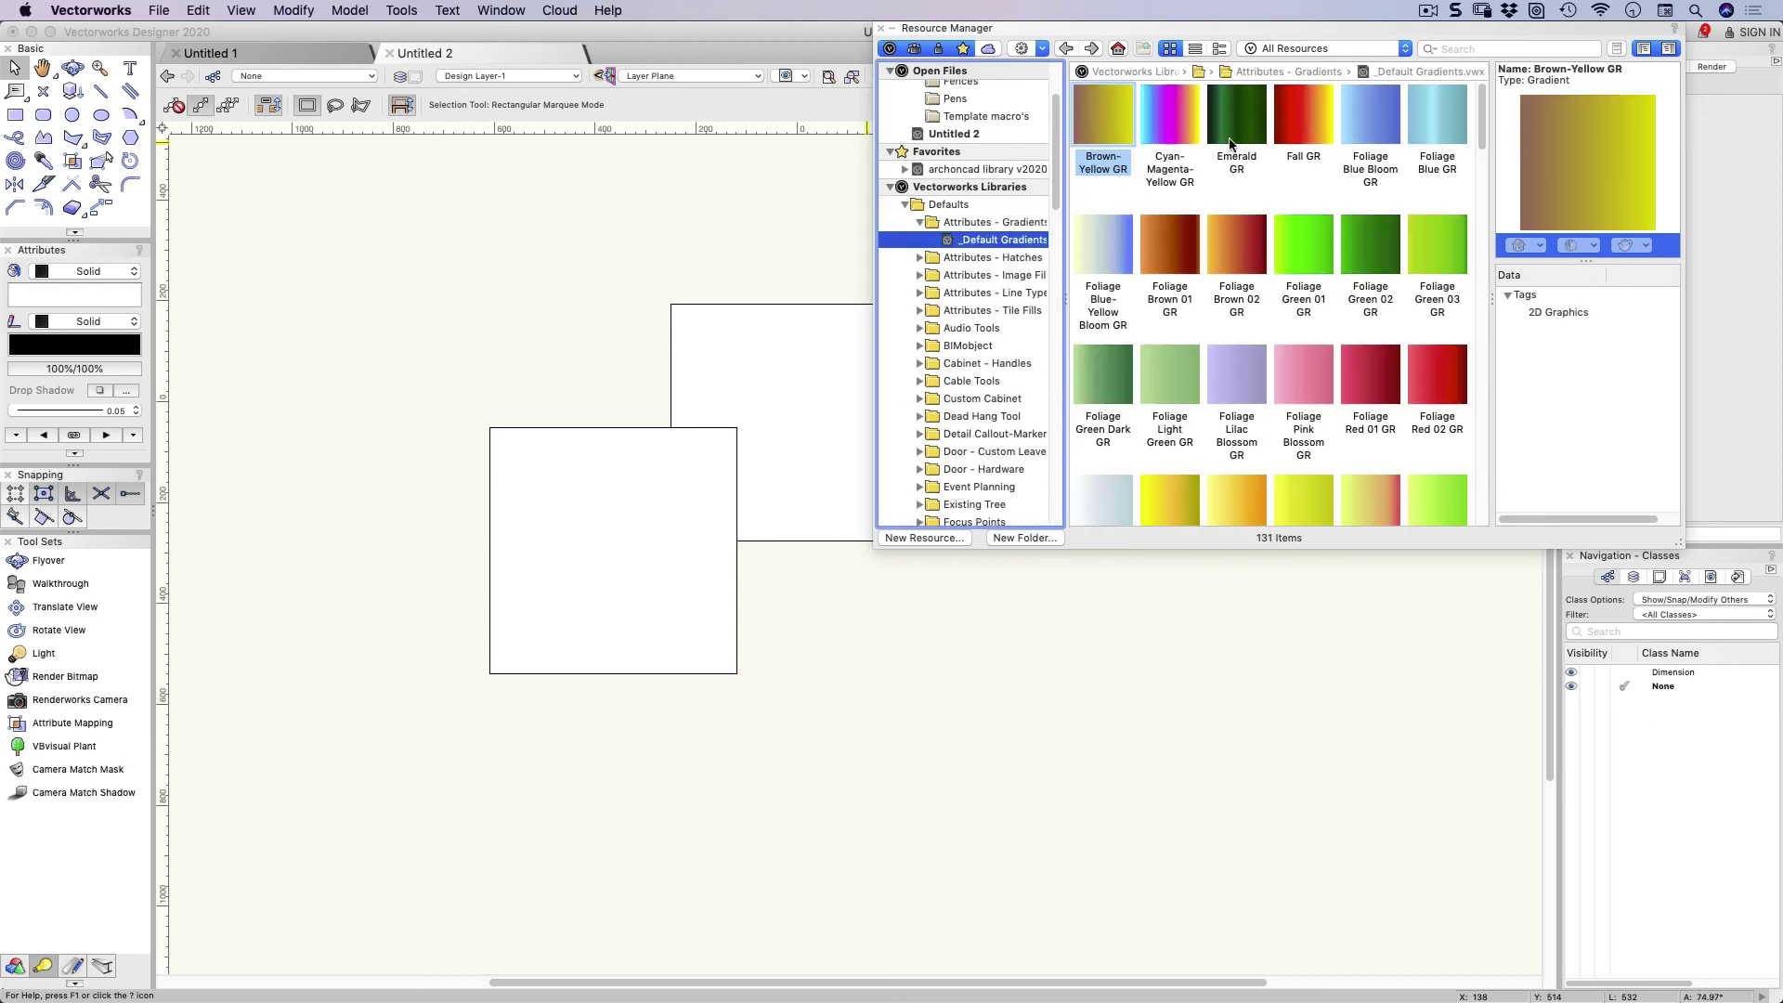
pyautogui.click(1441, 128)
pyautogui.moveTo(1441, 130); pyautogui.dragTo(1427, 144)
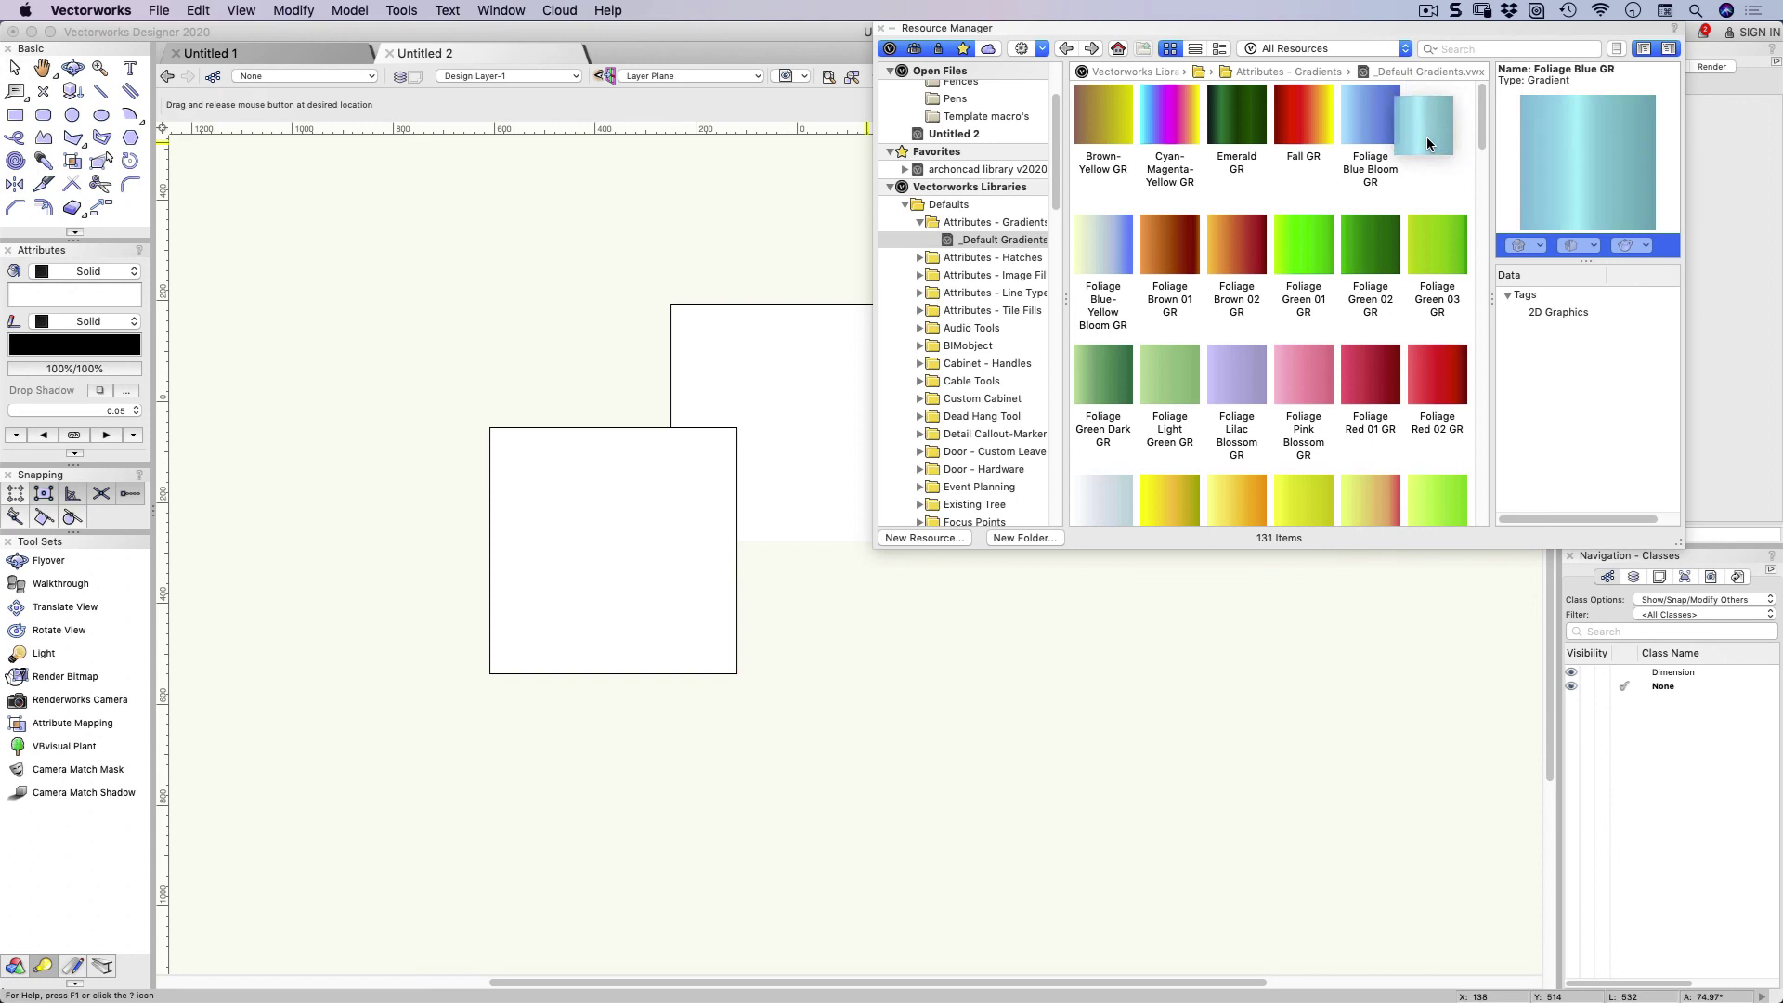
pyautogui.moveTo(1311, 192); pyautogui.dragTo(609, 550)
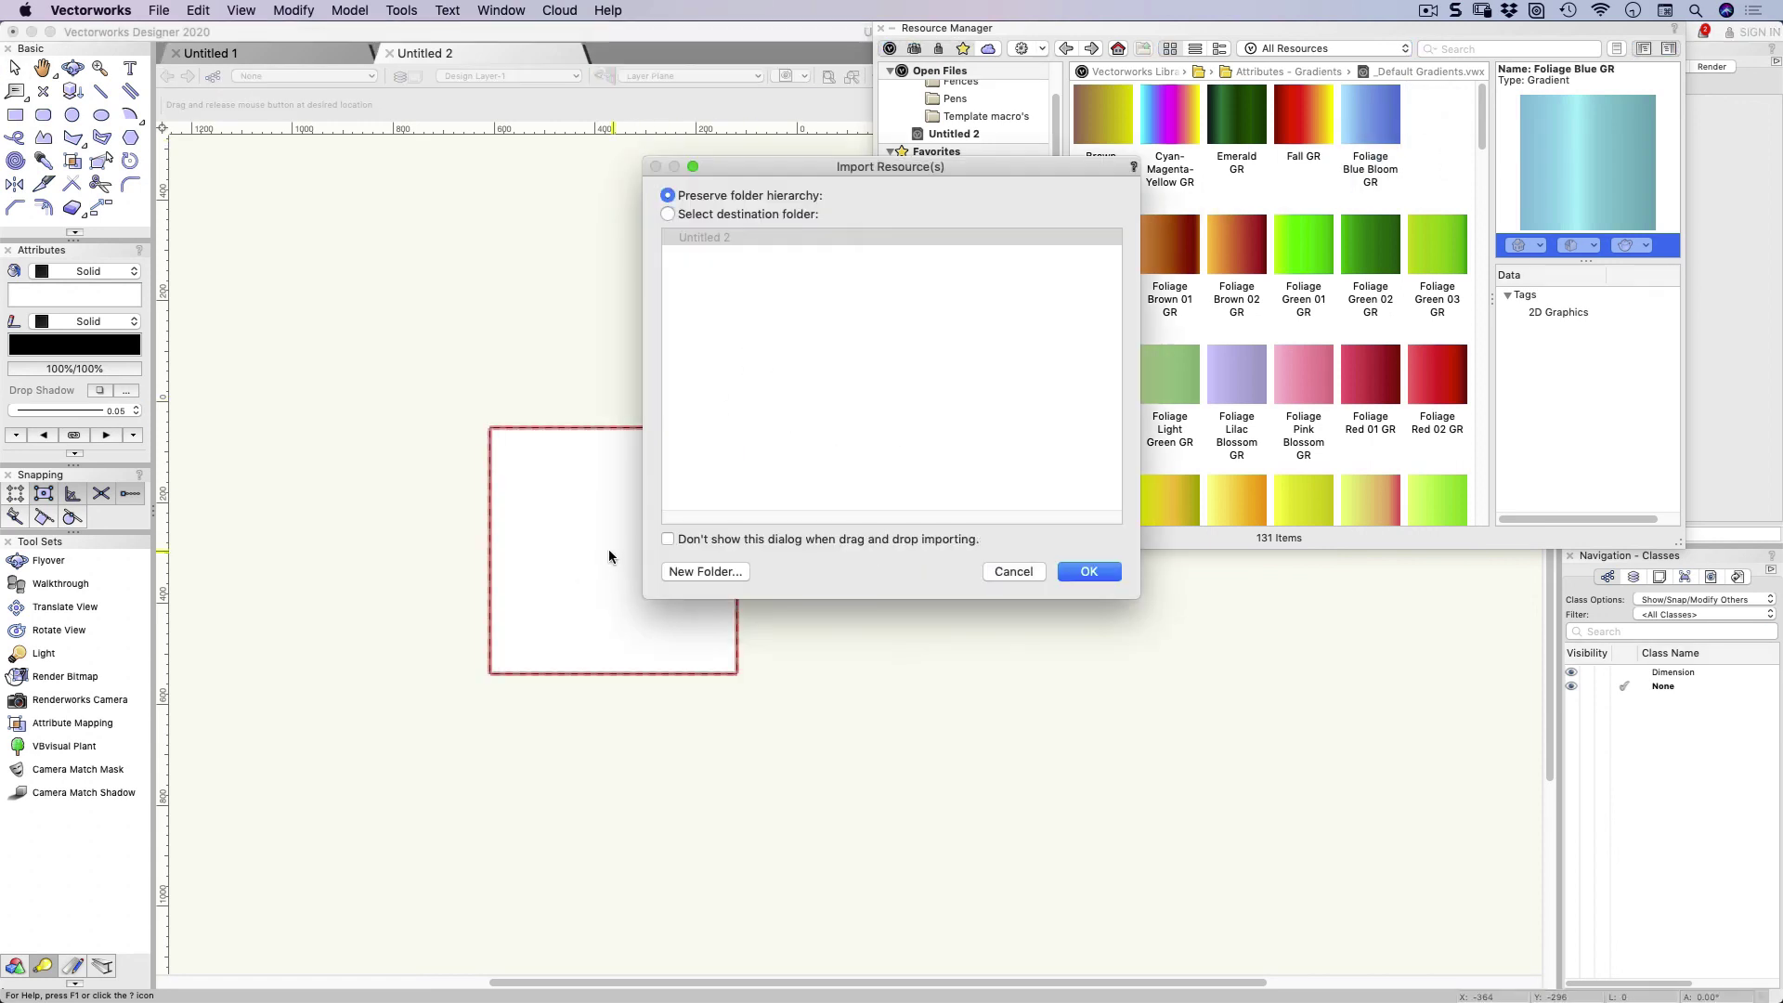
pyautogui.click(1087, 571)
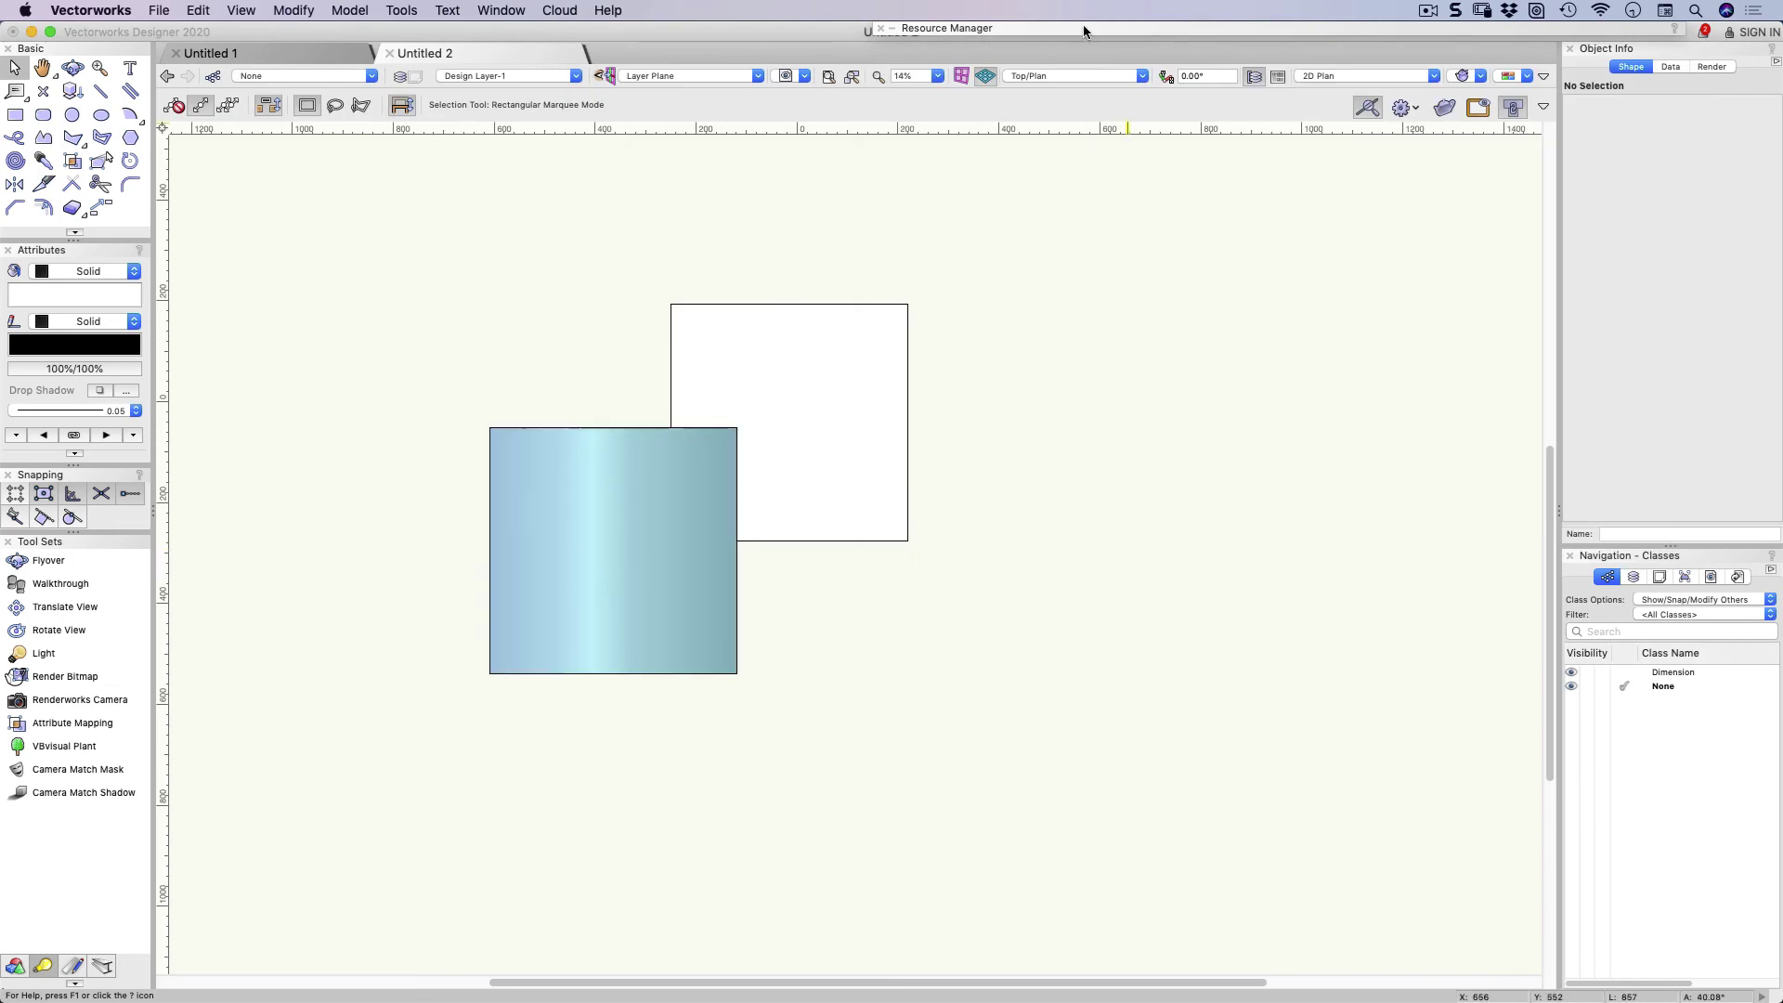
# Try the Brick Economy Flemish, Running and Stack Bond HF and Brick HF hatches on the squares
pyautogui.moveTo(1077, 30)
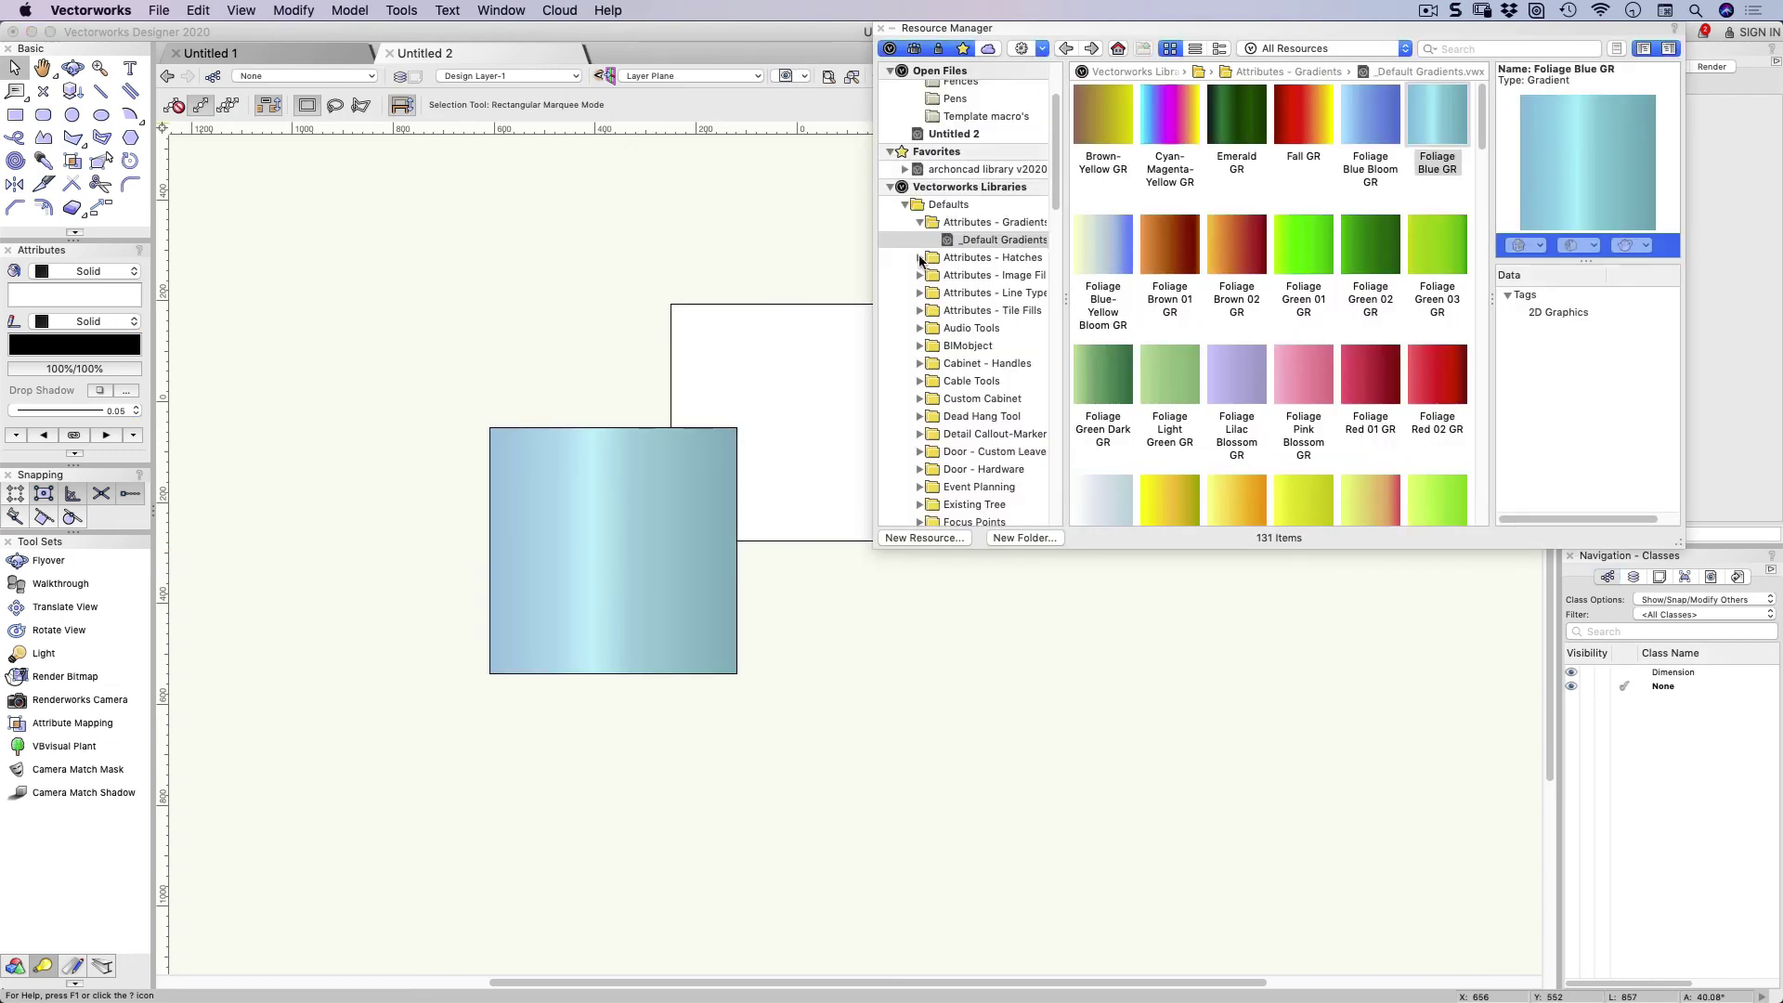
pyautogui.click(919, 257)
pyautogui.click(994, 276)
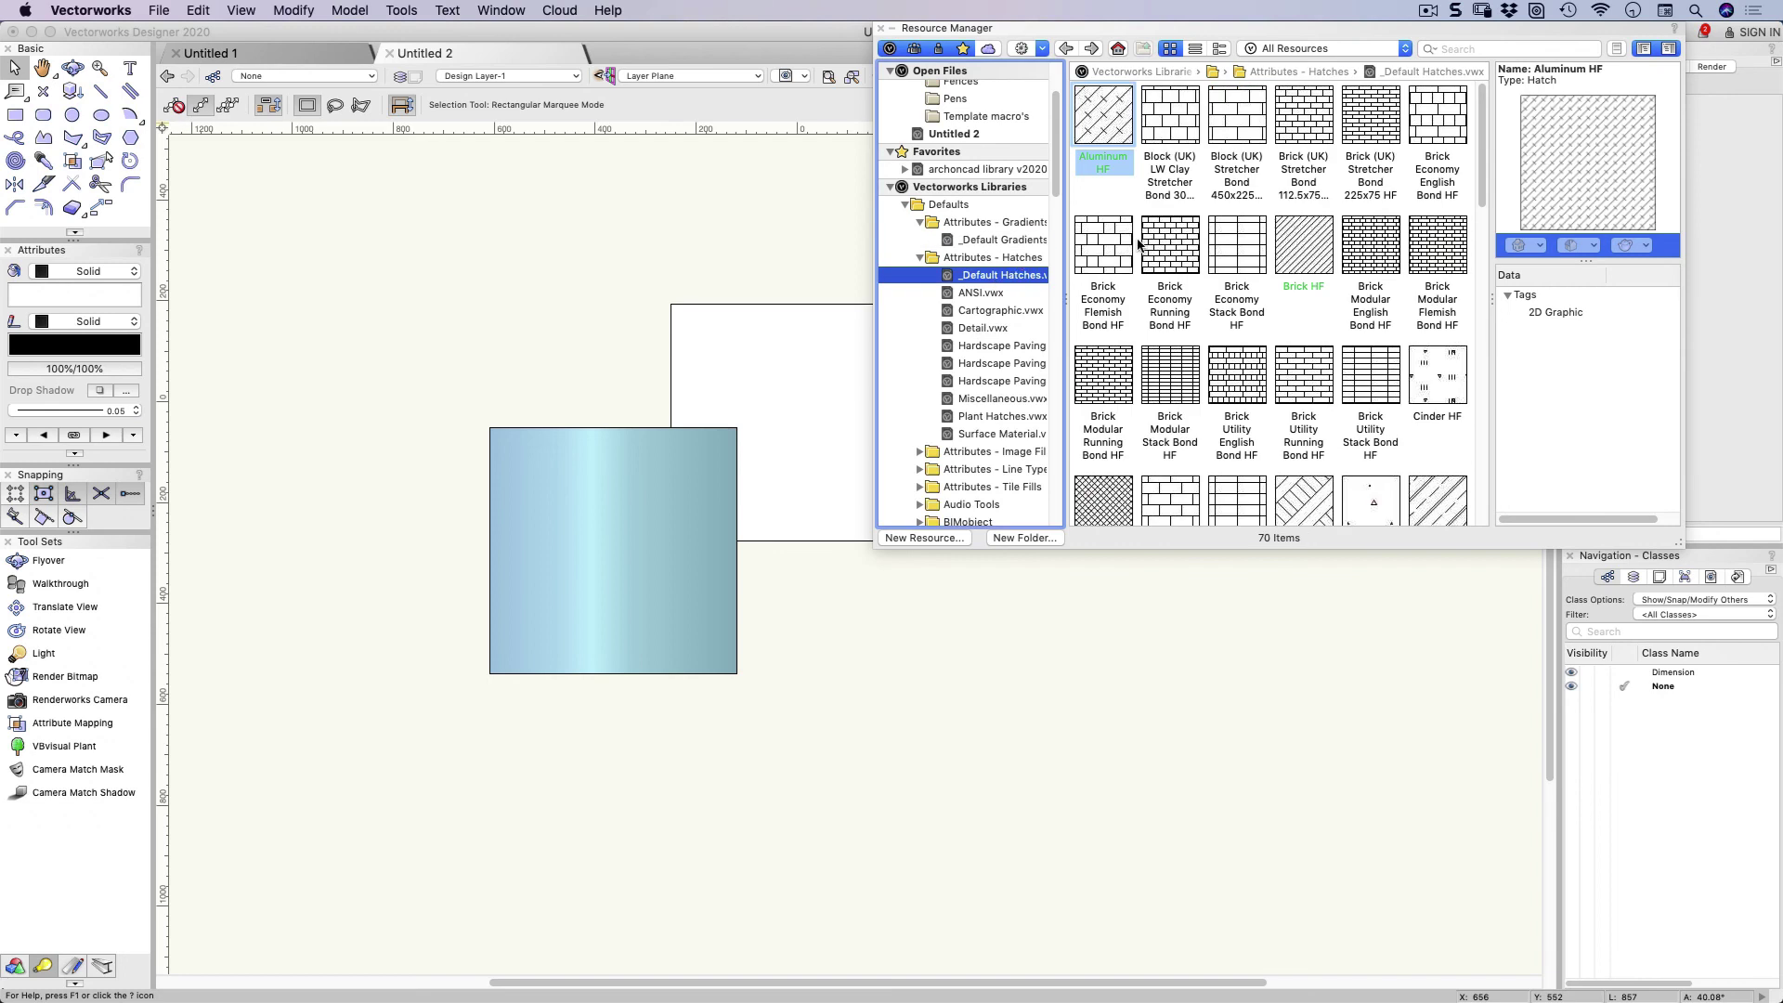
pyautogui.moveTo(1105, 260)
pyautogui.mouseDown()
pyautogui.moveTo(975, 306)
pyautogui.moveTo(825, 401)
pyautogui.mouseUp()
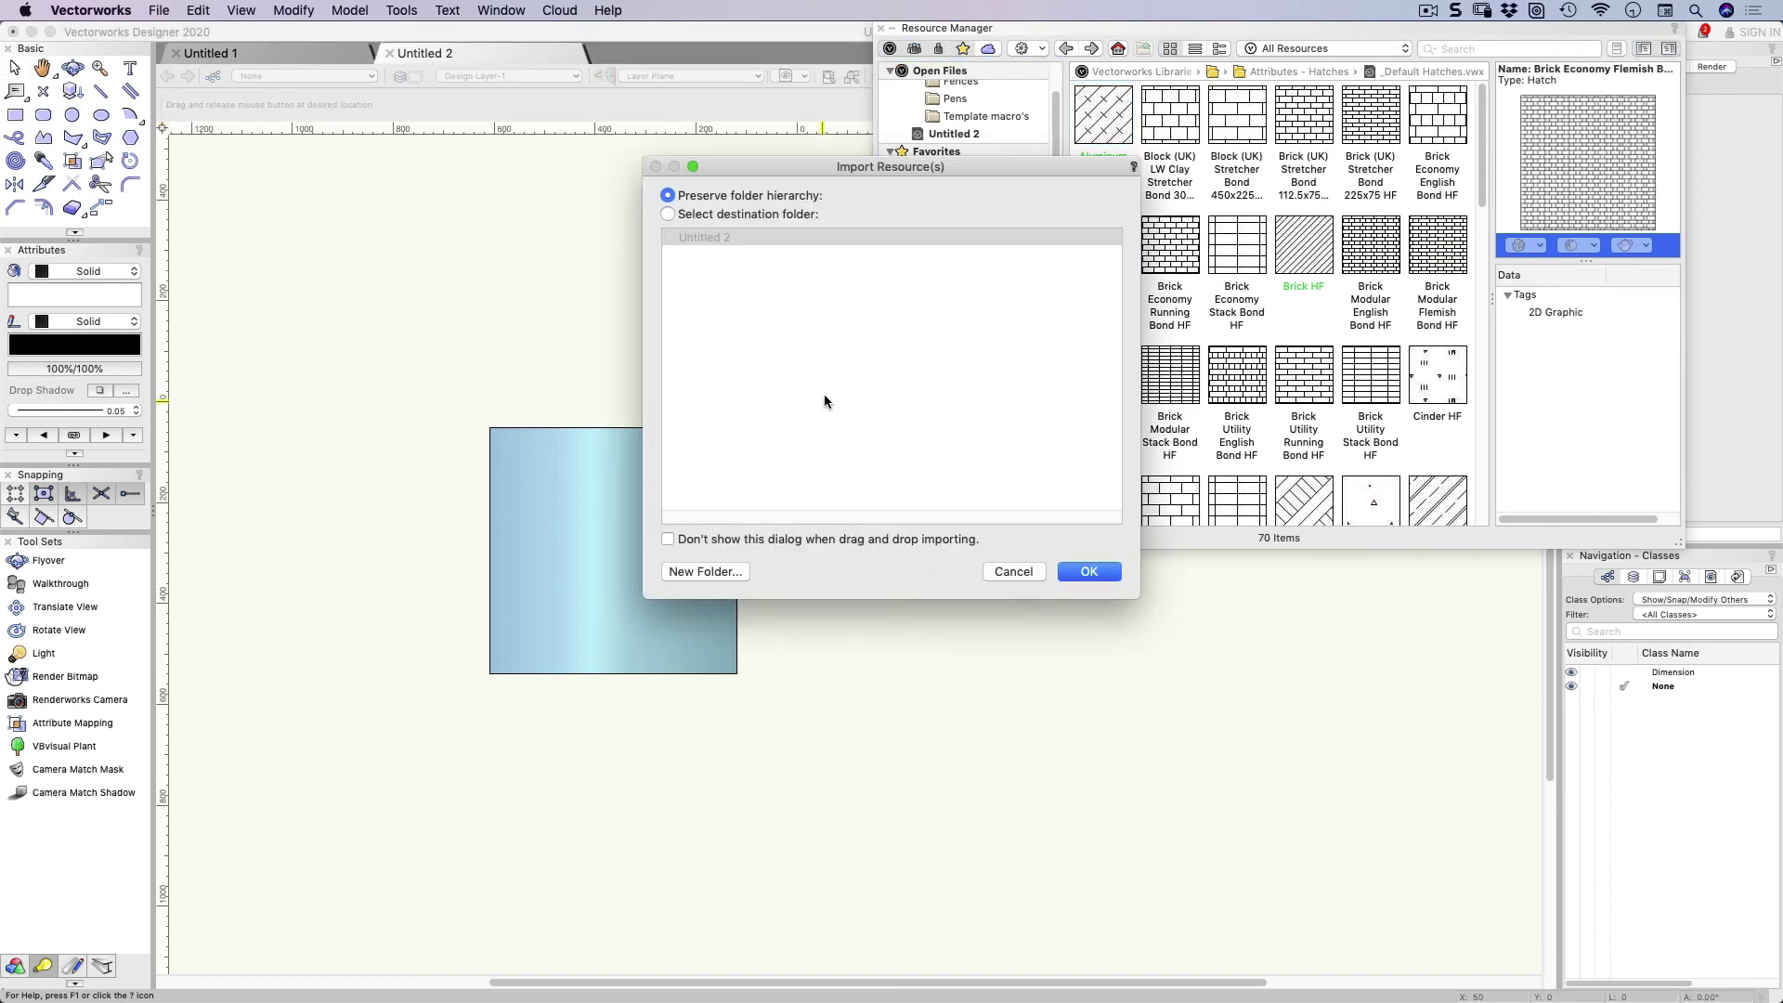
pyautogui.click(1089, 572)
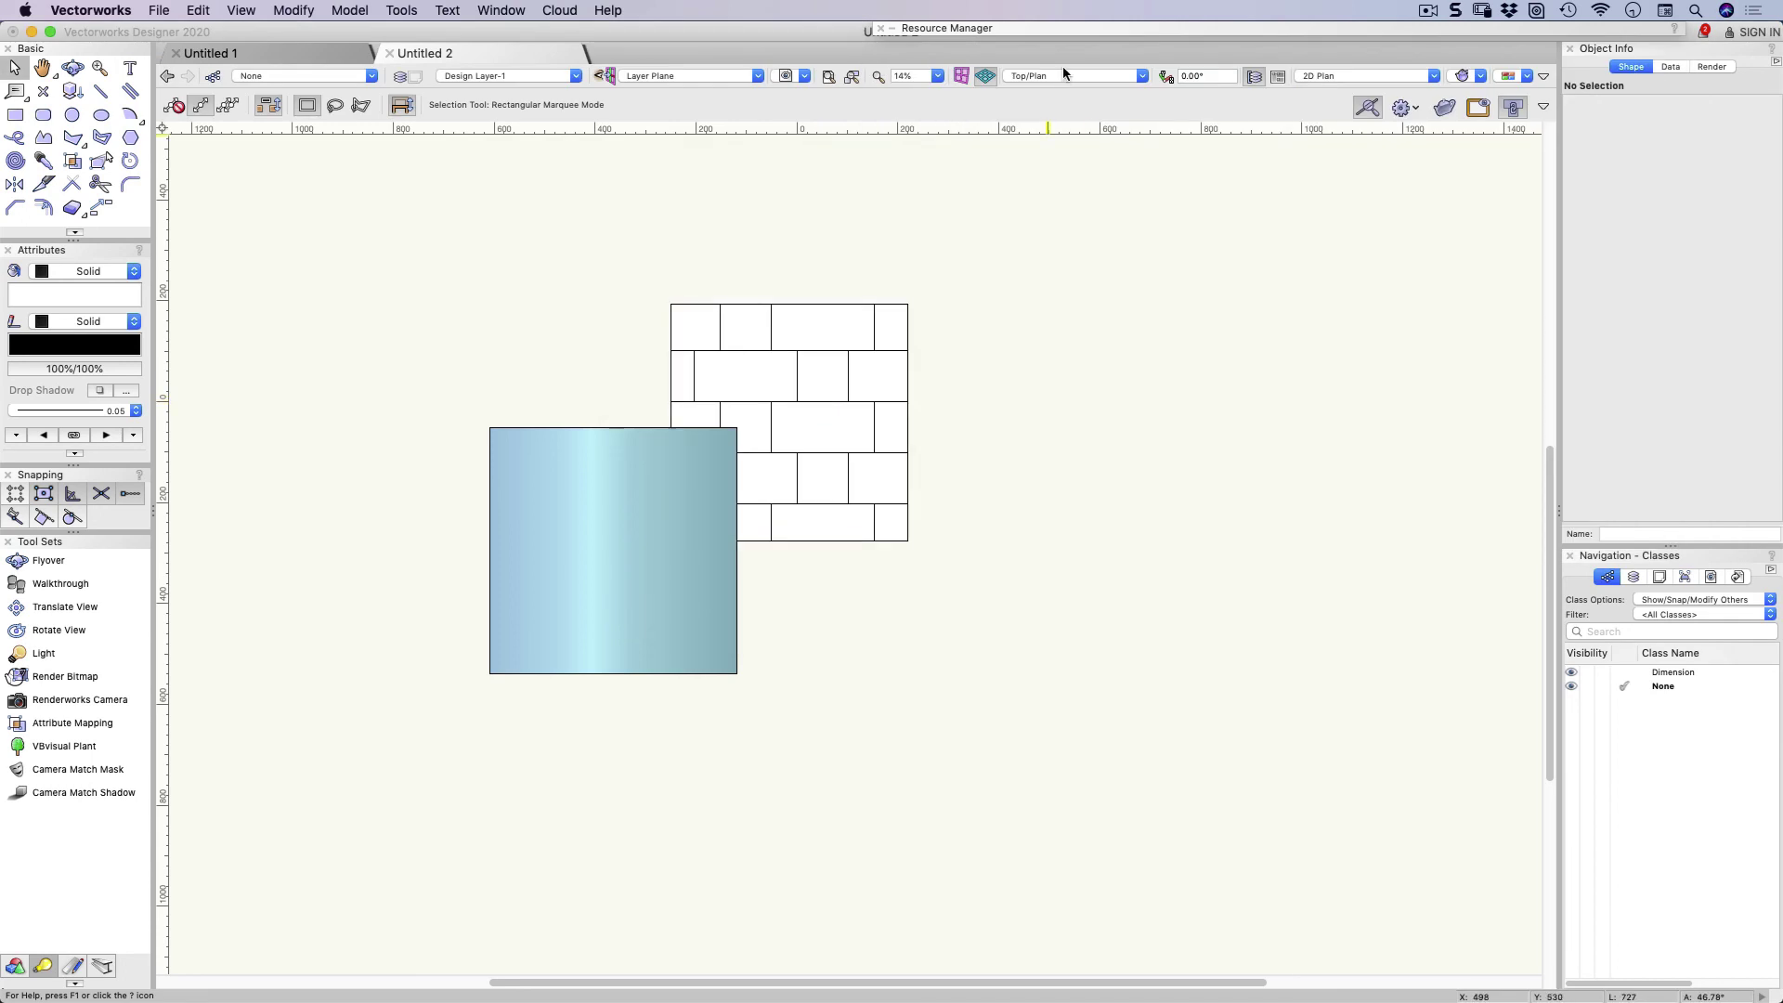
pyautogui.moveTo(1092, 30)
pyautogui.moveTo(1179, 254)
pyautogui.mouseDown()
pyautogui.moveTo(1095, 306)
pyautogui.moveTo(840, 394)
pyautogui.moveTo(692, 513)
pyautogui.moveTo(622, 530)
pyautogui.mouseUp()
pyautogui.moveTo(1229, 249); pyautogui.dragTo(826, 402)
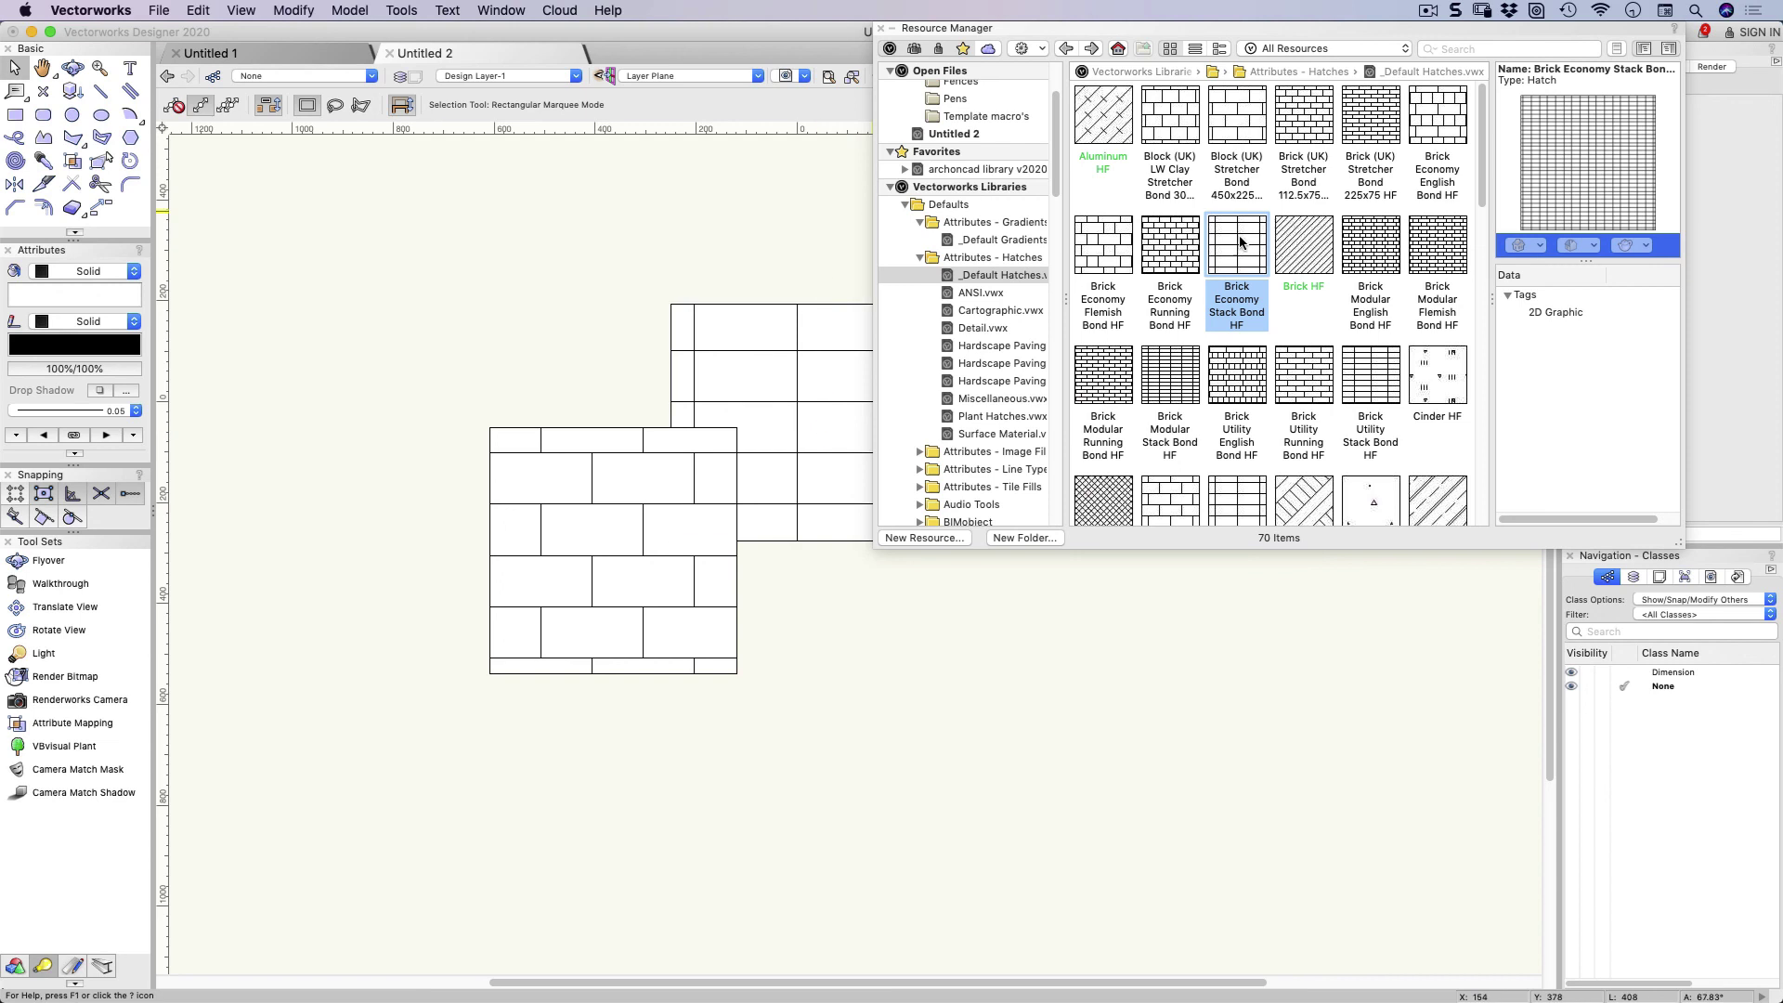
pyautogui.moveTo(1300, 243); pyautogui.dragTo(822, 408)
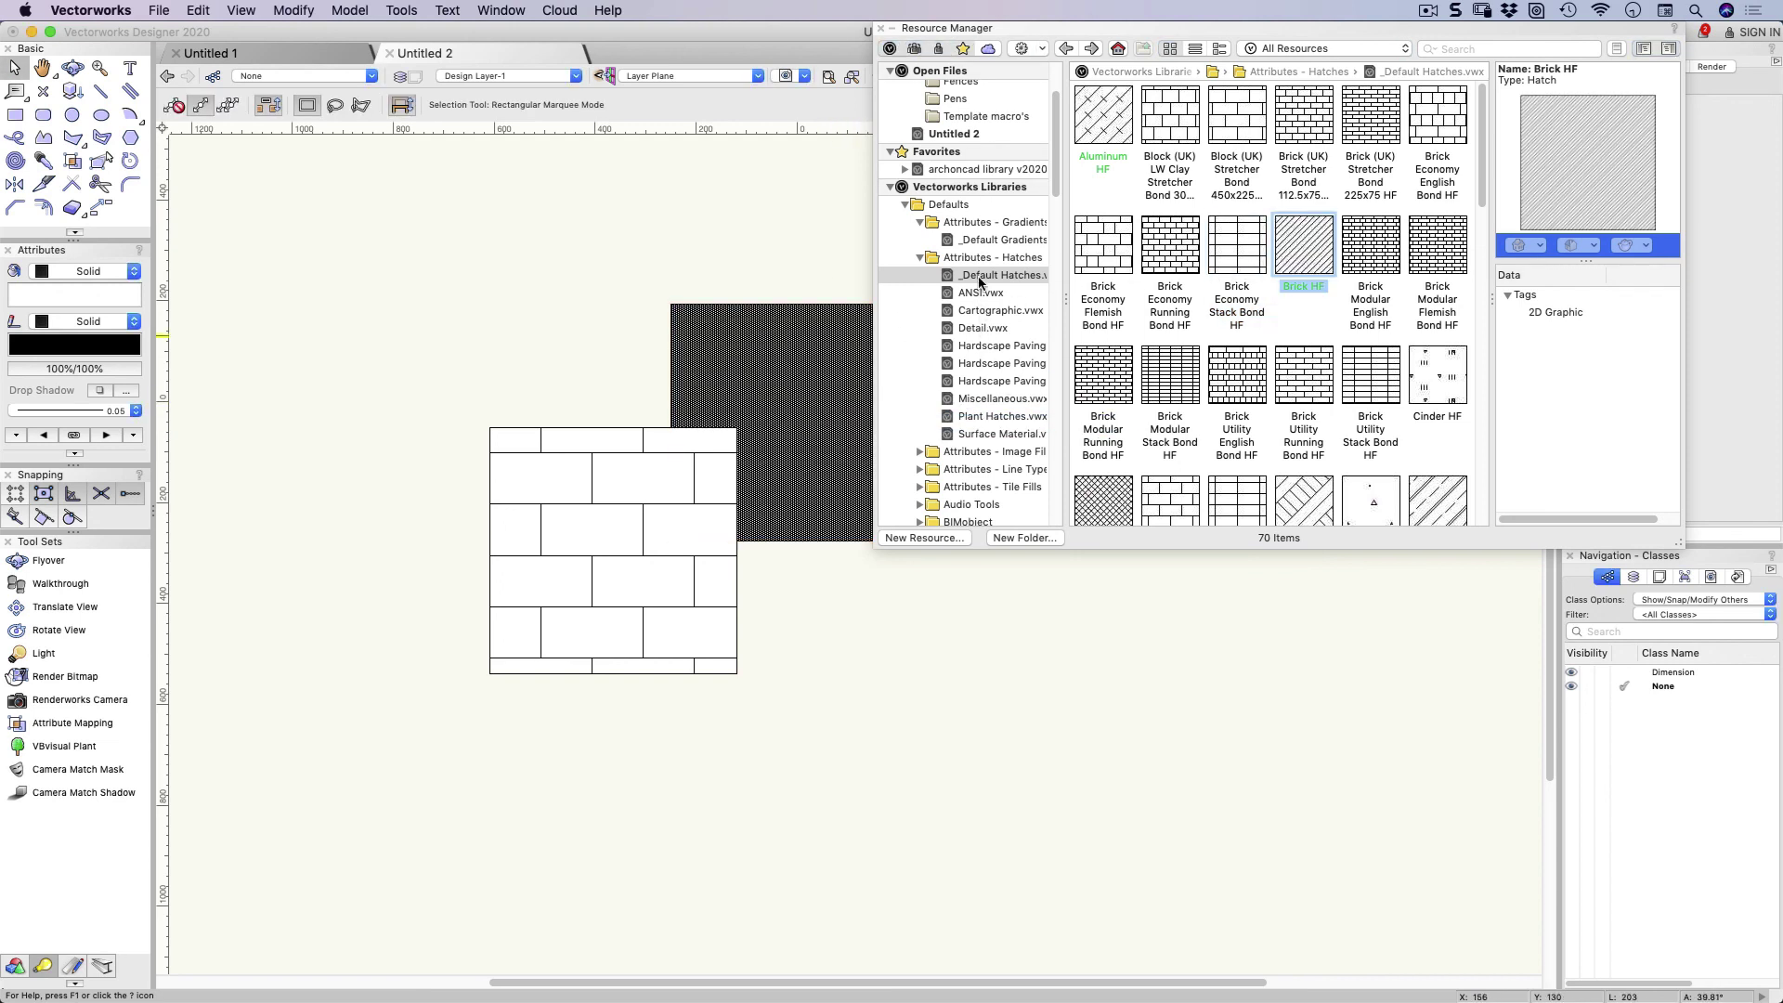
# Give the upper square the Ceiling Metal Tin Embossed IF image fill and nudge it into place
pyautogui.click(919, 451)
pyautogui.click(987, 504)
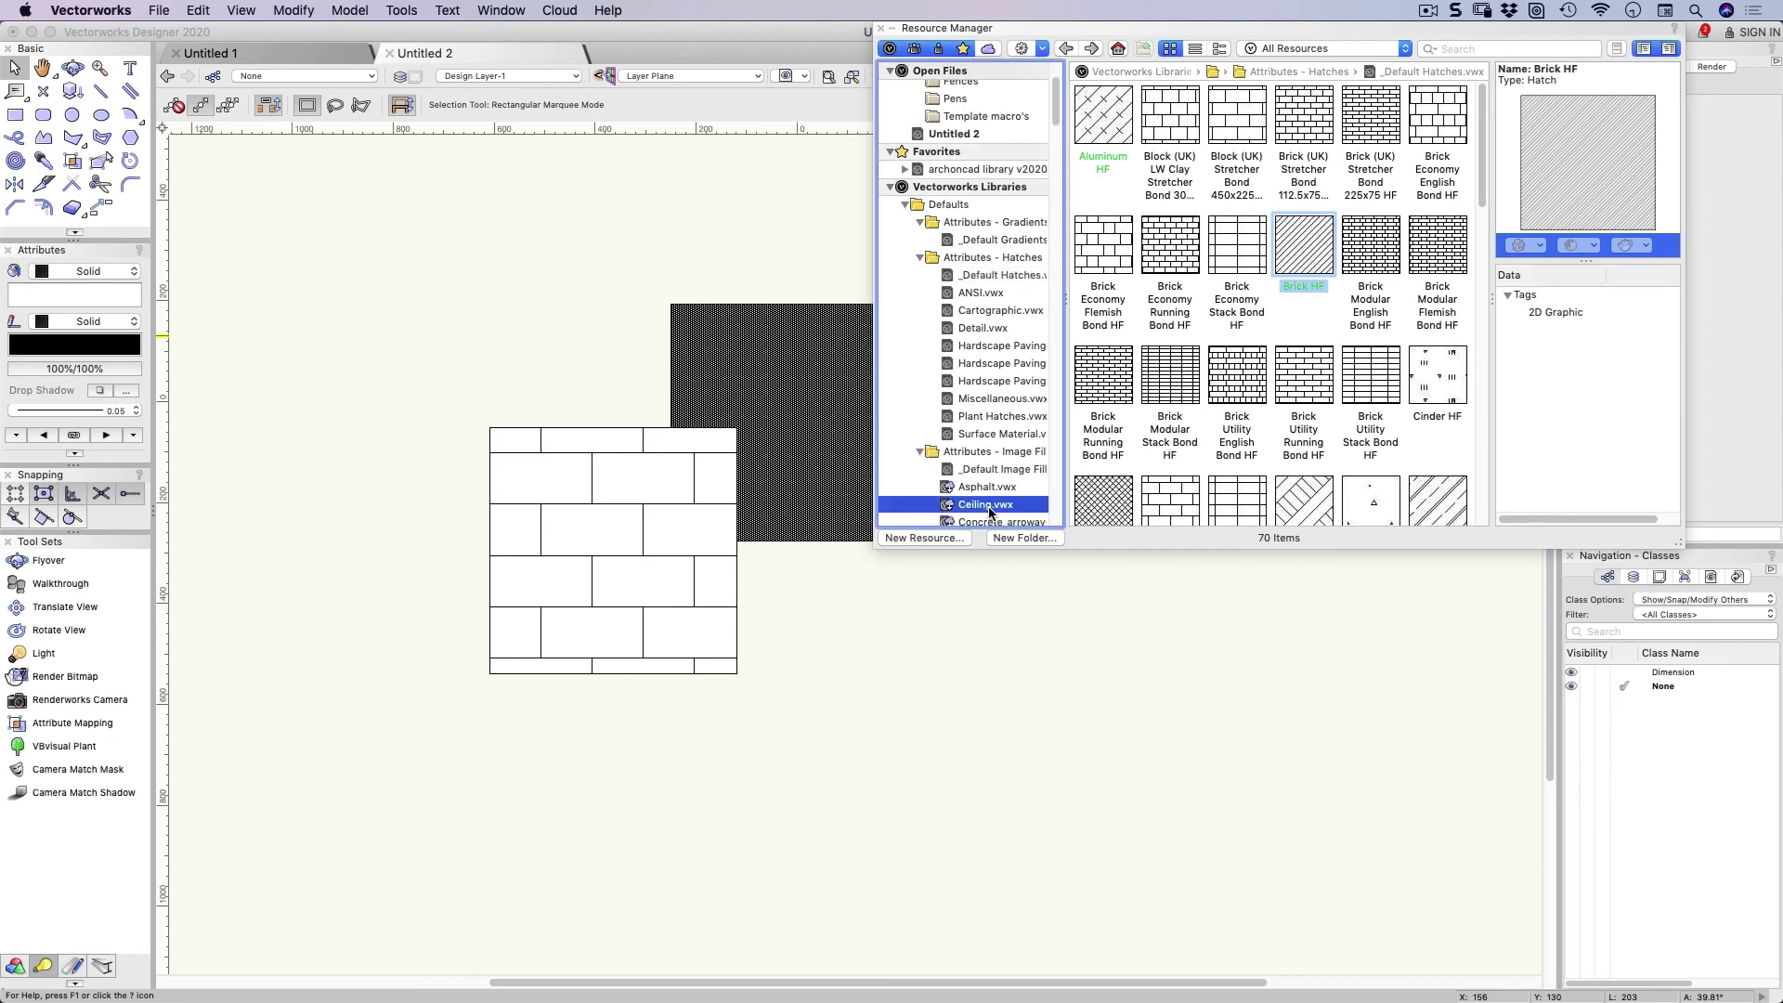
pyautogui.moveTo(1101, 186); pyautogui.dragTo(809, 369)
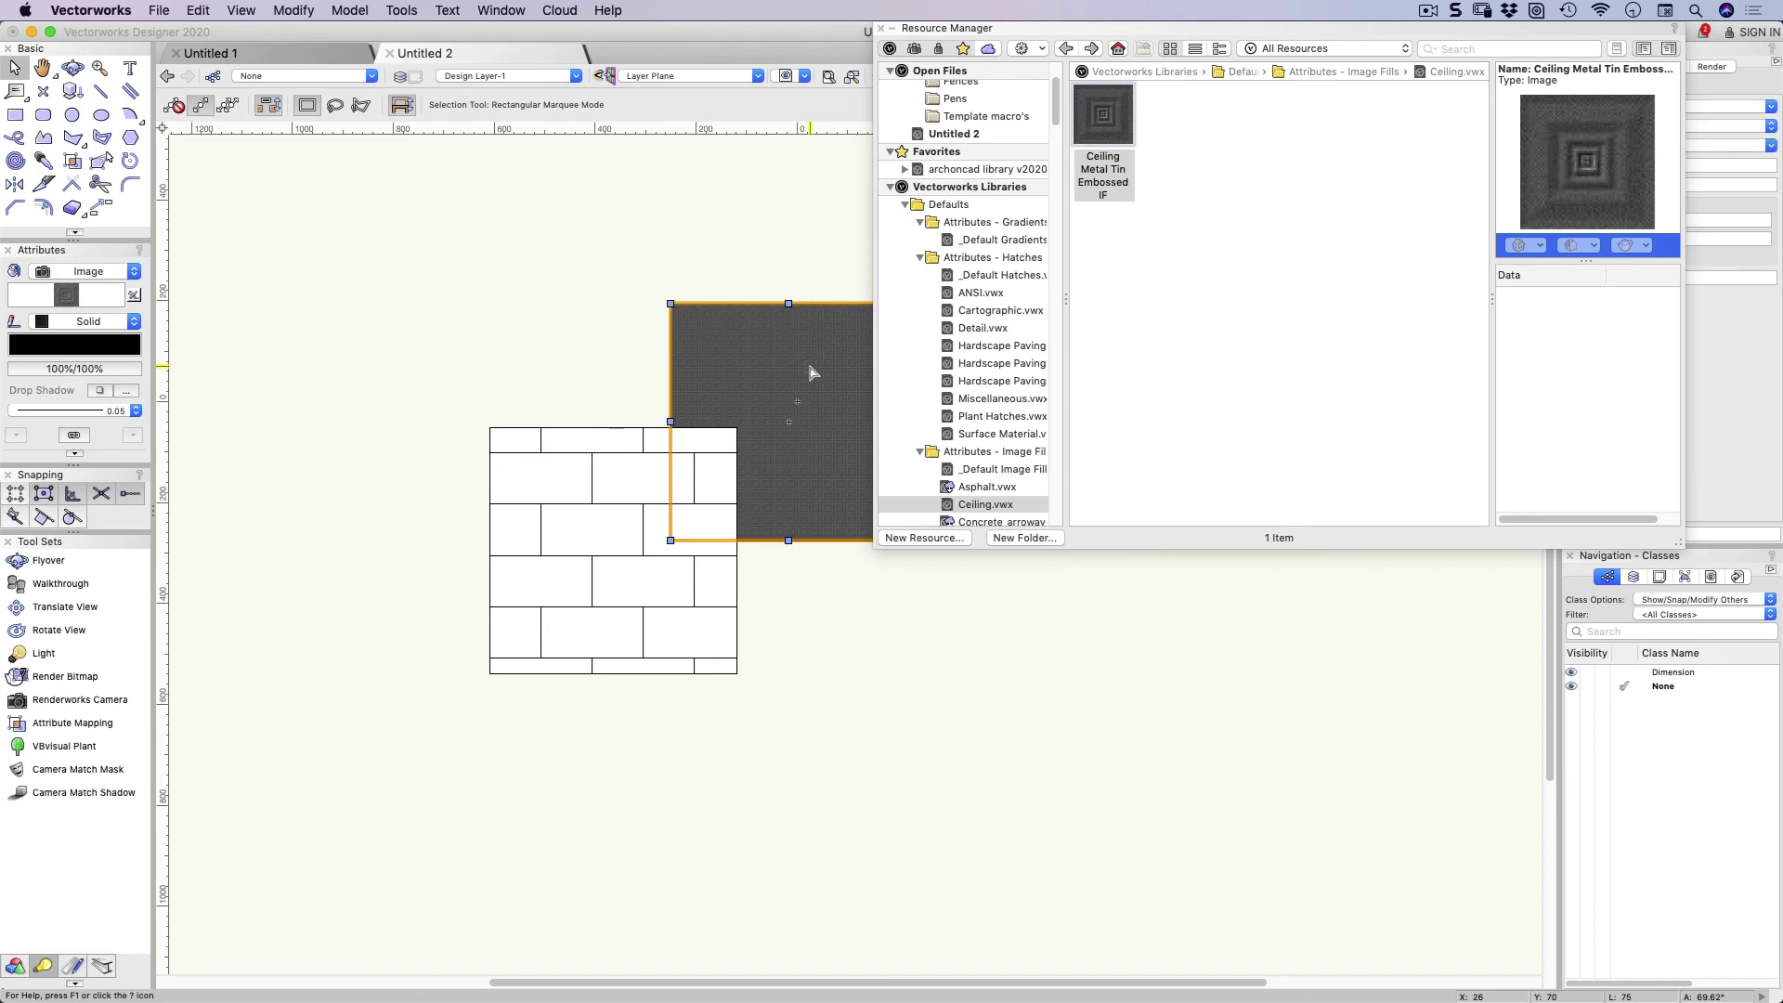
pyautogui.click(799, 174)
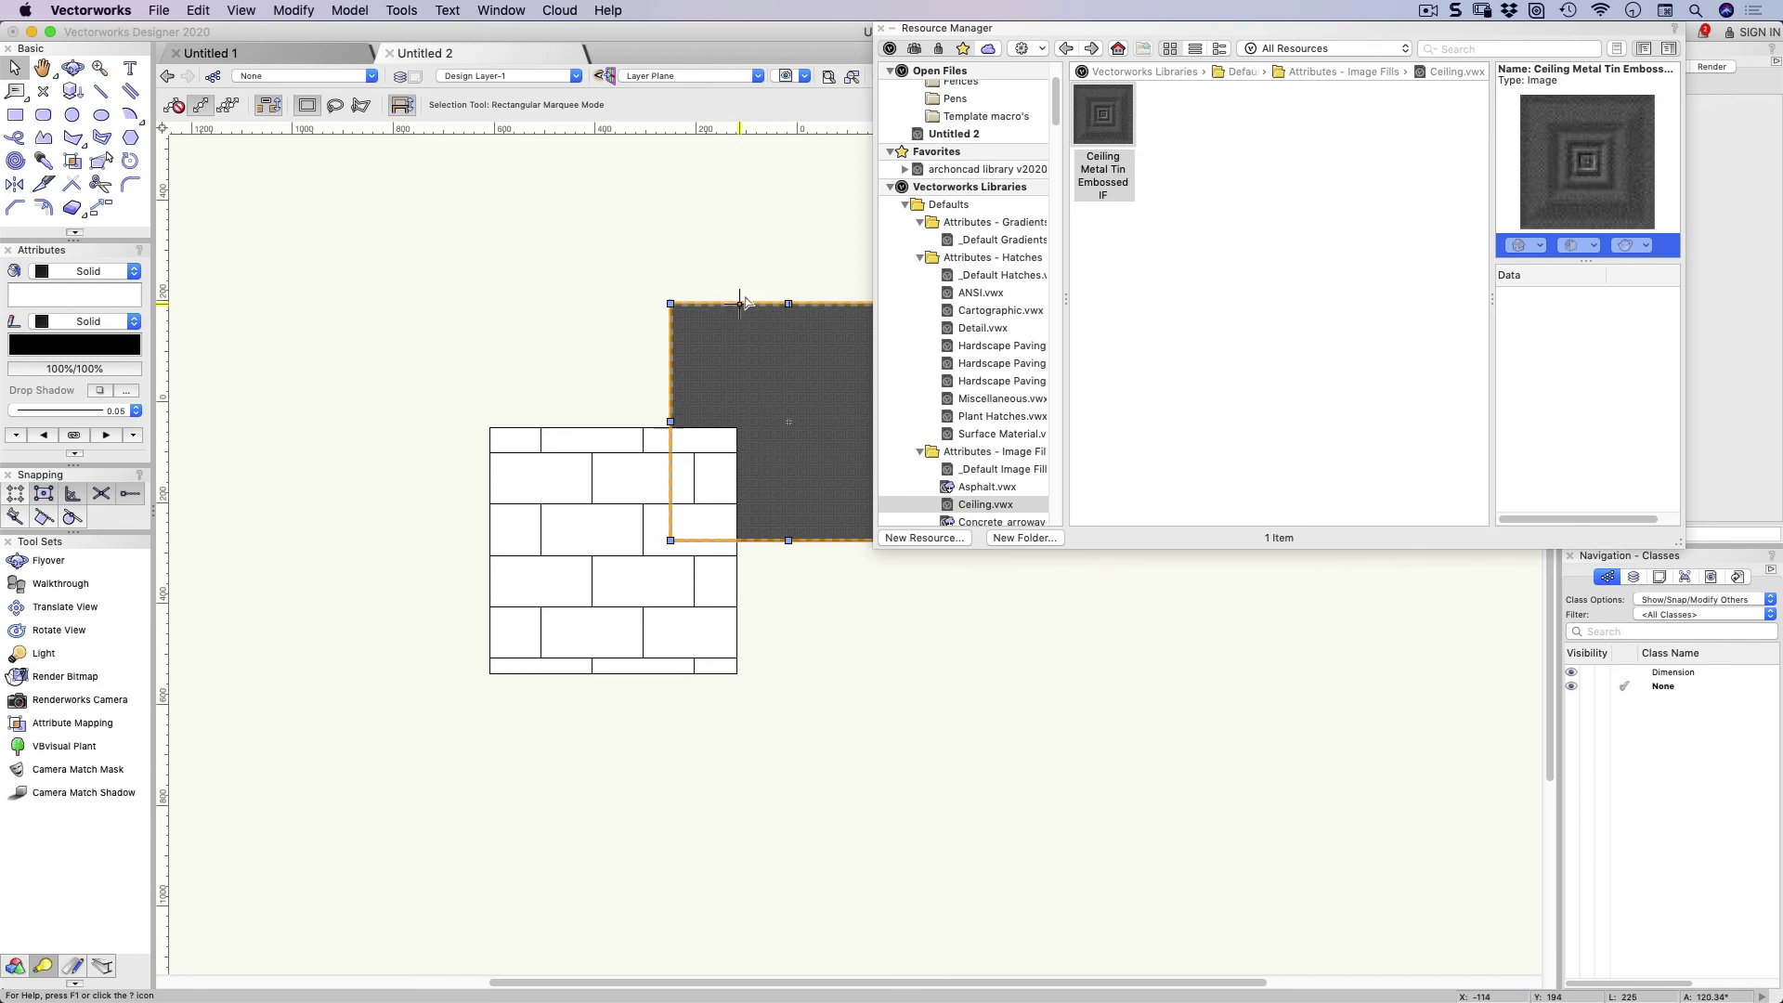
pyautogui.moveTo(696, 378); pyautogui.dragTo(660, 437)
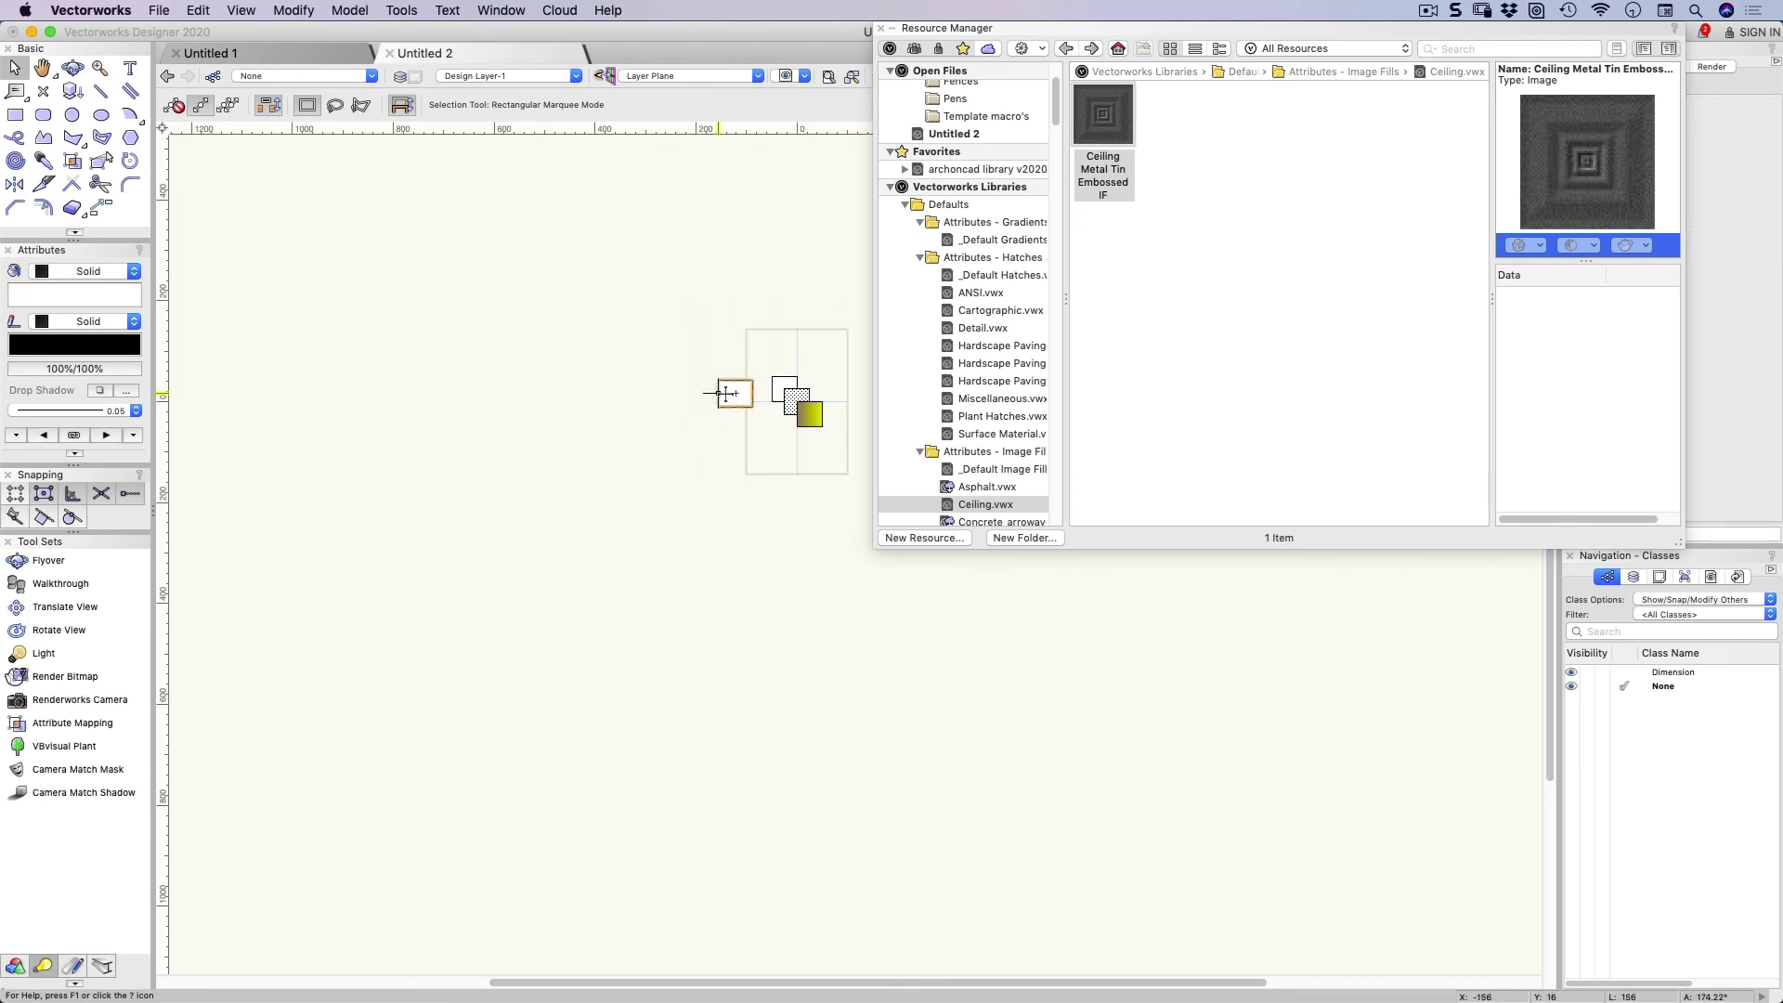
# Zoom in on the squares and draw a 154-long horizontal line above them
pyautogui.press('c')
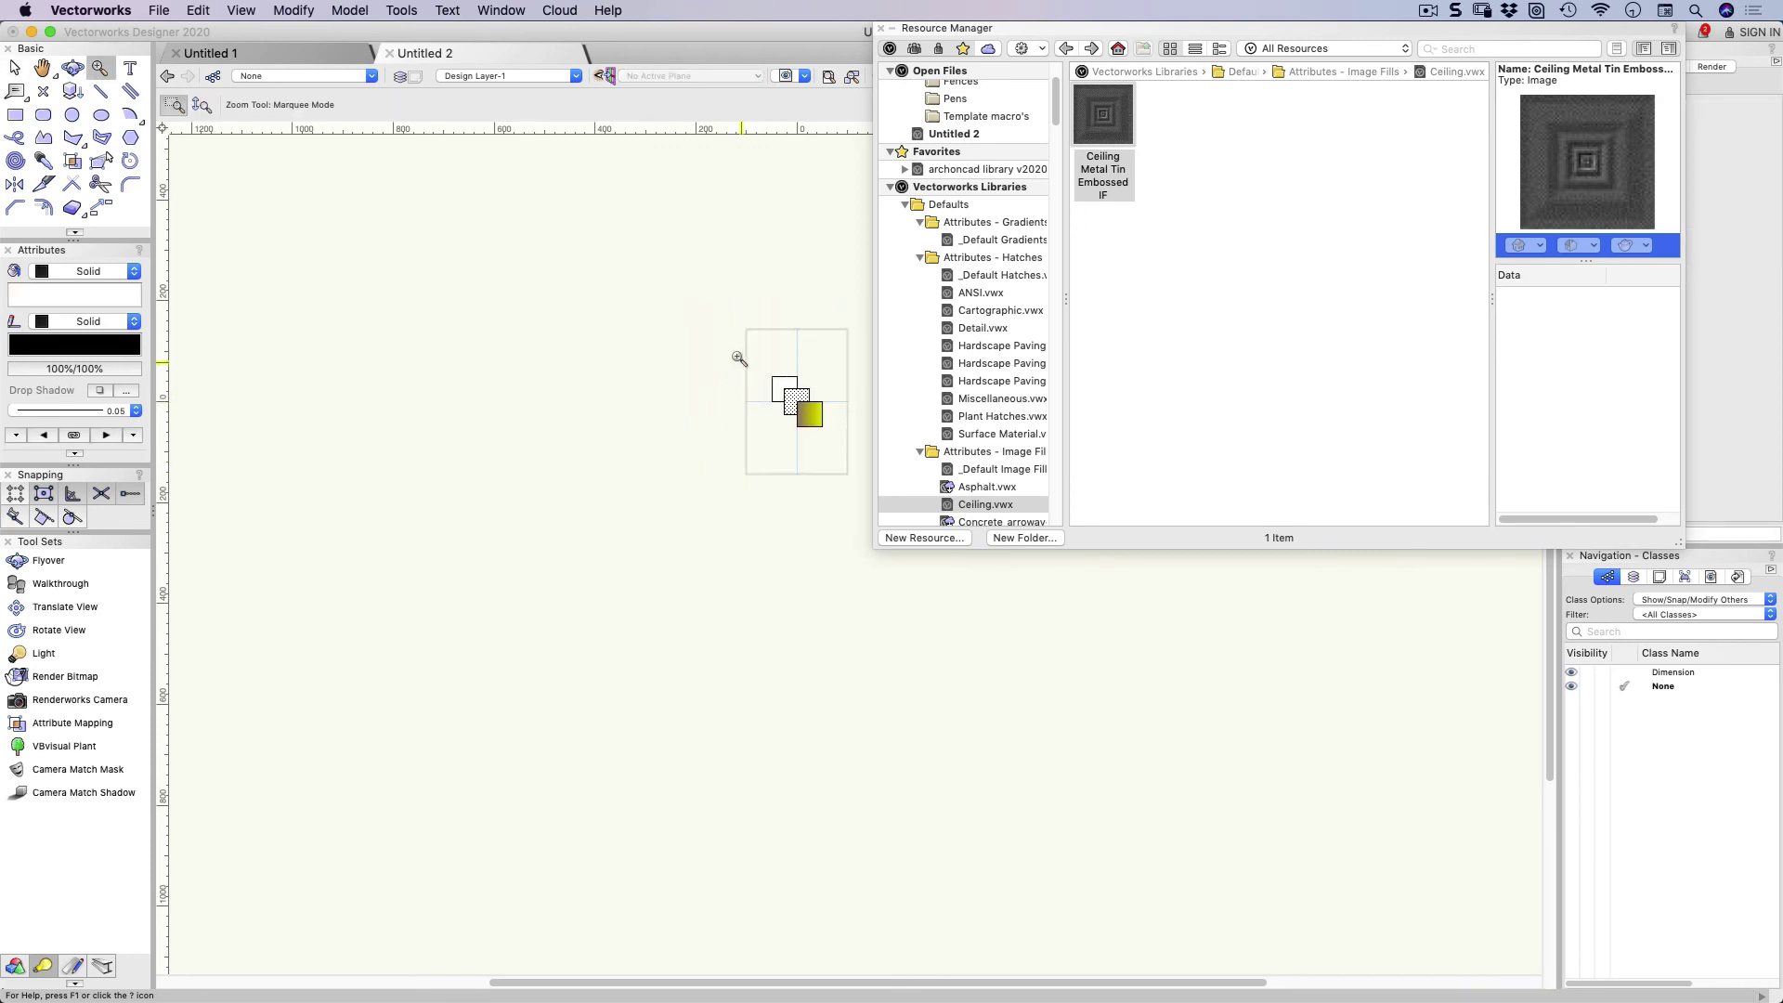
pyautogui.moveTo(847, 451); pyautogui.dragTo(734, 349)
pyautogui.press('x')
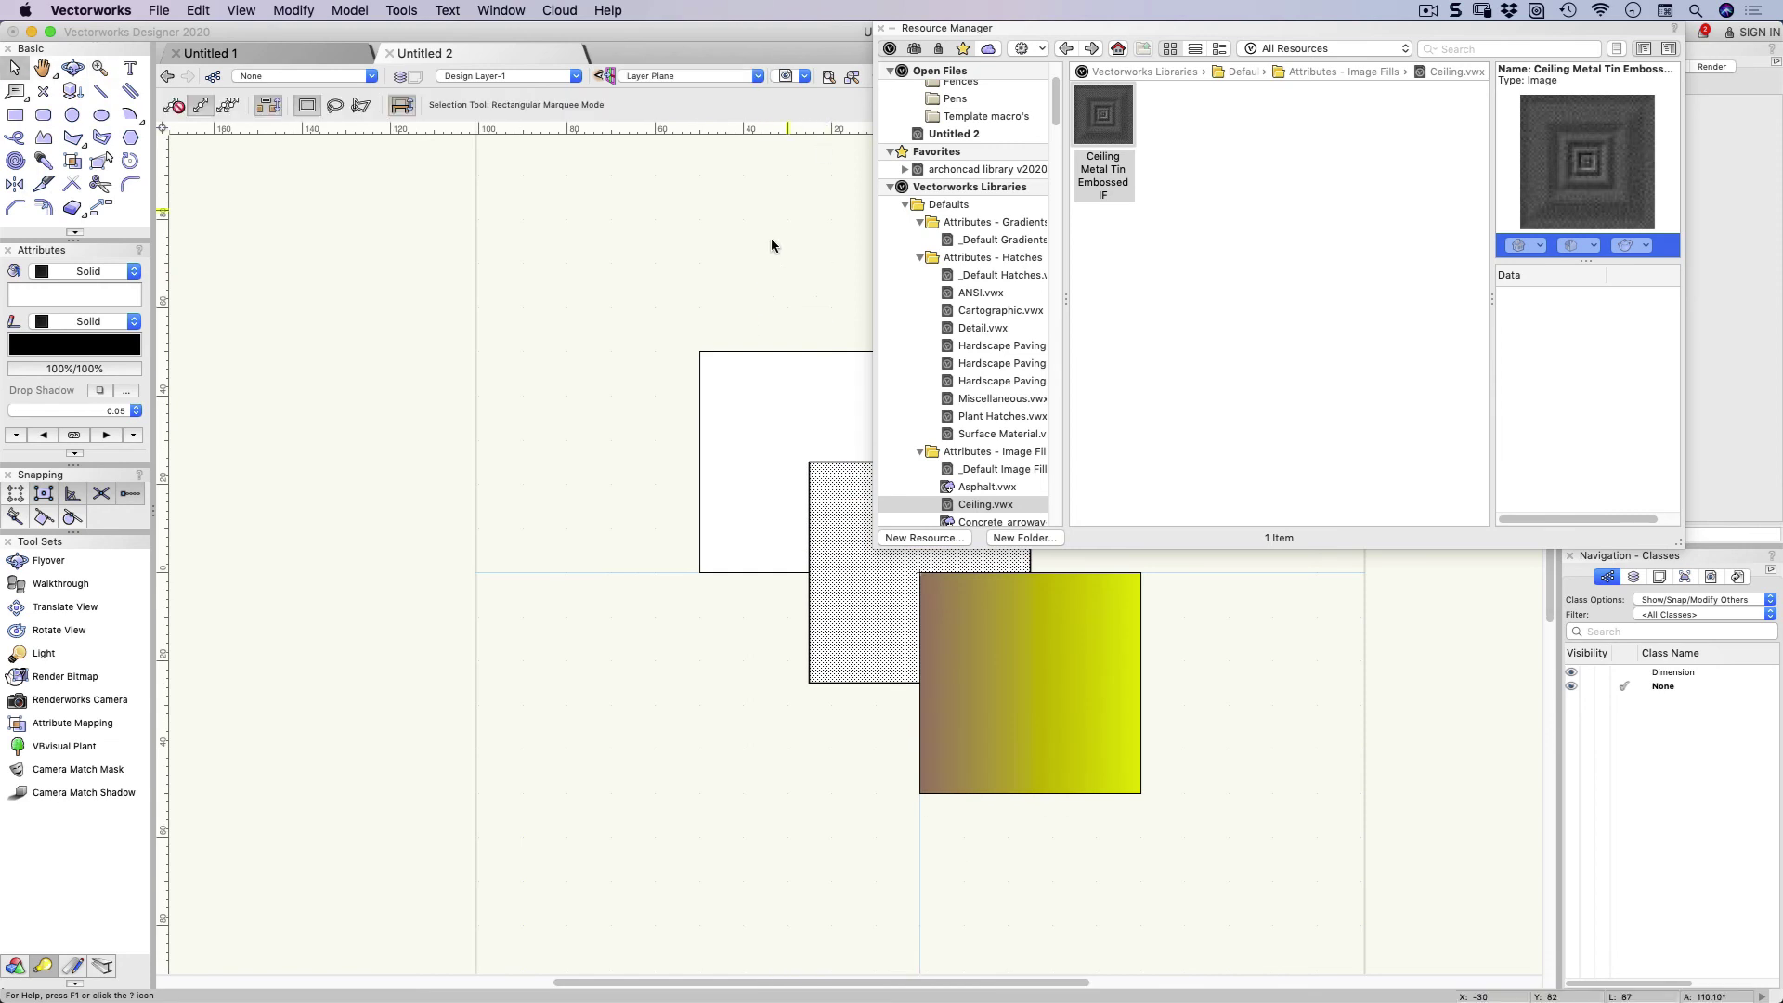
pyautogui.moveTo(758, 308); pyautogui.dragTo(504, 297)
pyautogui.press('space')
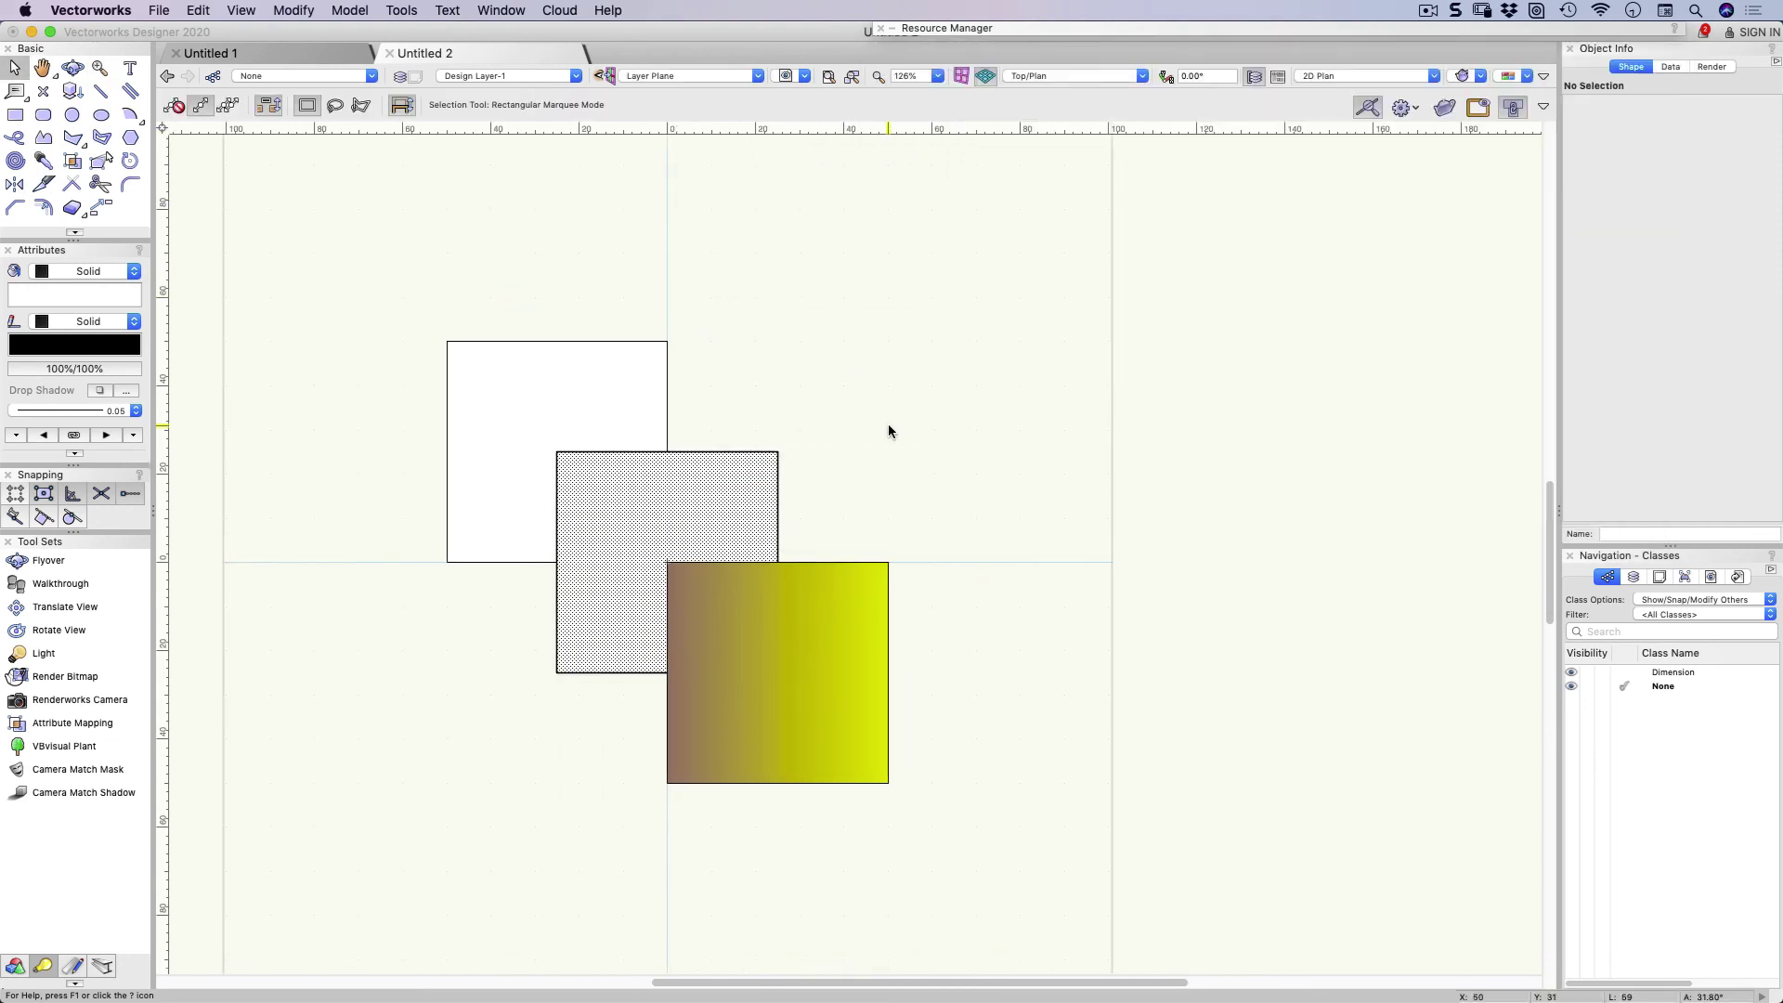
pyautogui.click(101, 91)
pyautogui.click(391, 233)
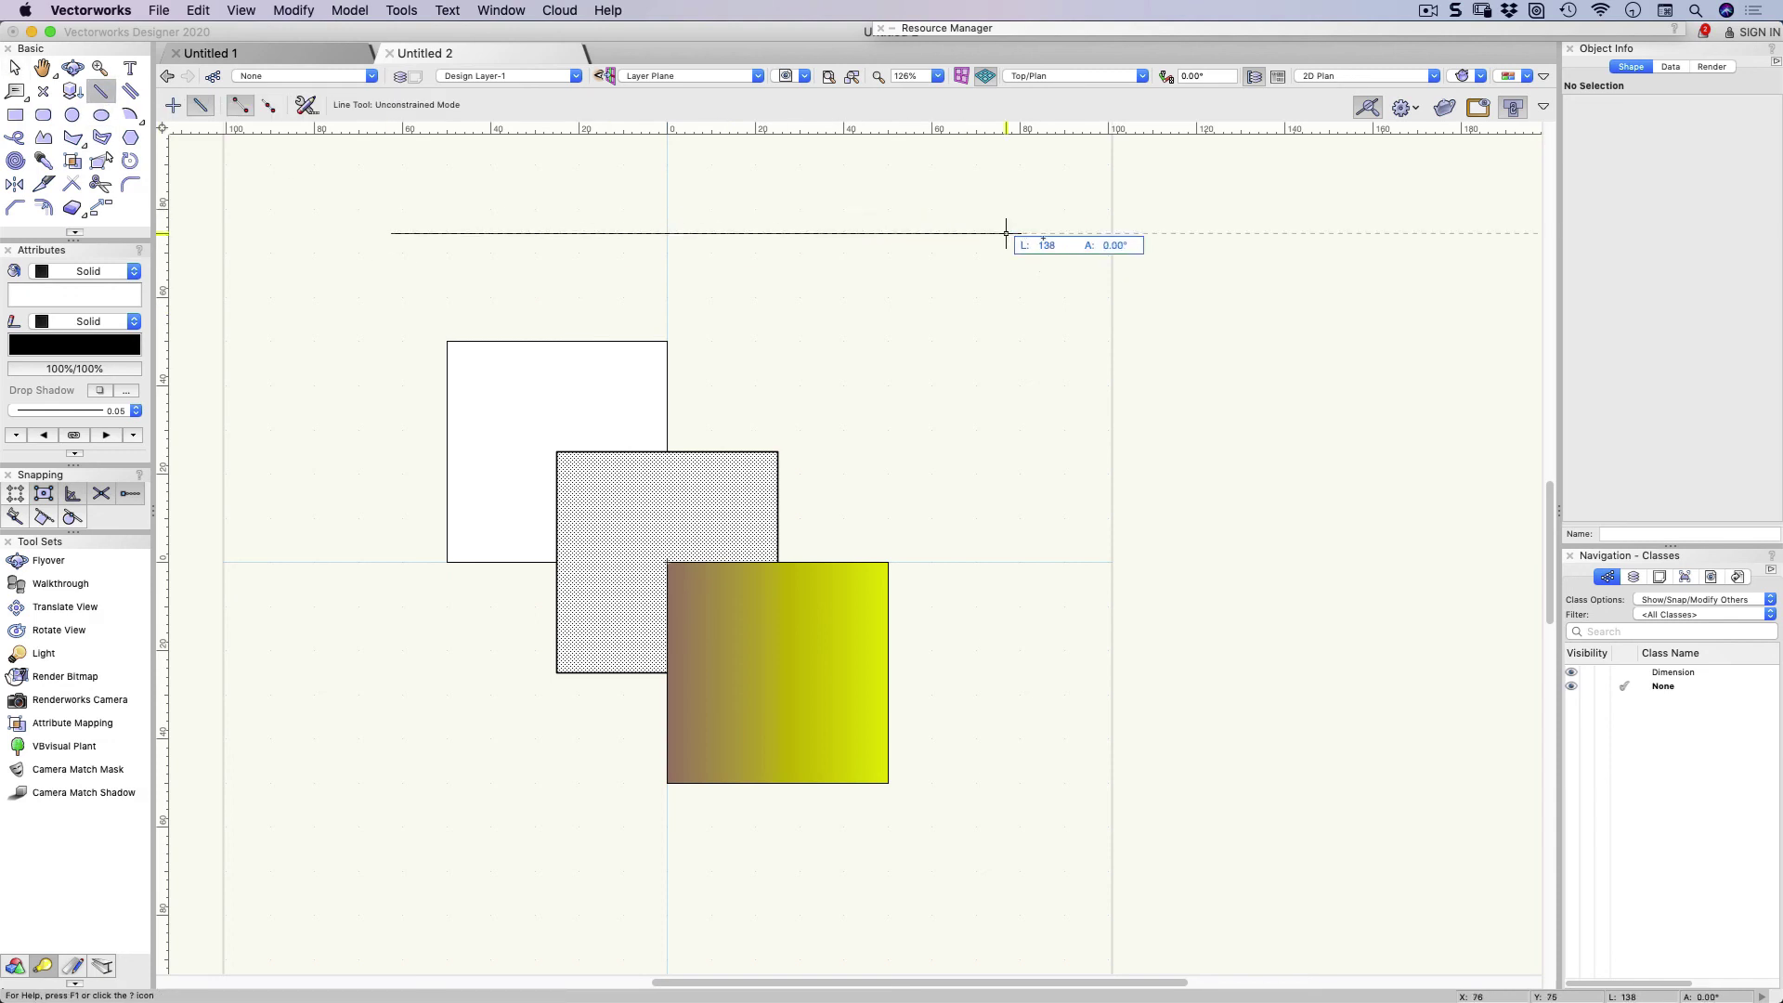
pyautogui.click(1069, 233)
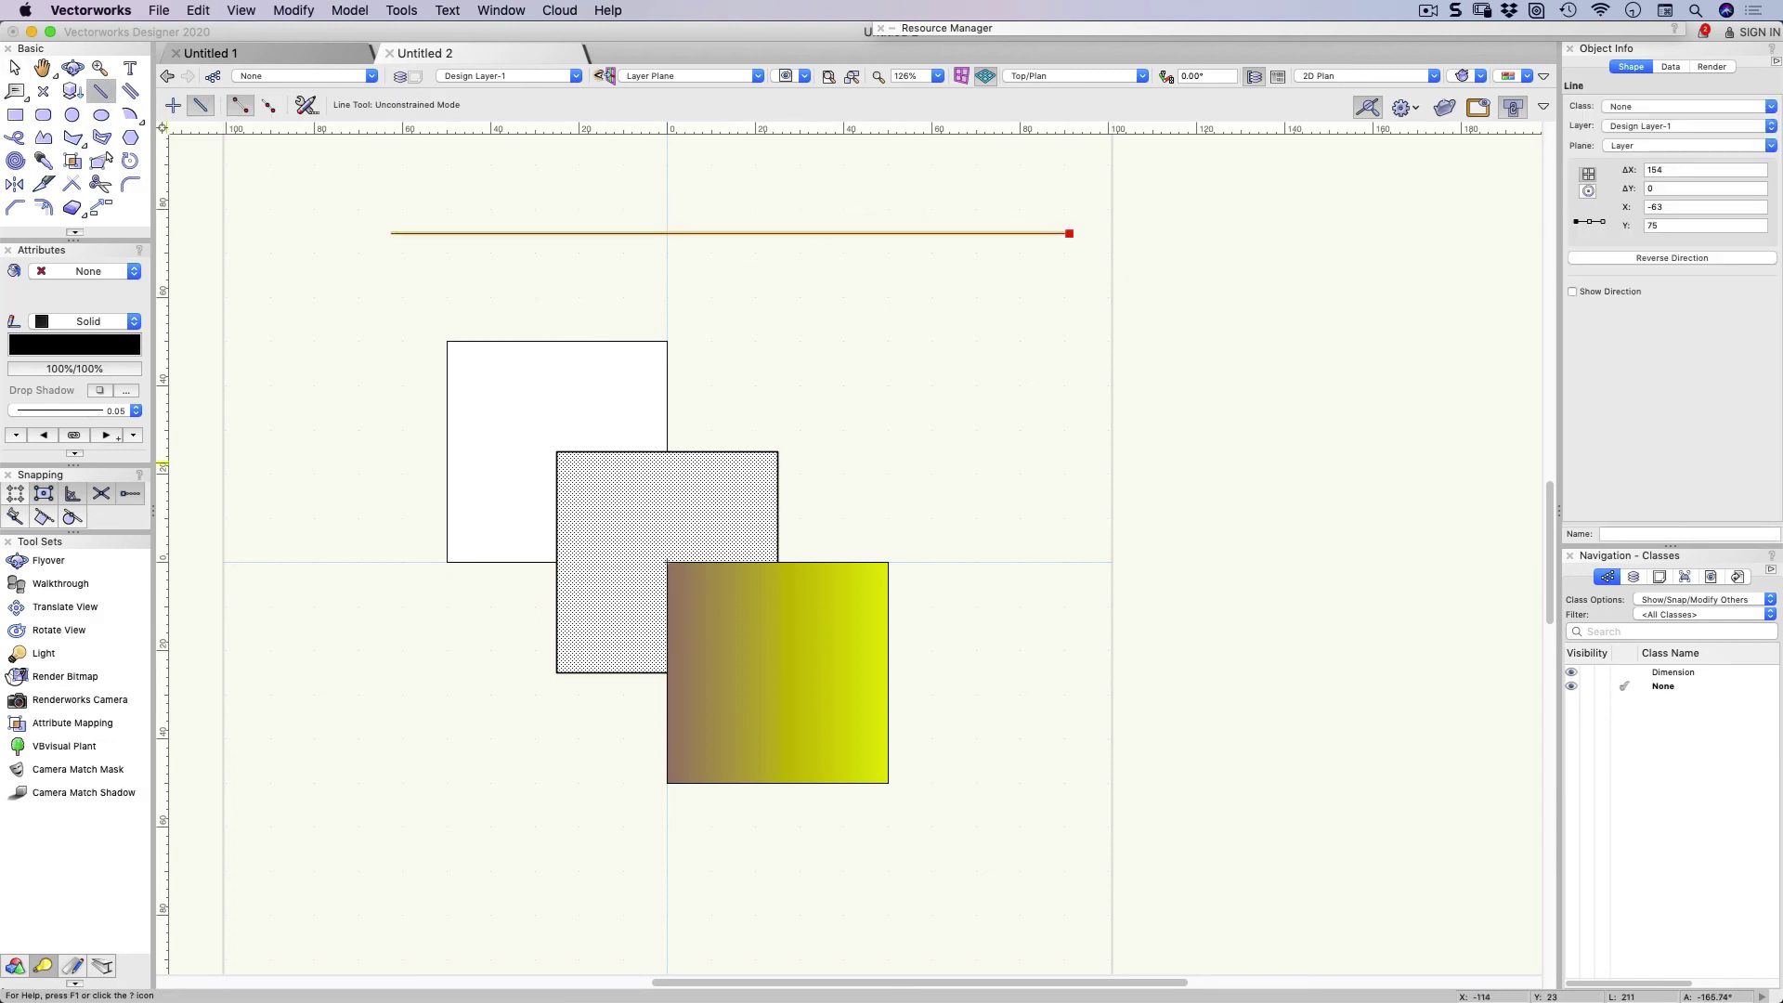
# Give the line 0.70 thickness and the ISO-02 Dashed line style
pyautogui.click(105, 410)
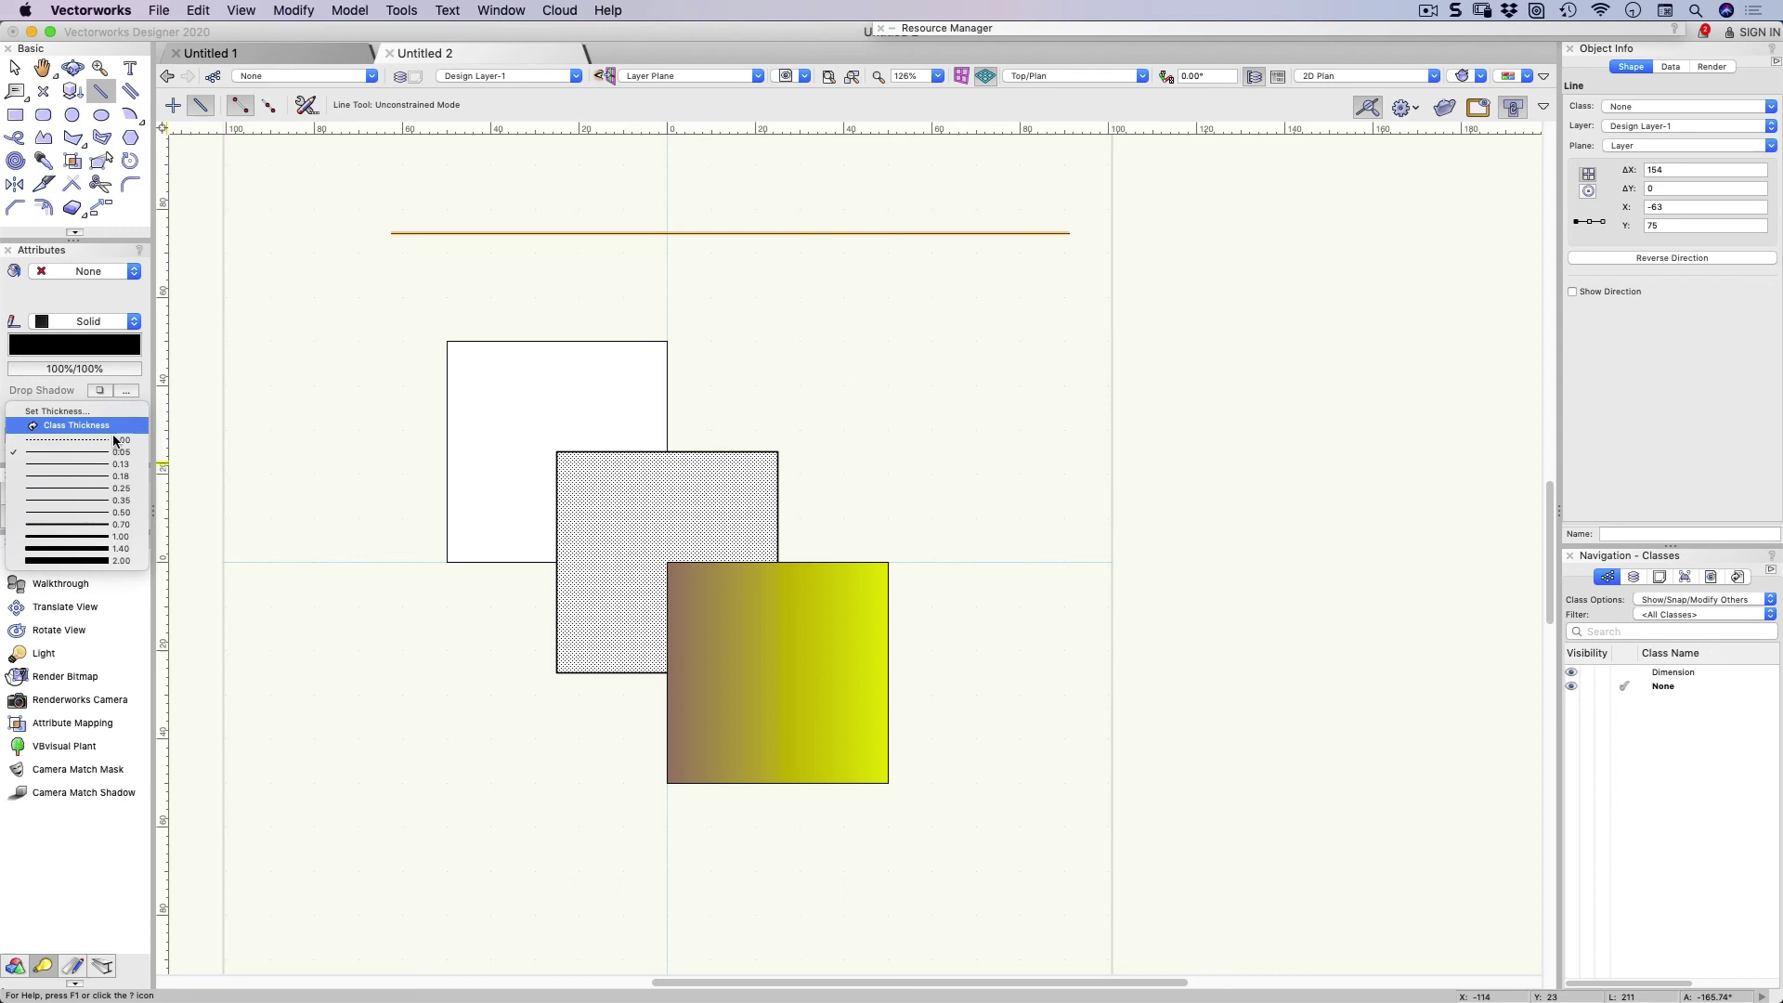
pyautogui.click(124, 525)
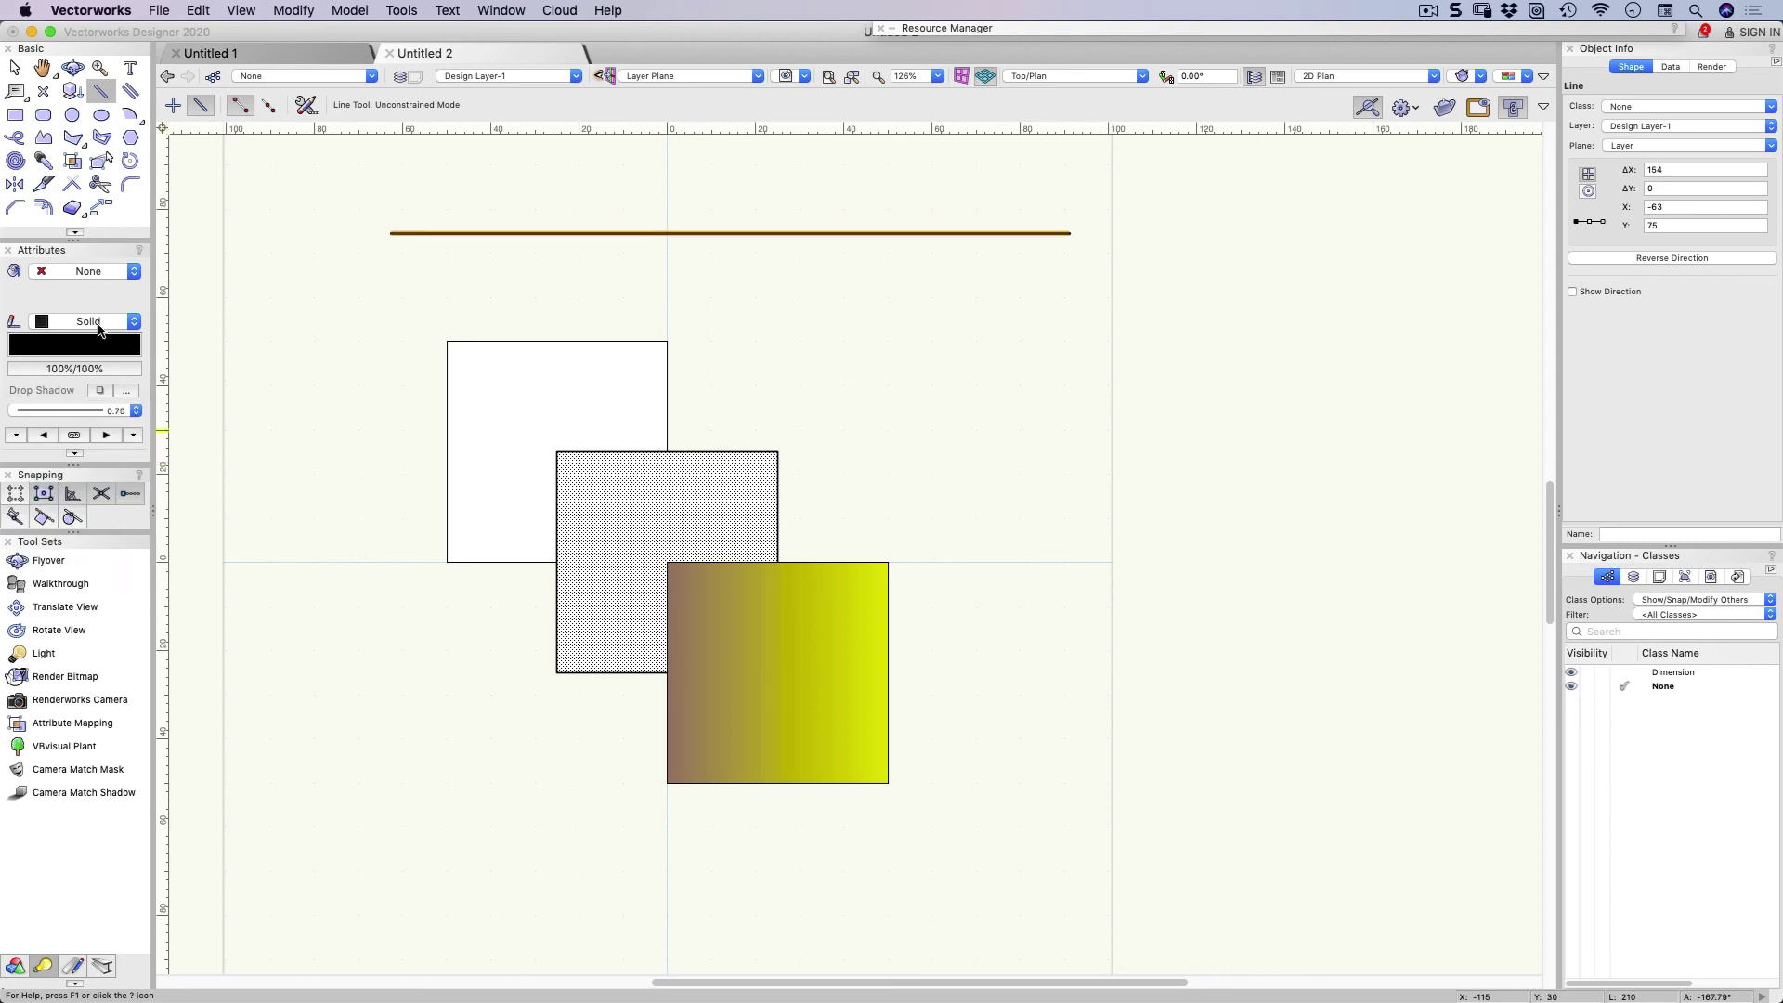
pyautogui.click(99, 329)
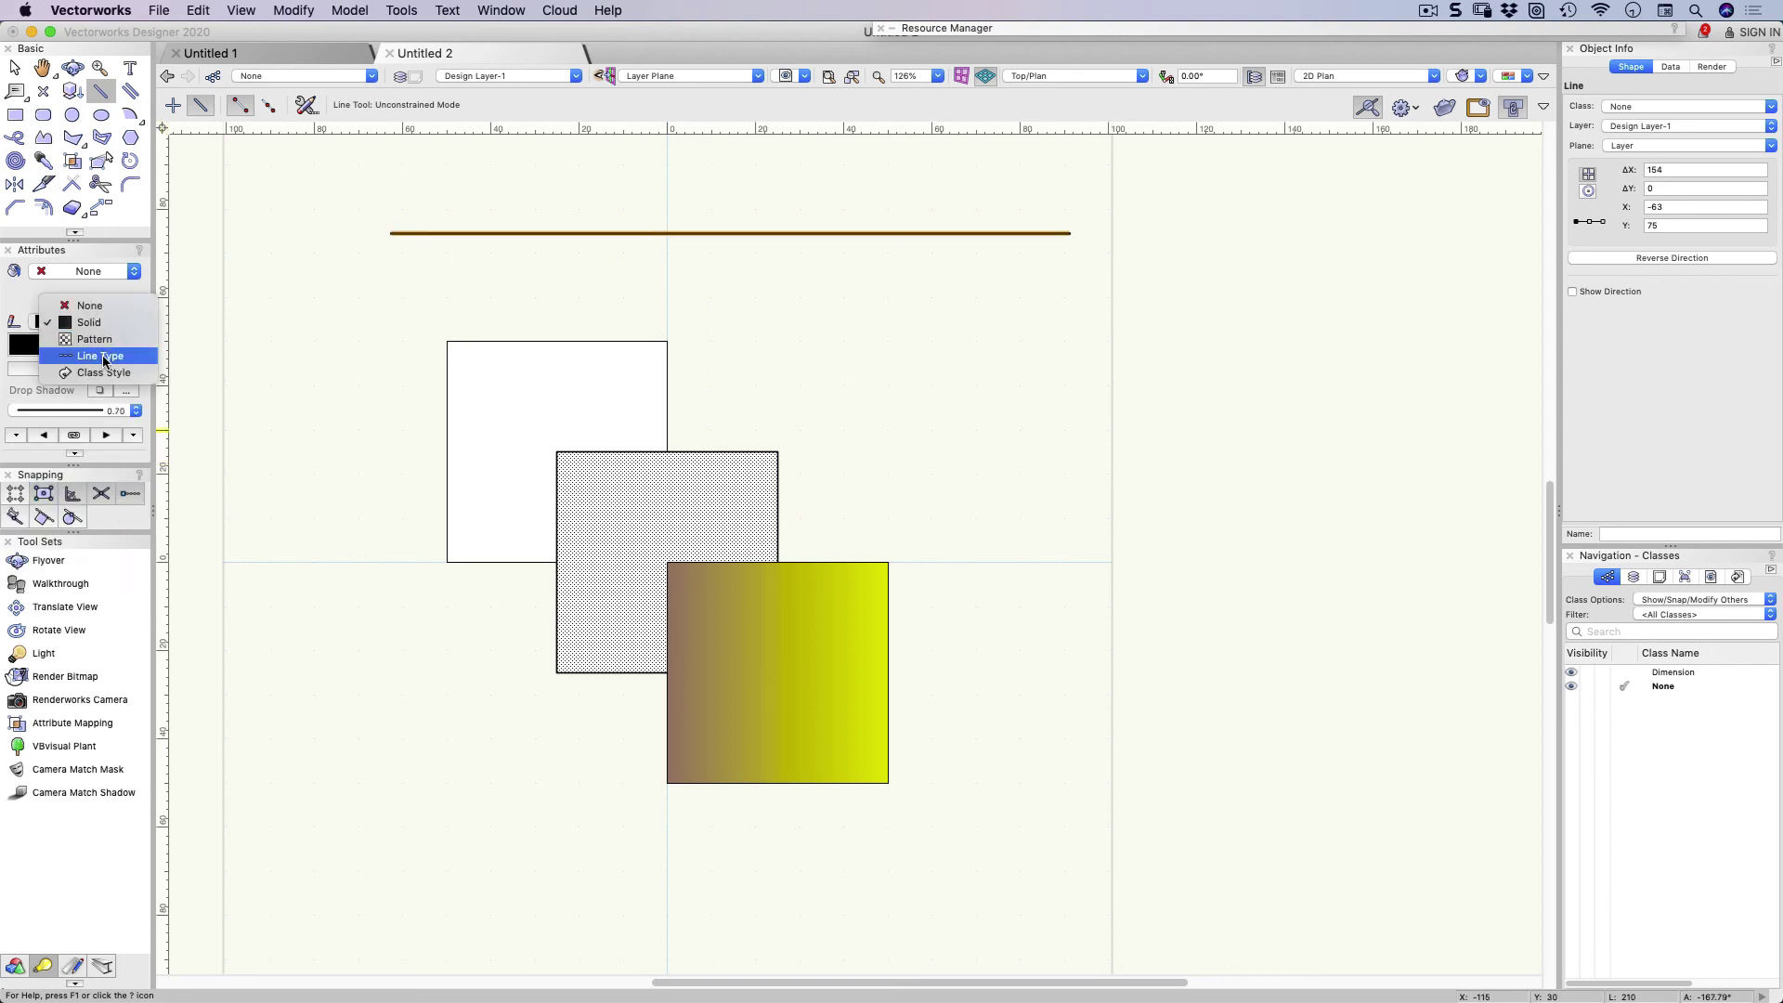
pyautogui.click(104, 356)
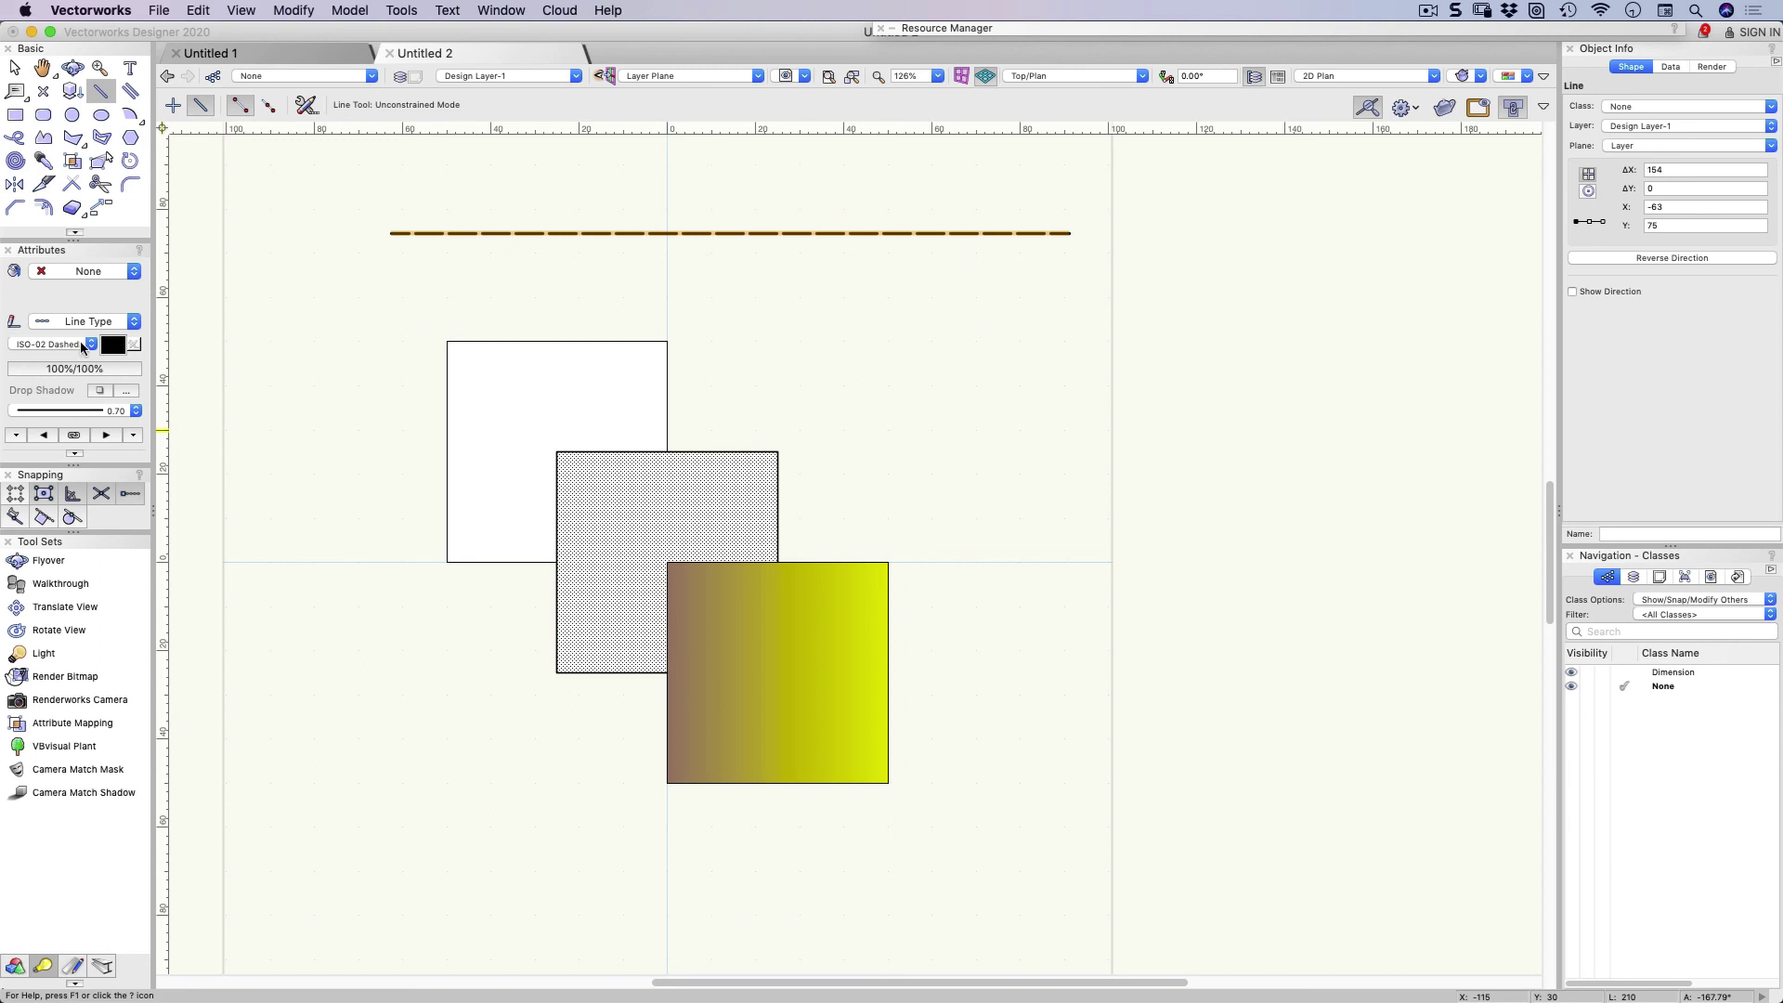
# Change the line's dash pattern, trying Dash Style-15 before settling on Dash Style-3
pyautogui.click(90, 344)
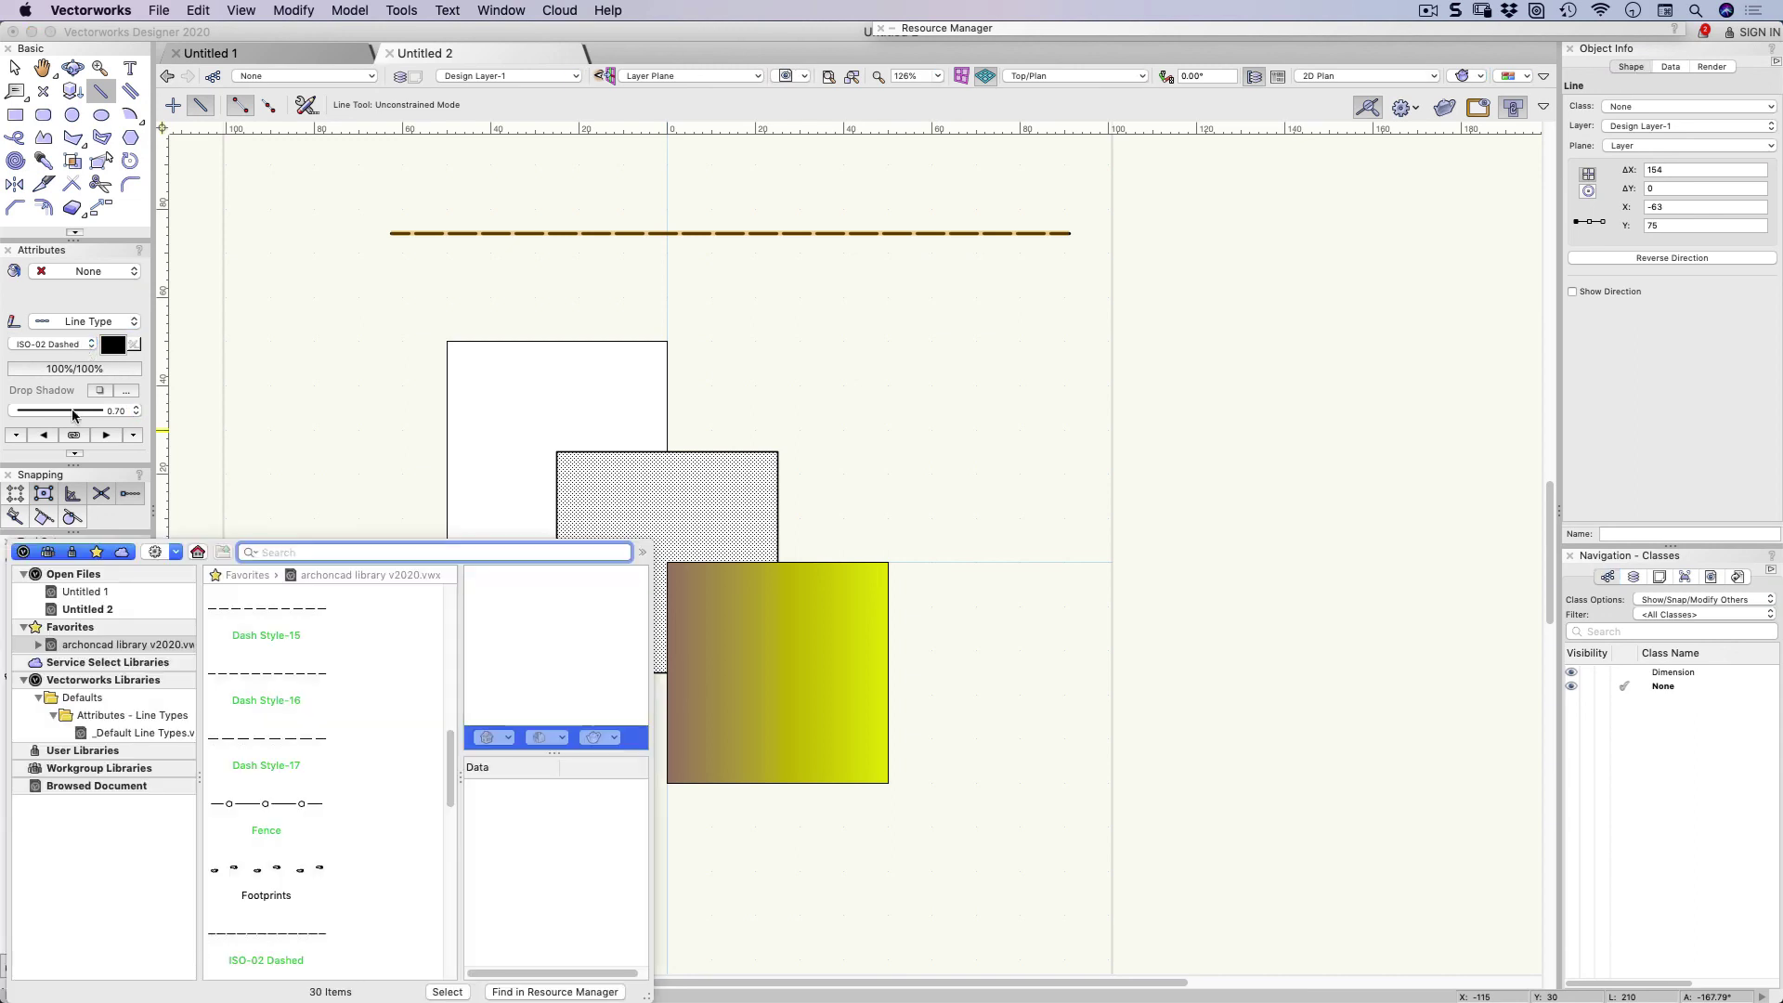
pyautogui.click(302, 612)
pyautogui.doubleClick(299, 615)
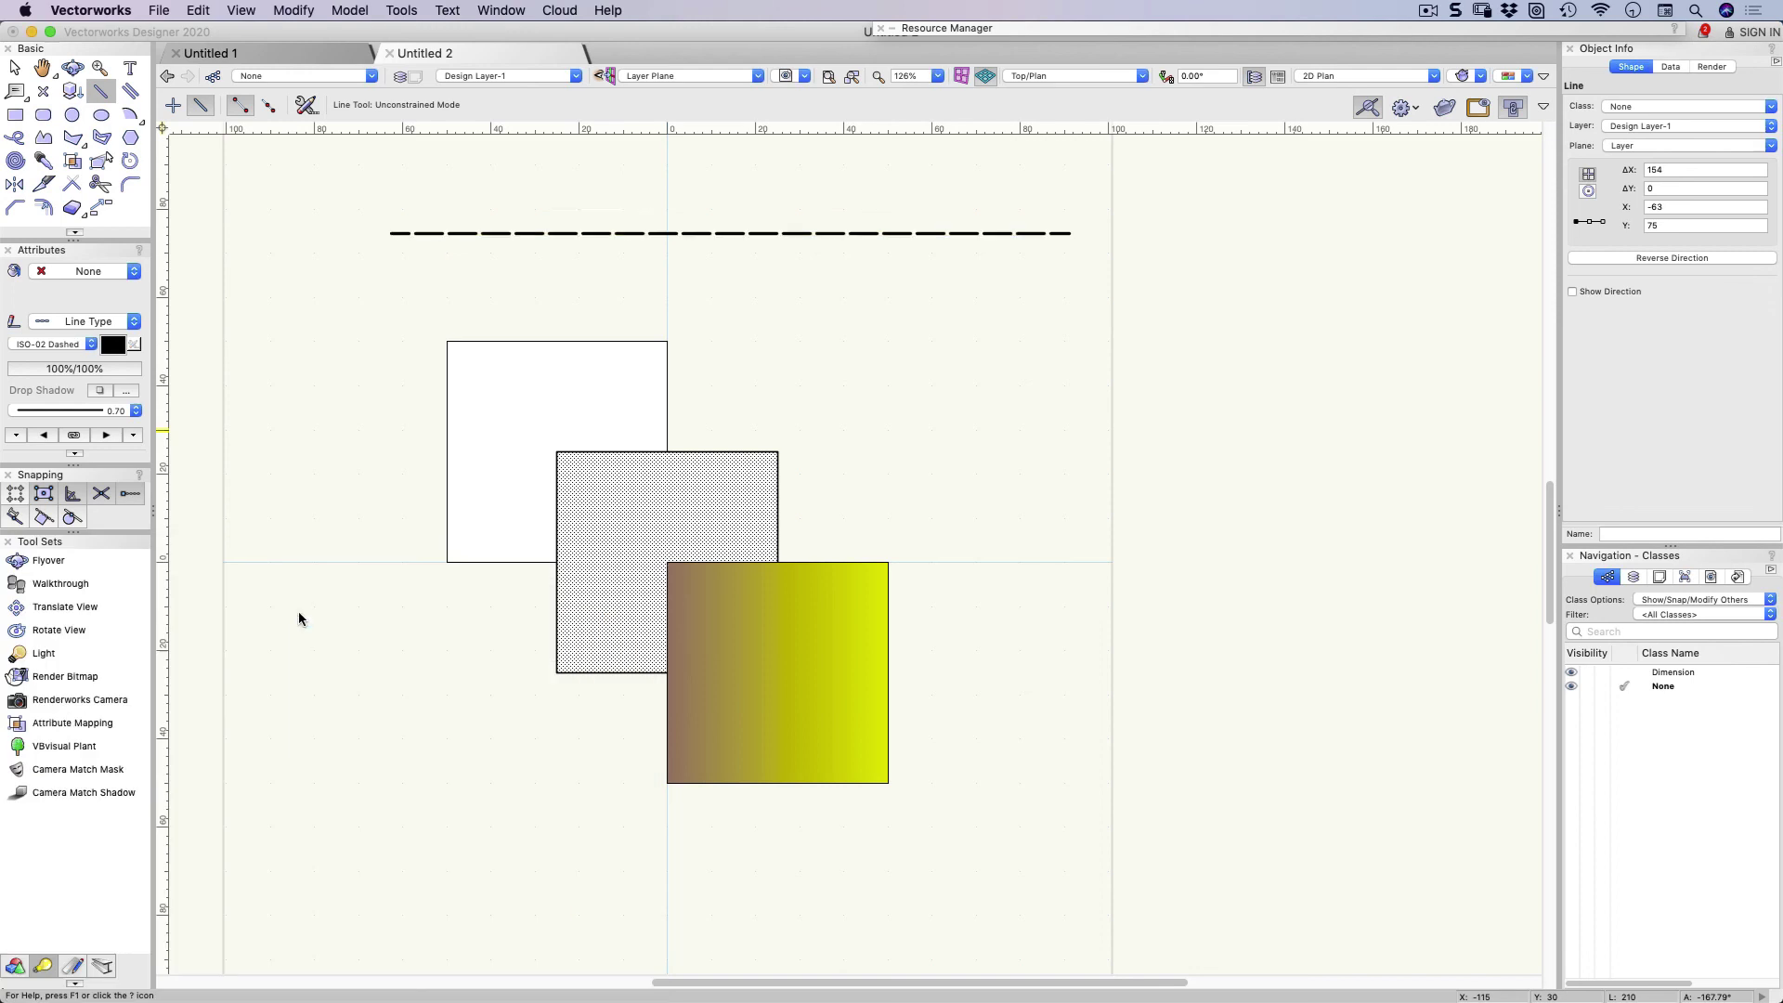
pyautogui.click(66, 350)
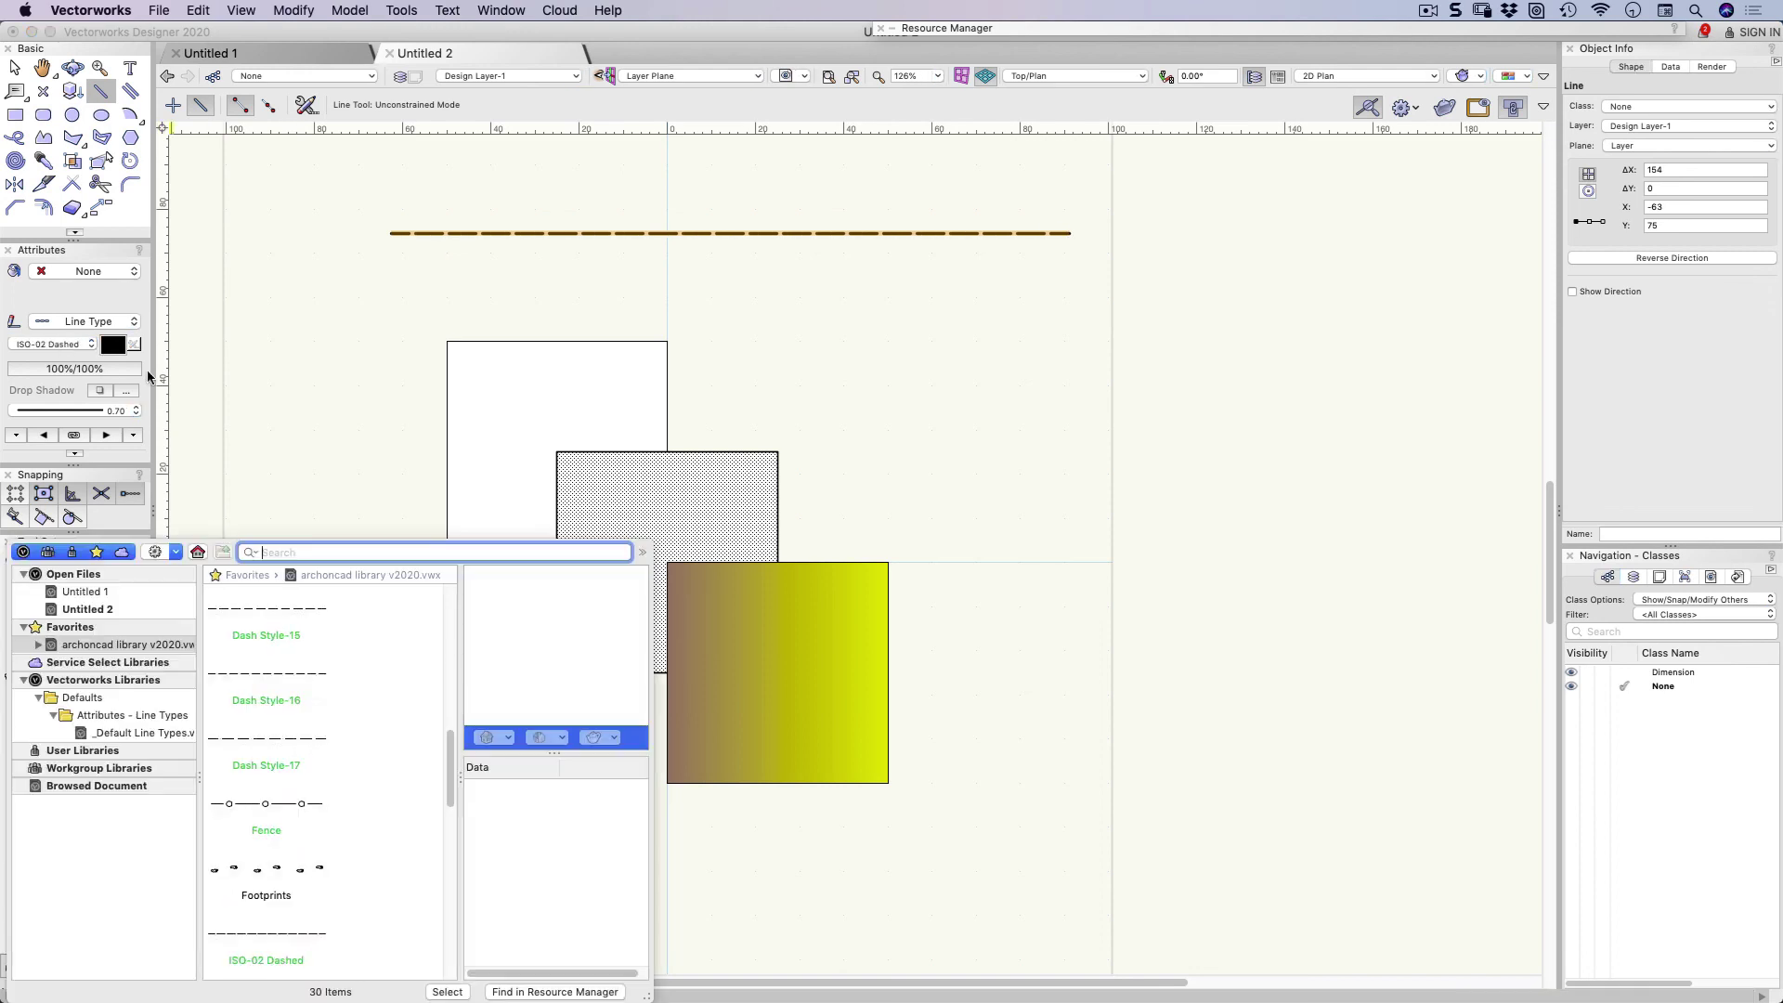
pyautogui.moveTo(452, 752); pyautogui.dragTo(447, 608)
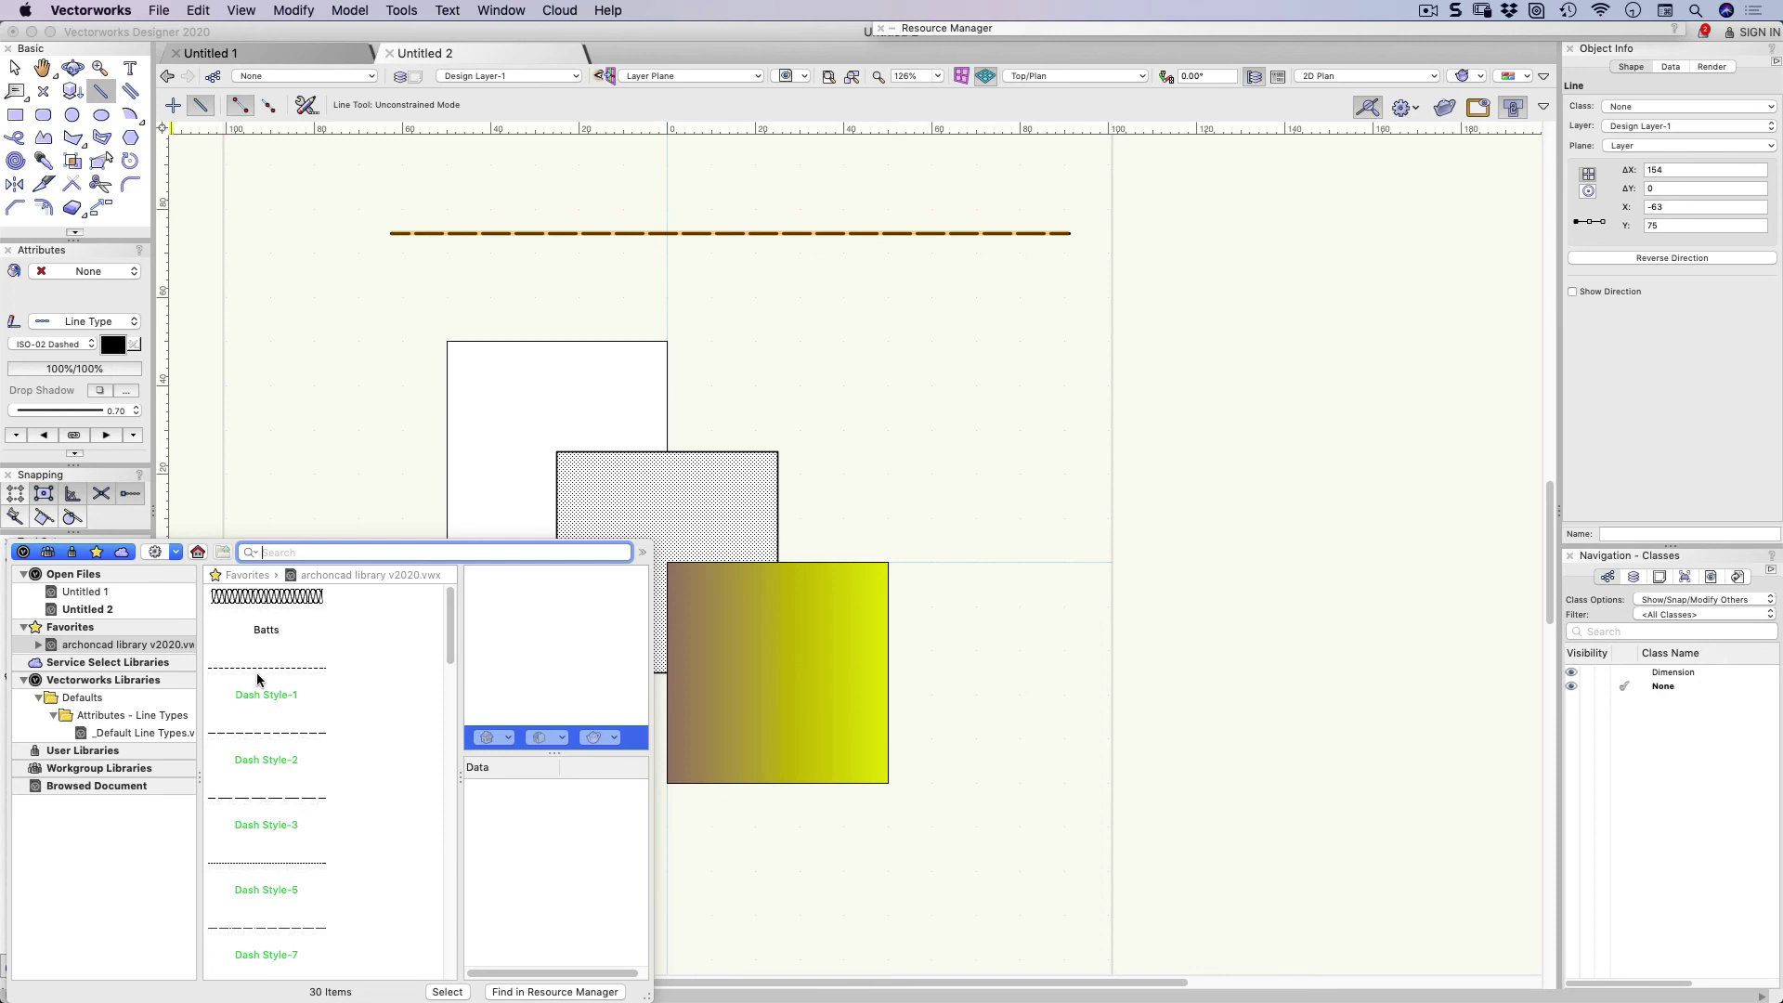
pyautogui.doubleClick(263, 805)
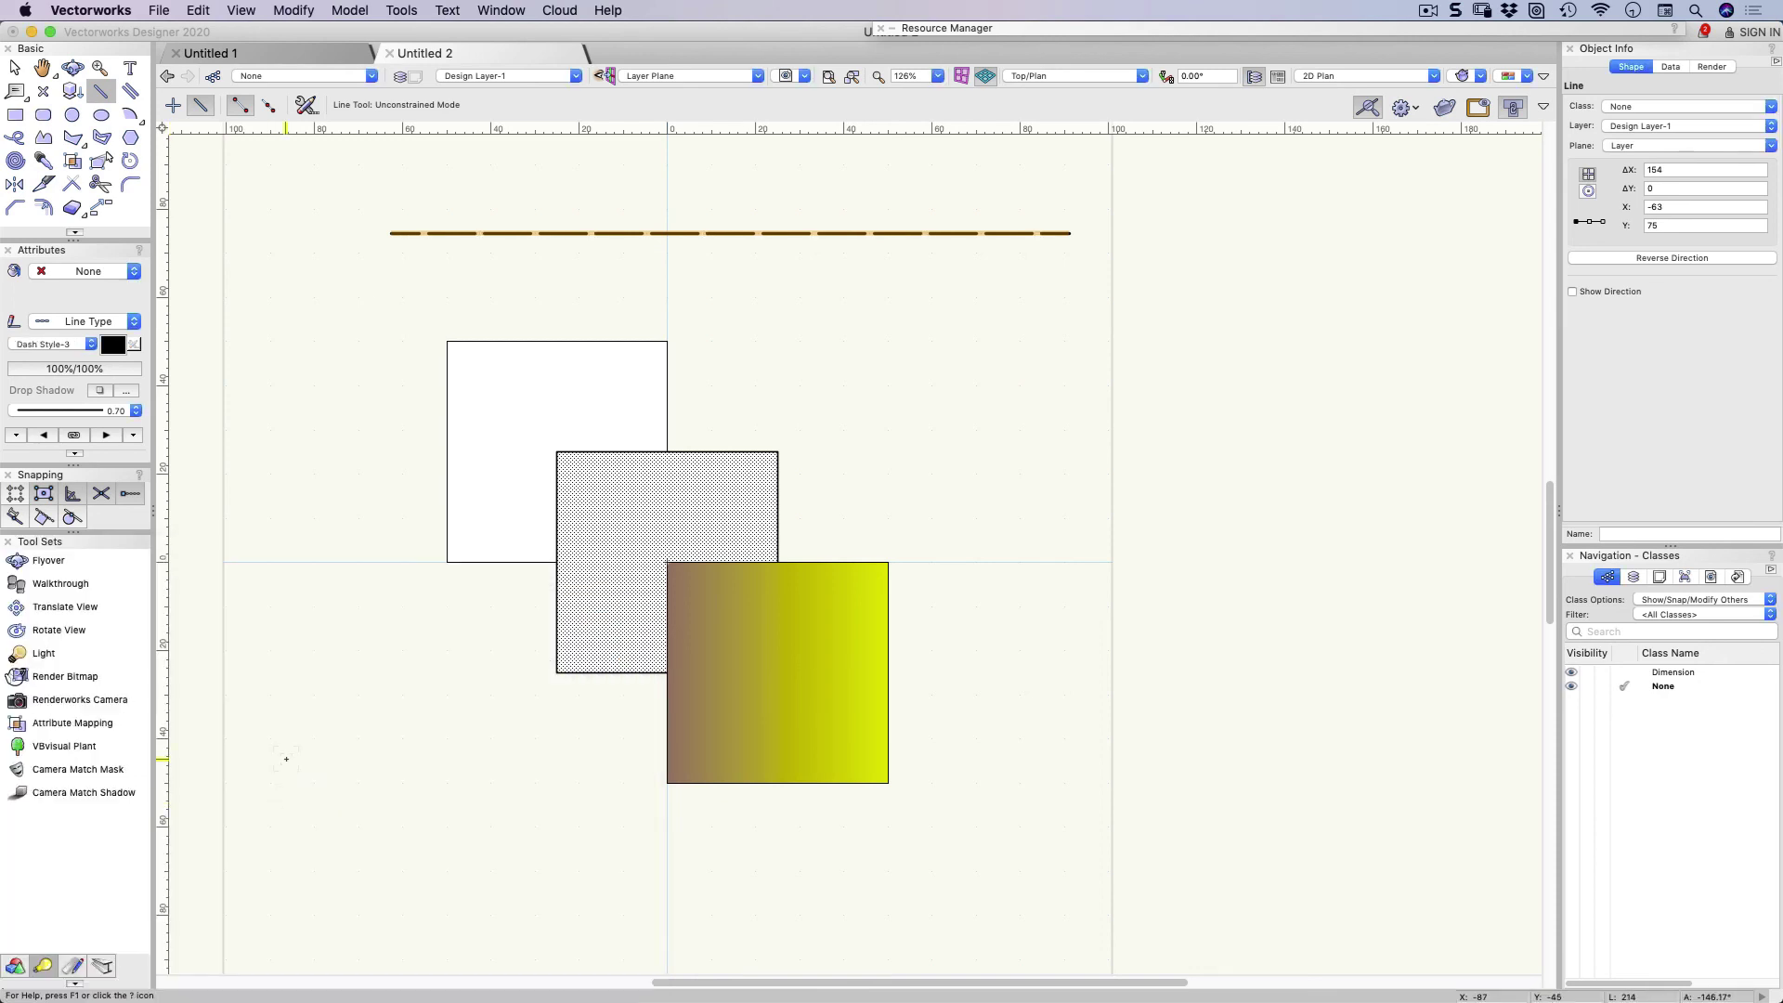
# Set the dashed line's thickness to 0.05 after briefly trying 1.00, then reselect the line
pyautogui.click(135, 411)
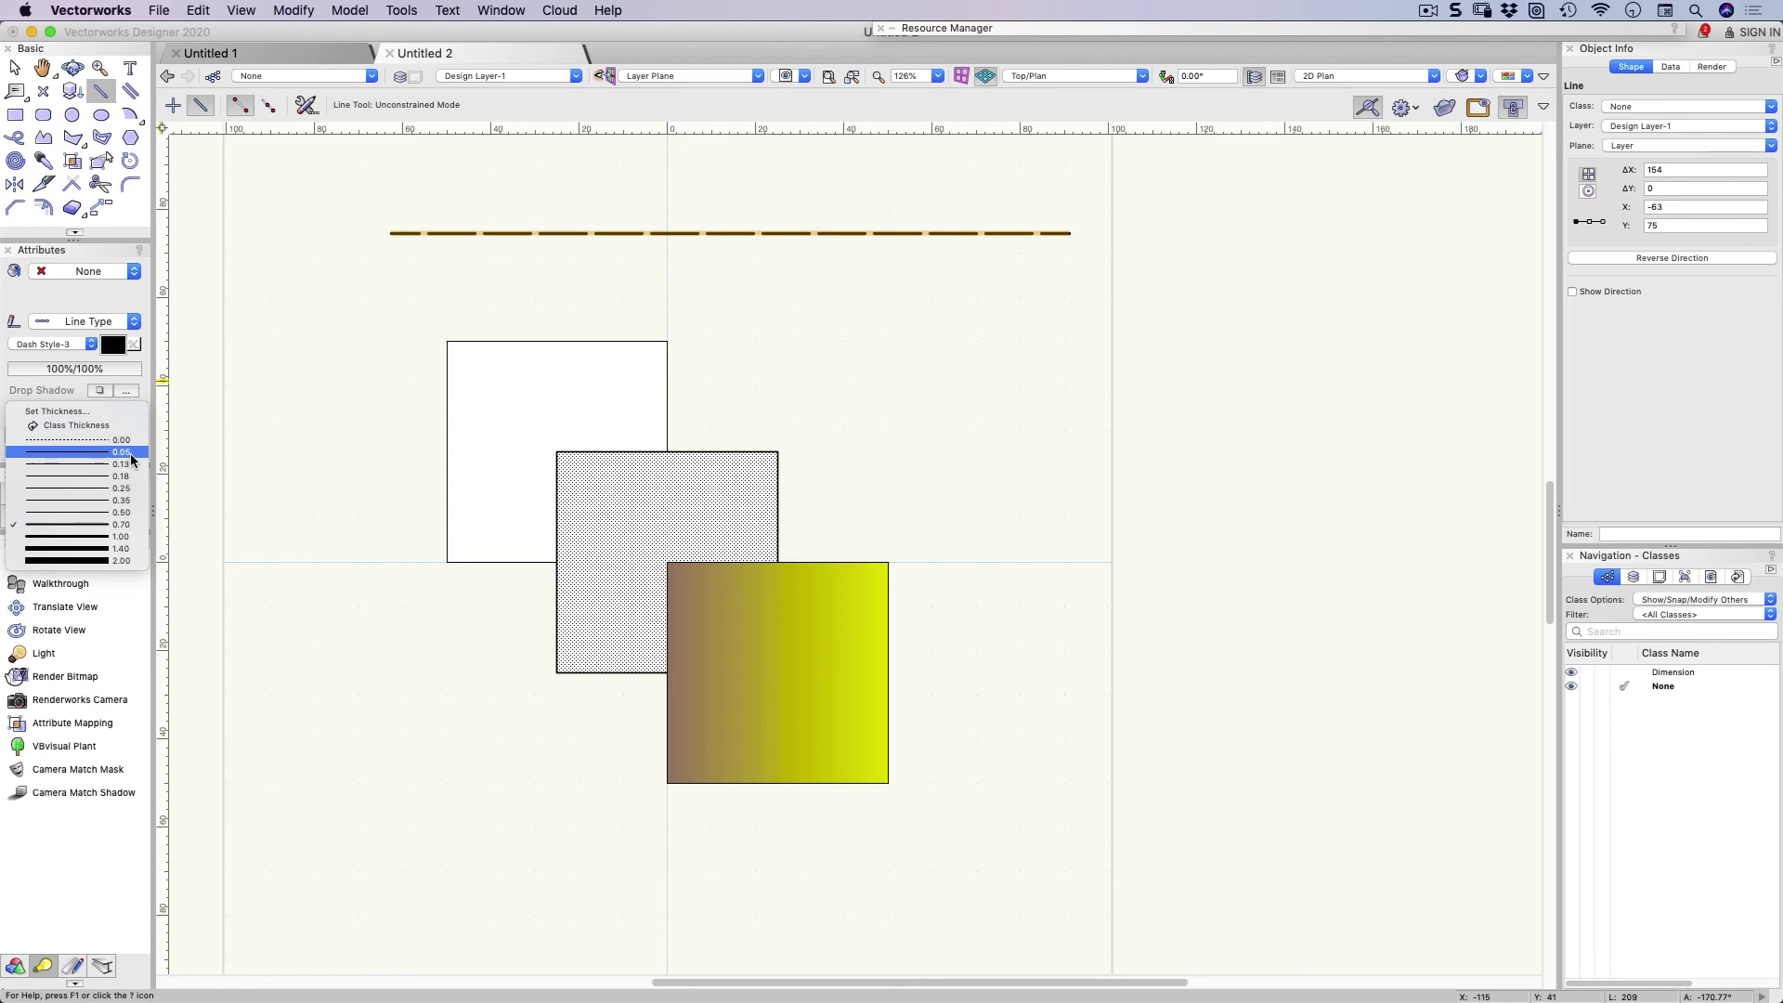
pyautogui.click(133, 452)
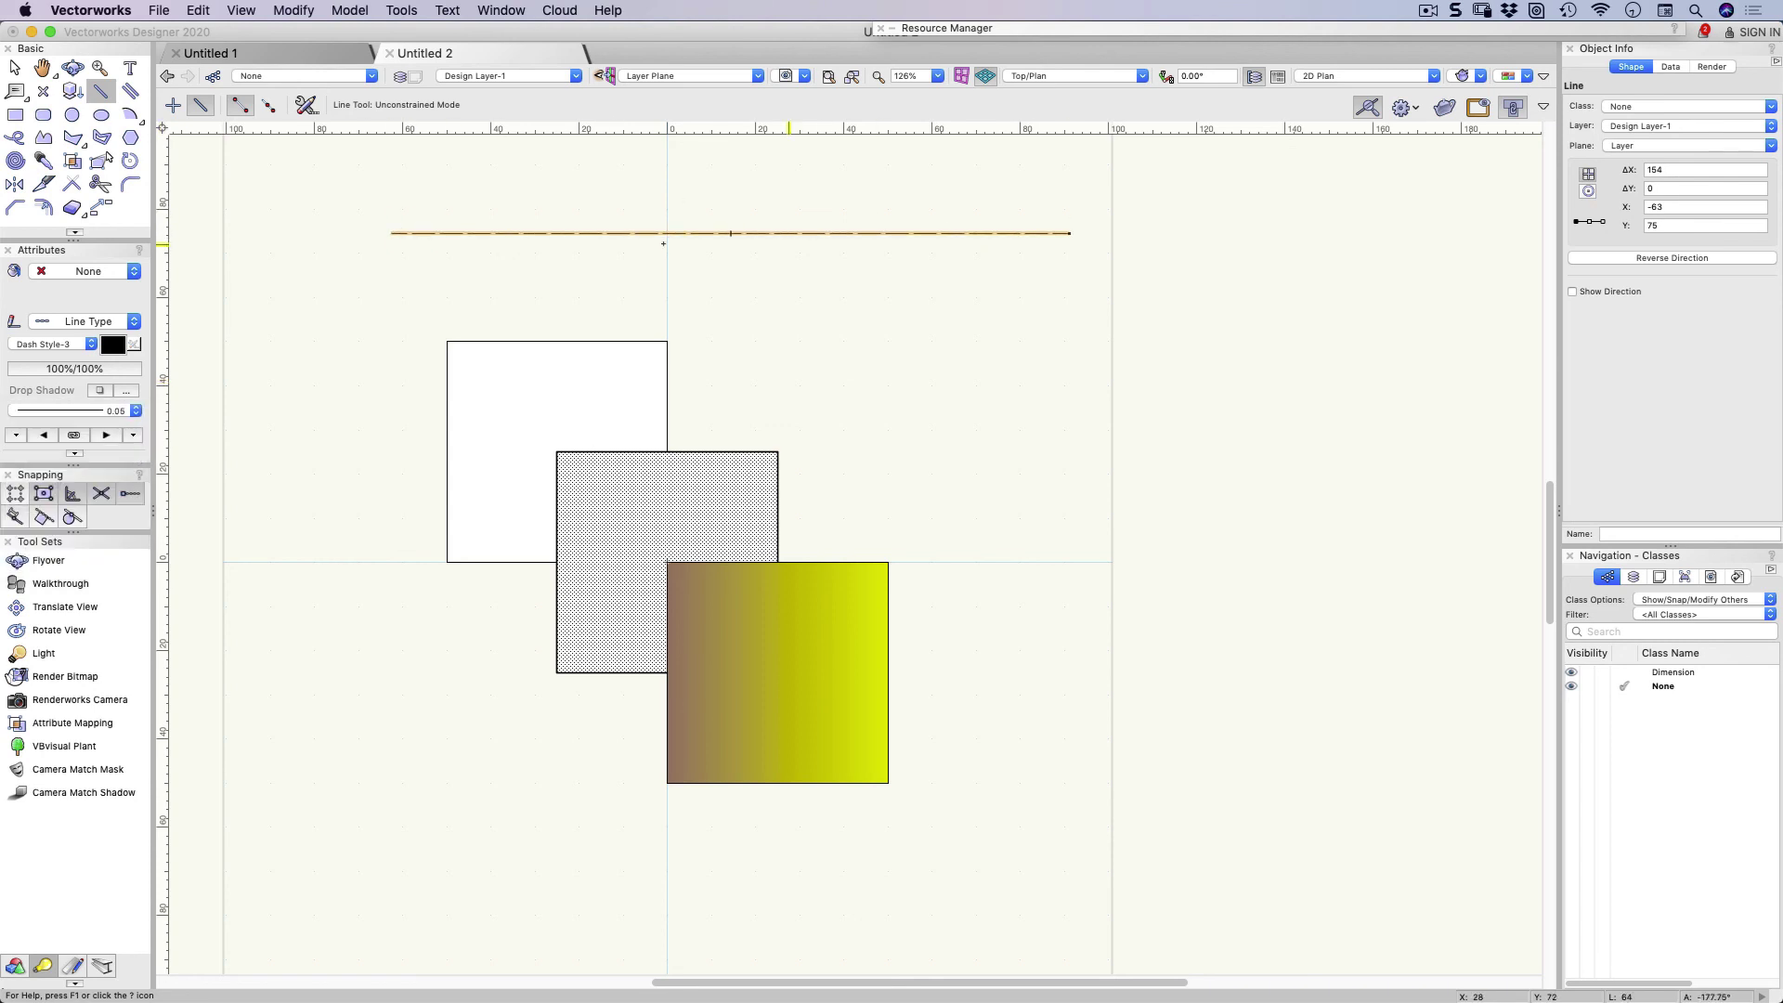
pyautogui.click(112, 410)
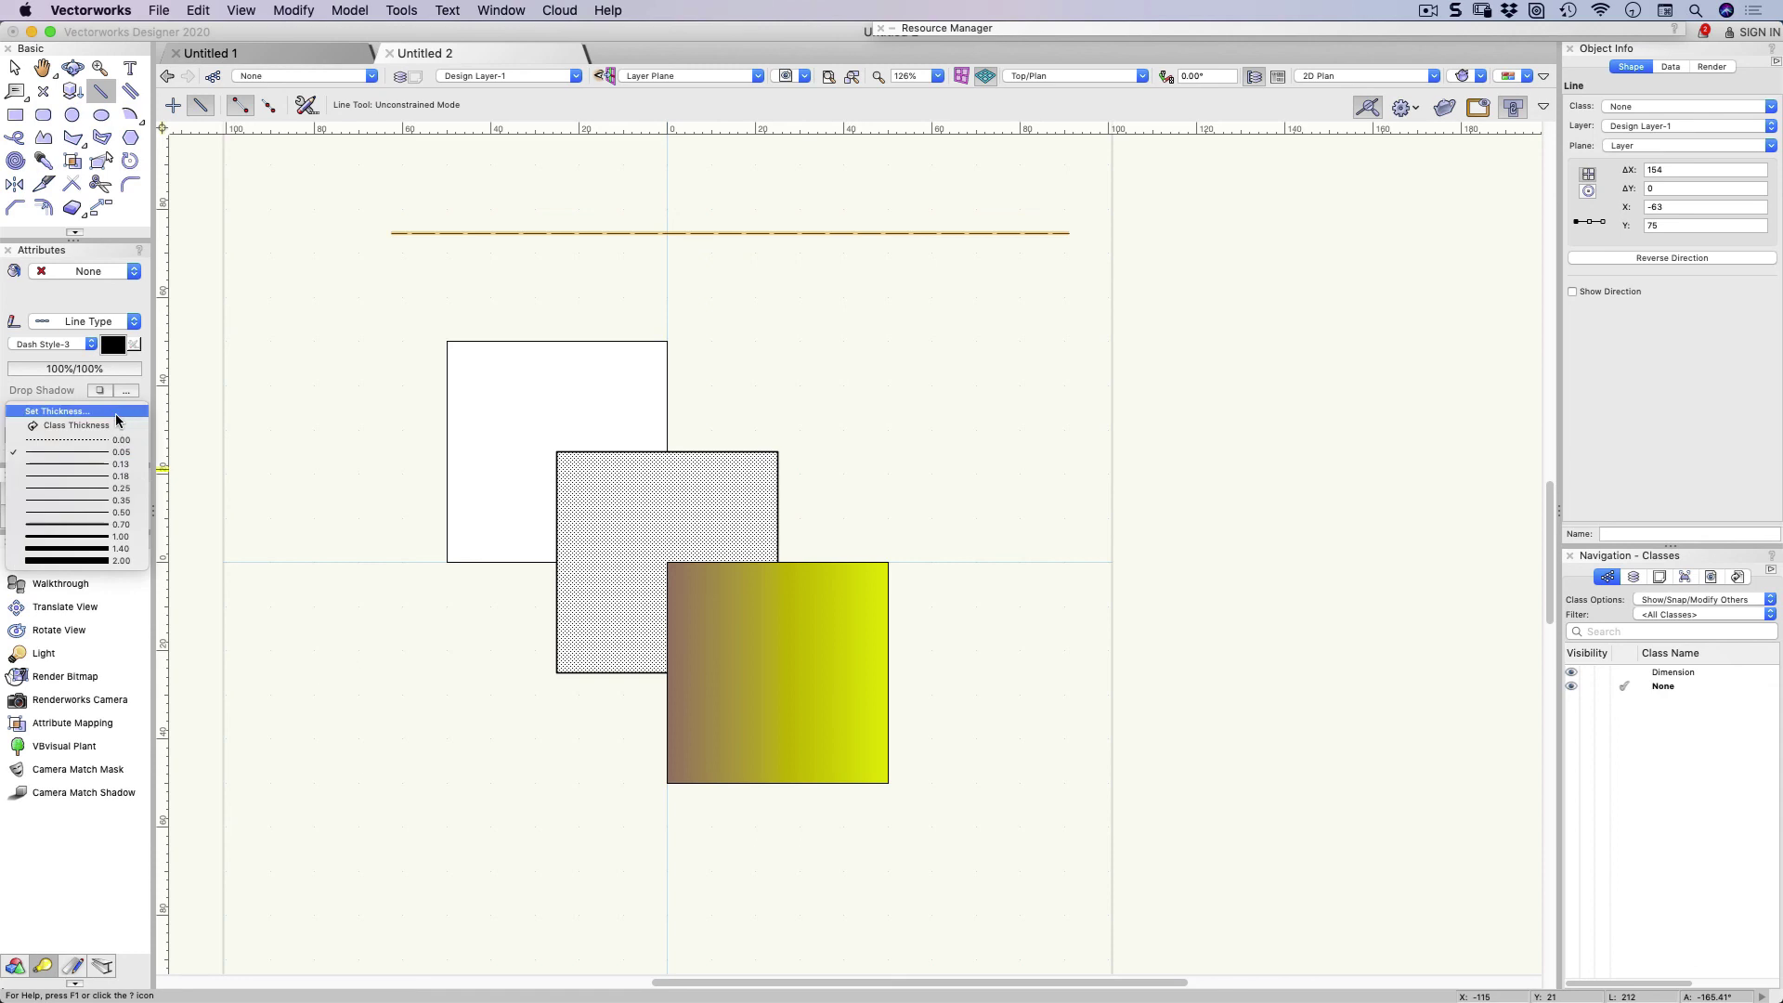
pyautogui.click(114, 537)
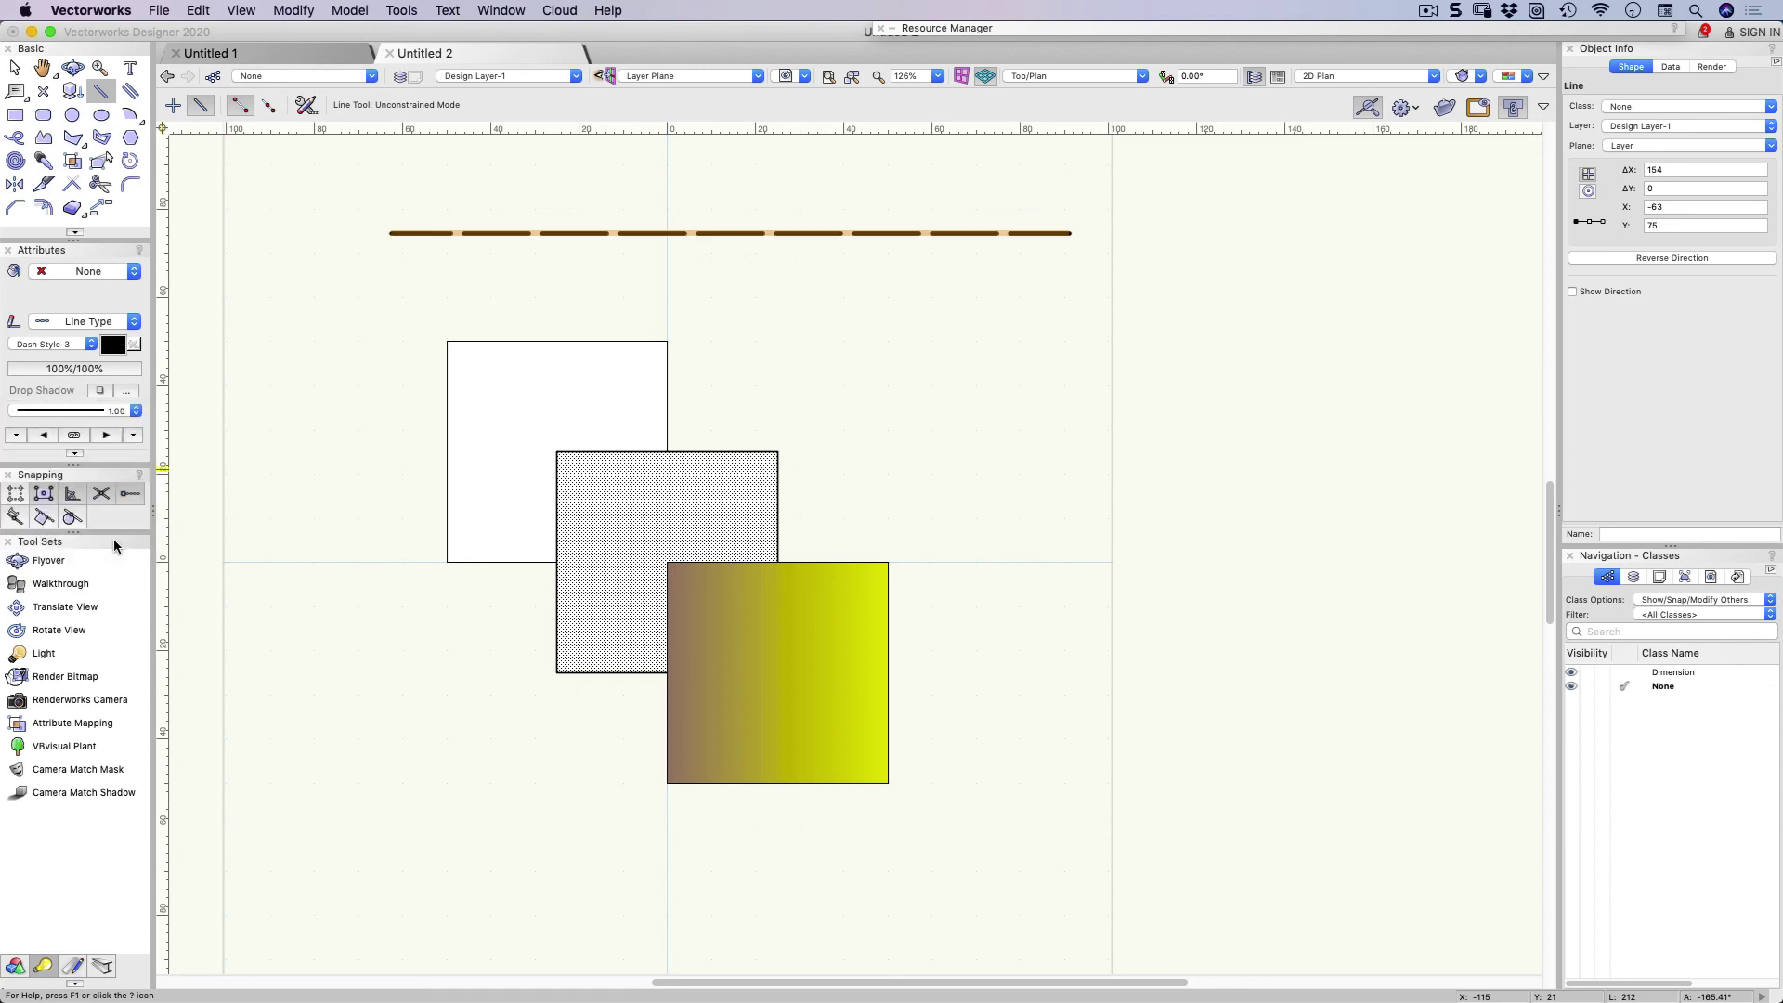
pyautogui.click(116, 410)
pyautogui.click(116, 452)
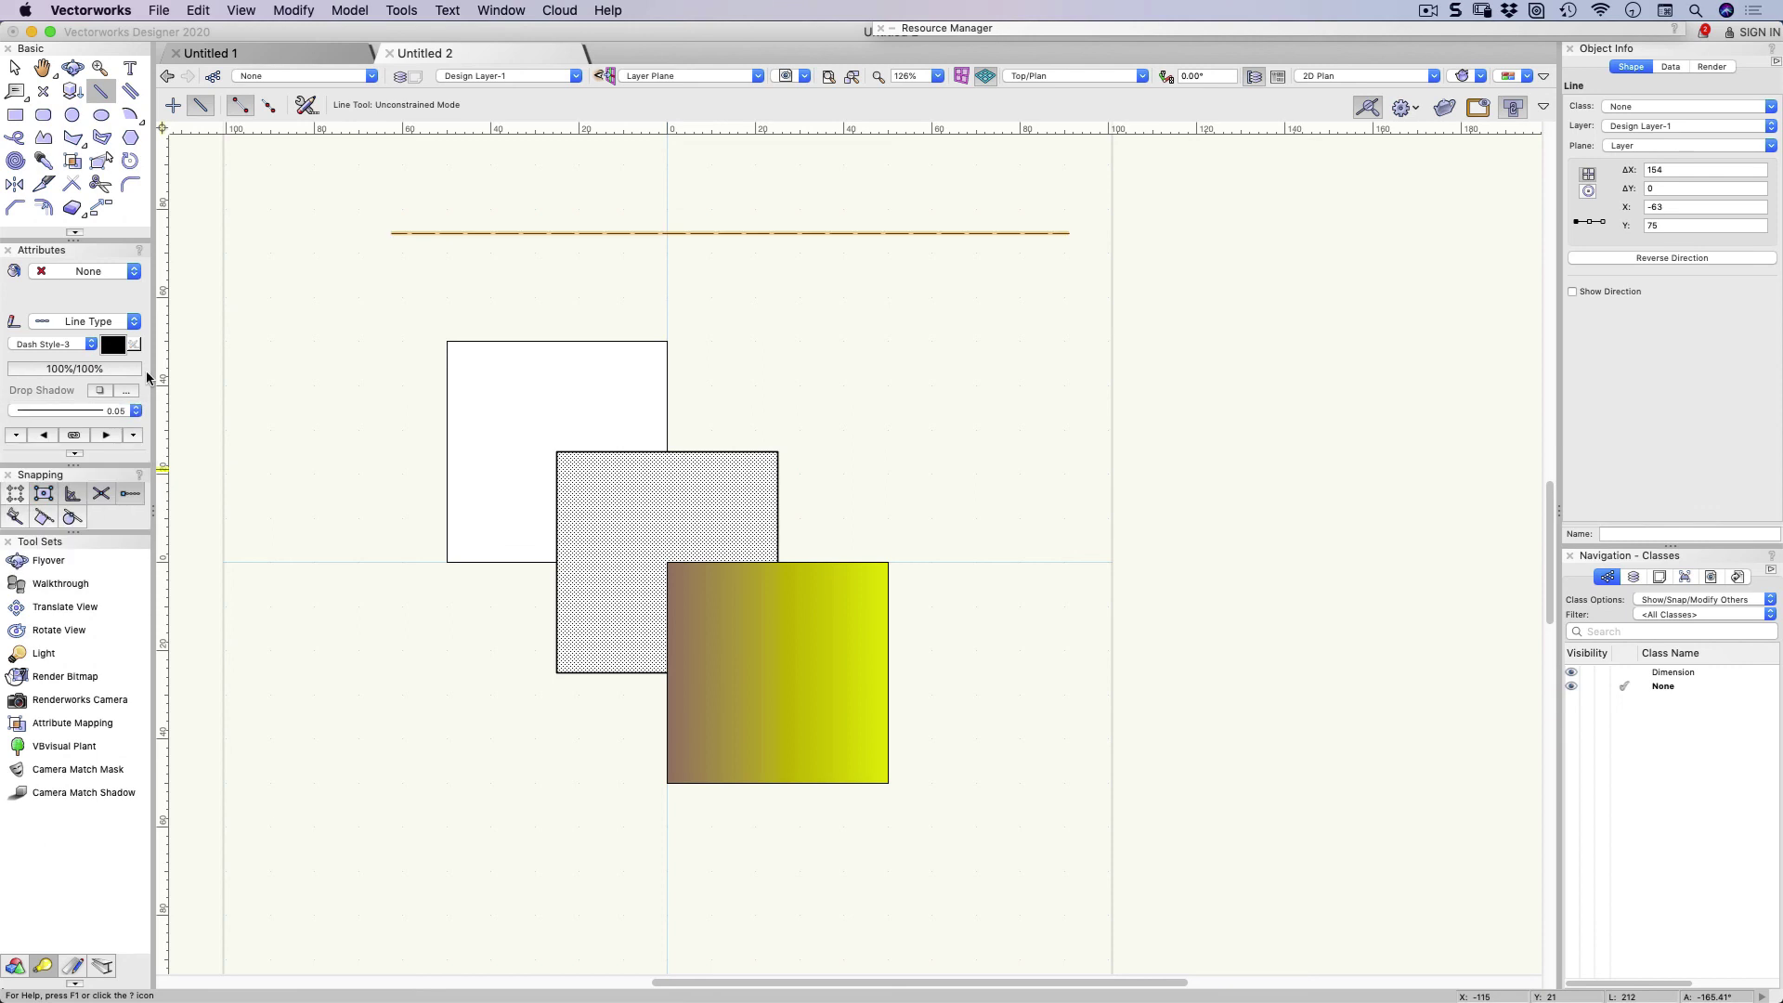
pyautogui.click(454, 233)
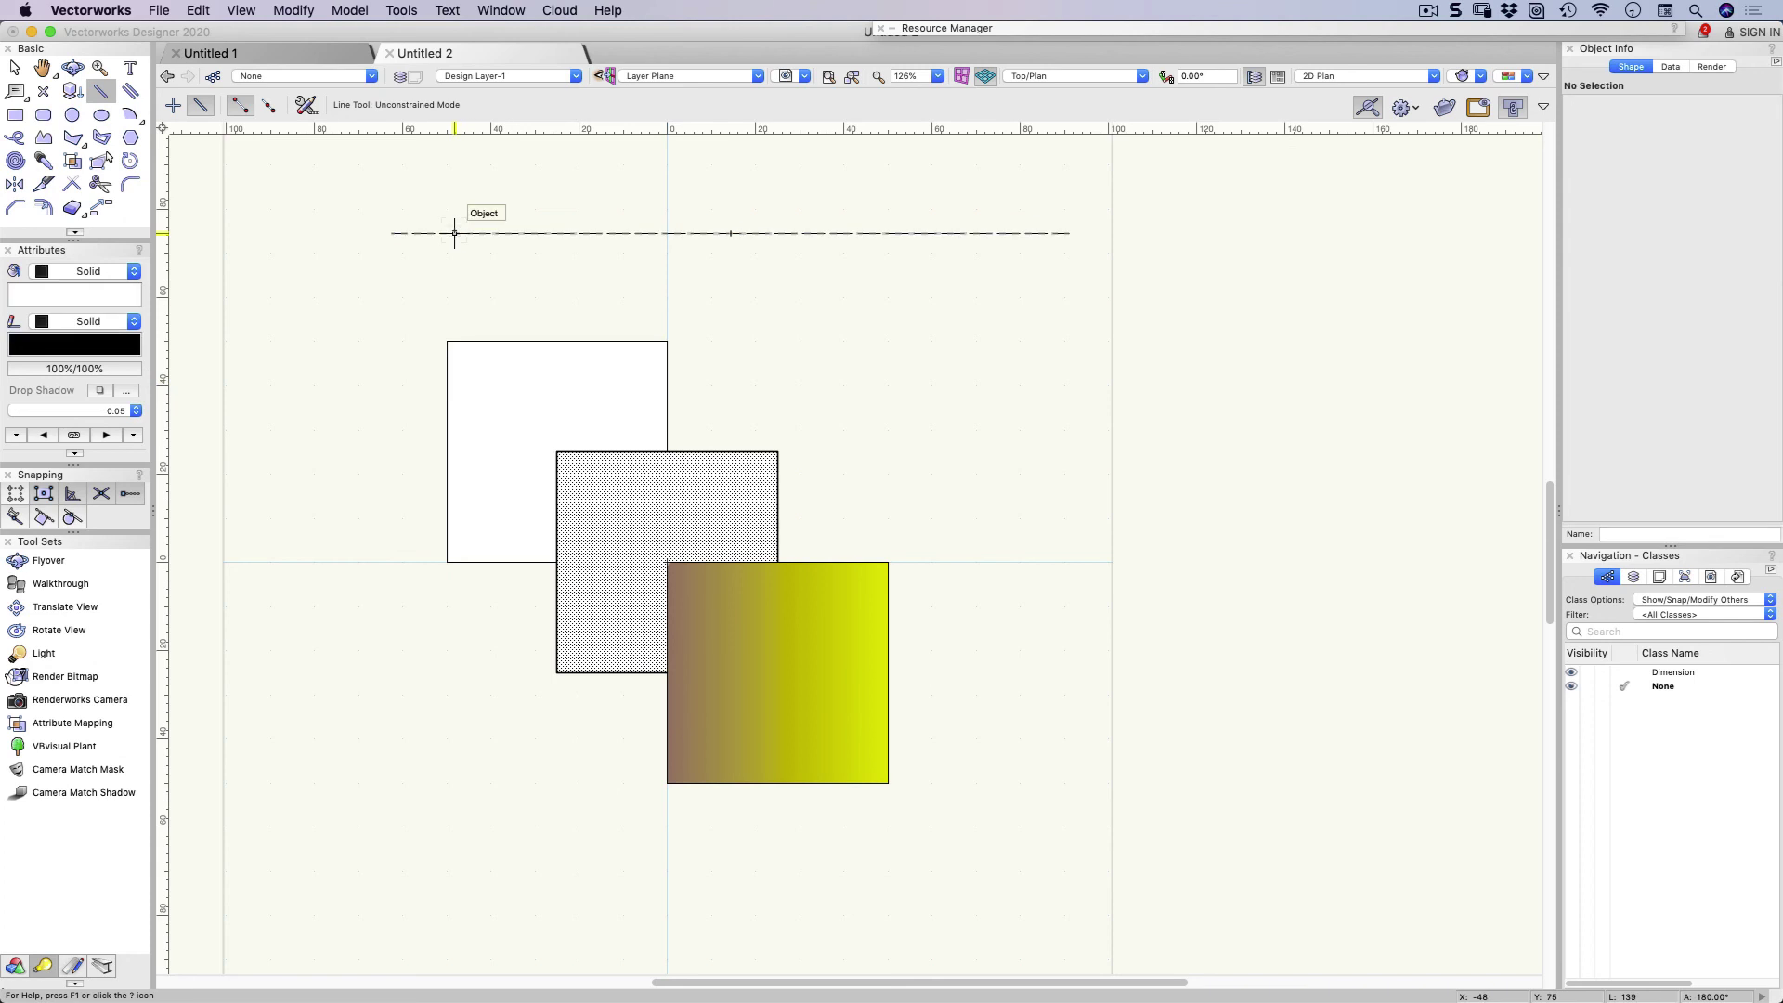
pyautogui.press('x')
pyautogui.click(454, 233)
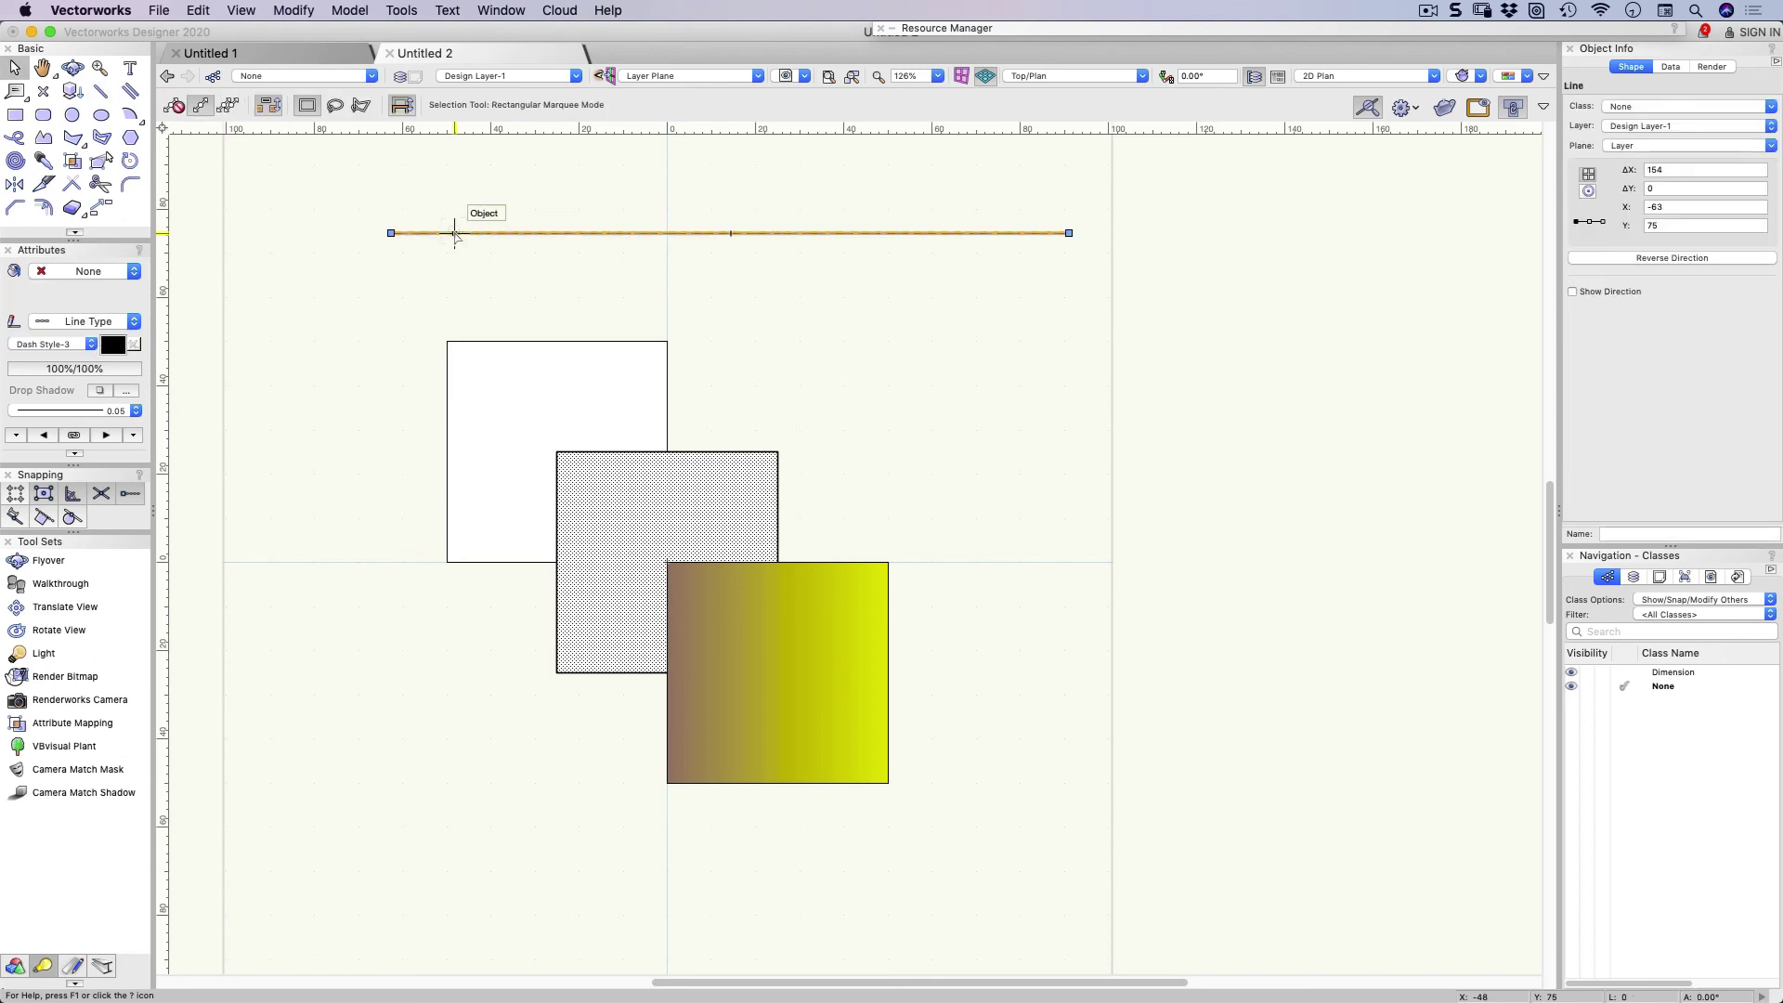
pyautogui.press('2')
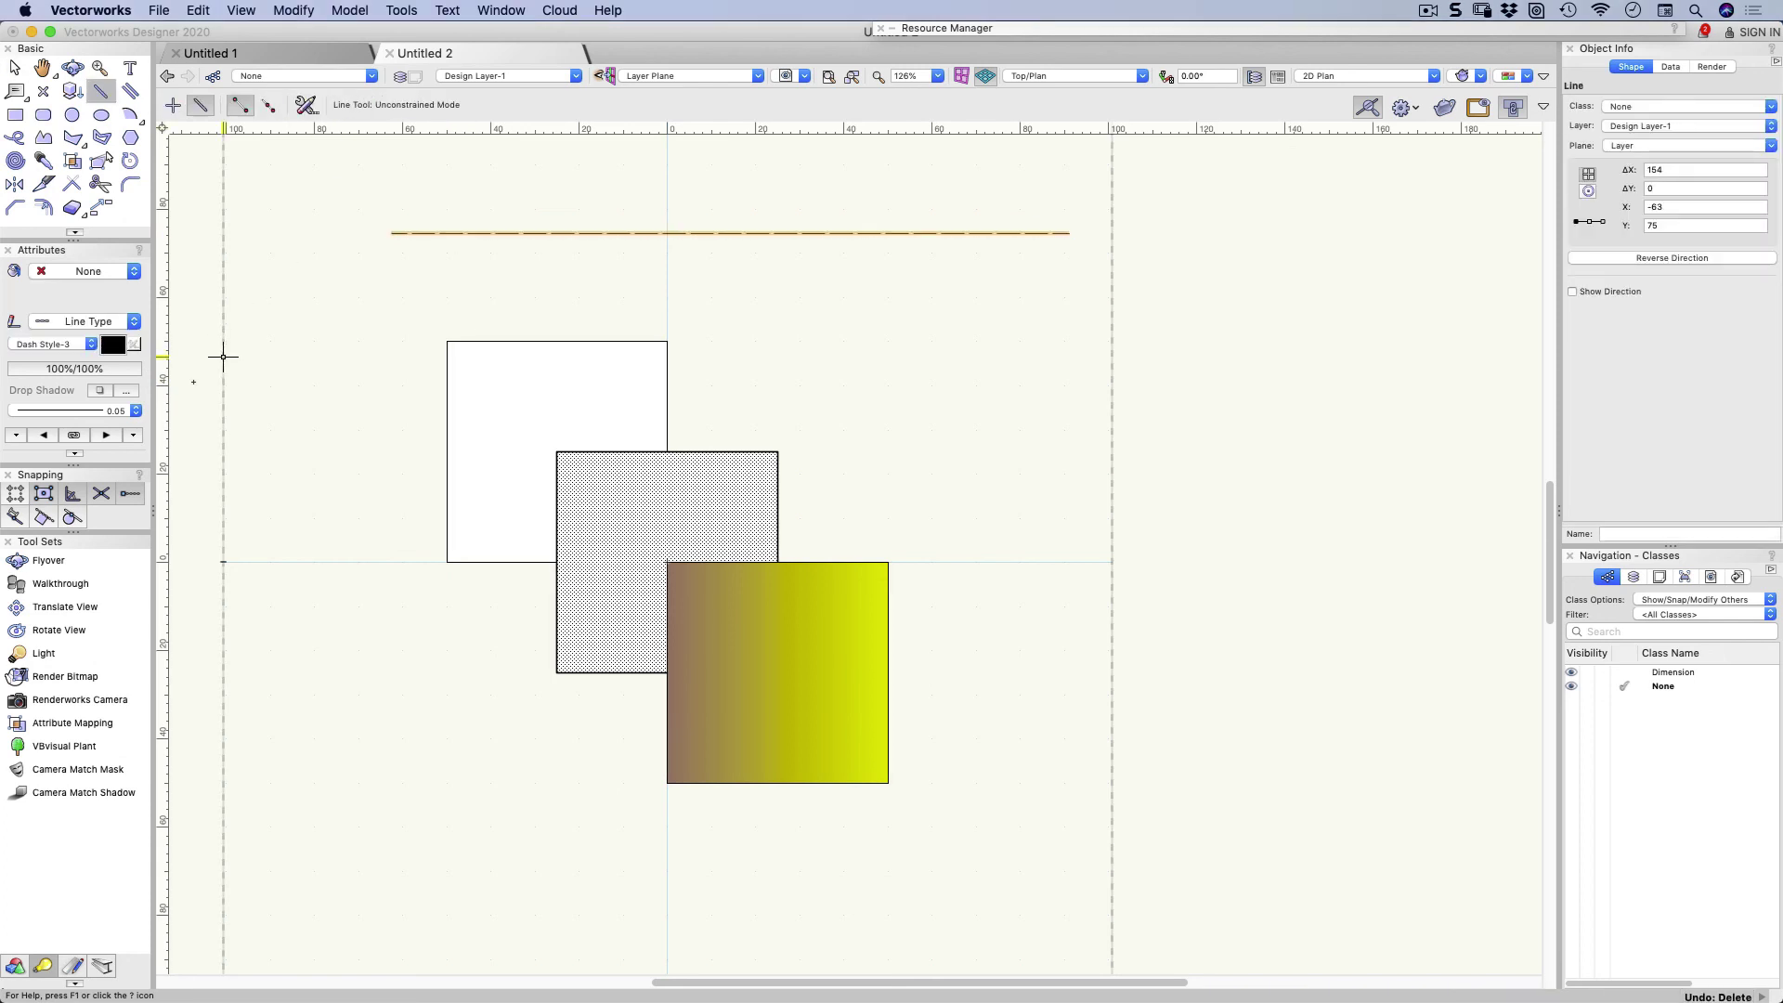
pyautogui.click(129, 410)
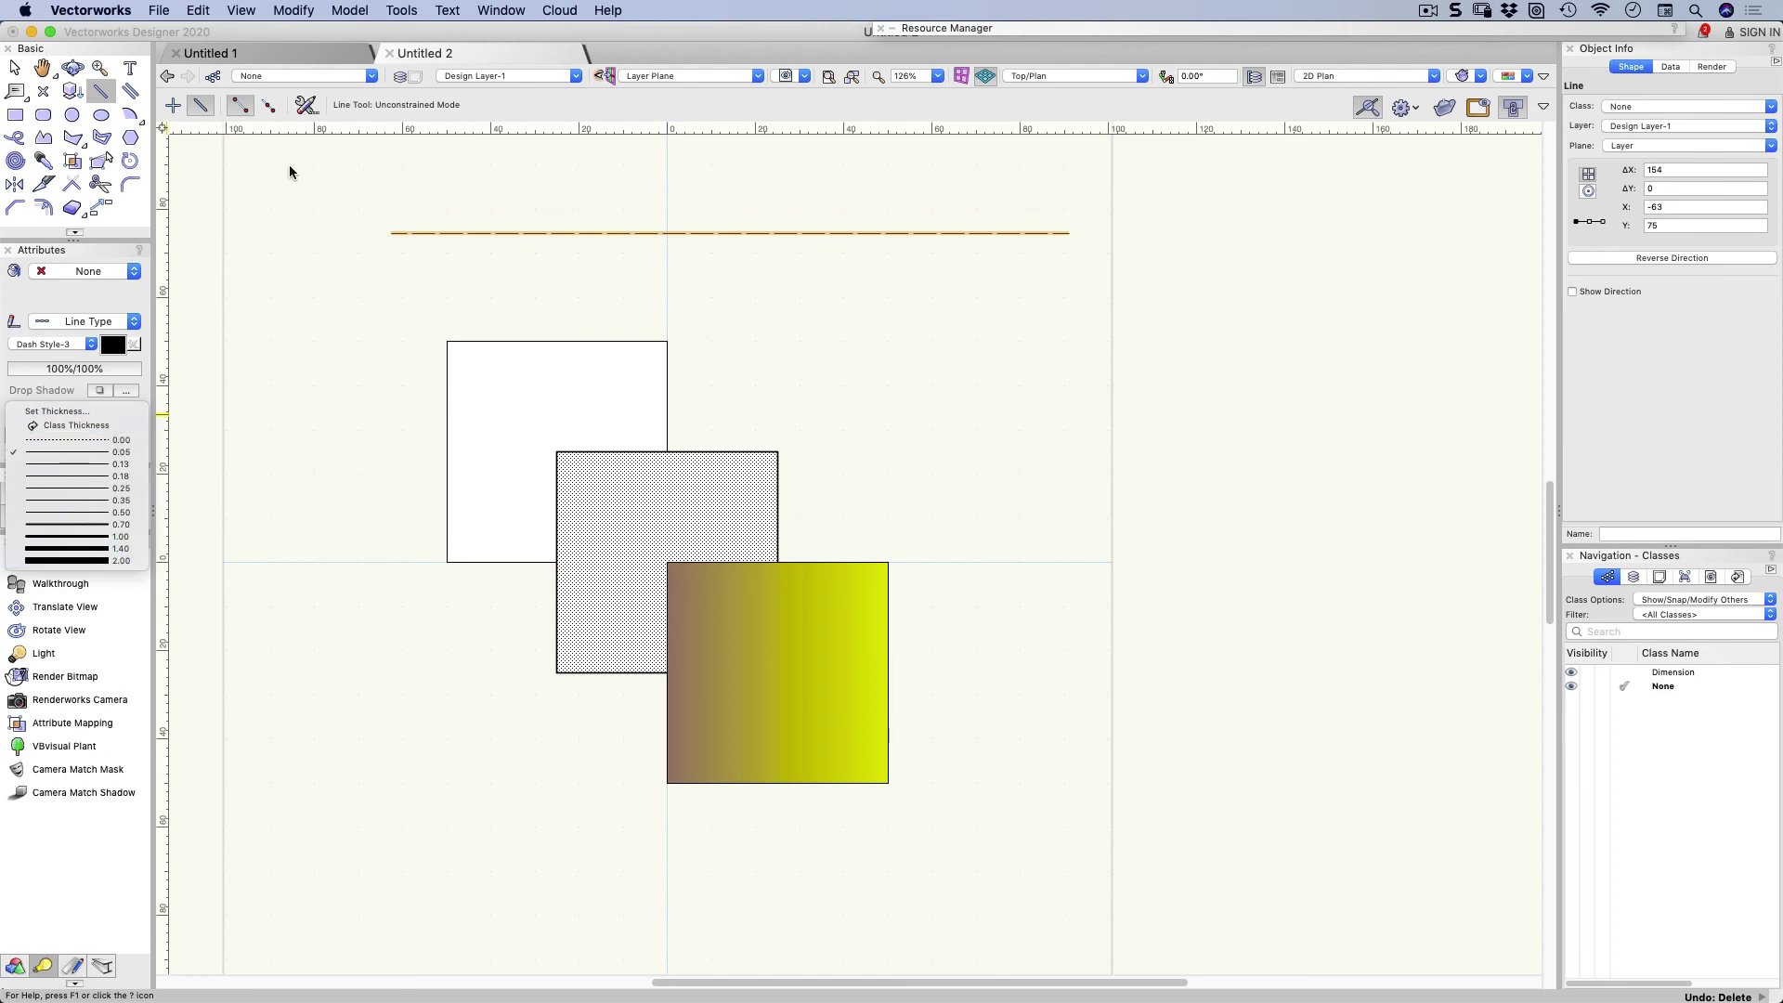
# Enter 2.5 as the #10 preferred thickness under Tools > Options > Line Thickness and confirm
pyautogui.click(401, 9)
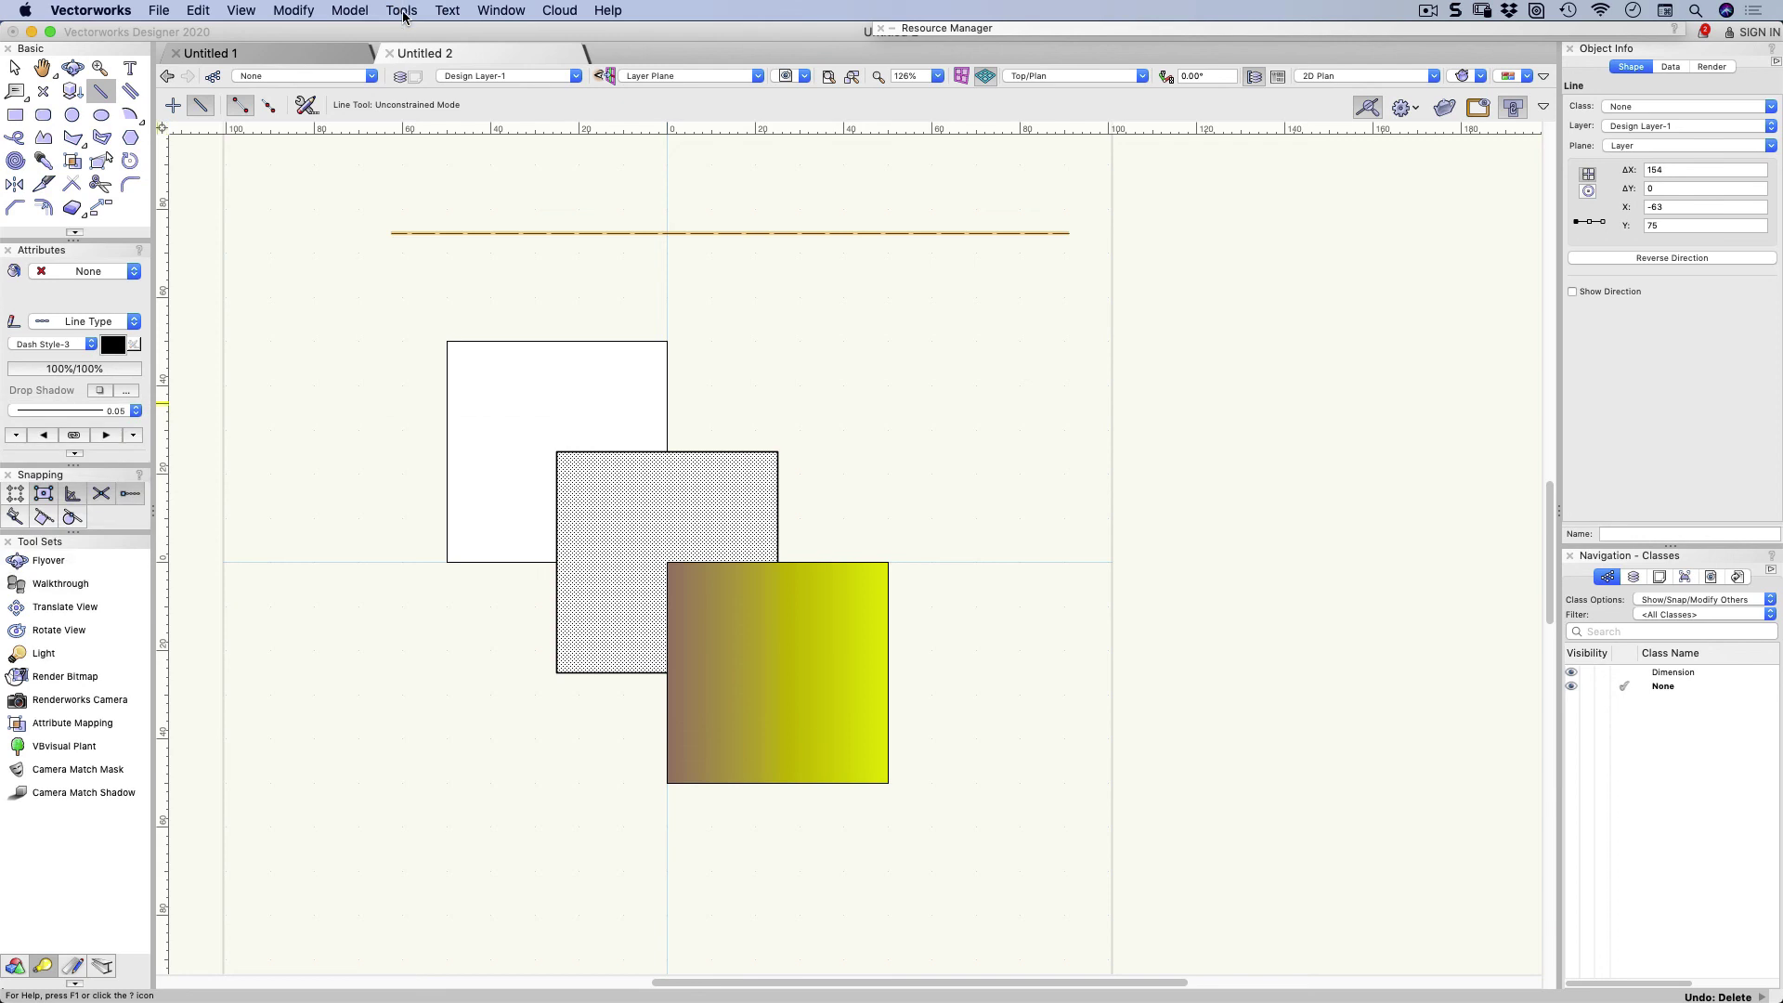
pyautogui.click(401, 9)
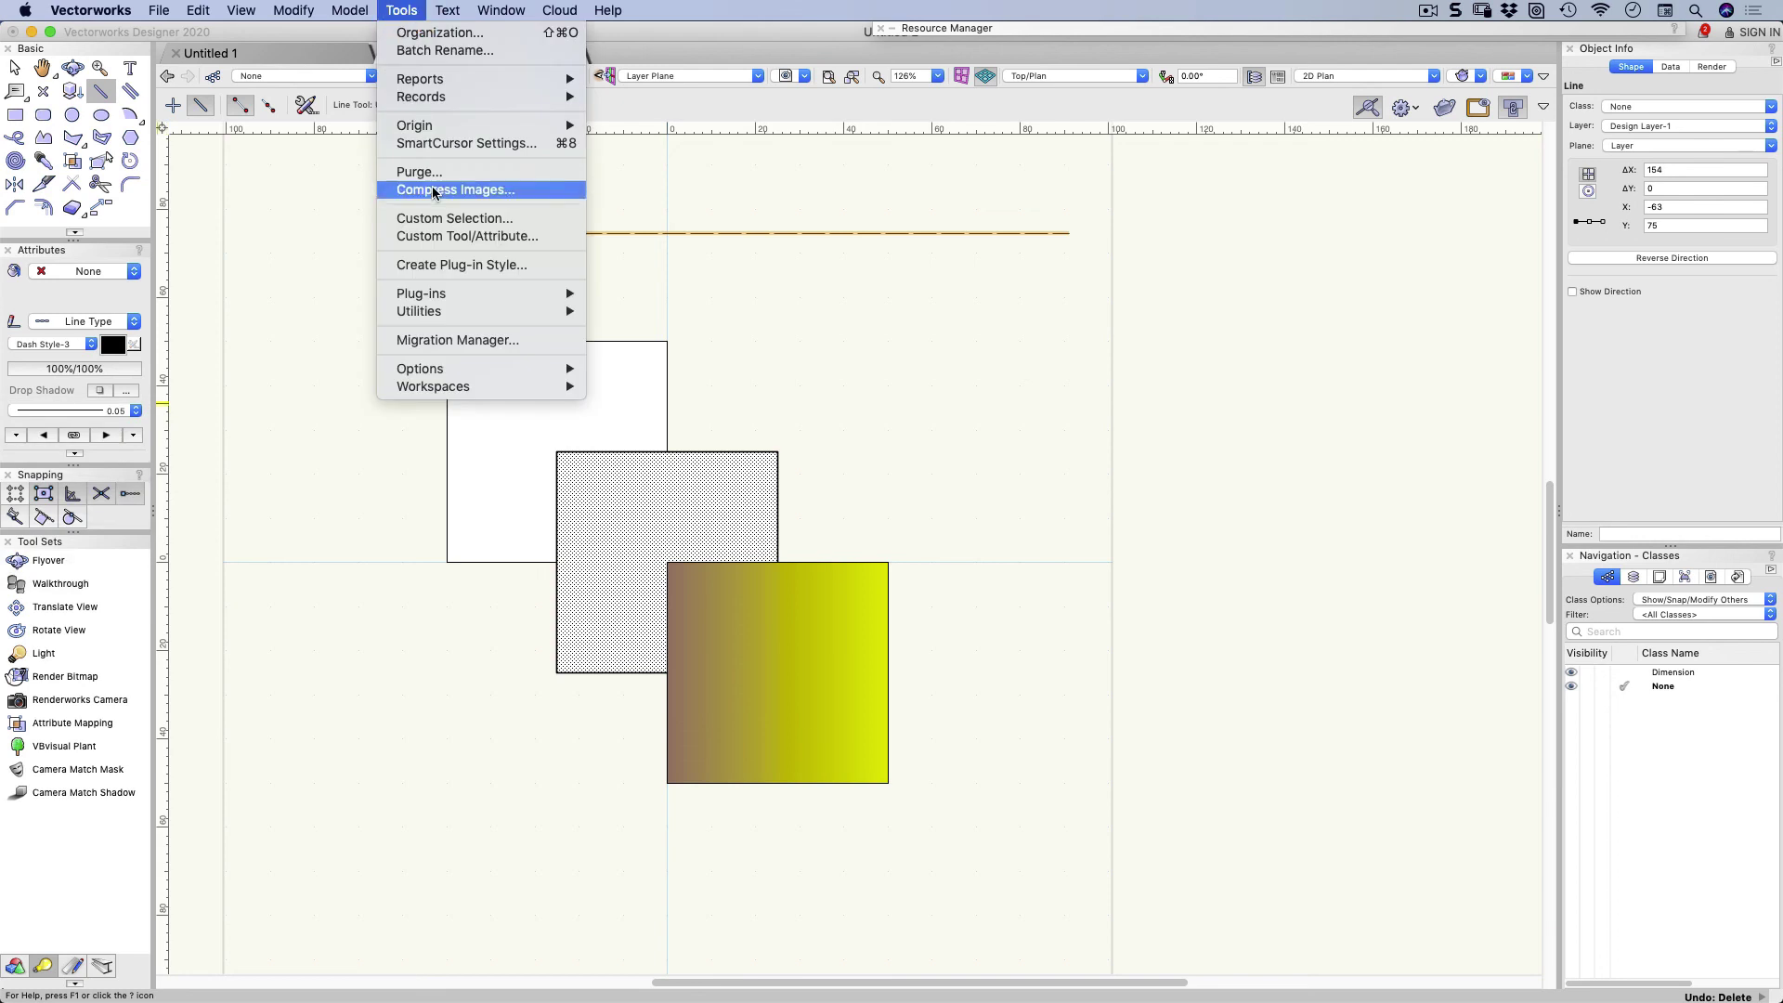
pyautogui.click(456, 375)
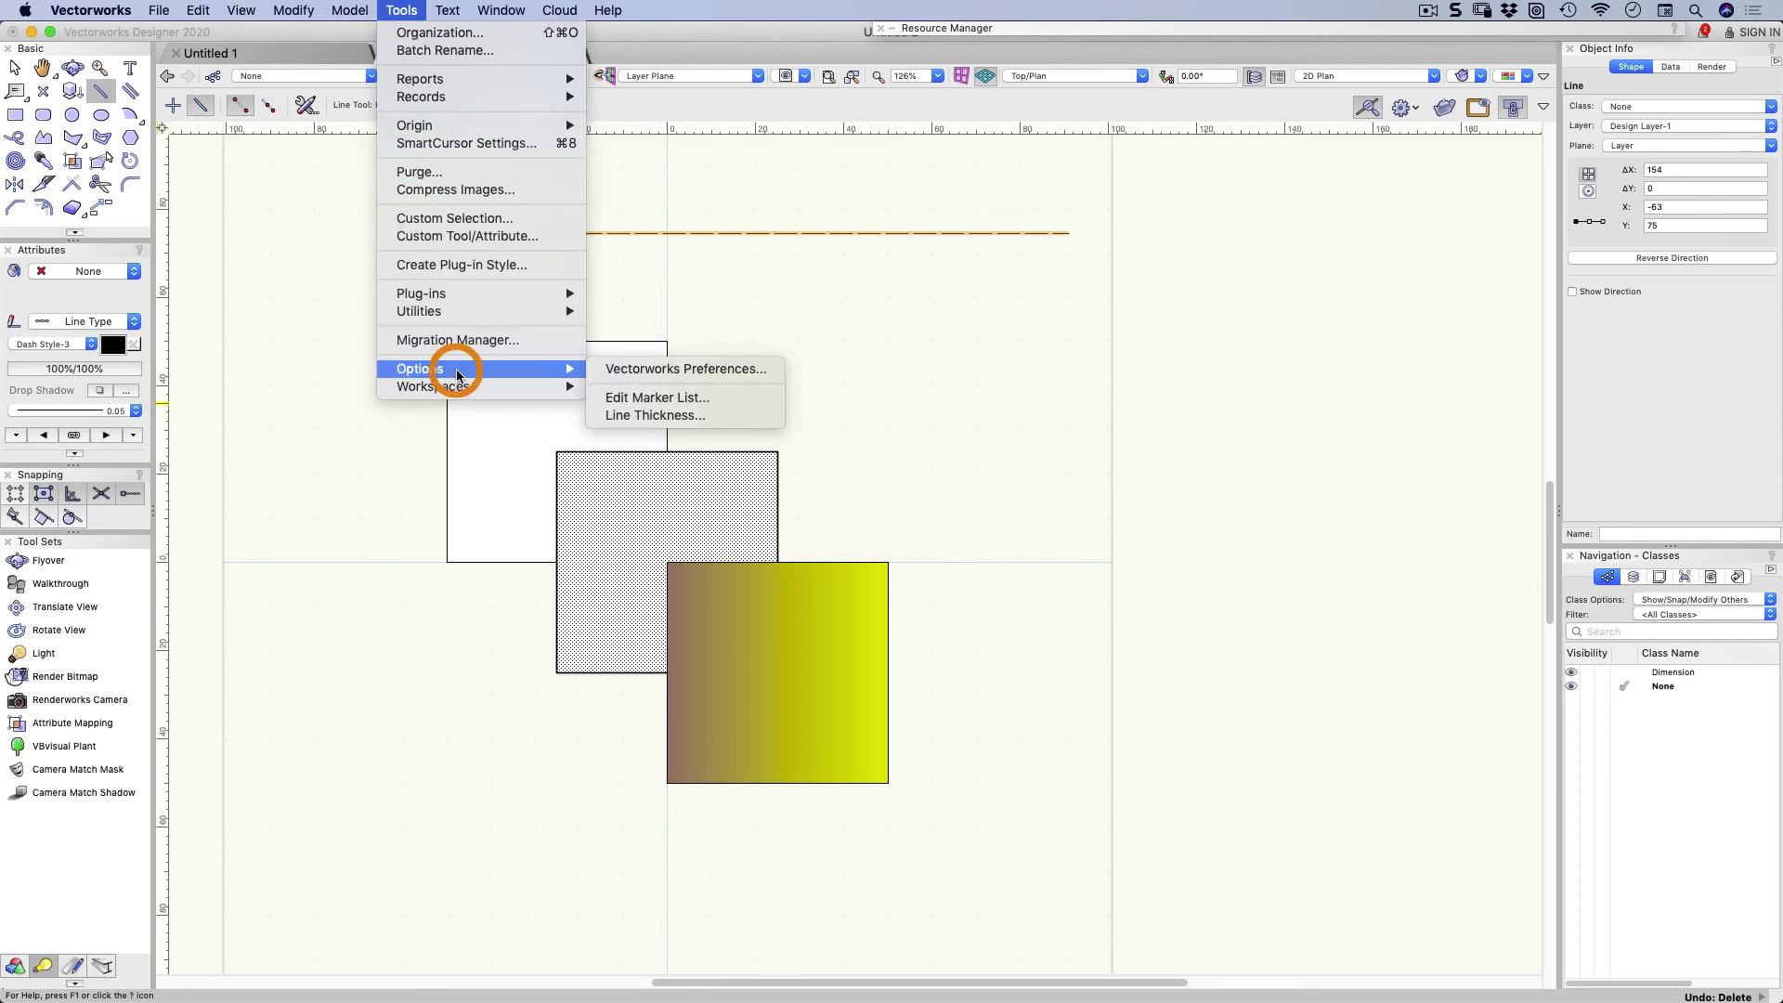
pyautogui.click(701, 414)
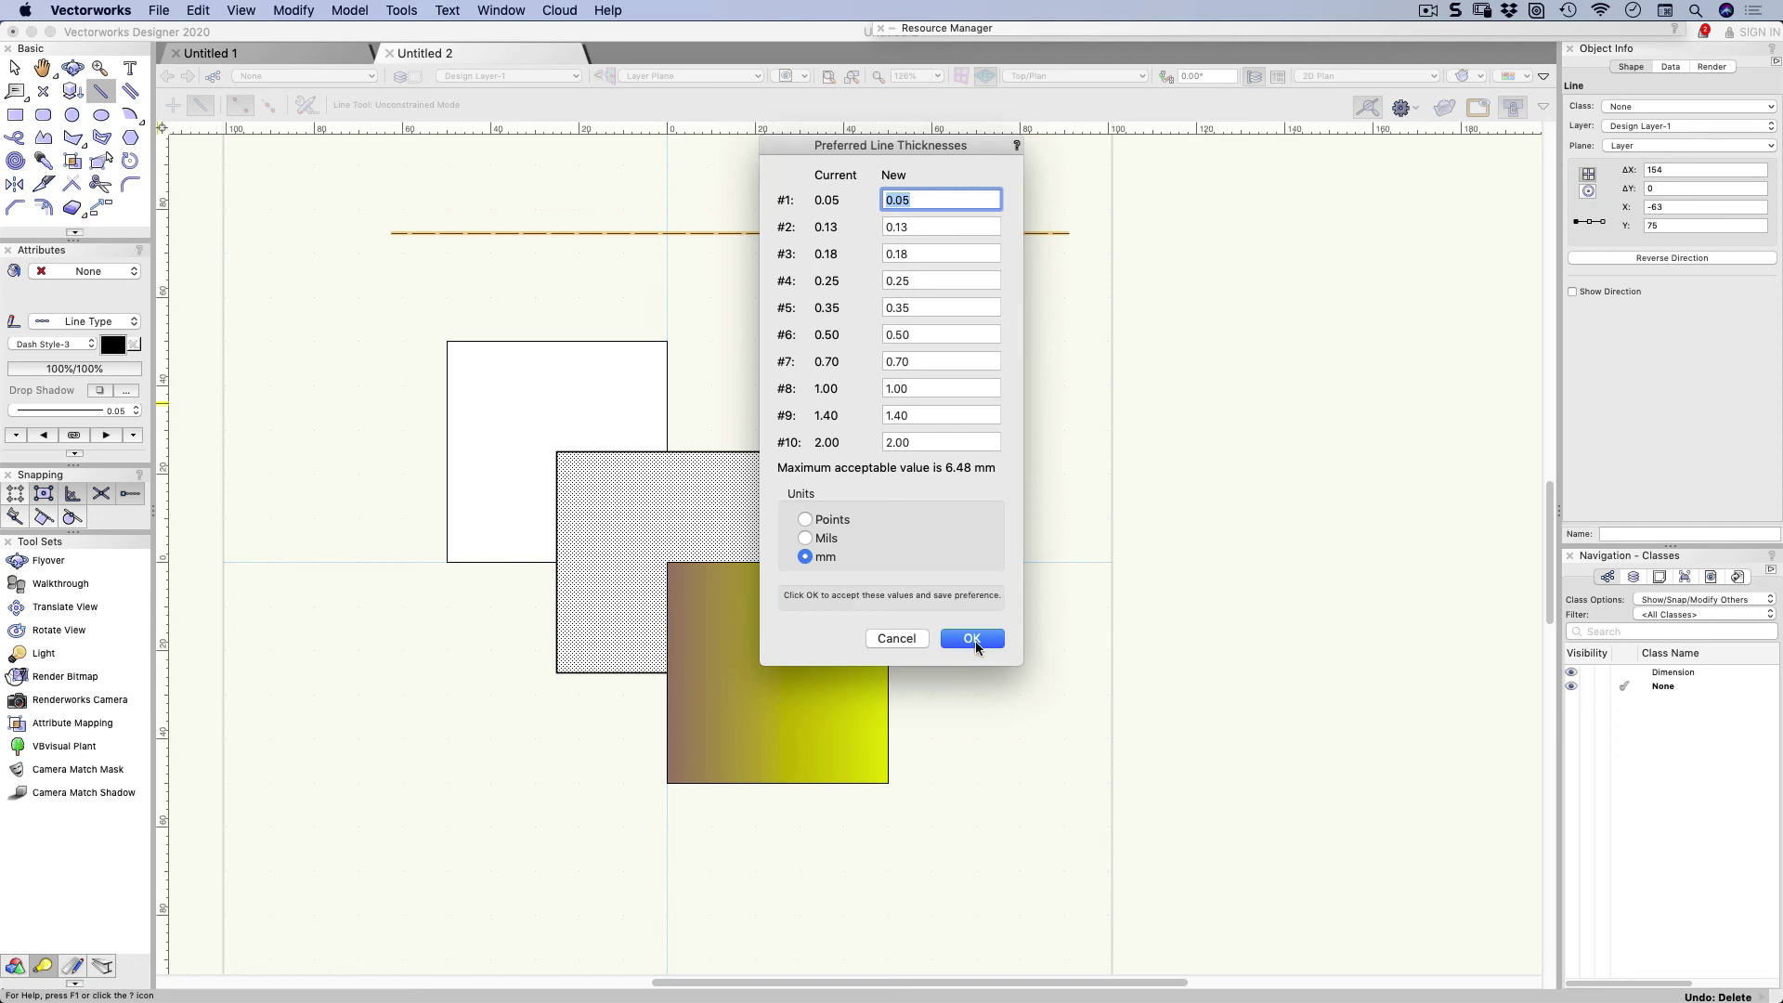
pyautogui.click(913, 442)
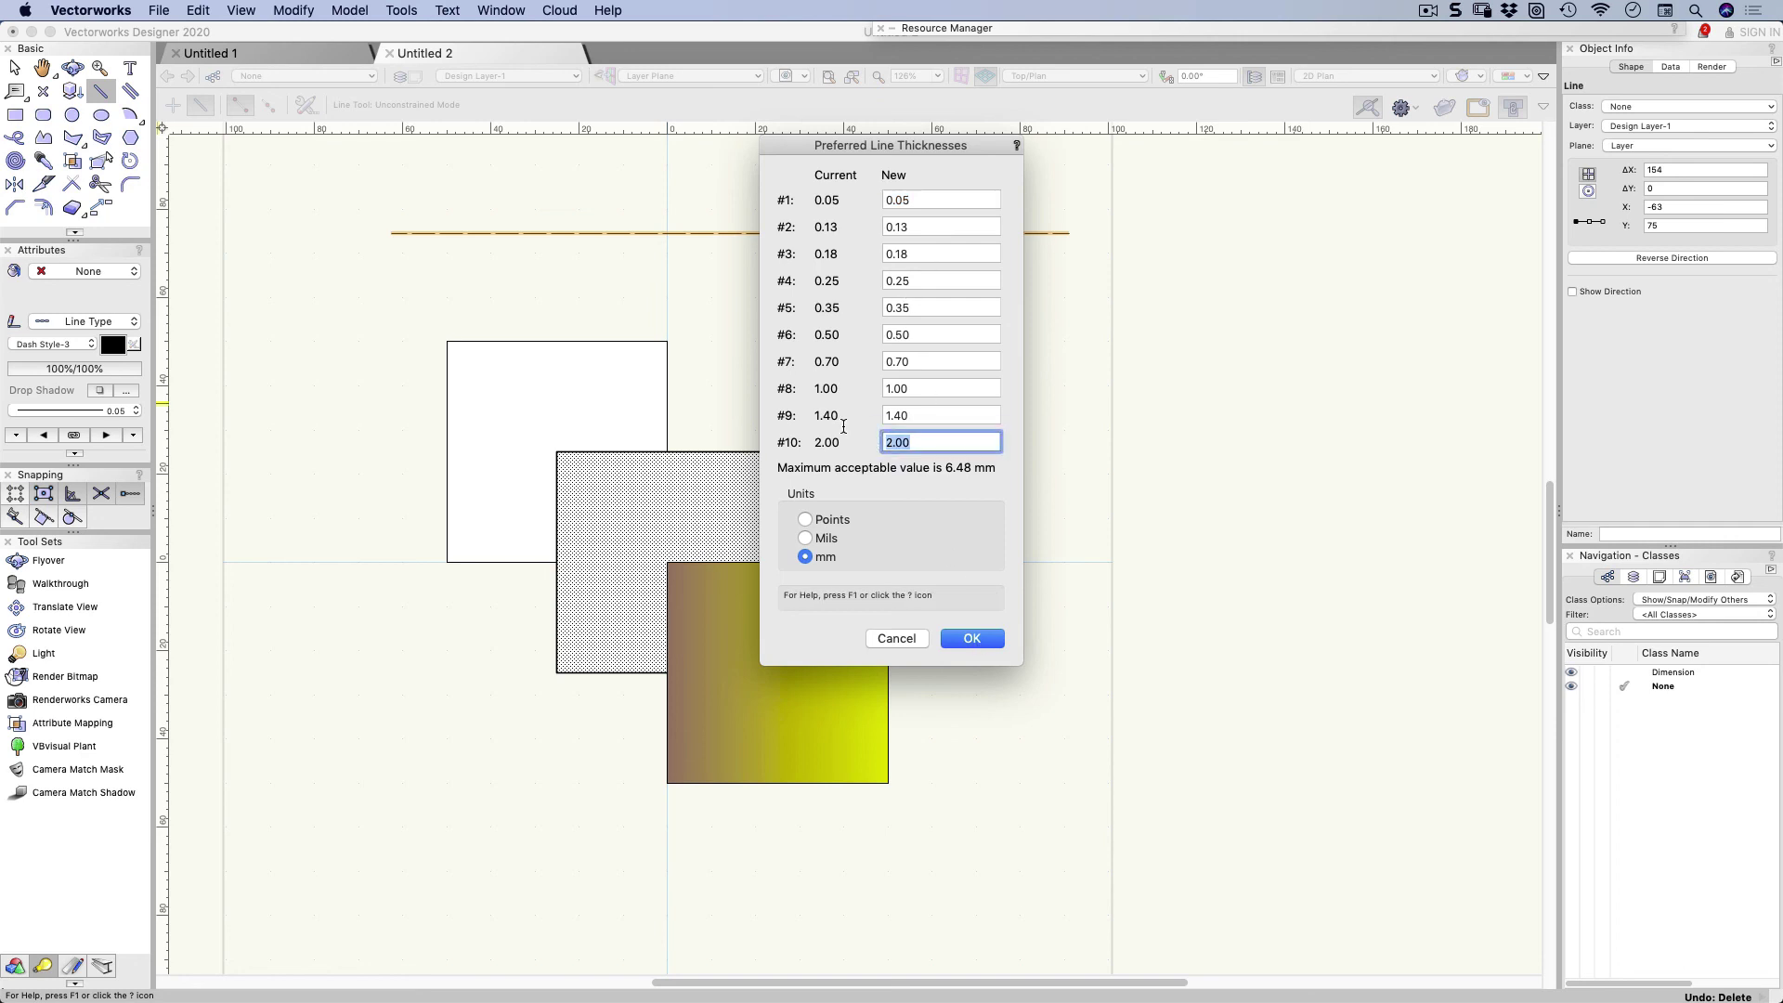
pyautogui.write('2.')
pyautogui.press('Return')
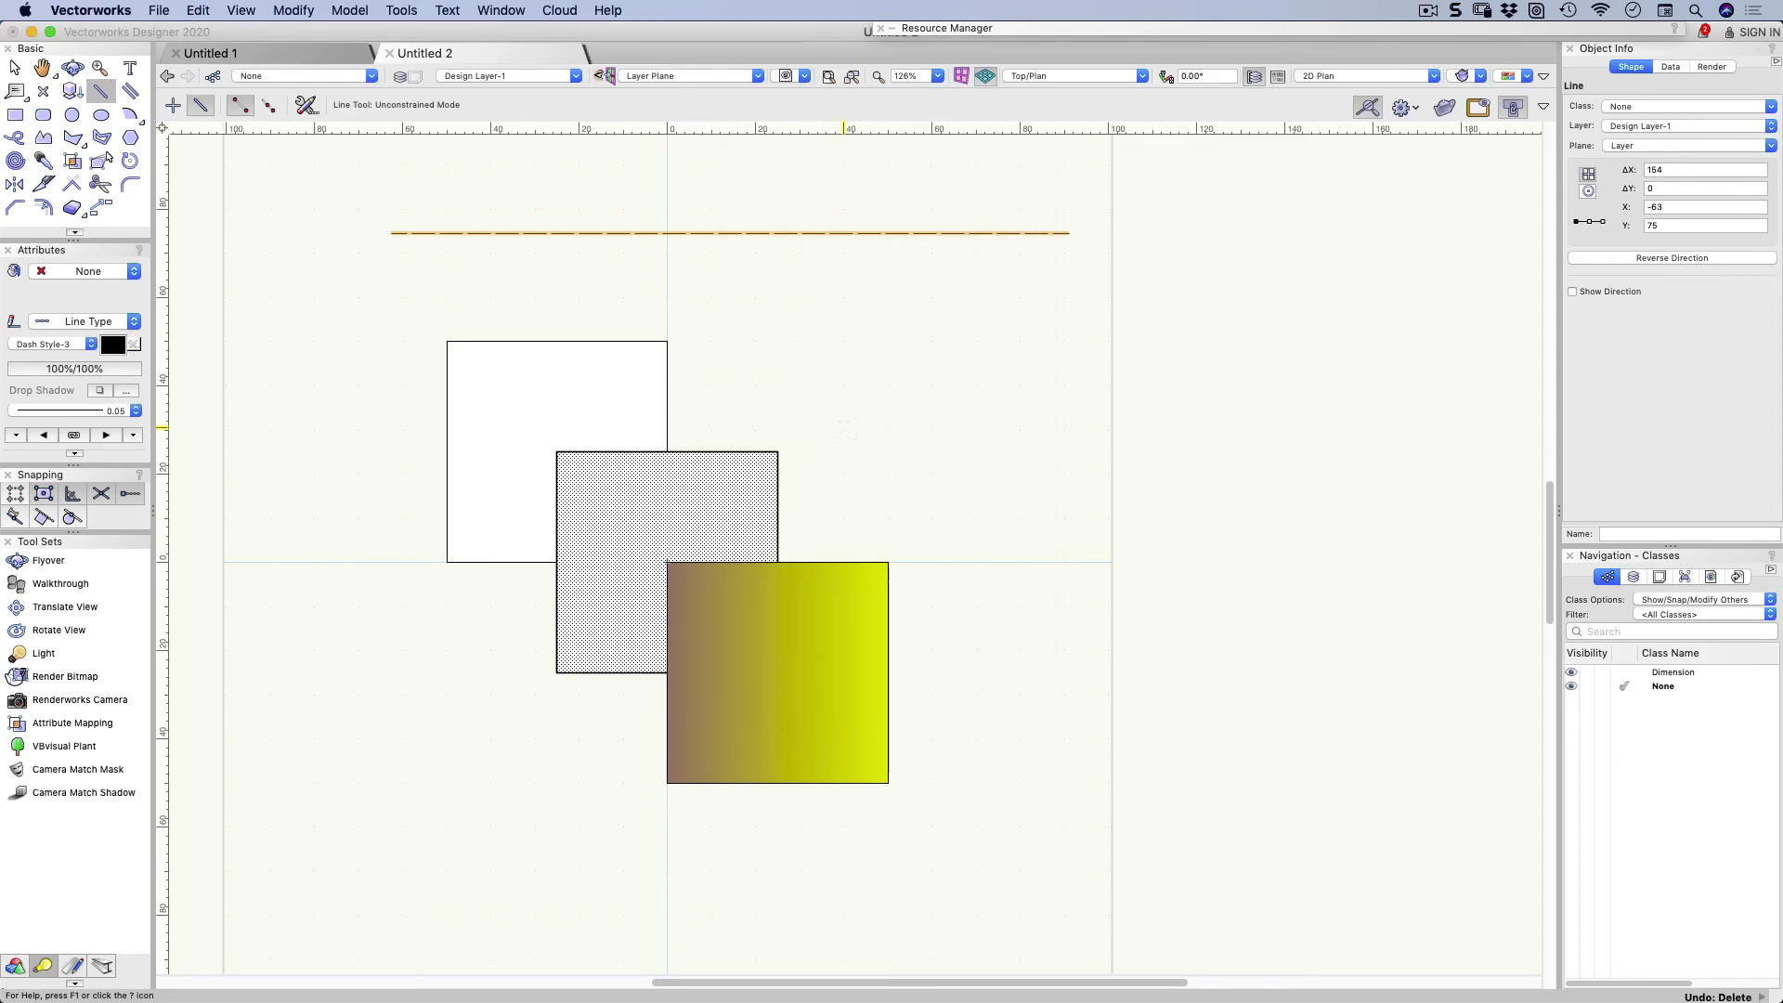
# Apply the new 2.50 thickness to the dashed line from the Attributes palette
pyautogui.click(141, 413)
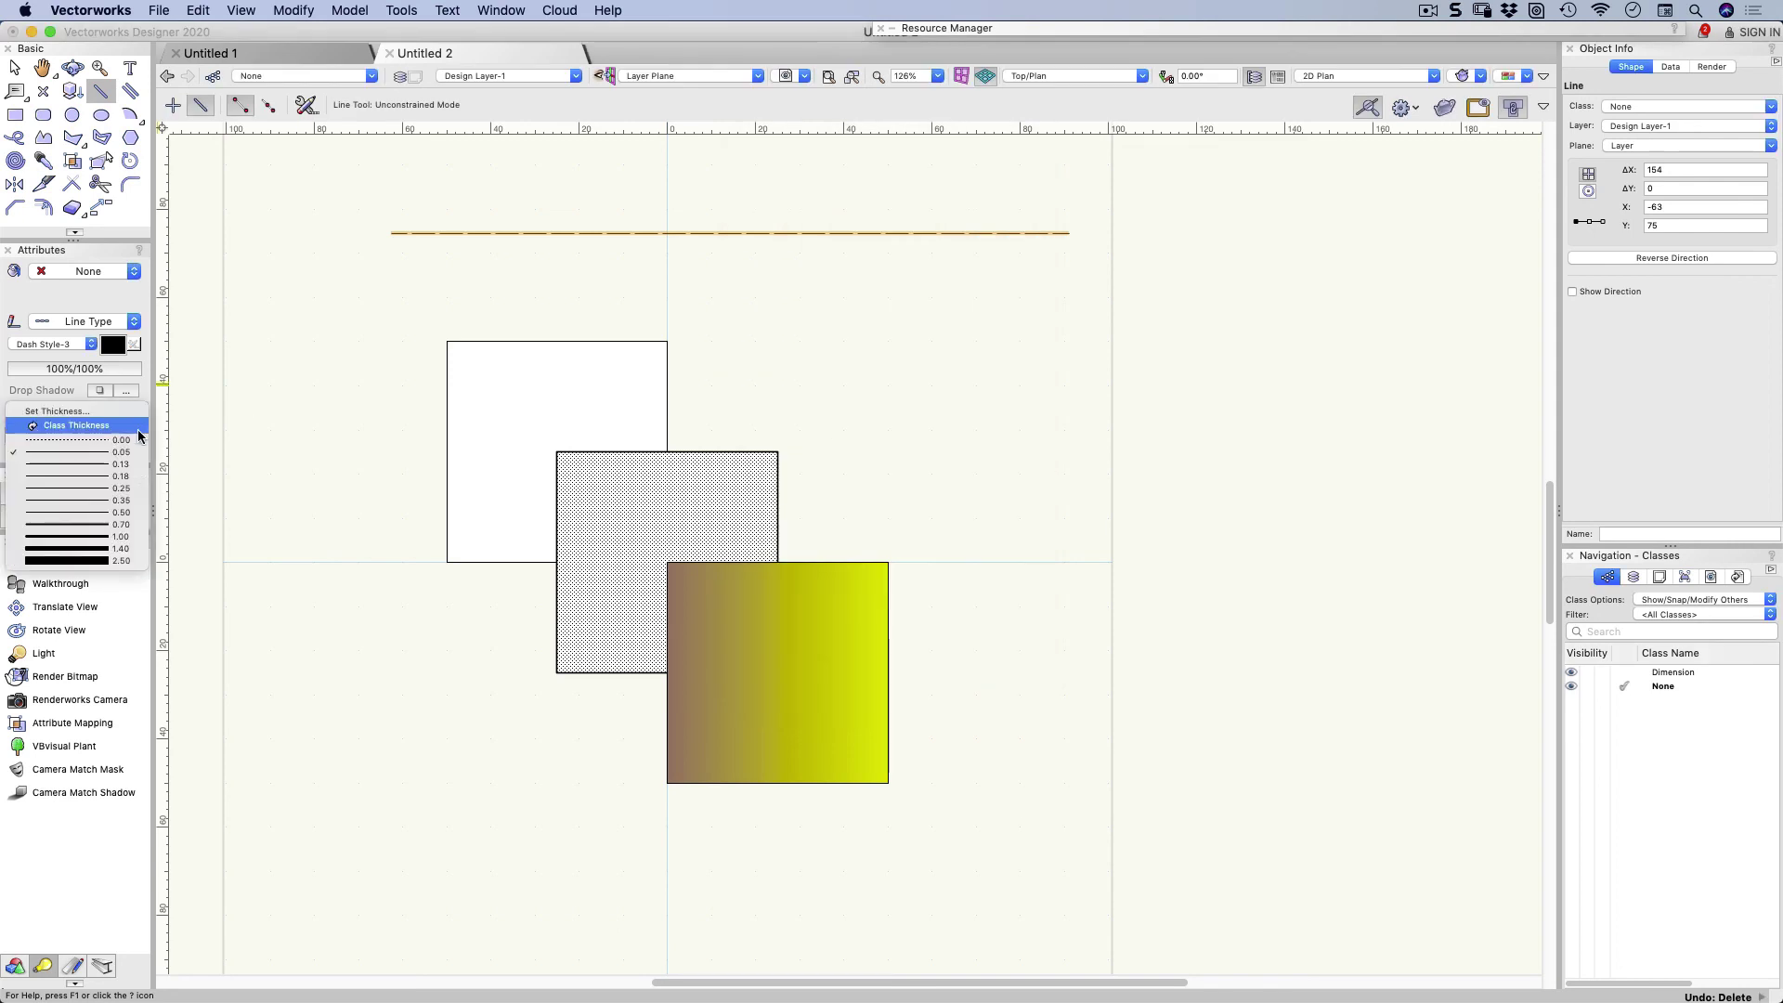
pyautogui.click(124, 561)
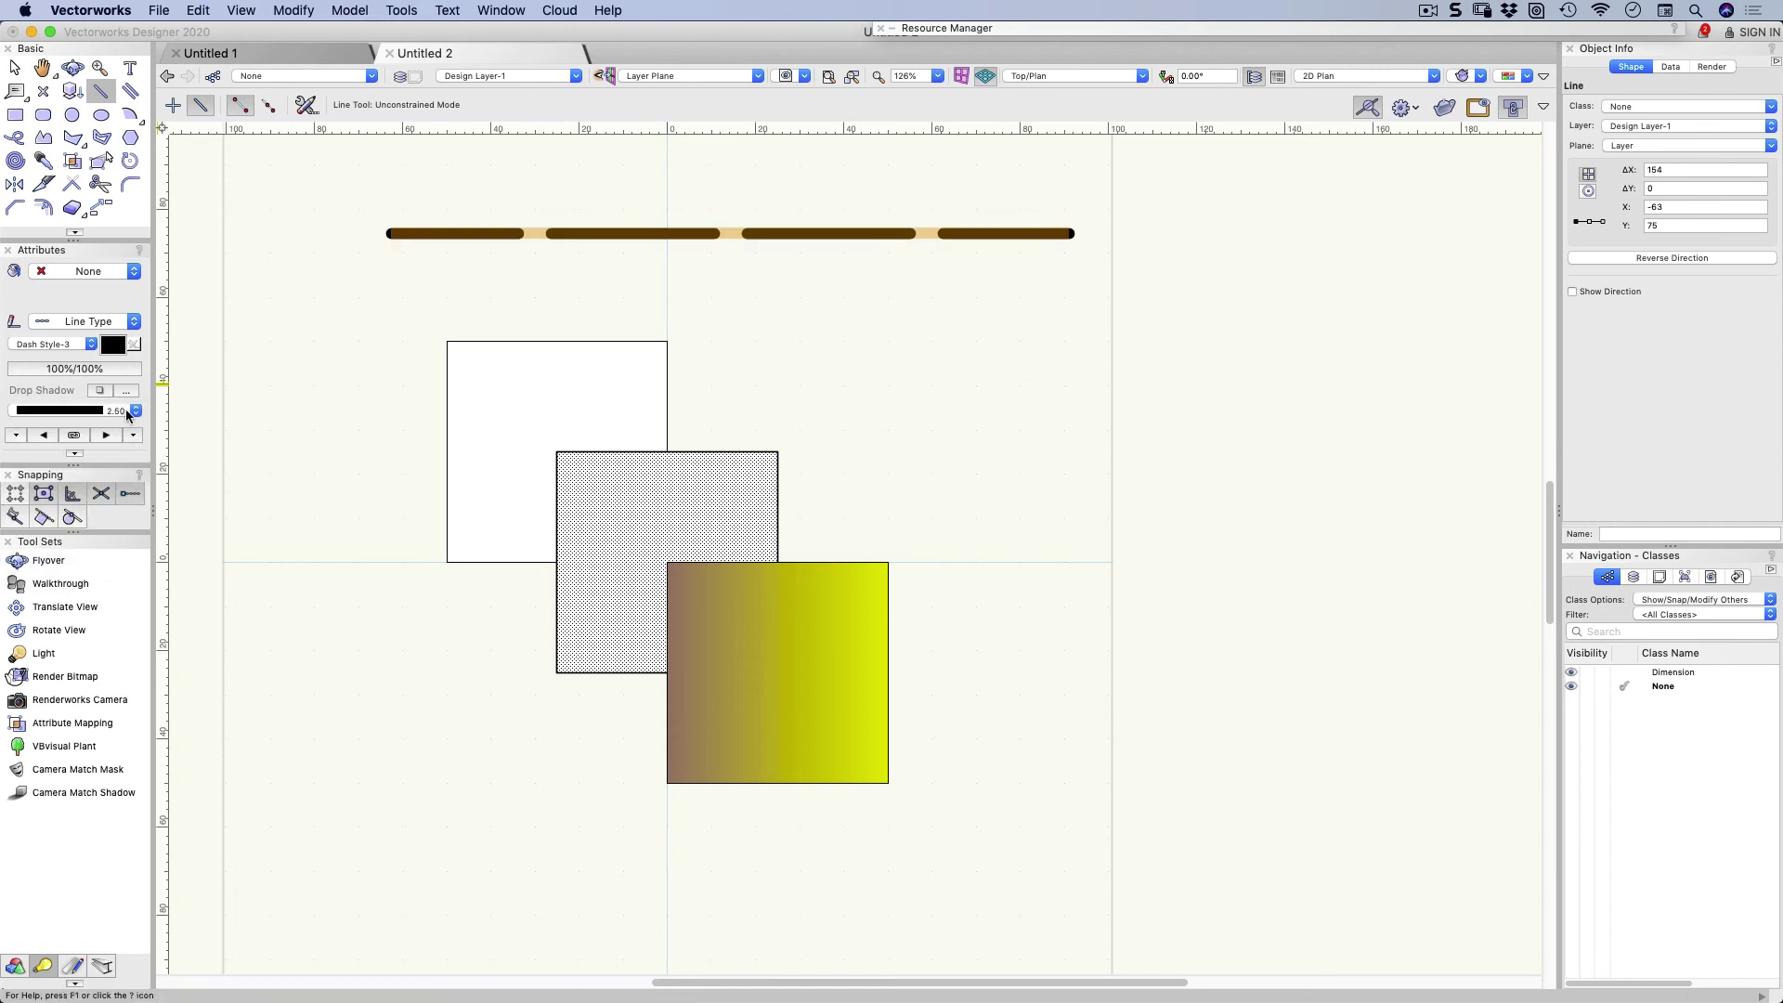
pyautogui.click(127, 414)
pyautogui.click(292, 256)
pyautogui.click(452, 12)
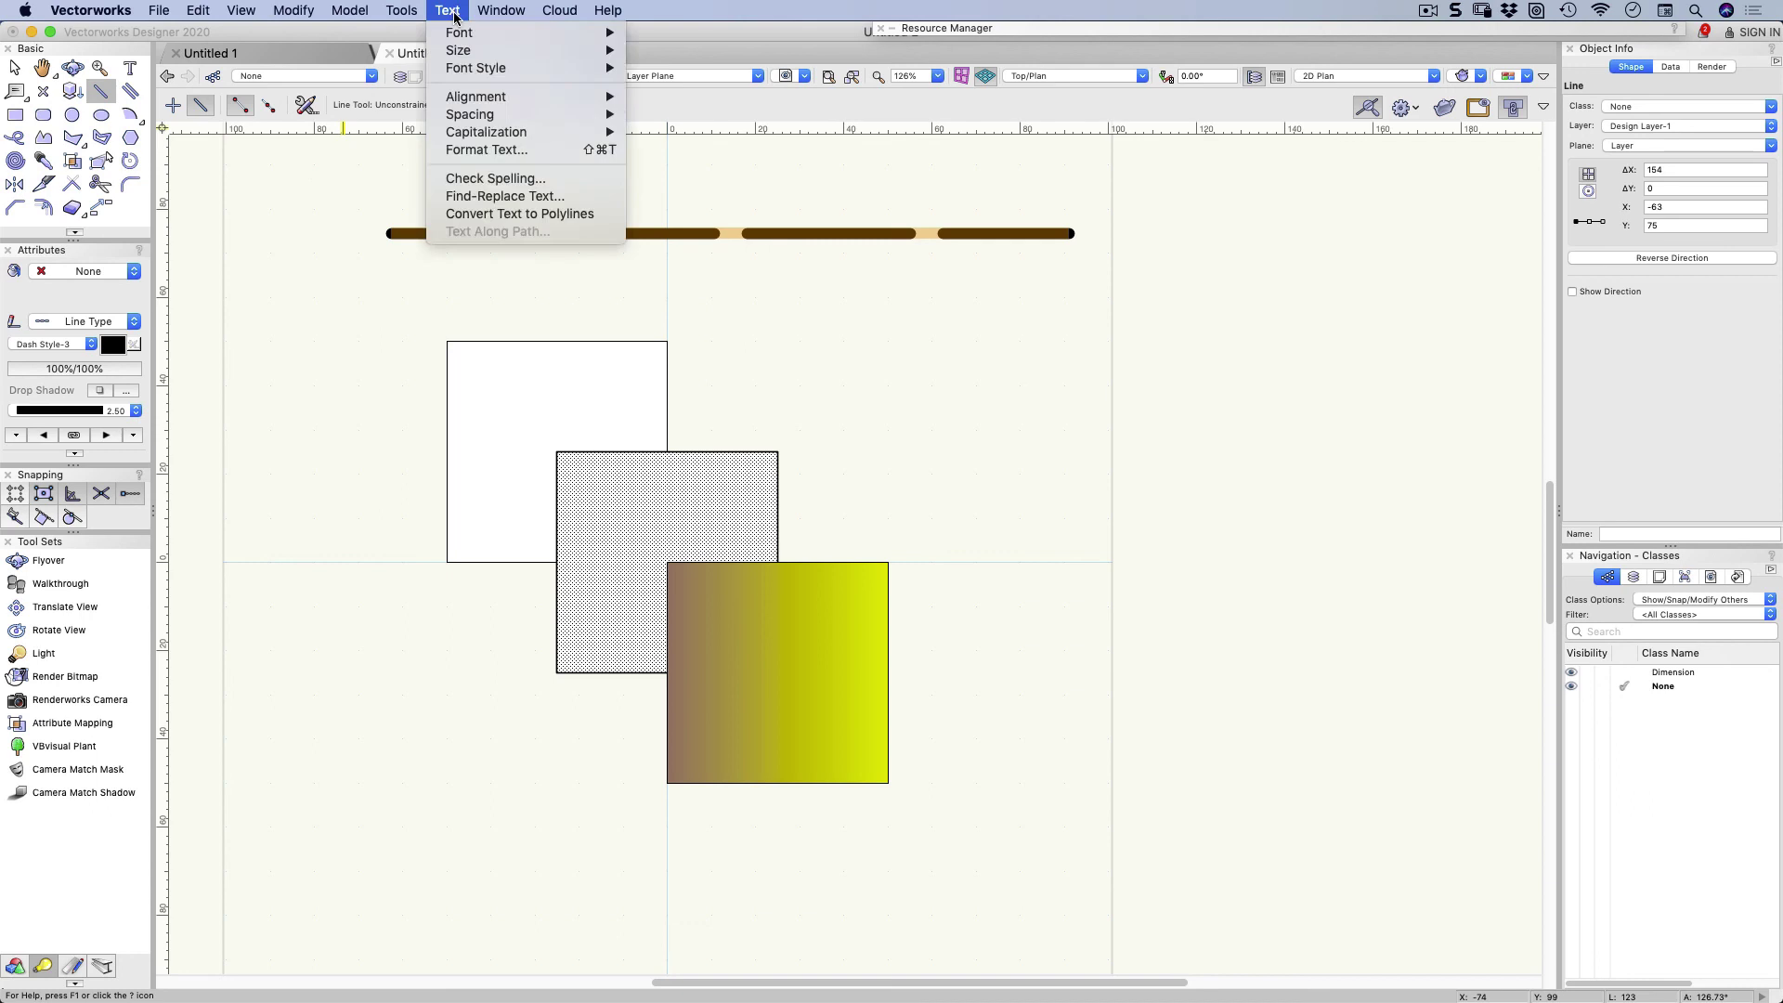
# Reopen Tools > Options > Line Thickness and retype the #10 new value as 2
pyautogui.moveTo(401, 11)
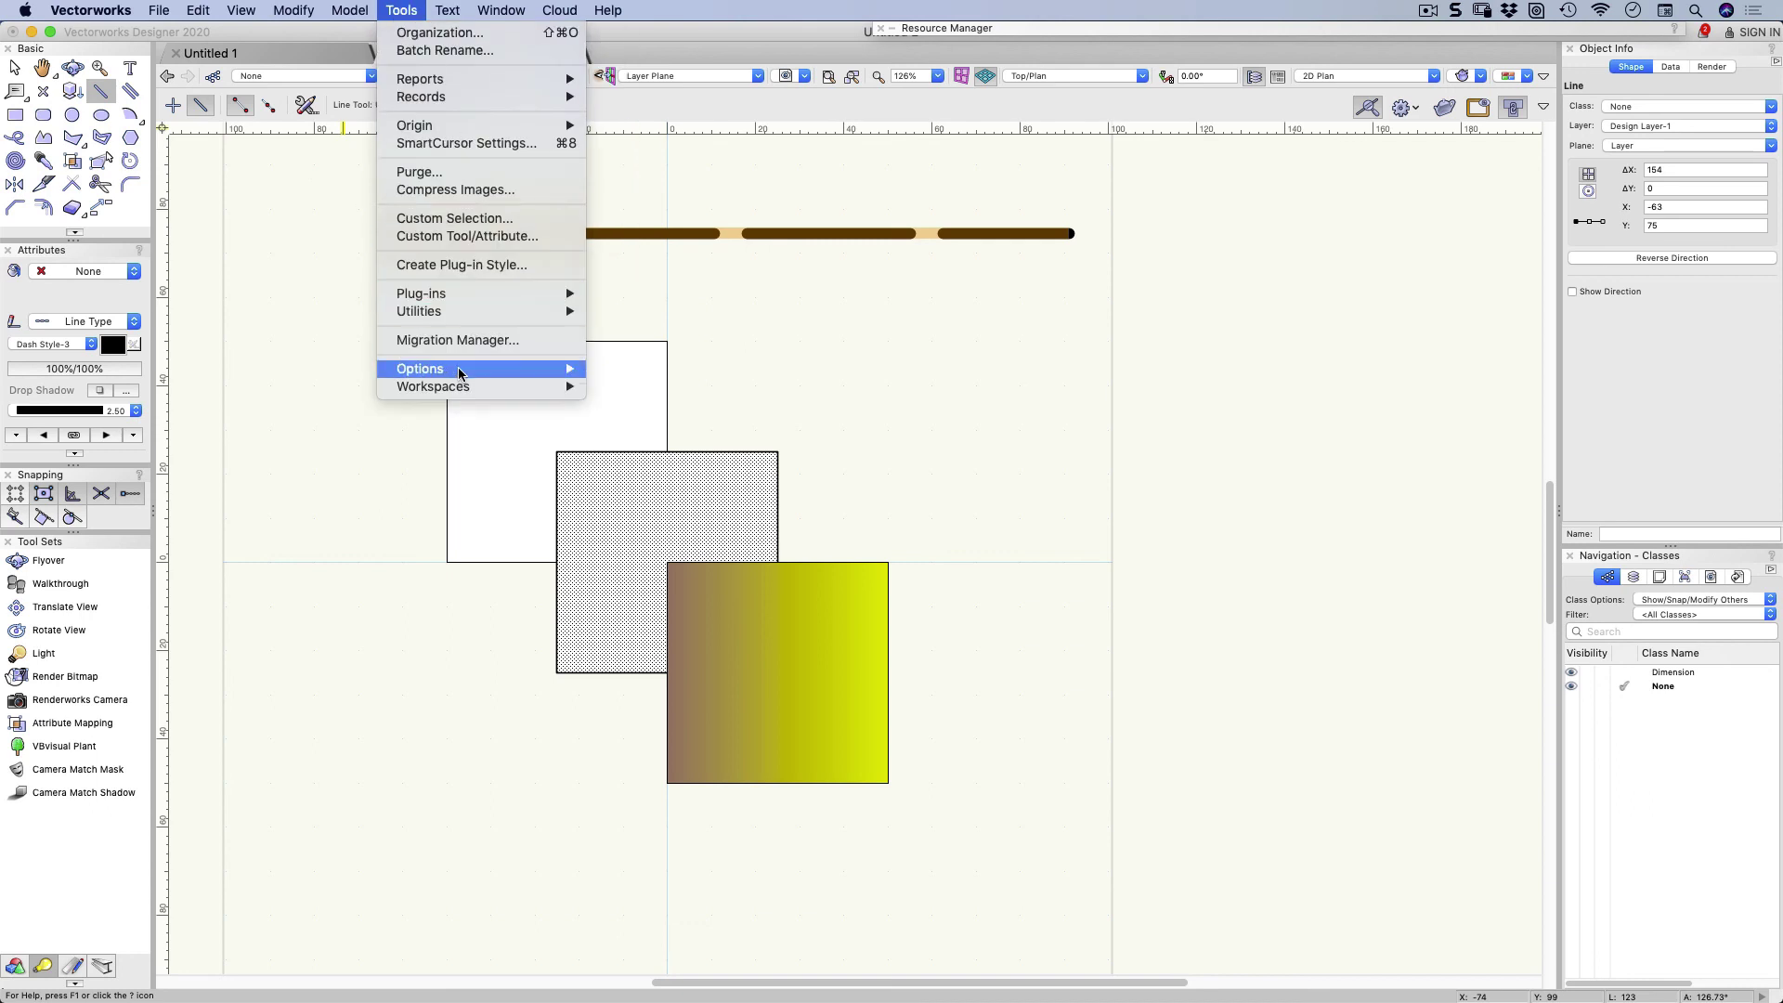
pyautogui.moveTo(460, 373)
pyautogui.click(654, 414)
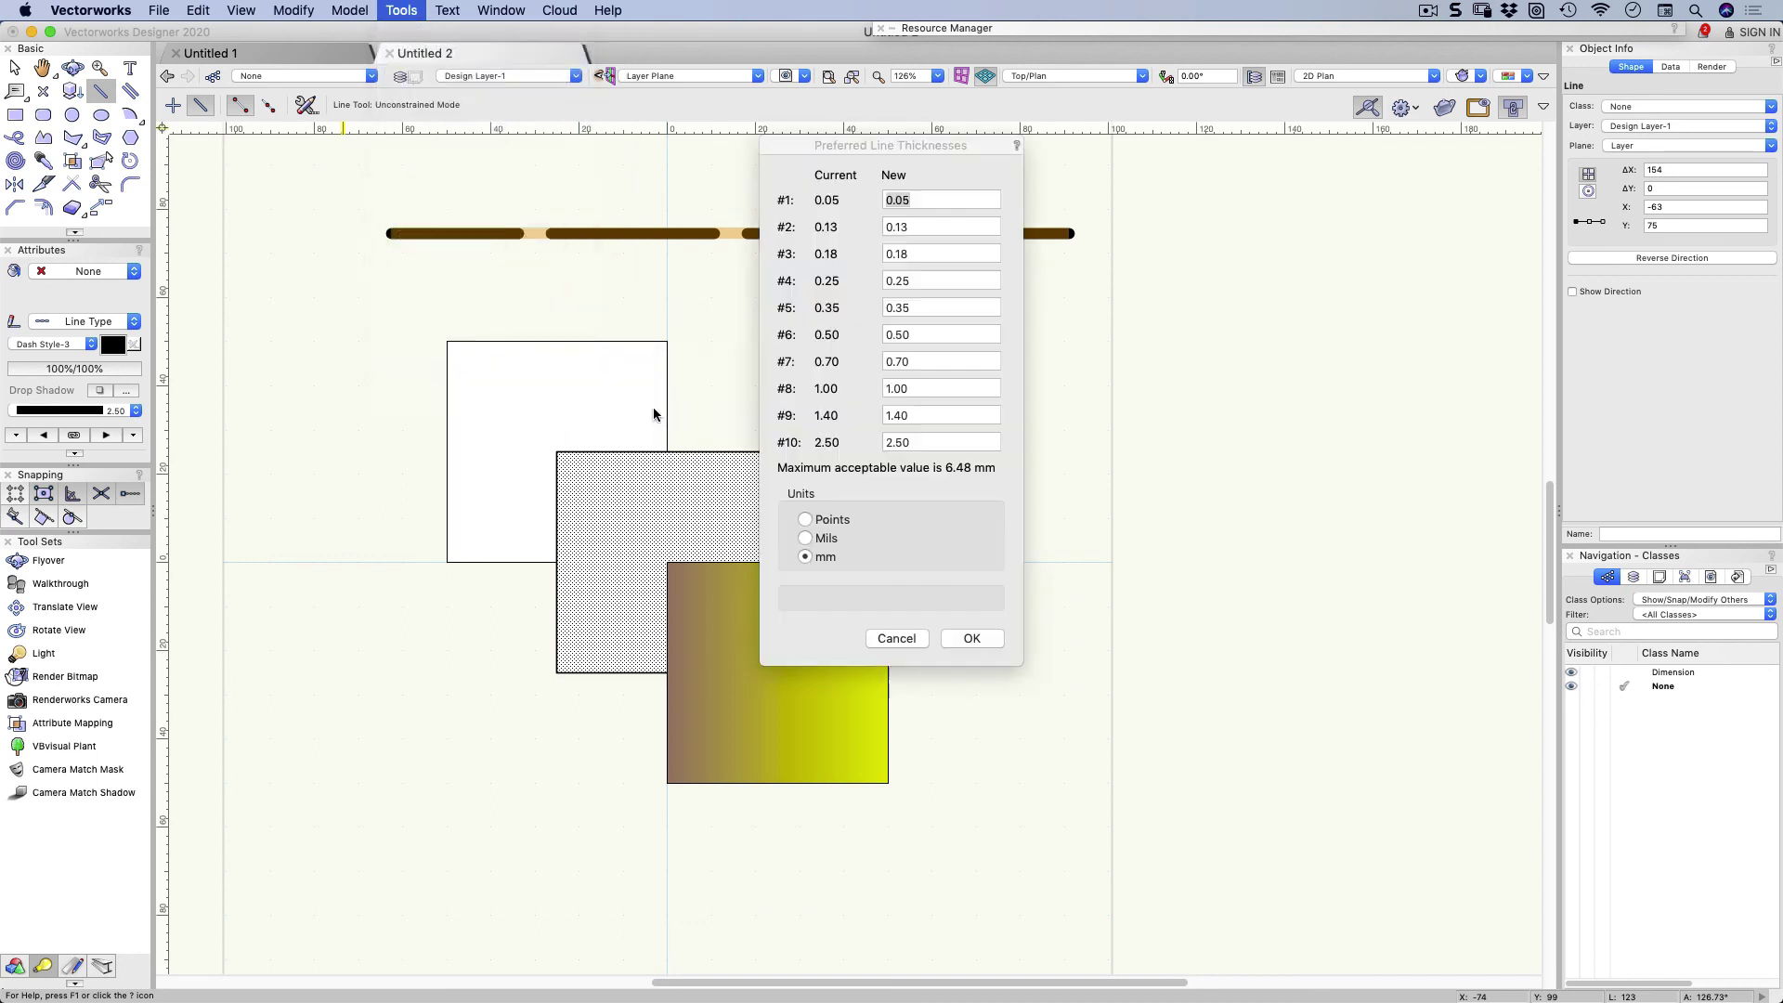
pyautogui.click(890, 440)
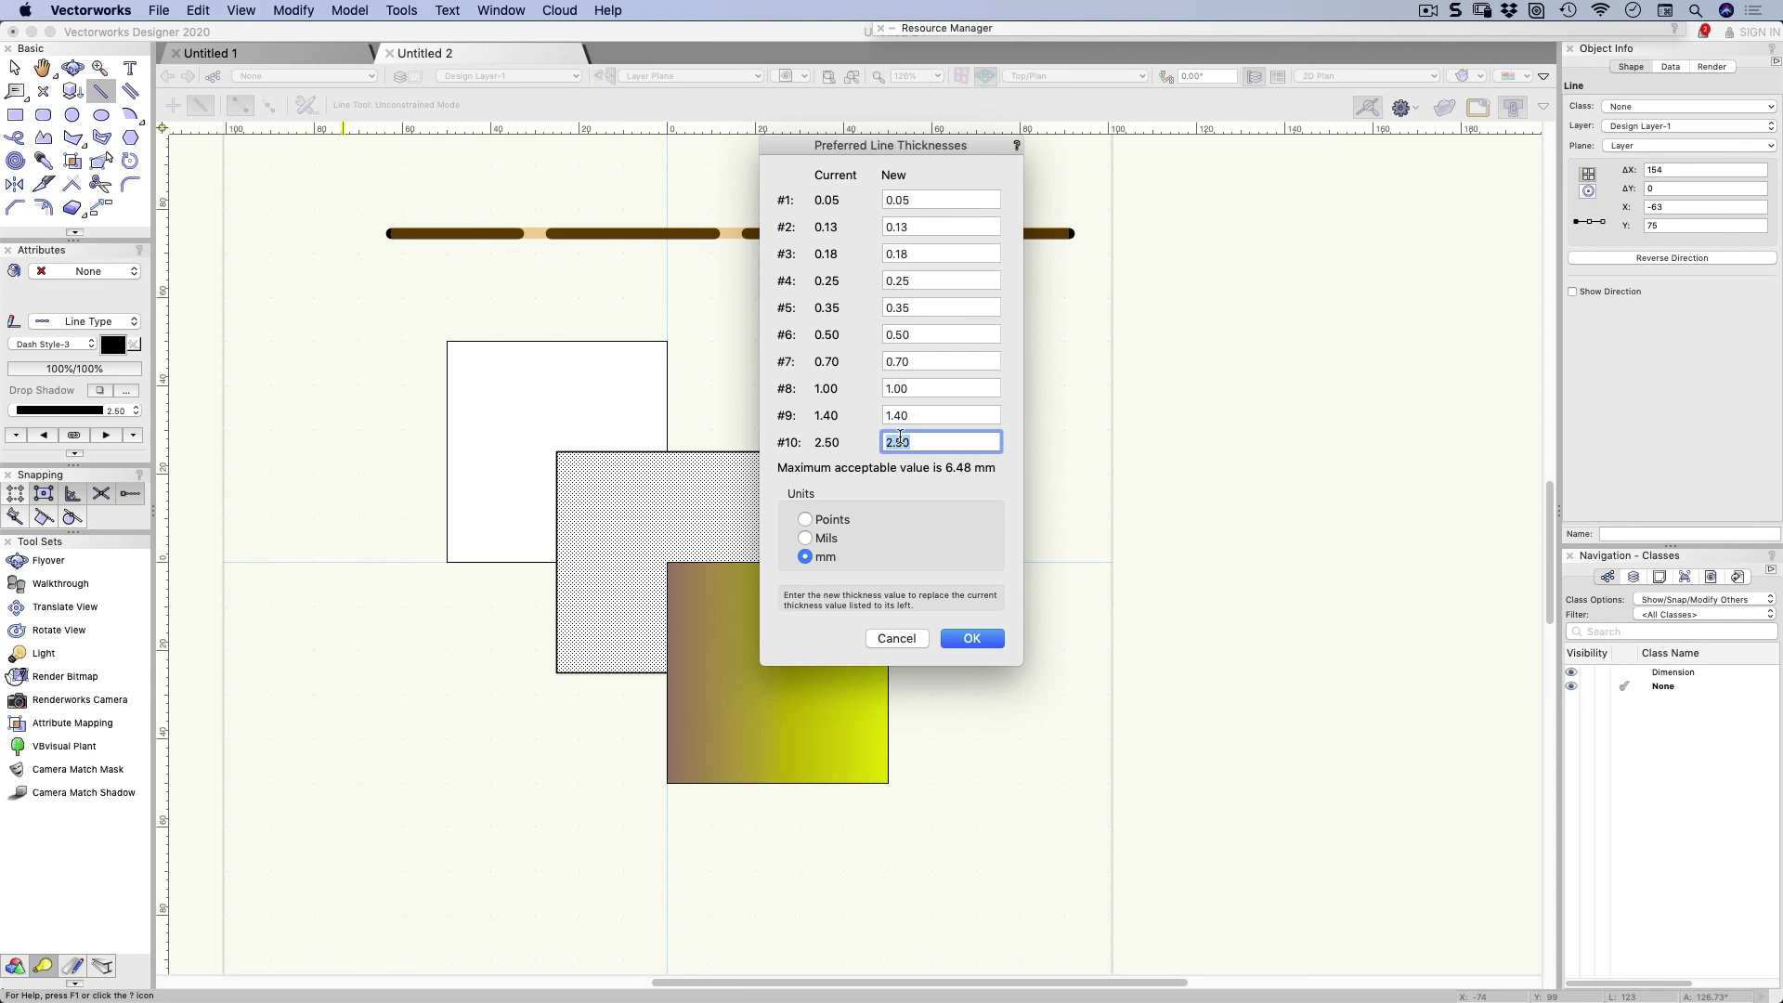
pyautogui.write('2')
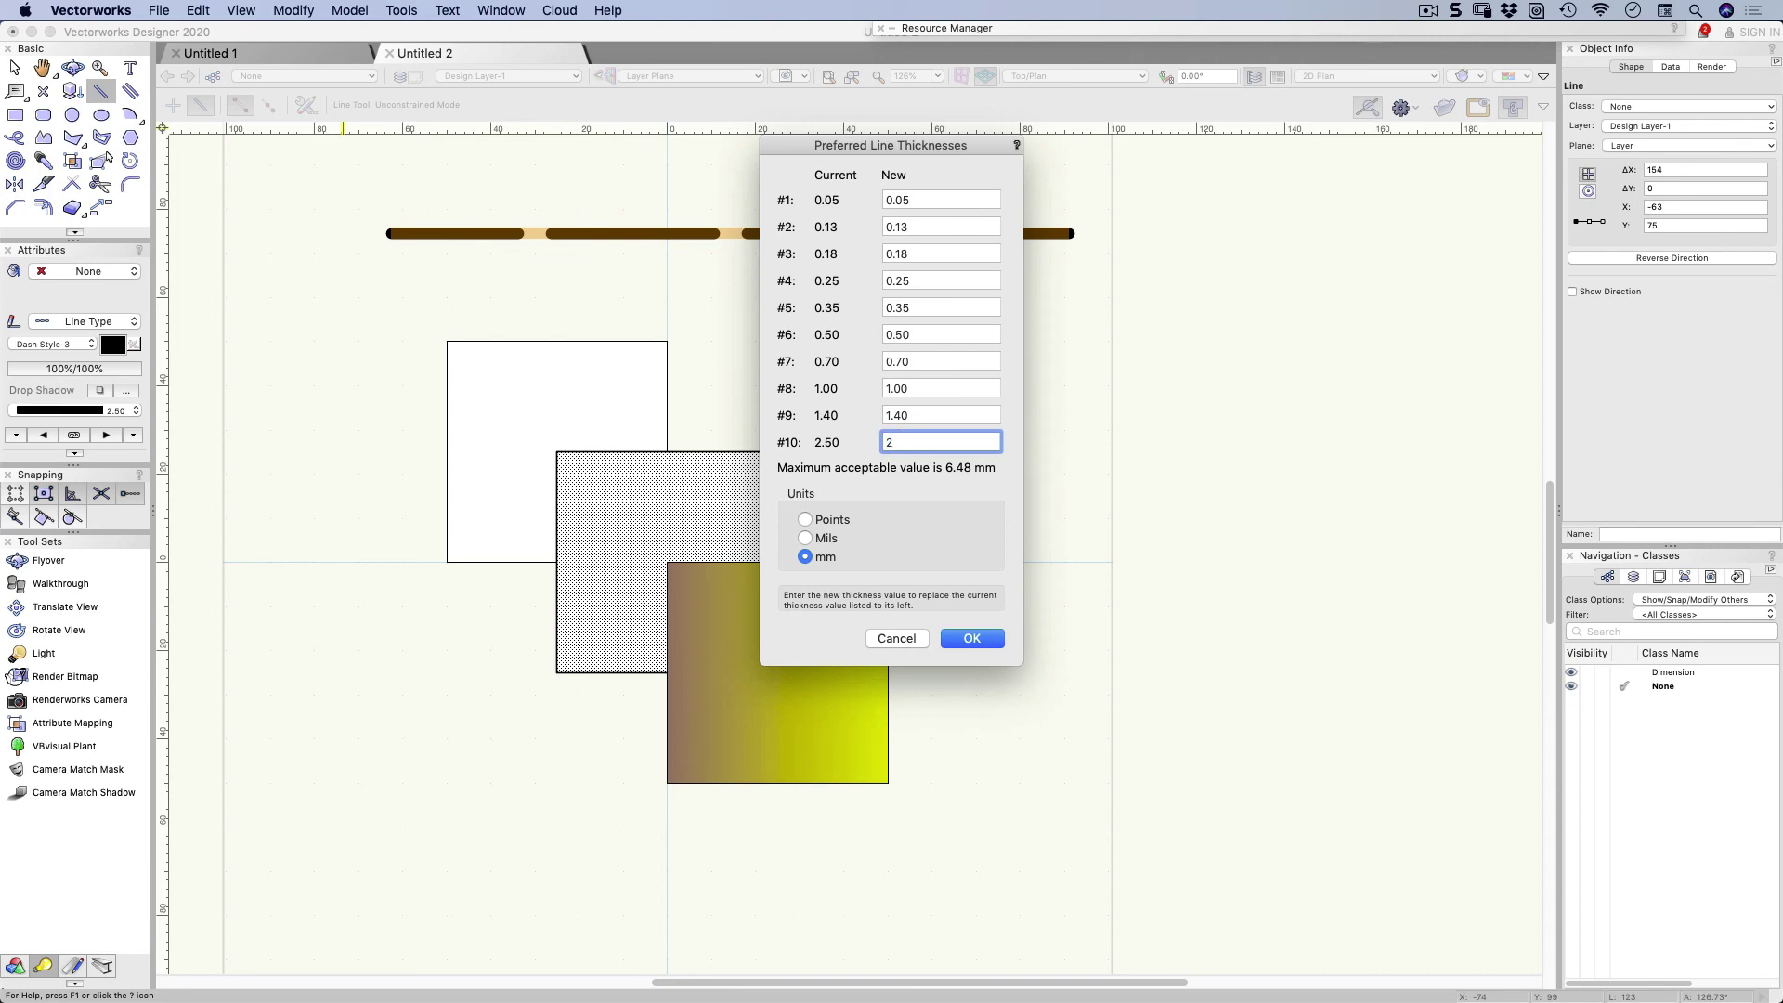